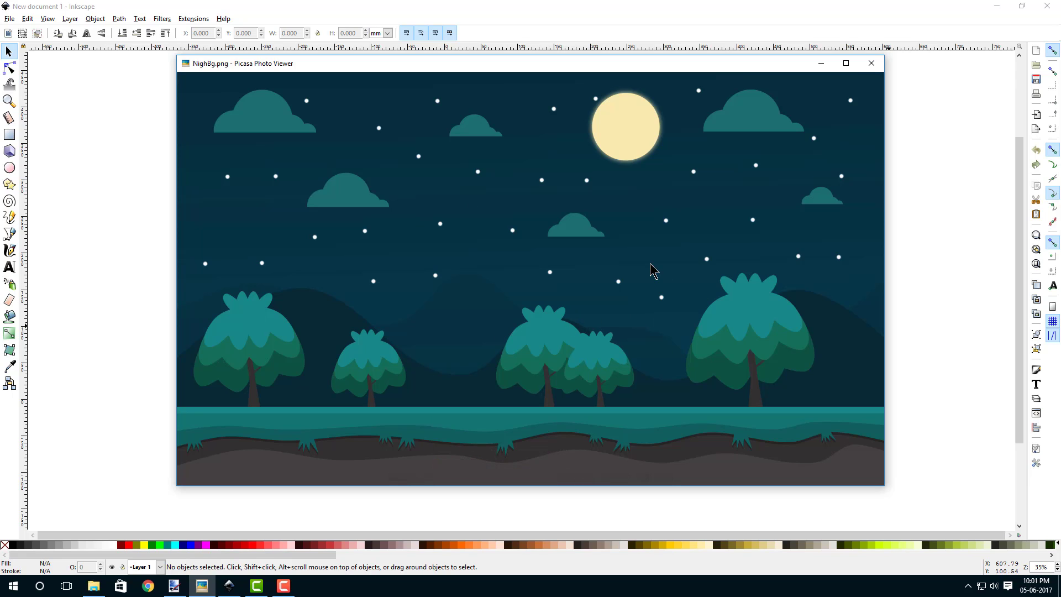
- Put away the reference image, set the document's display units to px and hide the page border
left_click(820, 69)
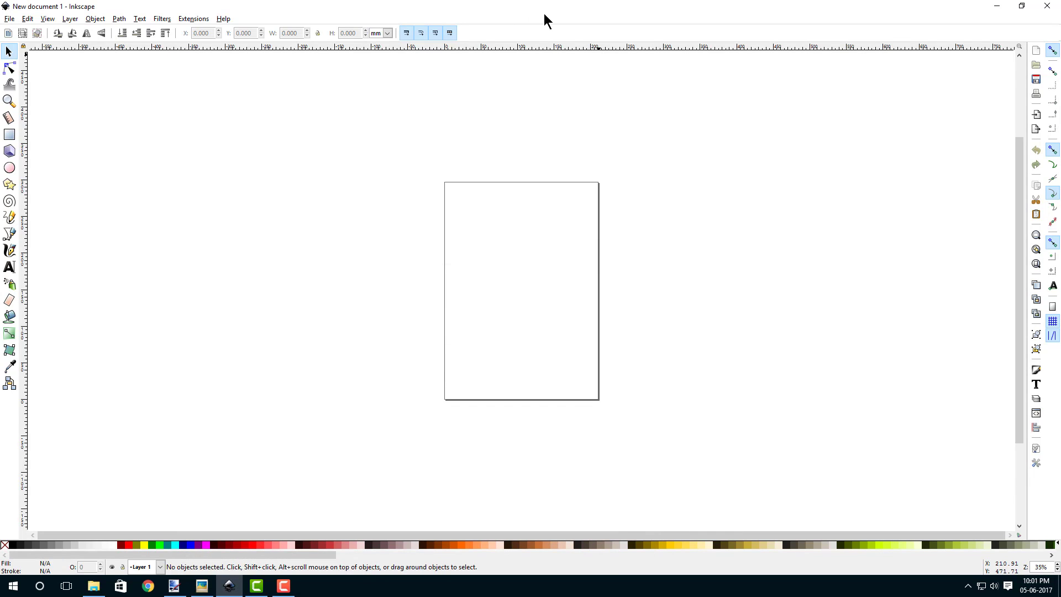
left_click(9, 20)
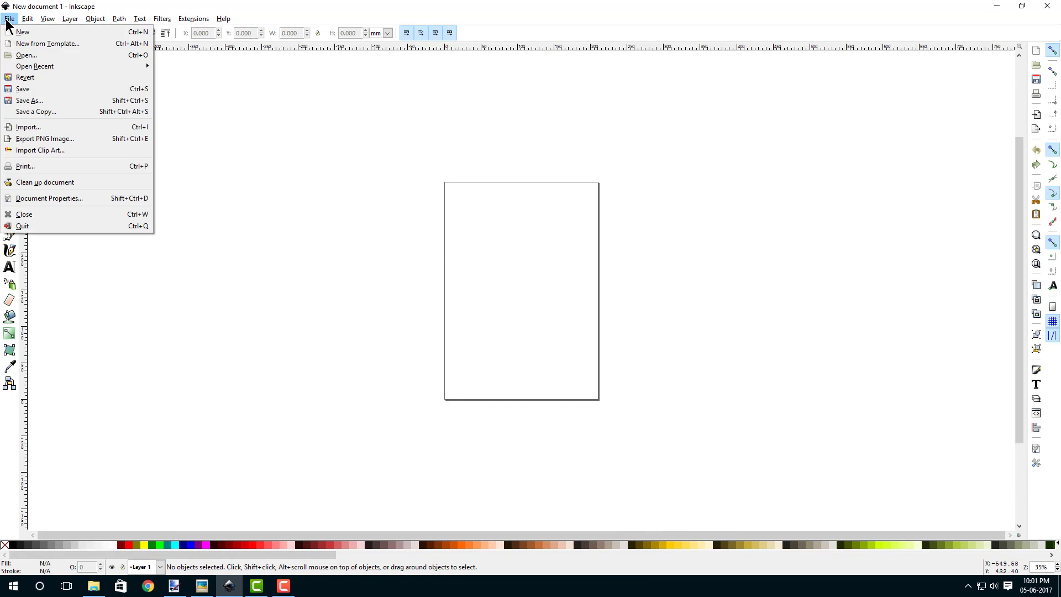
left_click(49, 199)
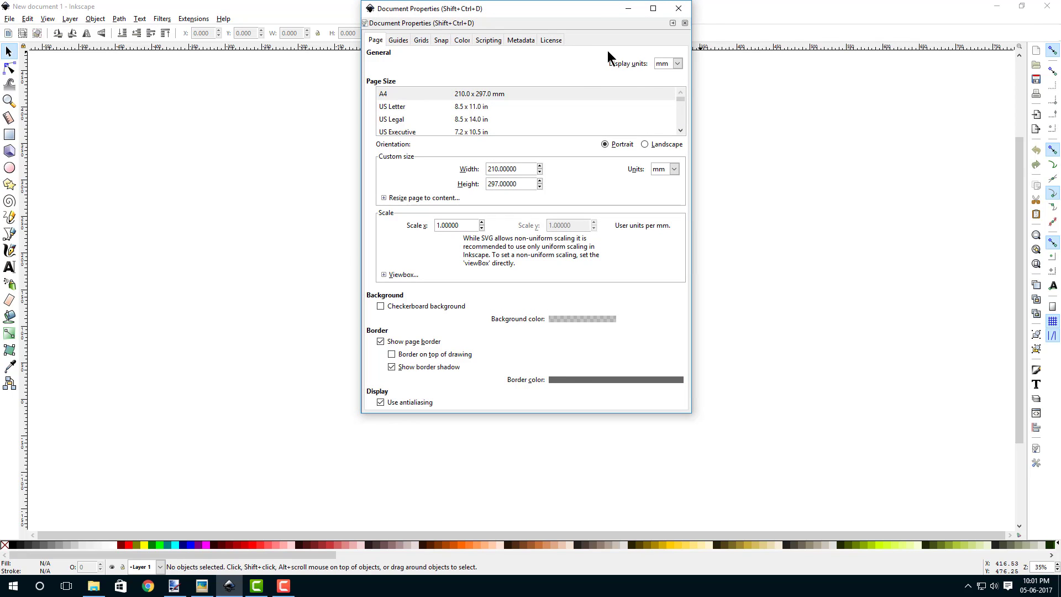
left_click(674, 65)
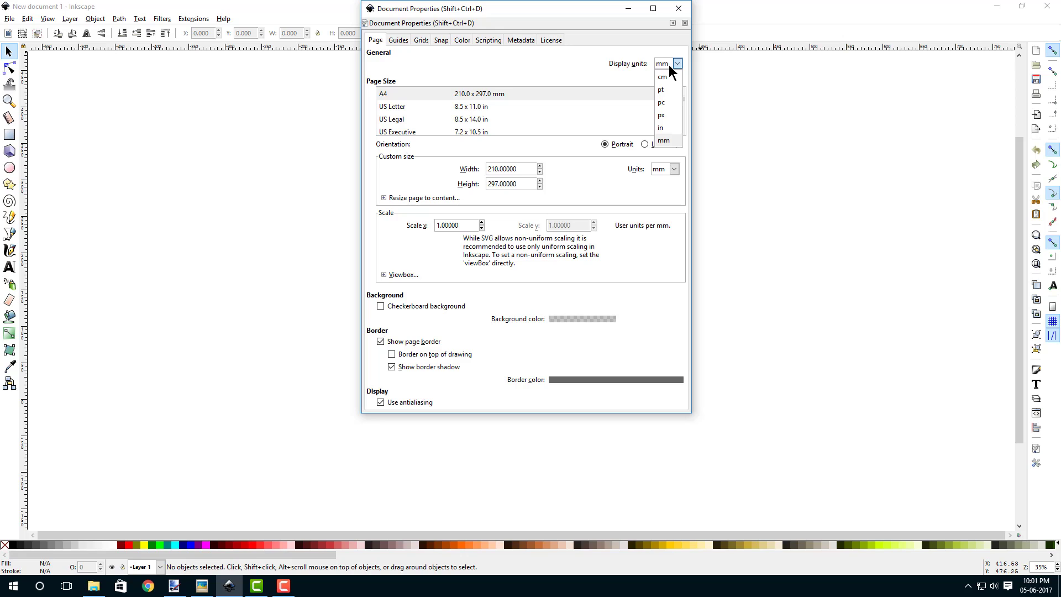
left_click(666, 115)
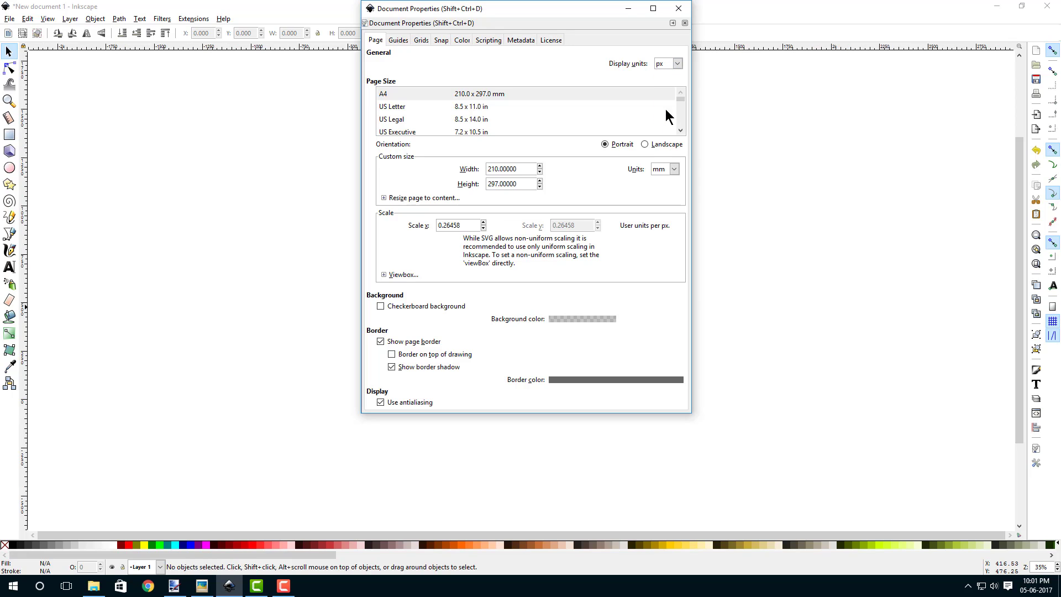
left_click(381, 342)
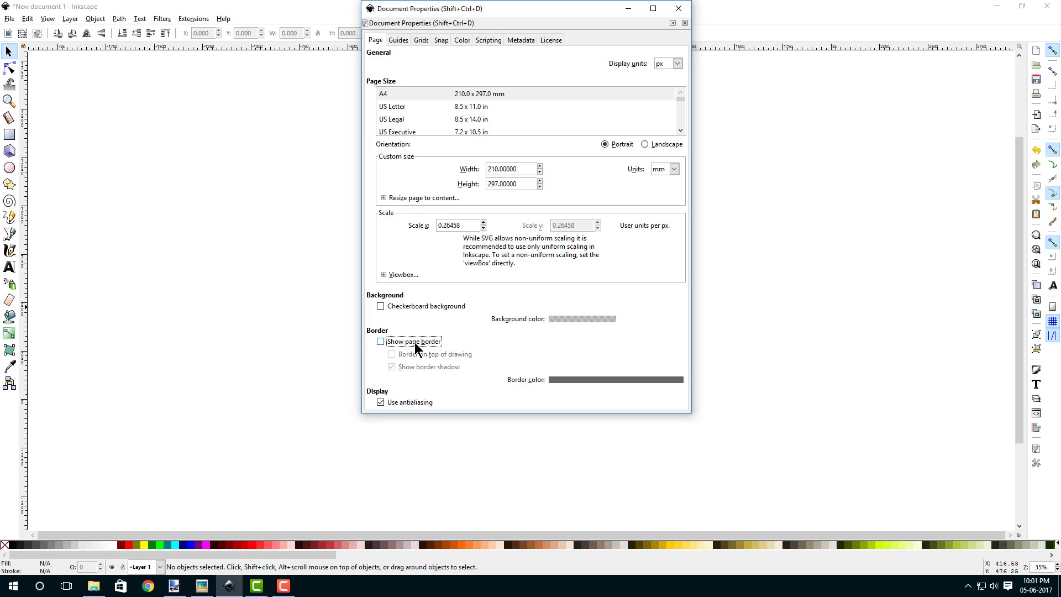
left_click(678, 8)
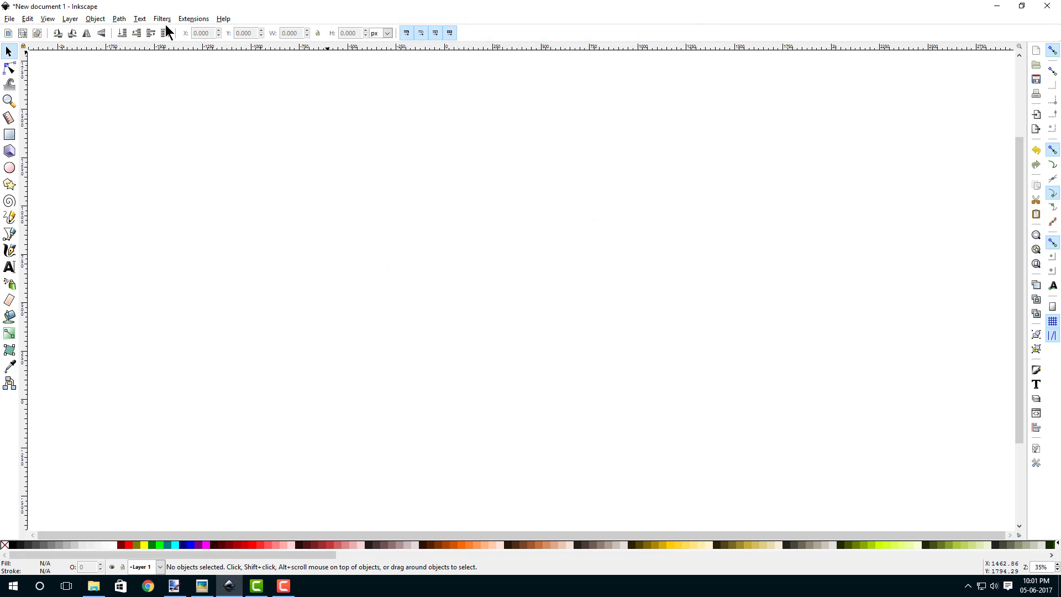
- Bring up the Fill and Stroke and the Align and Distribute settings for the drawing
left_click(90, 20)
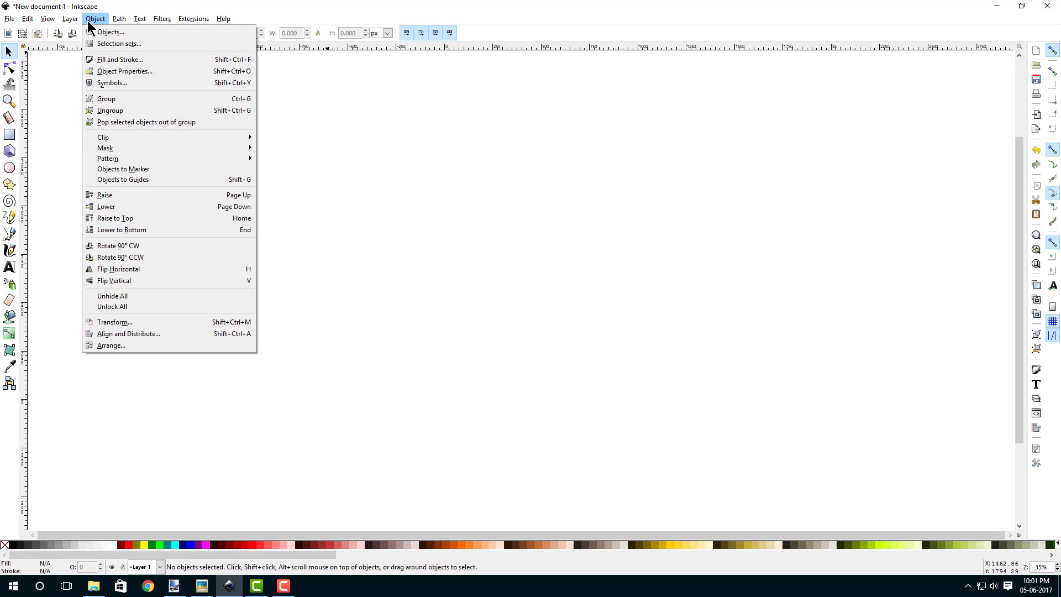
left_click(109, 62)
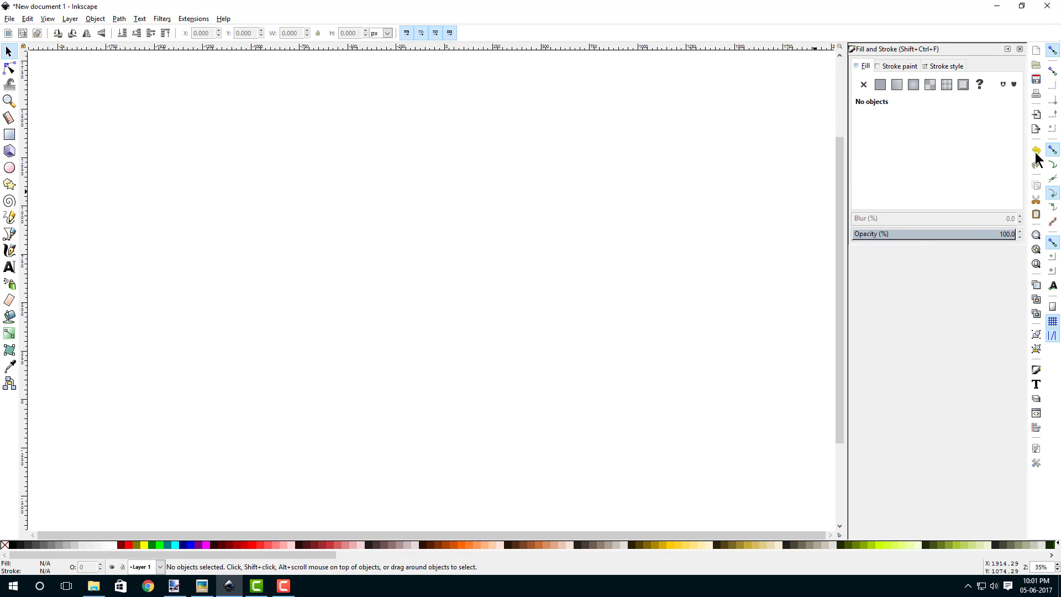
left_click(96, 20)
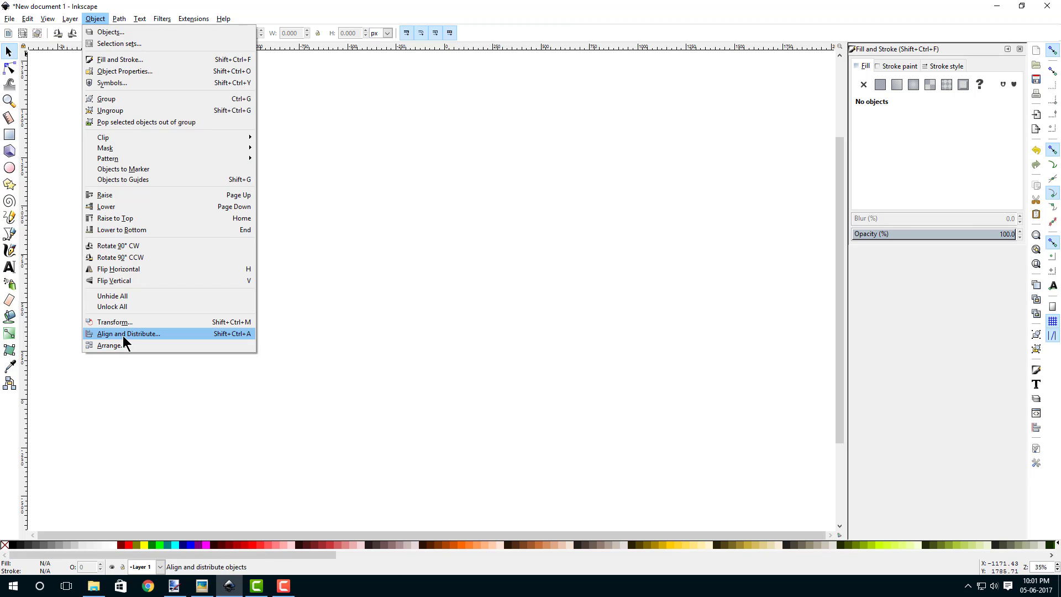
left_click(134, 335)
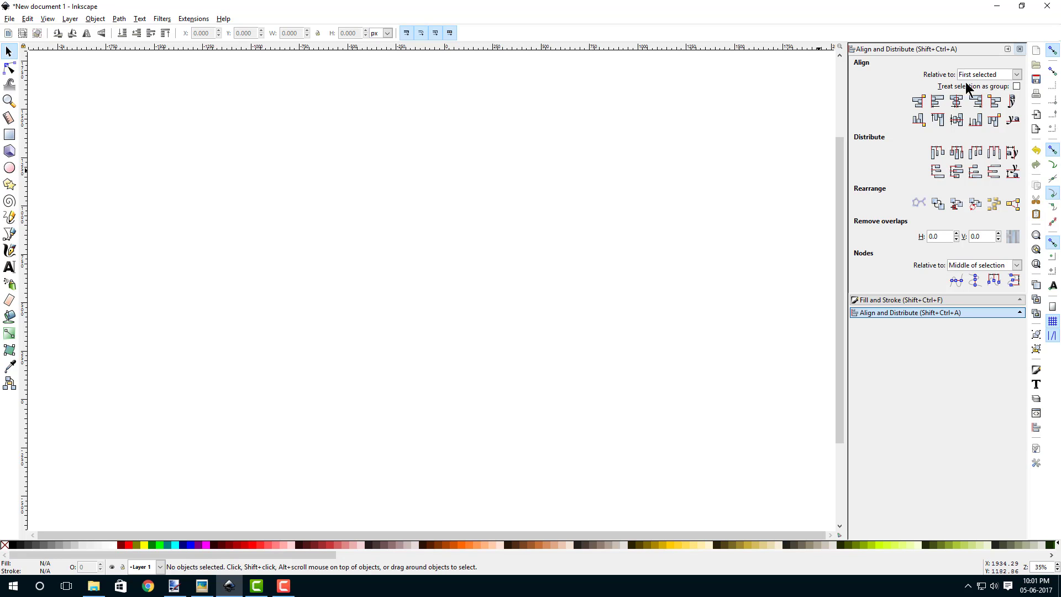
- Draw a rectangle on the canvas for the sky and set its size to 1280 × 720 px
left_click(8, 137)
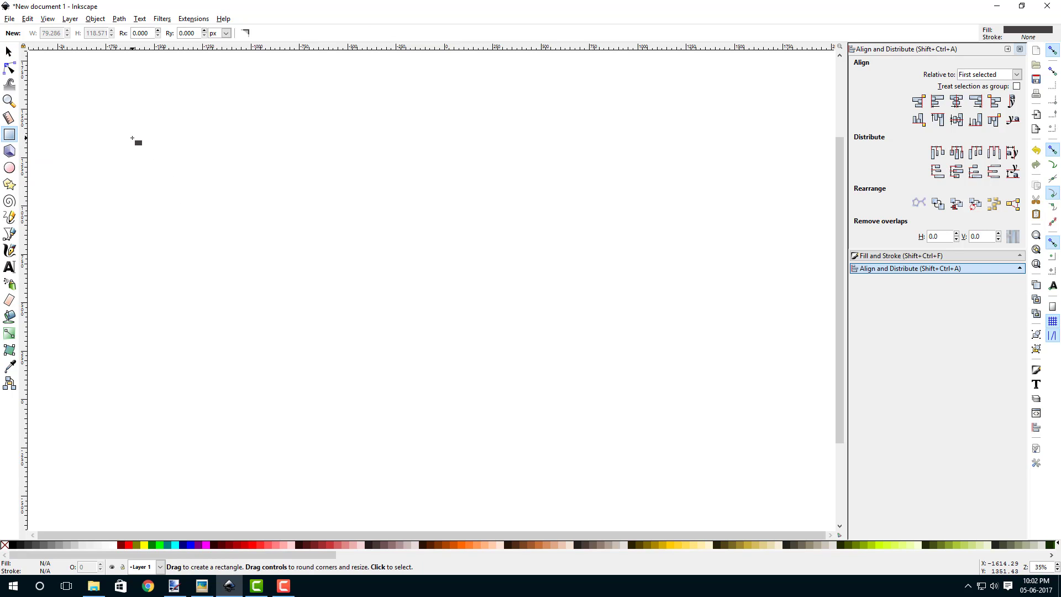
mouse_move(132, 138)
left_mouse_down()
mouse_move(198, 214)
mouse_move(634, 390)
mouse_move(651, 416)
left_mouse_up()
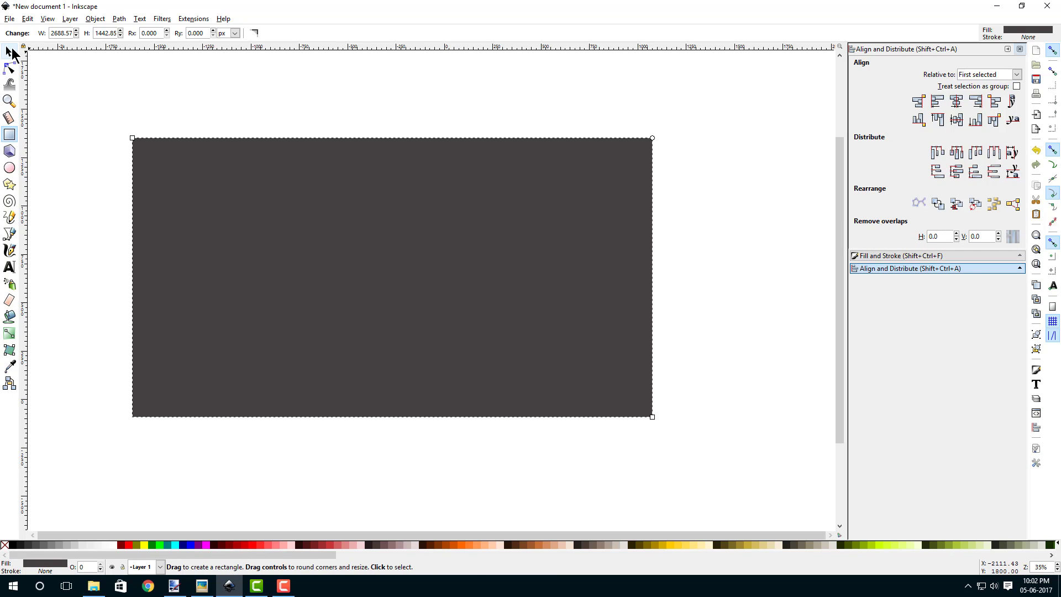
left_click(12, 51)
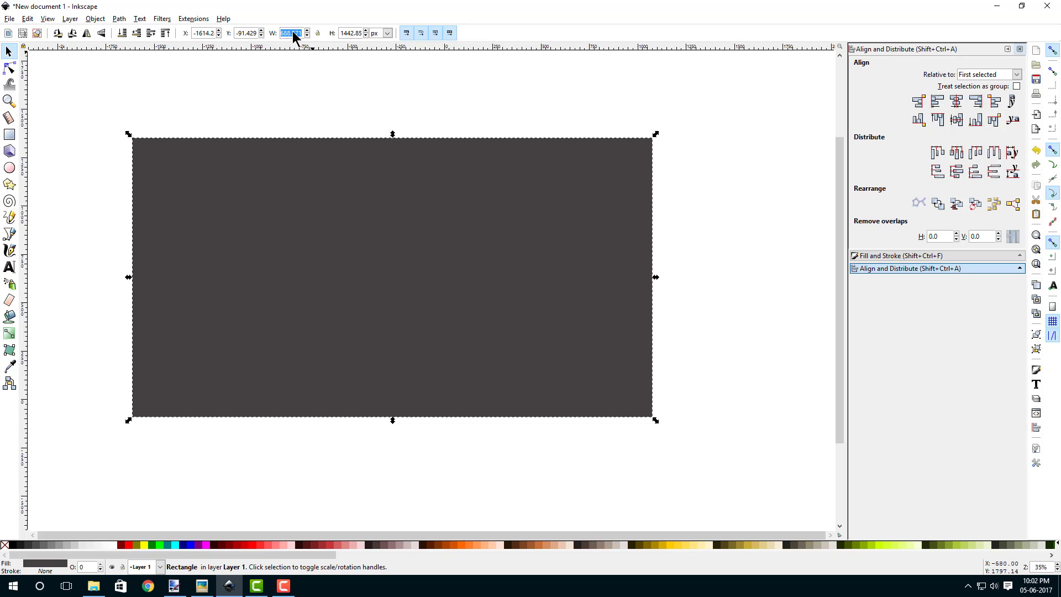
type("1280")
left_click(350, 36)
double_click(351, 35)
type("720")
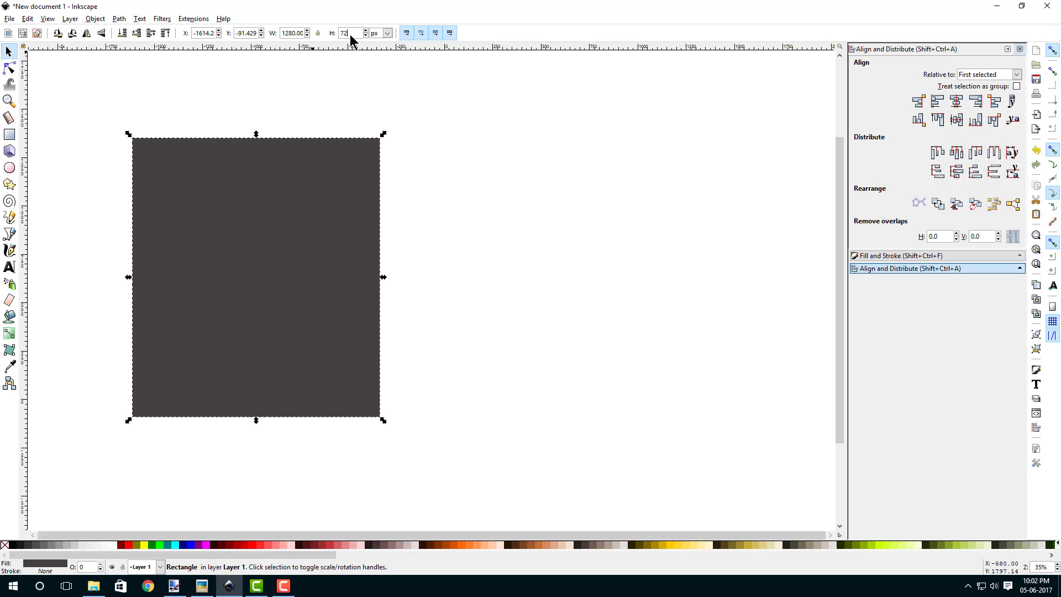
key("Return")
- Give the rectangle a flat dark teal fill, RGBA 0e3737ff, with HSL lightness 35
scroll(381, 331, "left", 2)
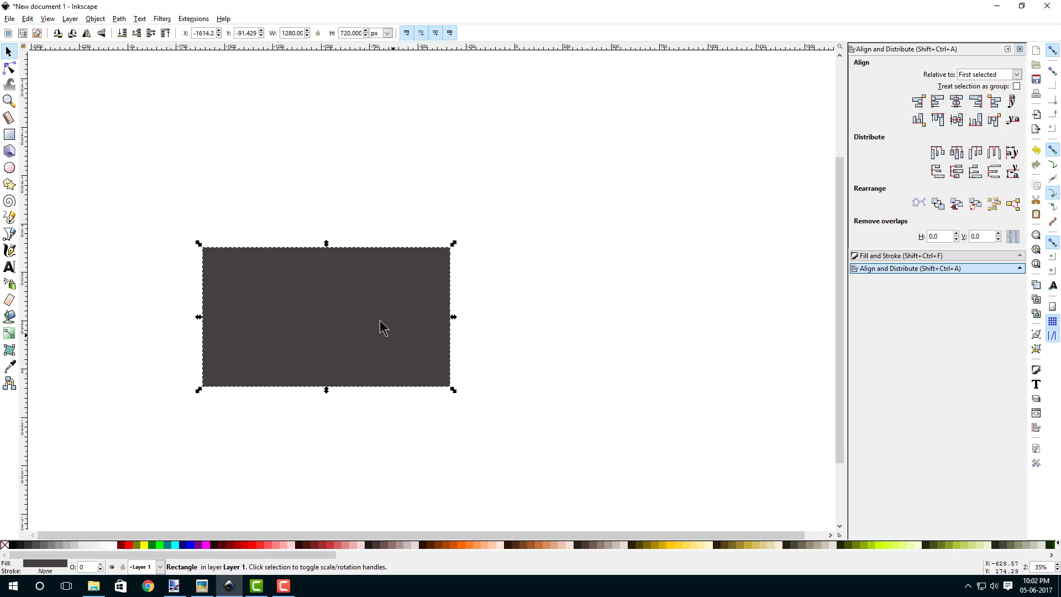
scroll(383, 324, "up", 2)
left_click_drag(283, 337, 366, 325)
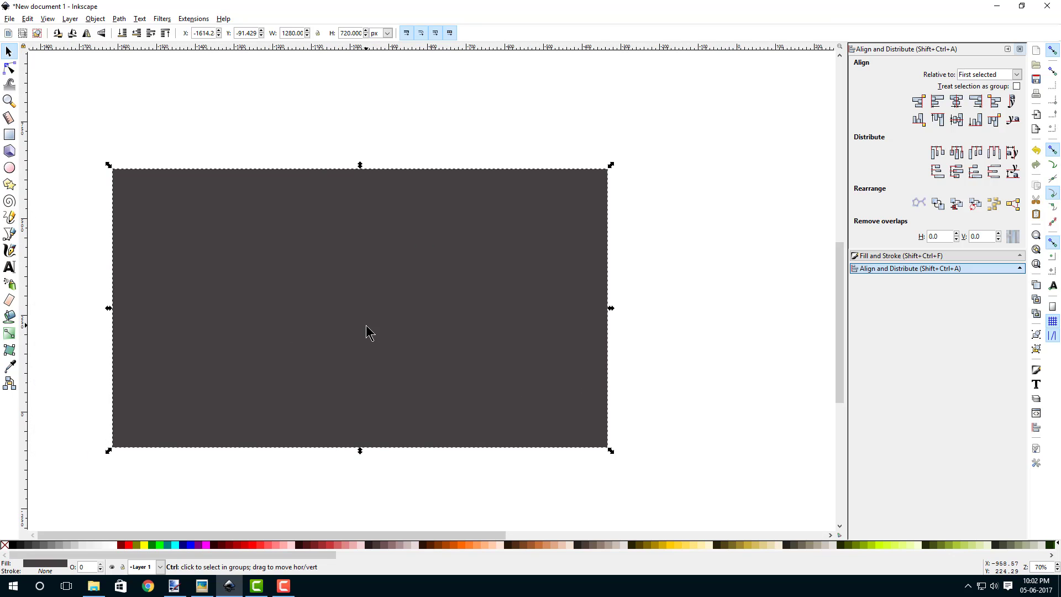
scroll(369, 333, "down", 2)
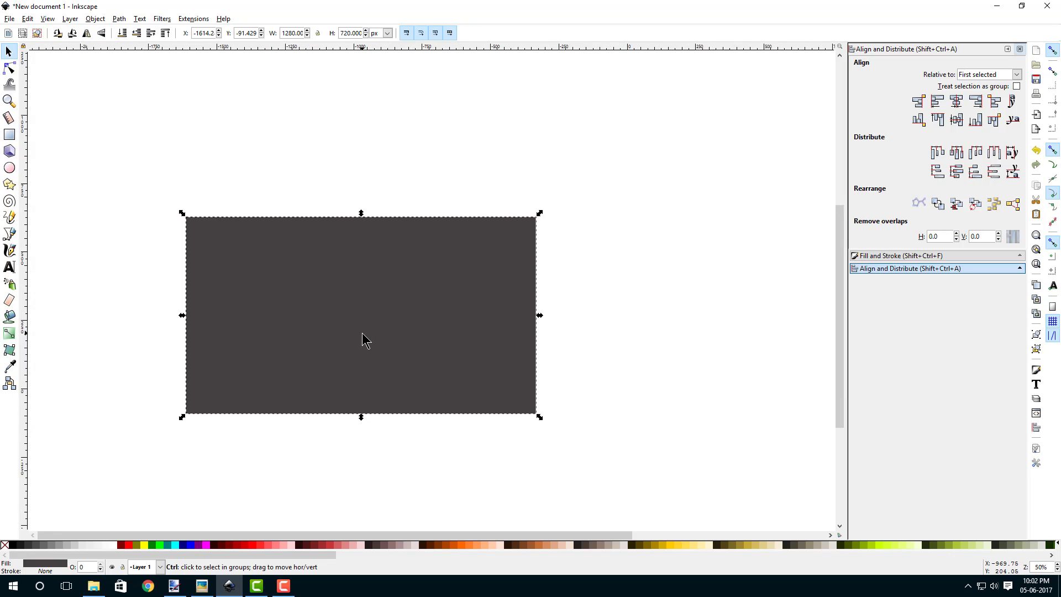
scroll(364, 337, "up", 2)
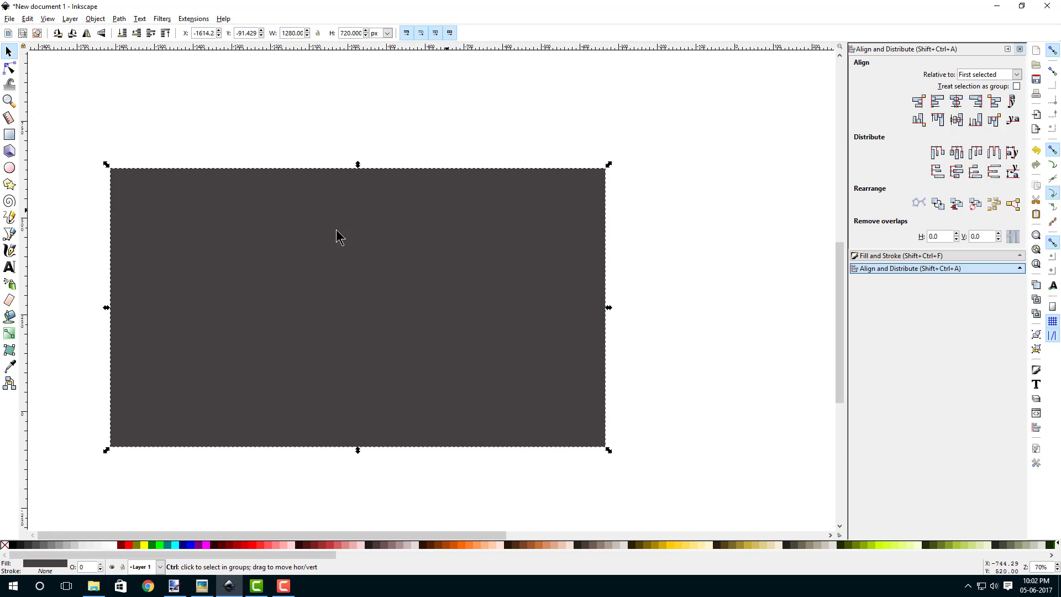
left_click_drag(365, 350, 385, 330)
left_click(296, 476)
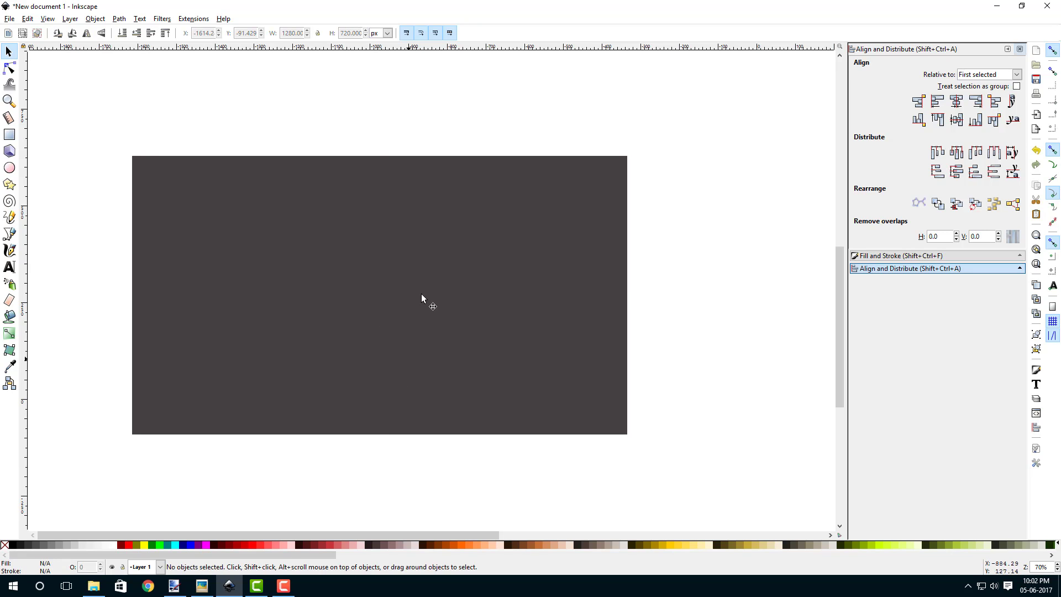
left_click(434, 246)
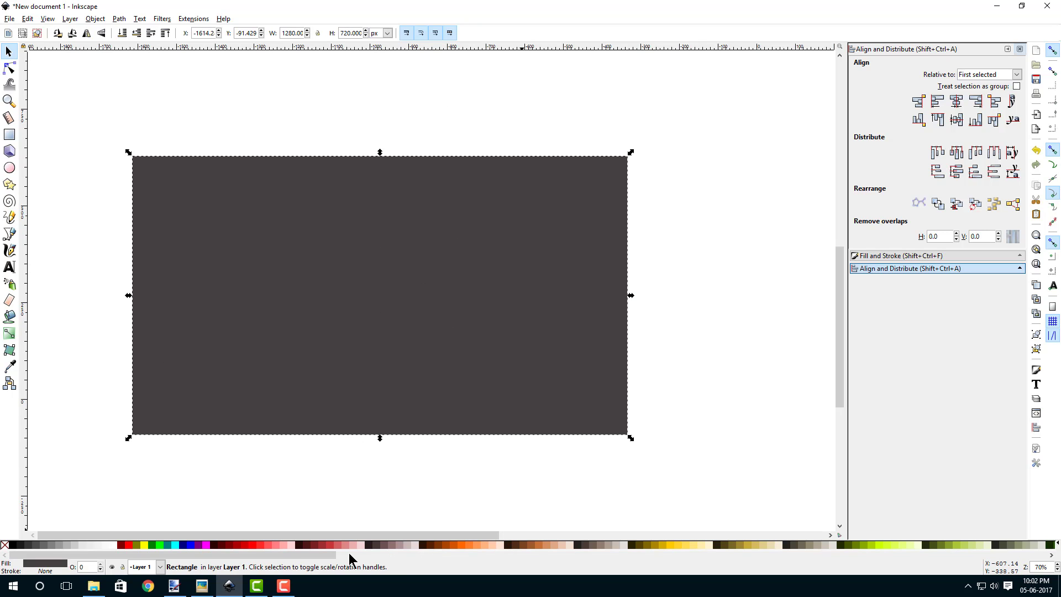
left_click(885, 257)
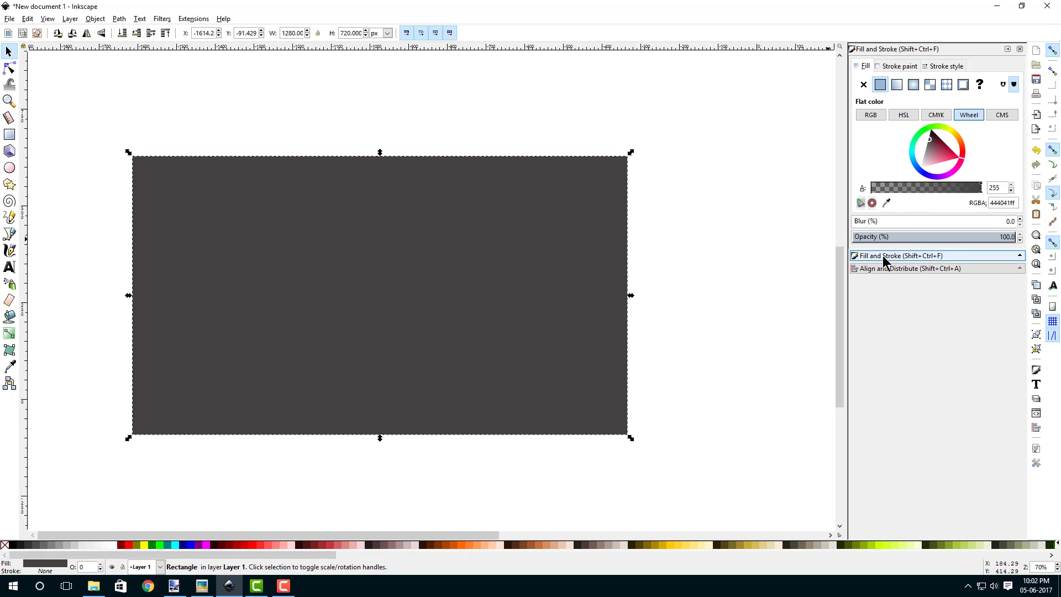
left_click(912, 157)
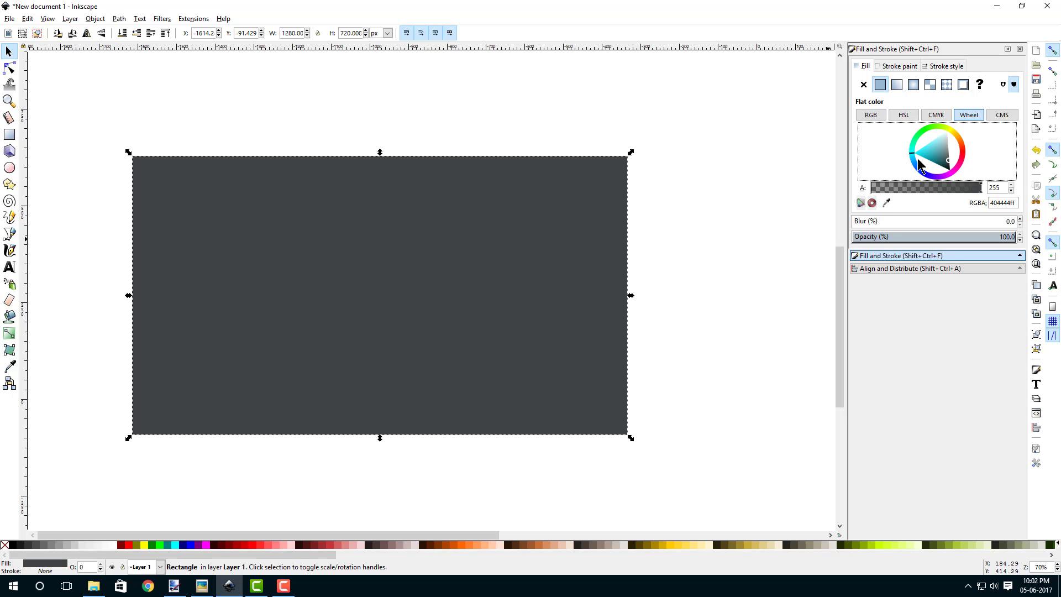
left_click(937, 161)
left_click_drag(938, 162, 939, 163)
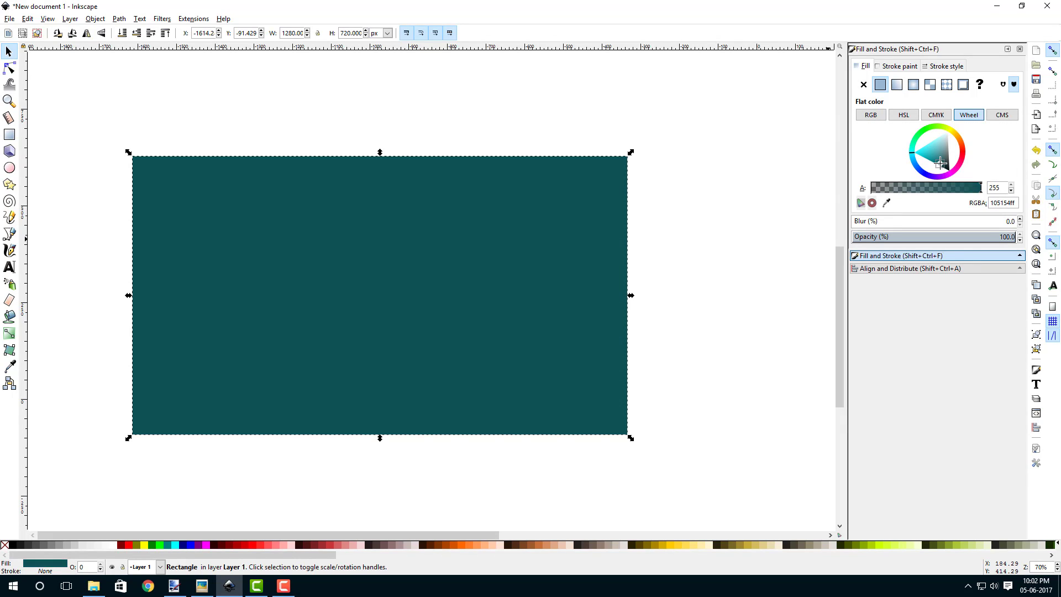
left_click(911, 151)
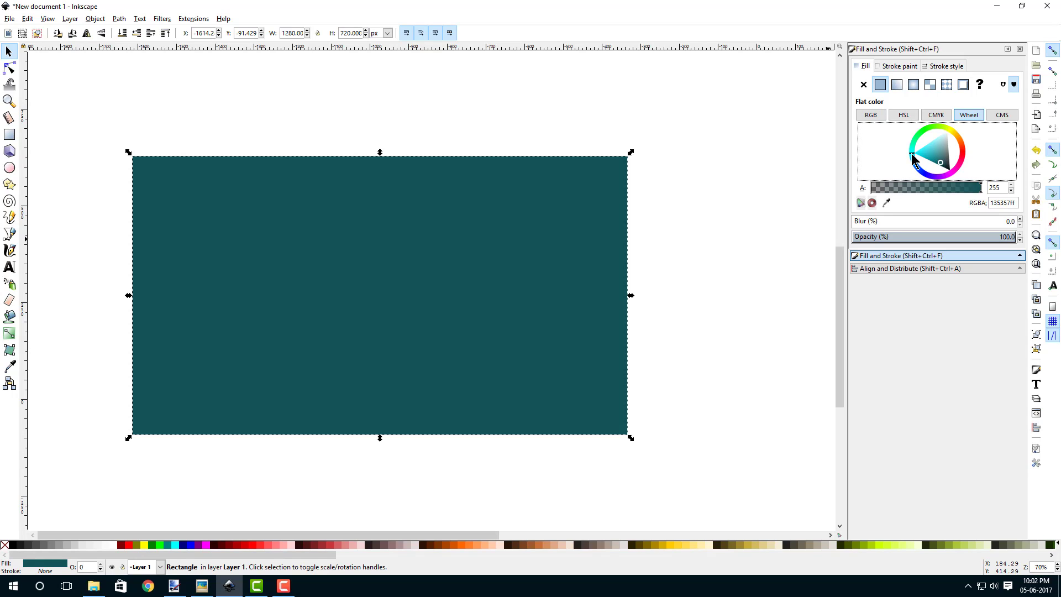
left_click(939, 164)
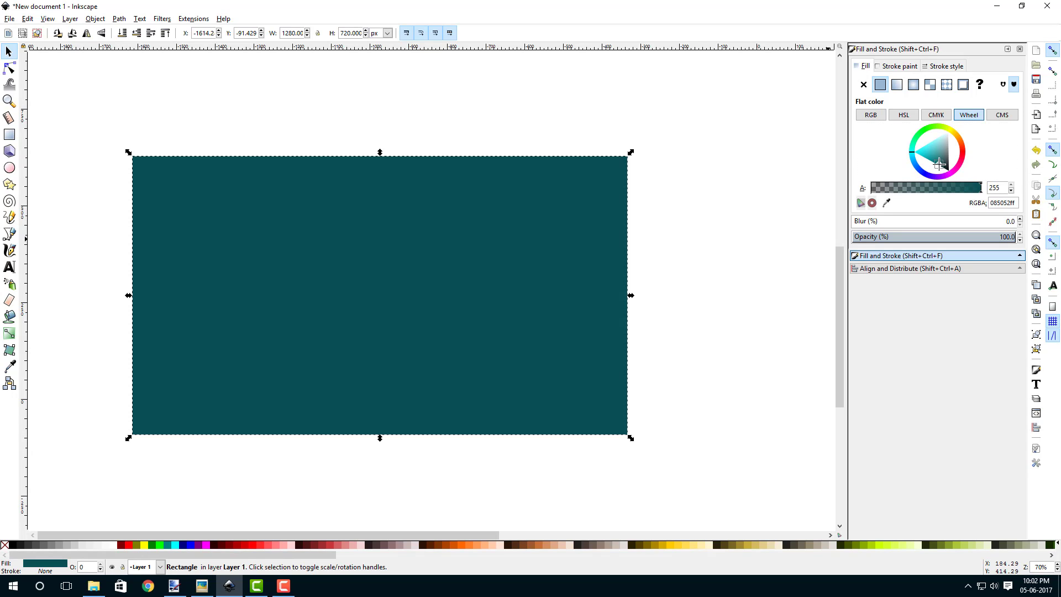
left_click(903, 117)
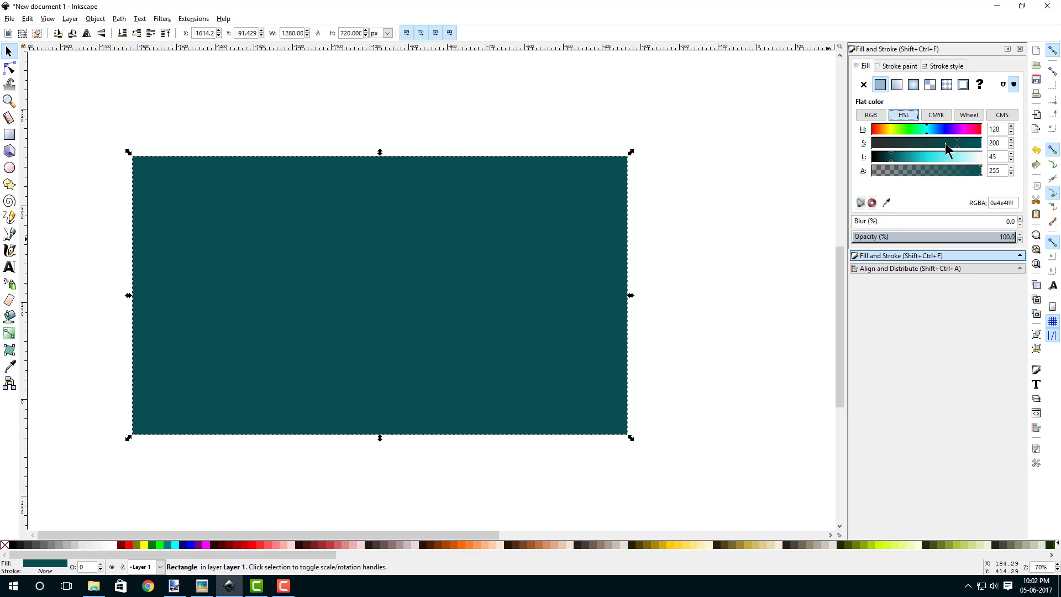
mouse_move(948, 149)
left_mouse_down()
mouse_move(887, 161)
mouse_move(937, 148)
left_mouse_up()
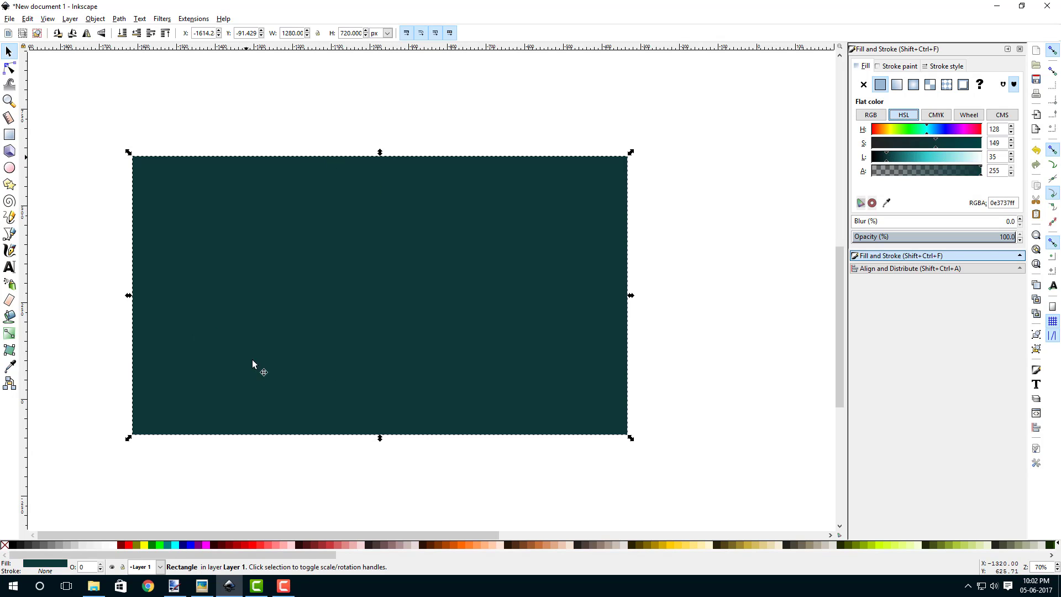
- Apply a linear gradient to the rectangle's fill, running from its top edge centre down to its bottom edge
left_click(8, 335)
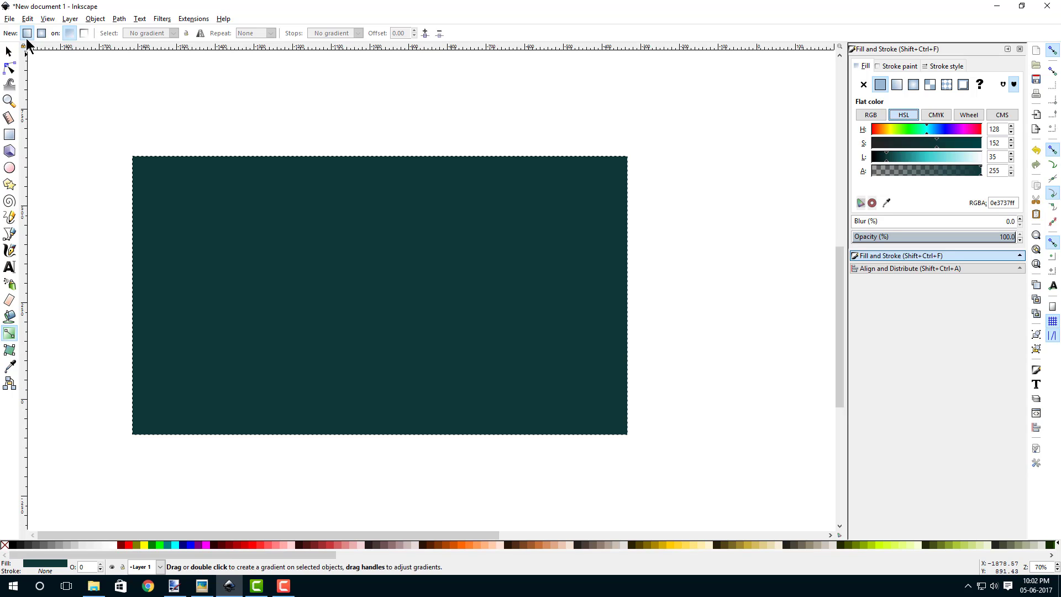
left_click(28, 32)
left_click_drag(379, 157, 387, 438)
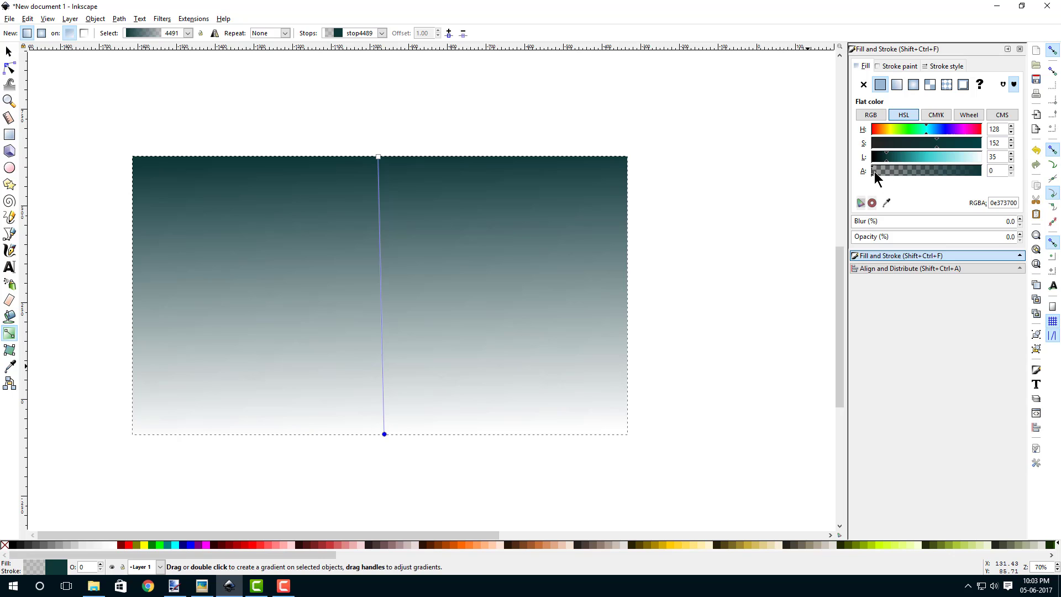
- Make the gradient's bottom stop fully opaque and lighten it to teal 1a6e6eff, with its handle centred under the top one
left_click_drag(875, 172, 984, 182)
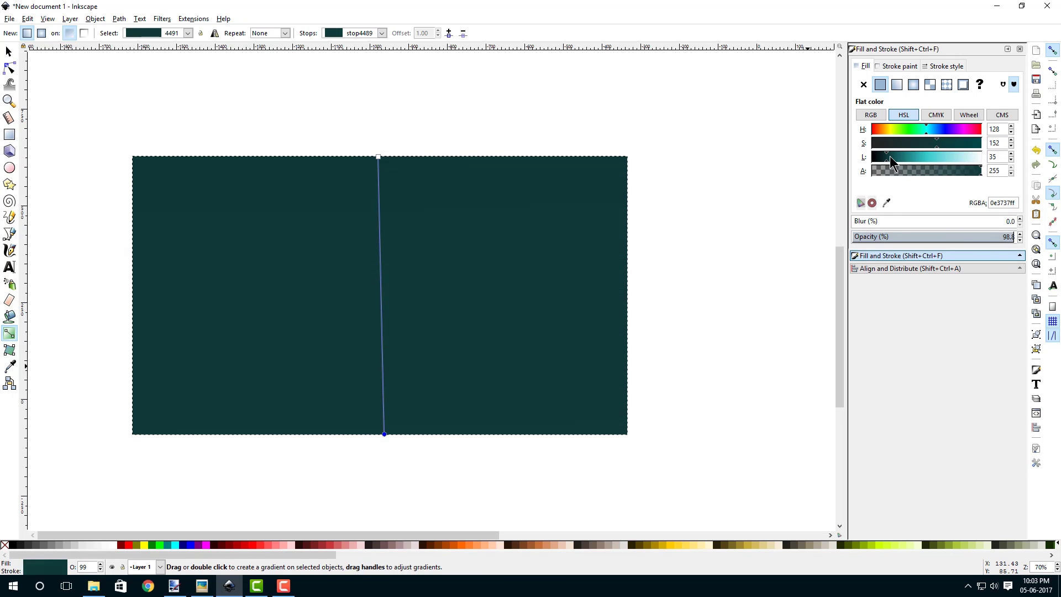
left_click_drag(890, 156, 900, 158)
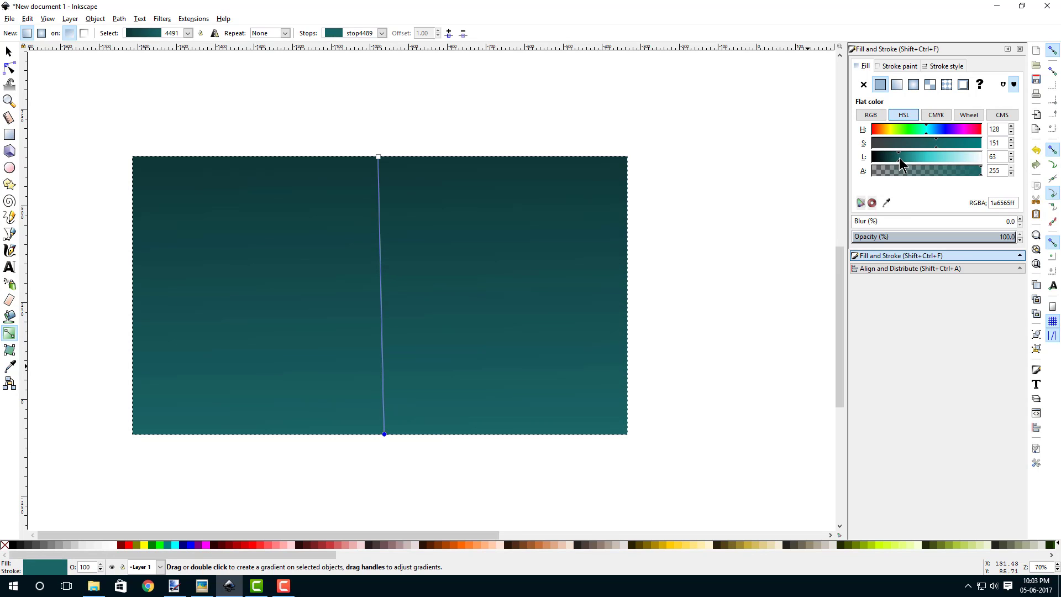
left_click_drag(384, 434, 382, 434)
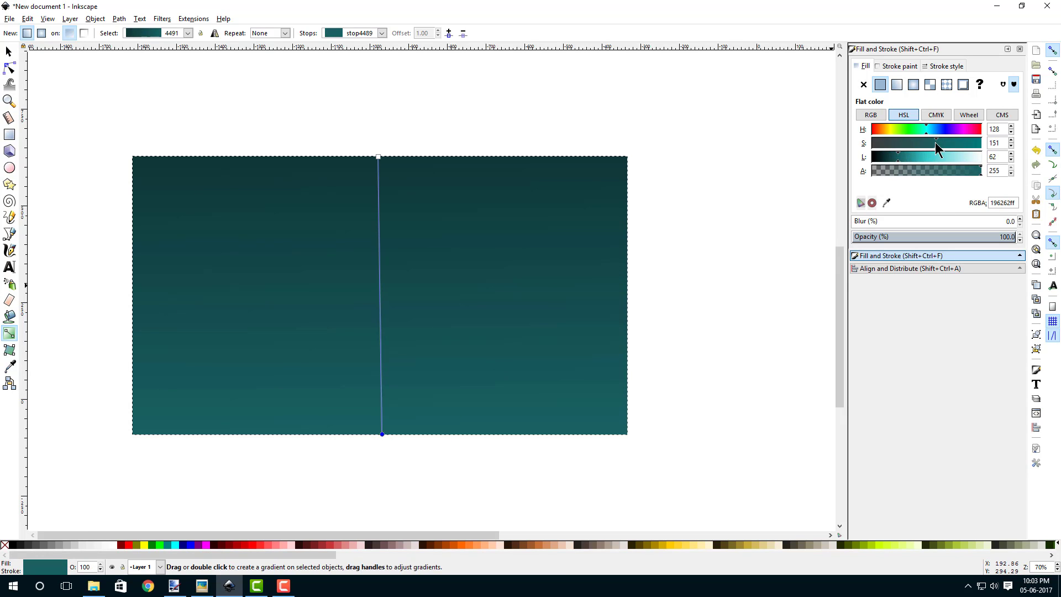
left_click_drag(937, 142, 900, 158)
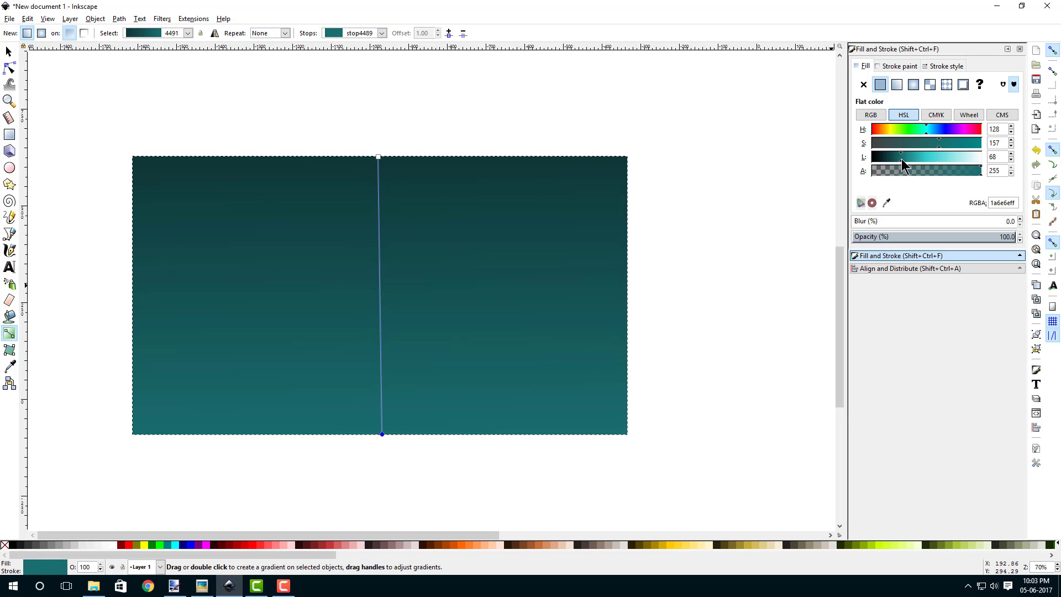
- Set the saturation of the gradient's top stop to 144 (RGBA 0f3636ff) and move its handle down into the sky rectangle
left_click(378, 157)
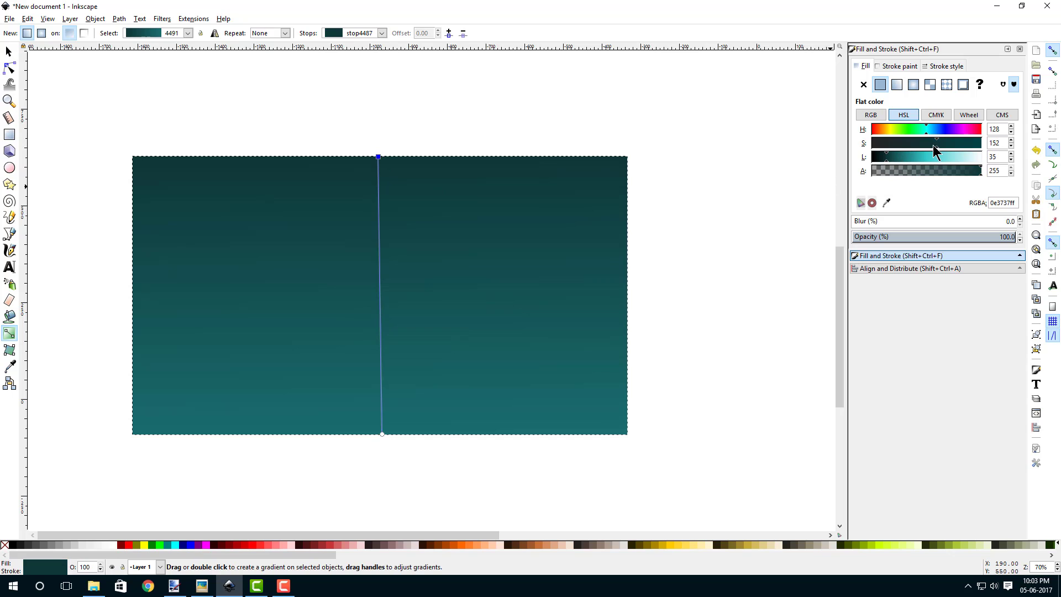
left_click_drag(934, 148, 933, 148)
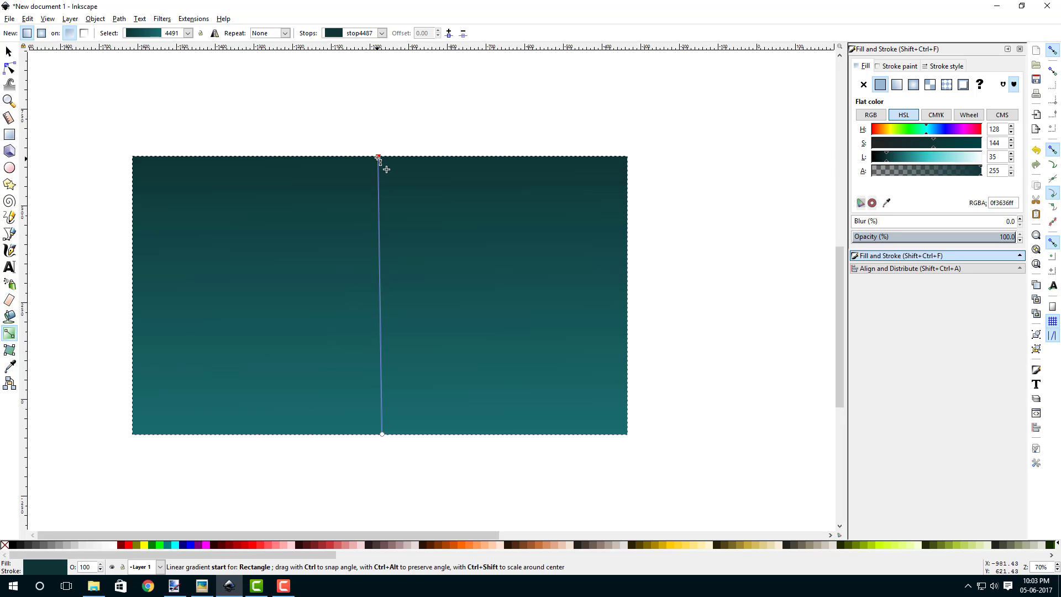
left_click_drag(379, 159, 381, 211)
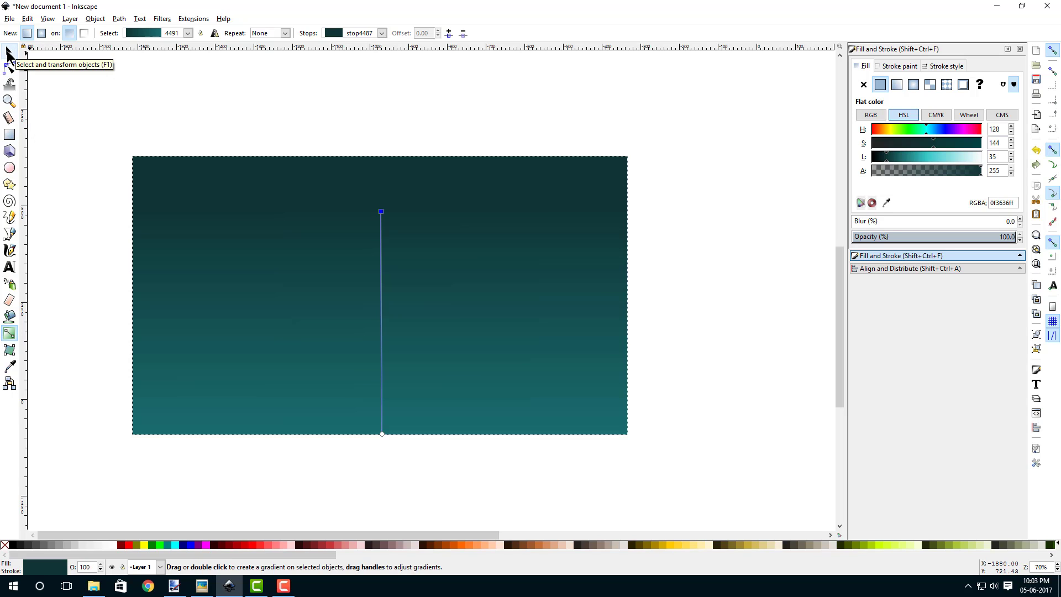
- Duplicate the sky rectangle and shrink the copy from above to a ground band about 136 px high along the bottom edge
left_click(8, 51)
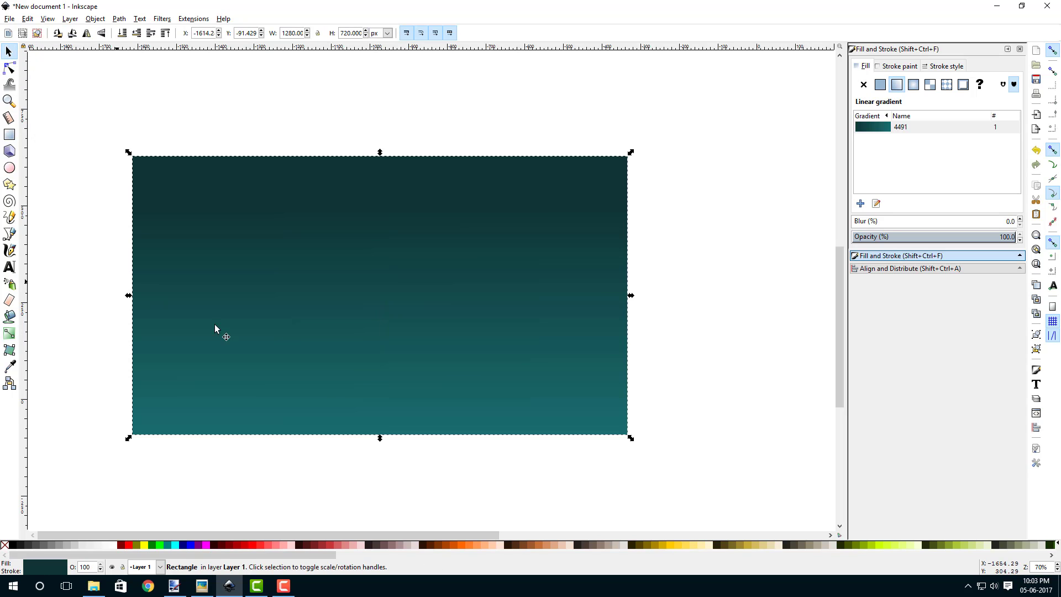
right_click(327, 290)
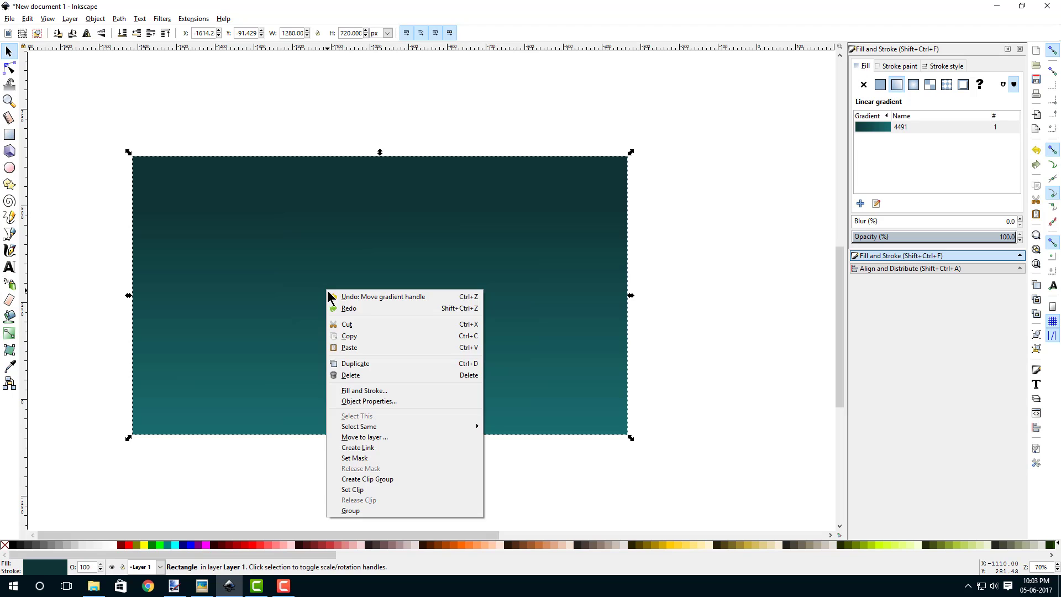
left_click(379, 364)
left_click_drag(380, 154, 396, 383)
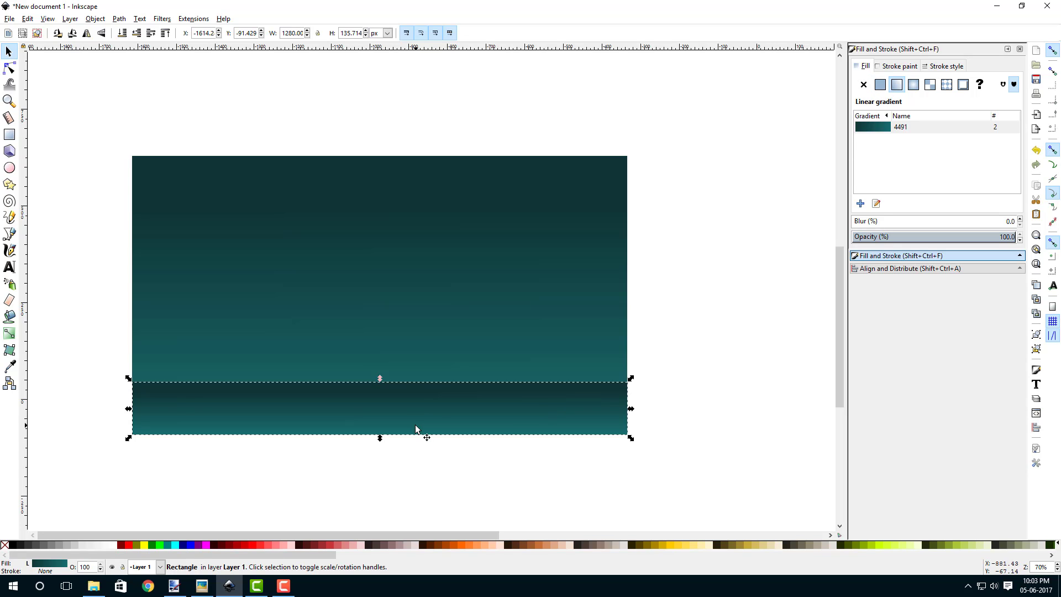
- Give the ground band a flat fill and use the color wheel to make it dark grey, RGBA 4a4a4aff
left_click(880, 86)
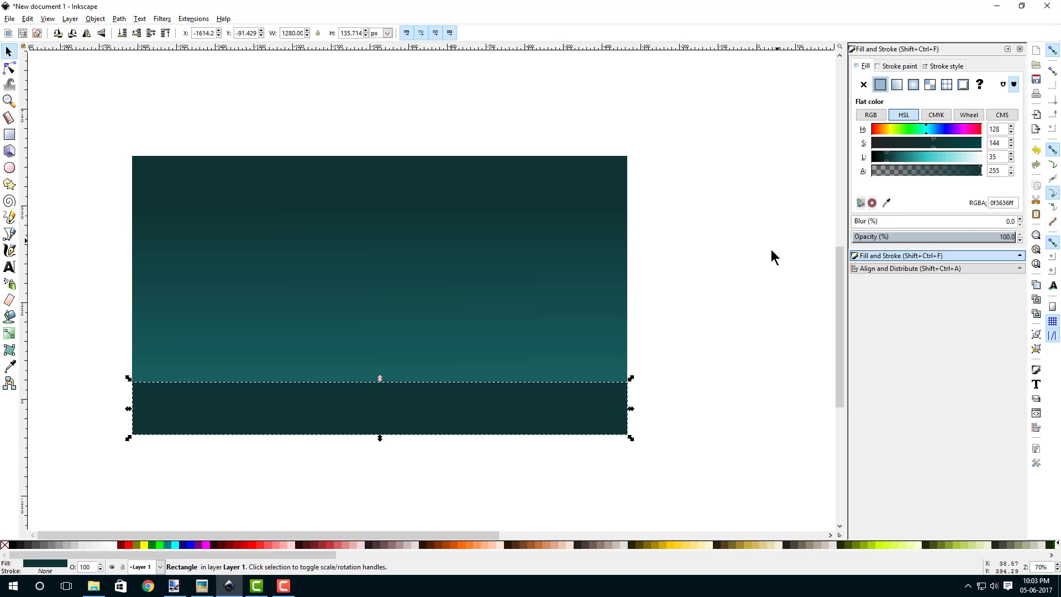
left_click(974, 117)
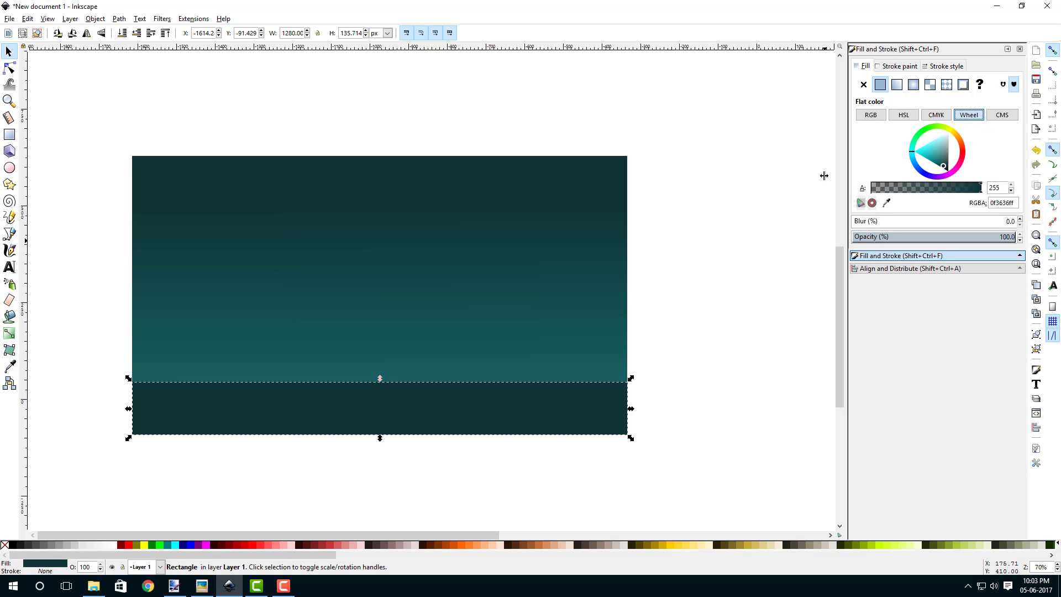
left_click(962, 148)
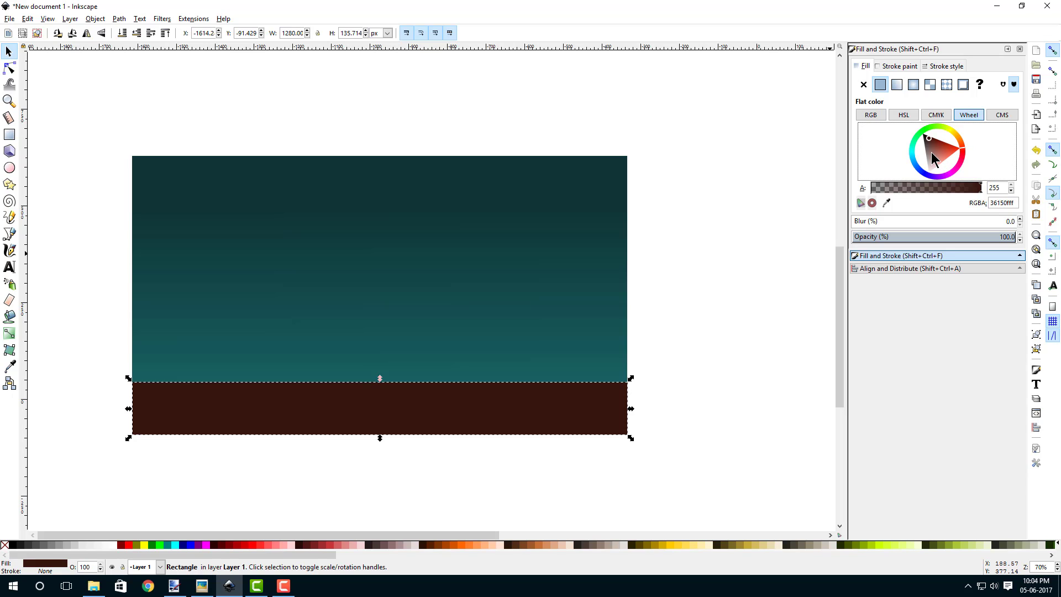
left_click_drag(930, 151, 928, 145)
left_click(961, 150)
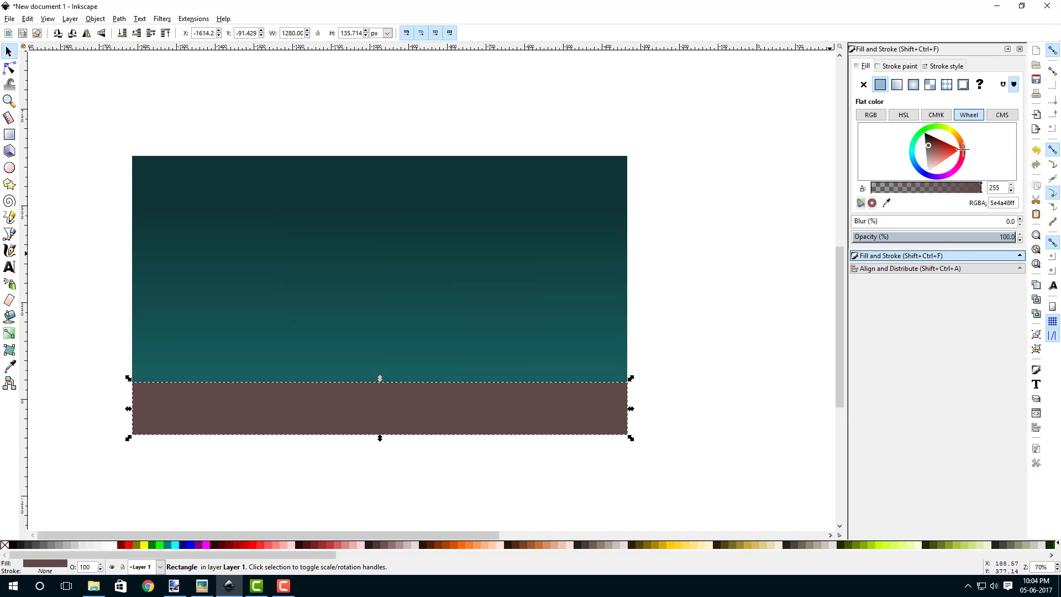
left_click_drag(962, 151, 961, 156)
left_click(931, 143)
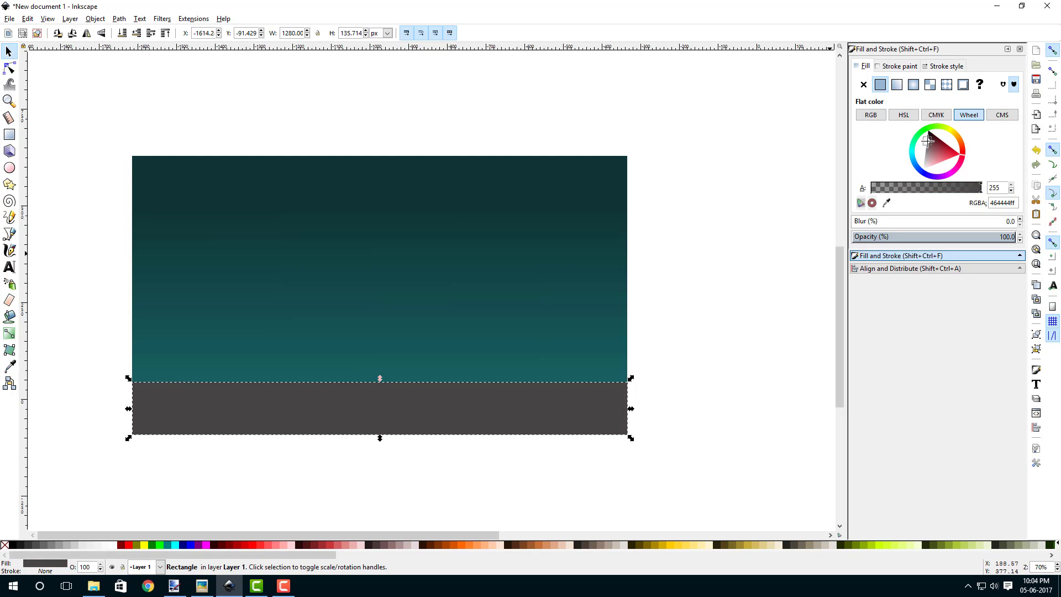
left_click_drag(929, 141, 927, 140)
- Tint the ground band's fill to a muted purplish brown, RGBA 494244ff, with HSL saturation 13 and lightness 70, and deselect it
left_click(903, 114)
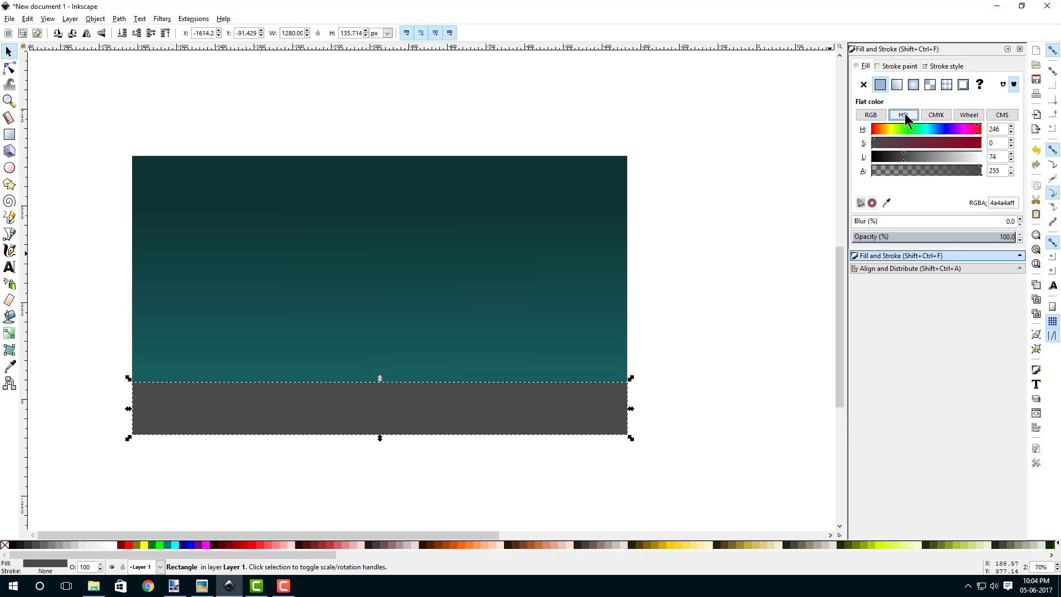
left_click(904, 156)
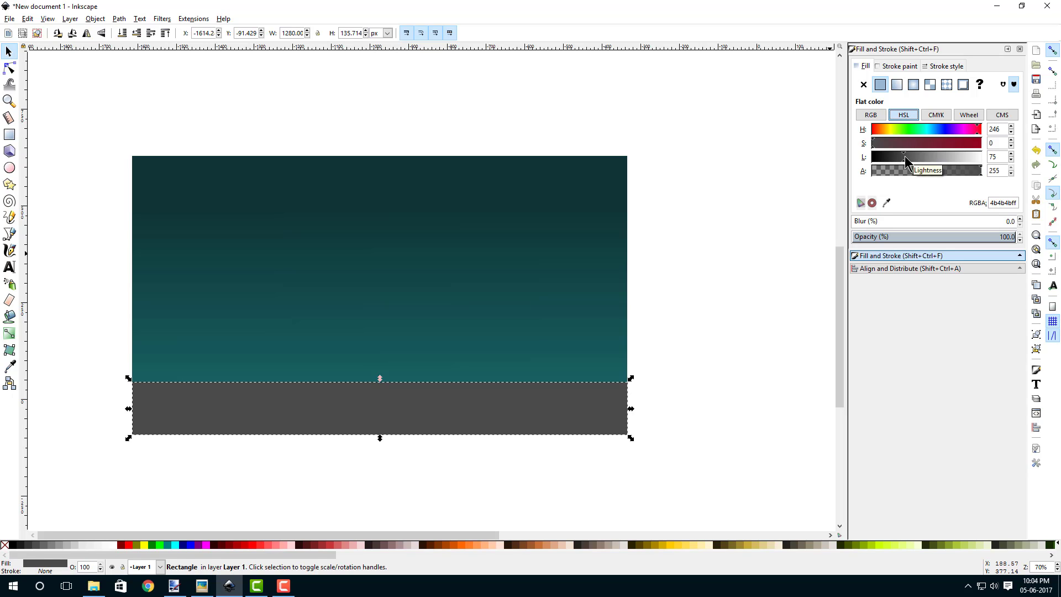
left_click(877, 145)
left_click(905, 157)
left_click(904, 155)
left_click(903, 156)
key("Escape")
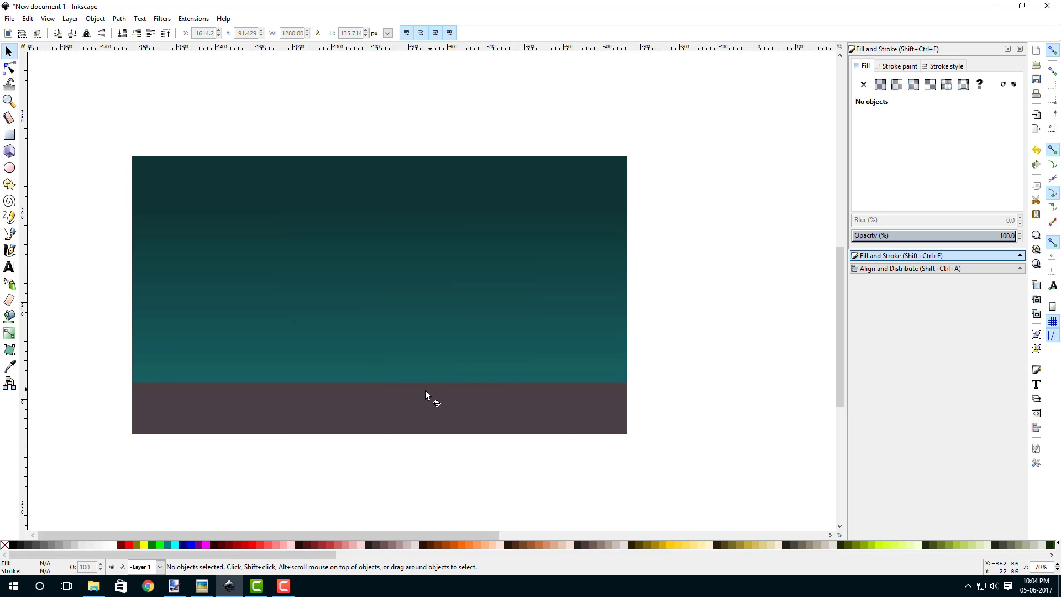
- Duplicate the ground band and shrink the copy from below to a strip about 17 px high along the band's top edge
left_click_drag(263, 449, 297, 436)
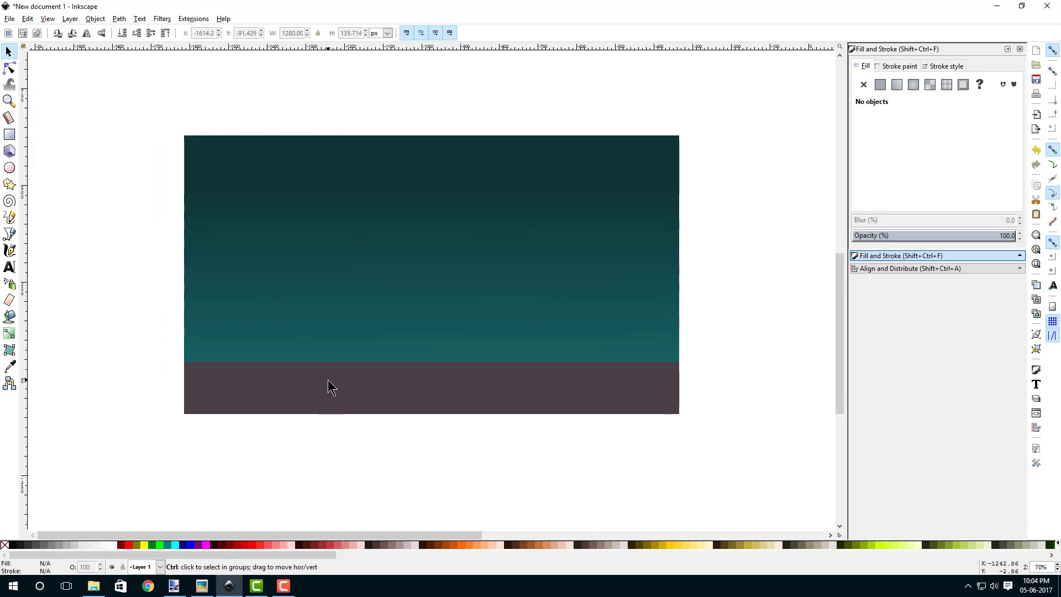
scroll(330, 386, "up", 1)
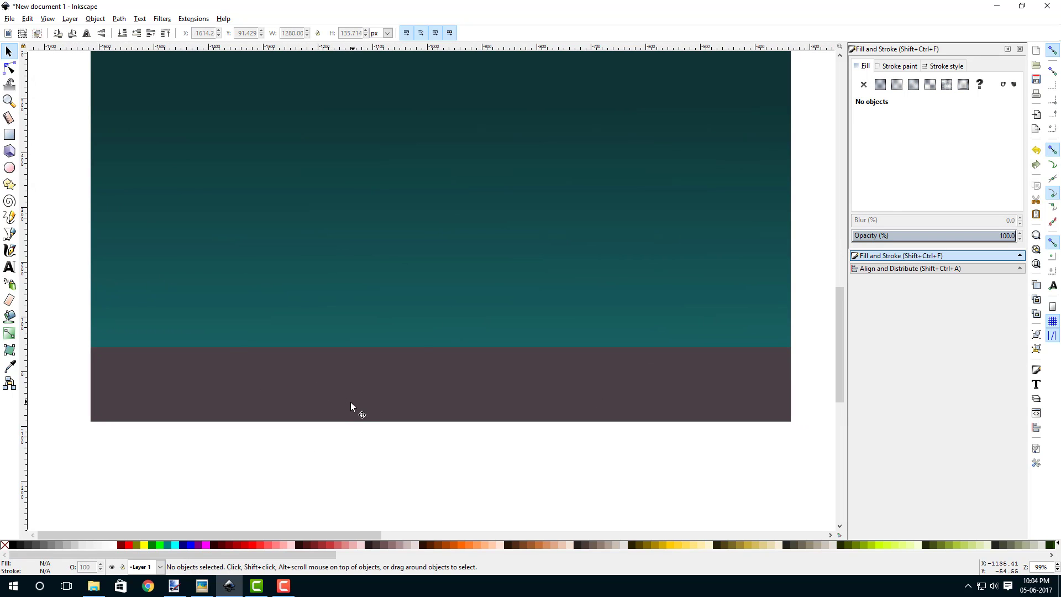
left_click_drag(350, 403, 344, 413)
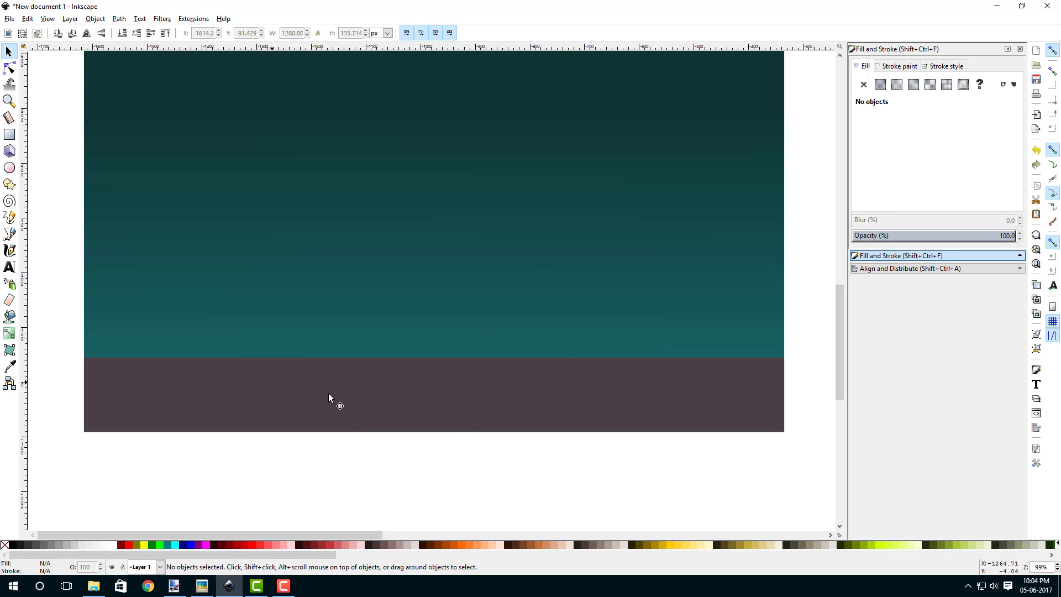
left_click_drag(428, 388, 436, 395)
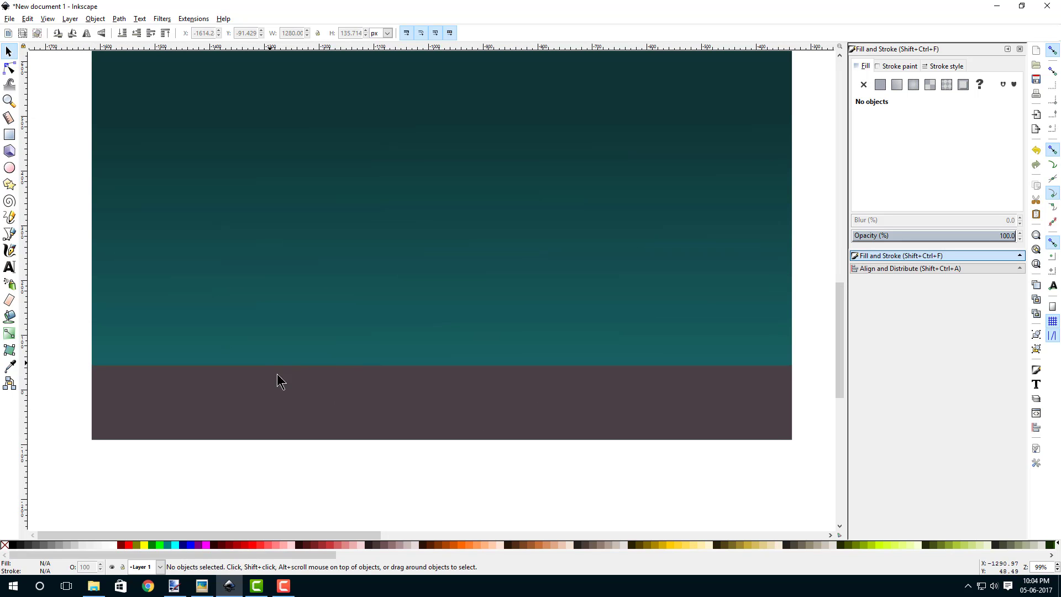
right_click(338, 379)
left_click(374, 398)
left_click(290, 406)
right_click(389, 402)
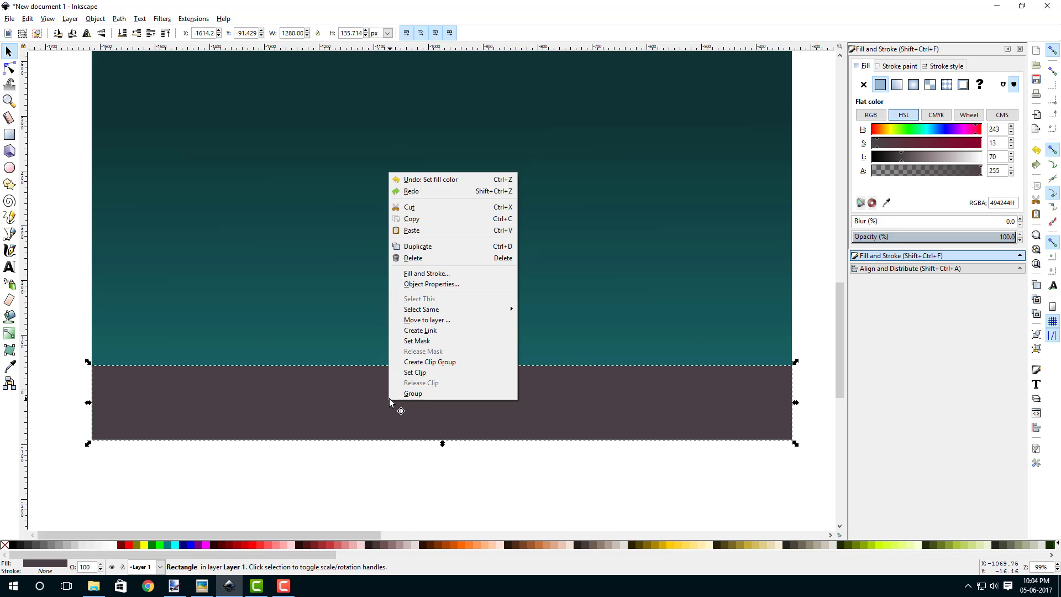
left_click(401, 248)
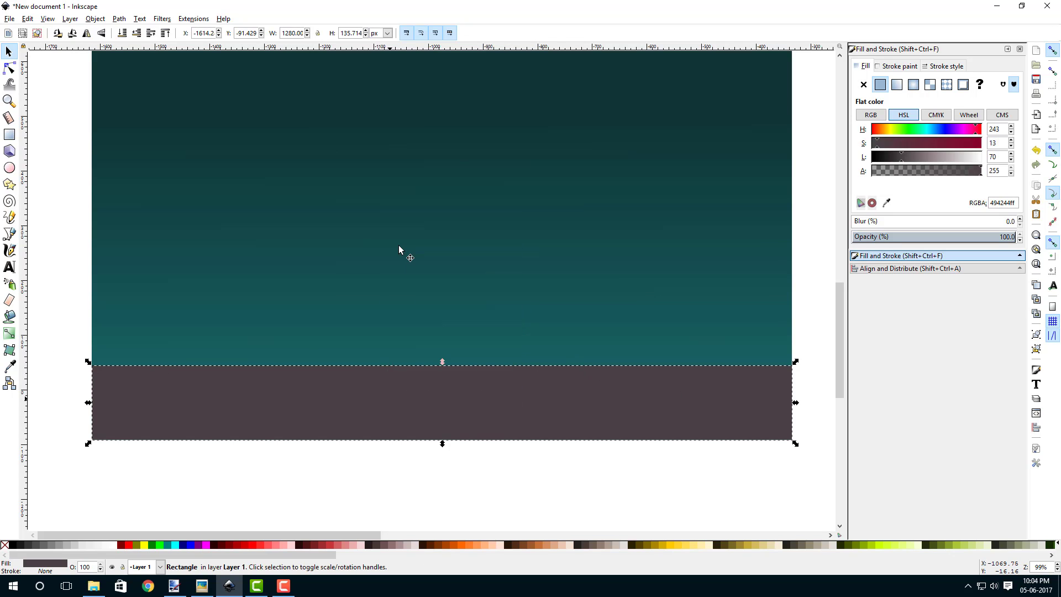
left_click_drag(442, 443, 447, 379)
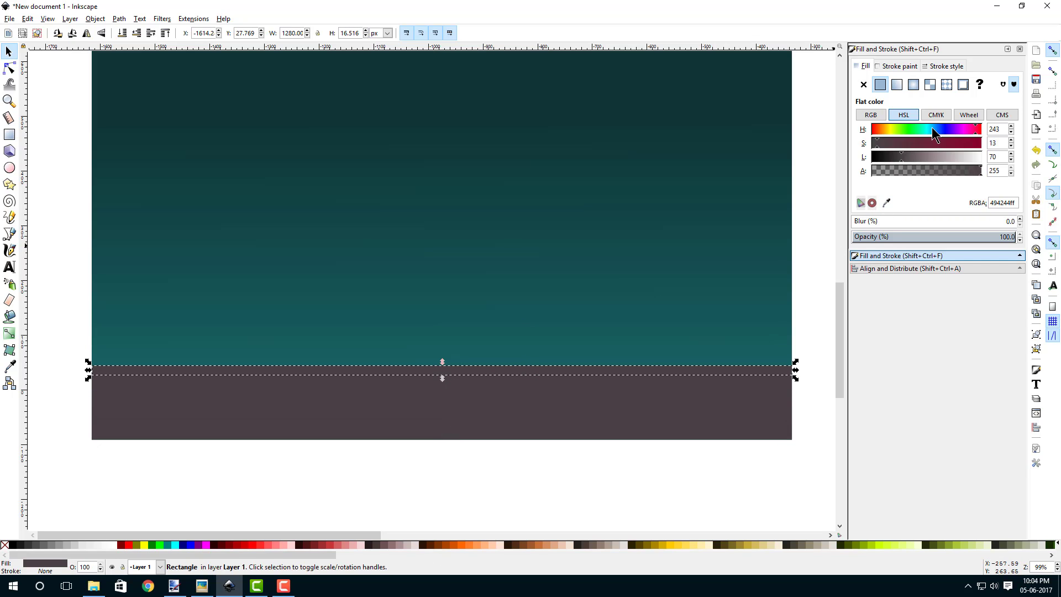
- Recolor the thin strip on top of the ground to teal, RGBA 0b8686ff, using the color wheel
left_click(967, 115)
left_click(912, 155)
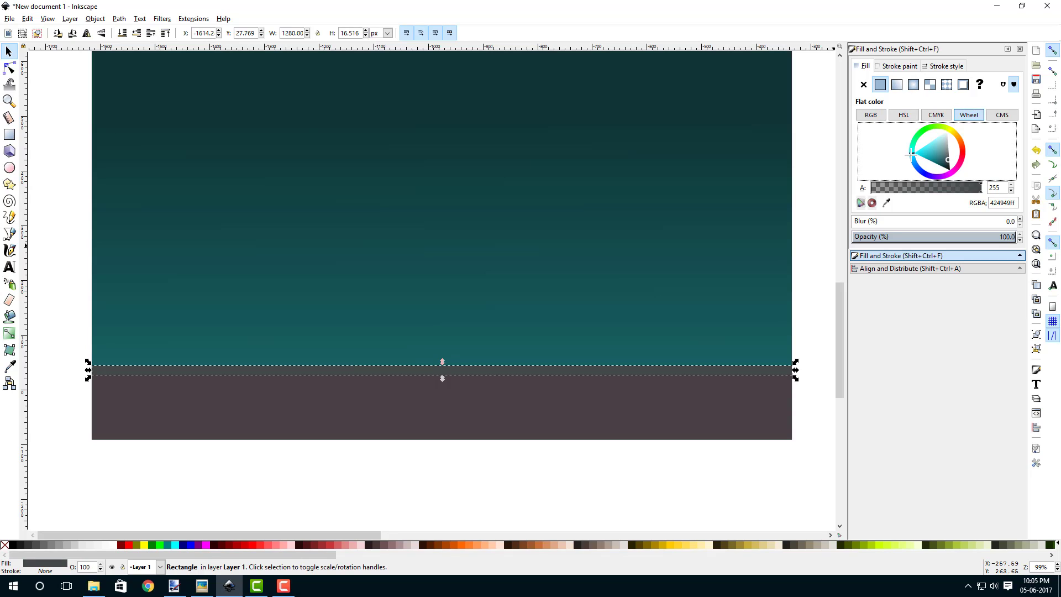
left_click_drag(930, 166, 933, 160)
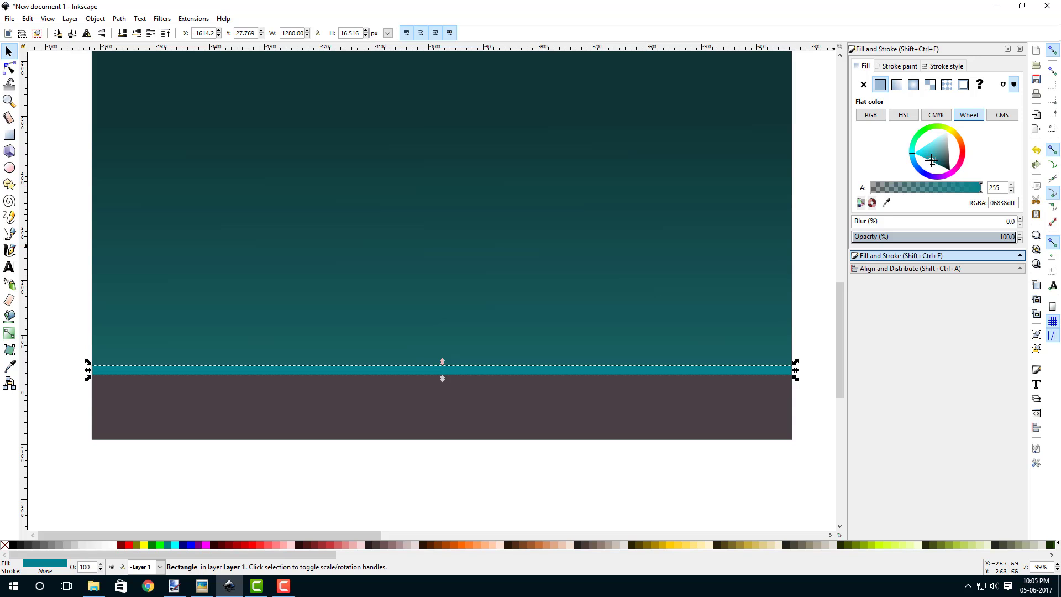
left_click(910, 152)
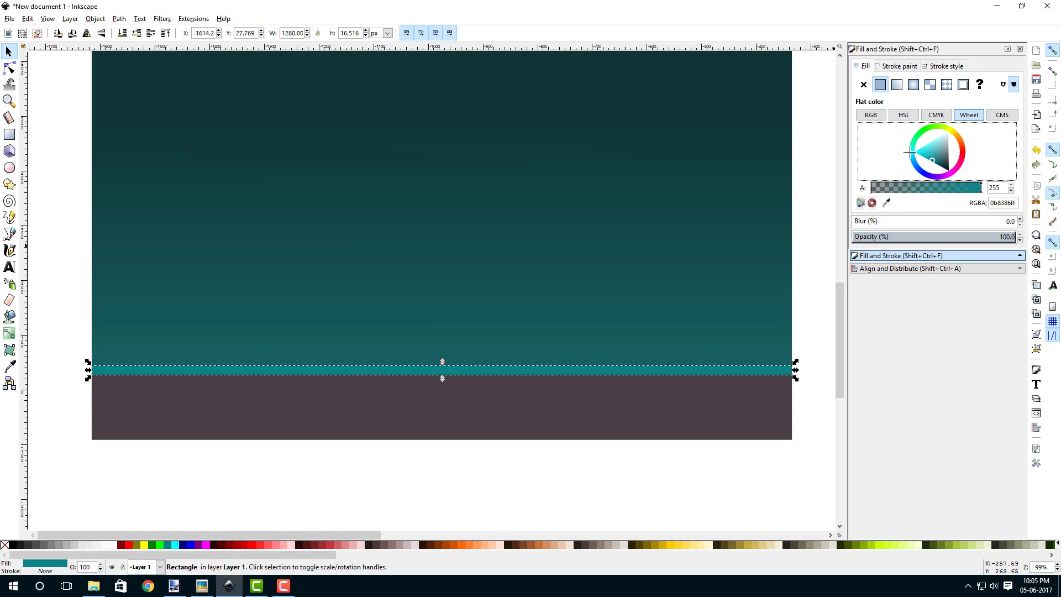
left_click_drag(909, 153, 909, 151)
left_click(812, 279)
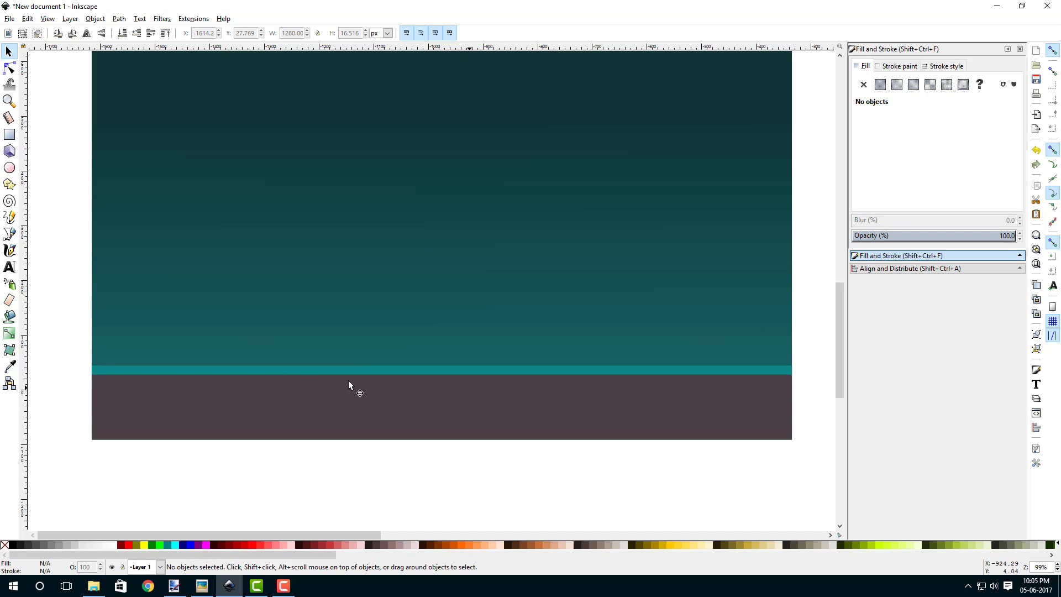
- Brighten the thin strip's teal fill to RGBA 109898ff, with HSL saturation 206 and lightness 84
left_click(327, 368)
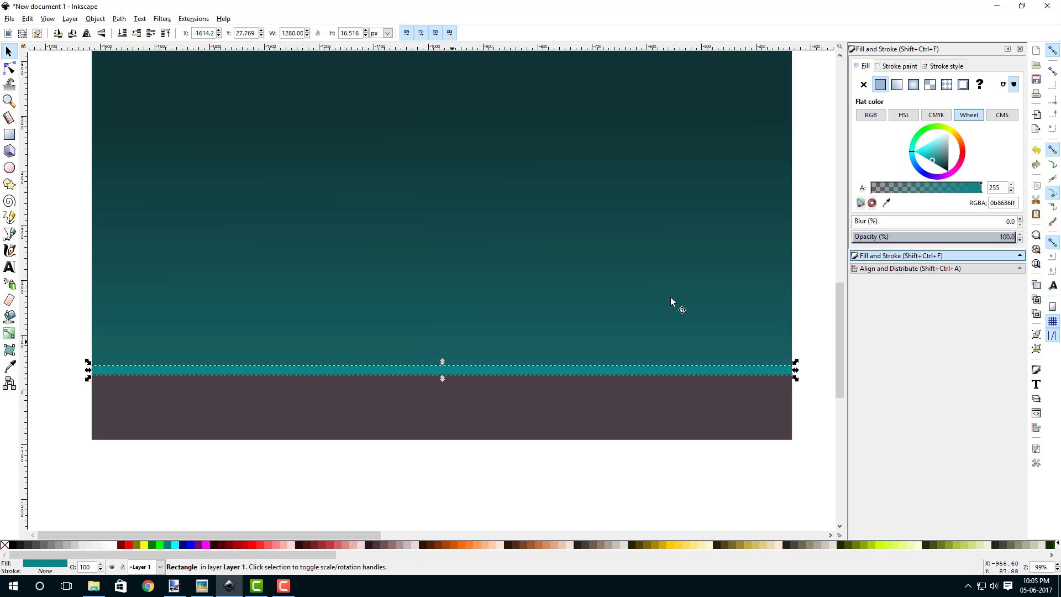
left_click(932, 164)
left_click(904, 115)
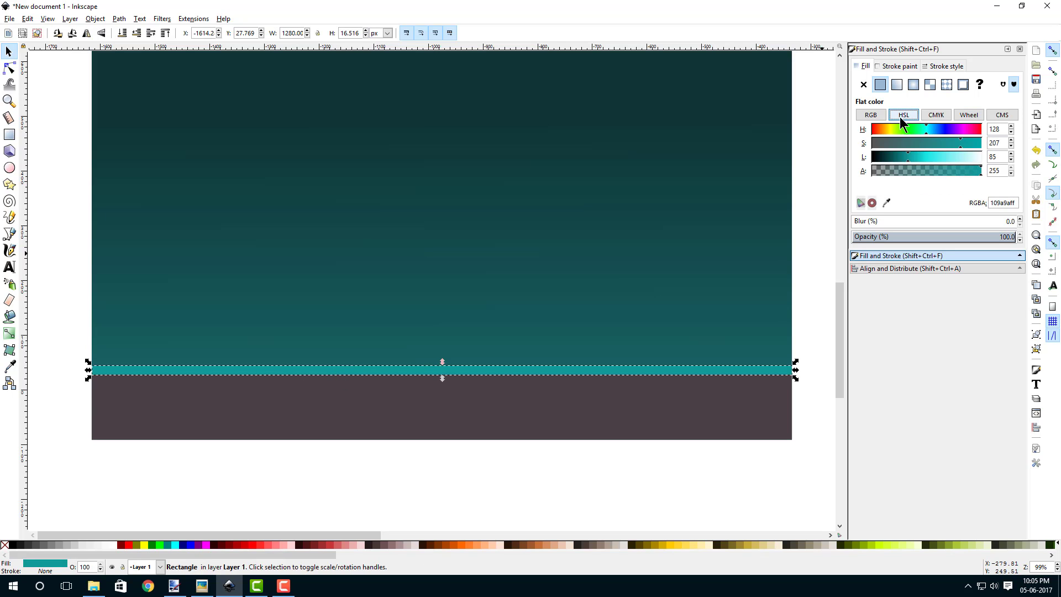
left_click(908, 157)
left_click(800, 313)
- Thin the teal strip from below to a height of about 10 px, keeping its top edge on the horizon
left_click_drag(381, 368, 419, 353)
scroll(420, 352, "up", 1)
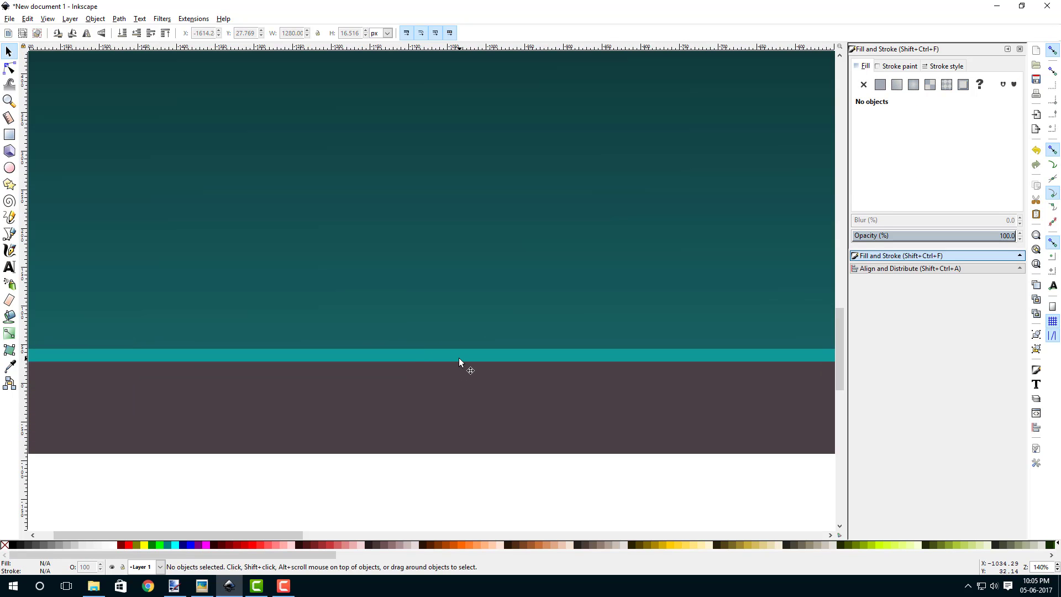
left_click(459, 357)
left_click_drag(506, 365, 505, 361)
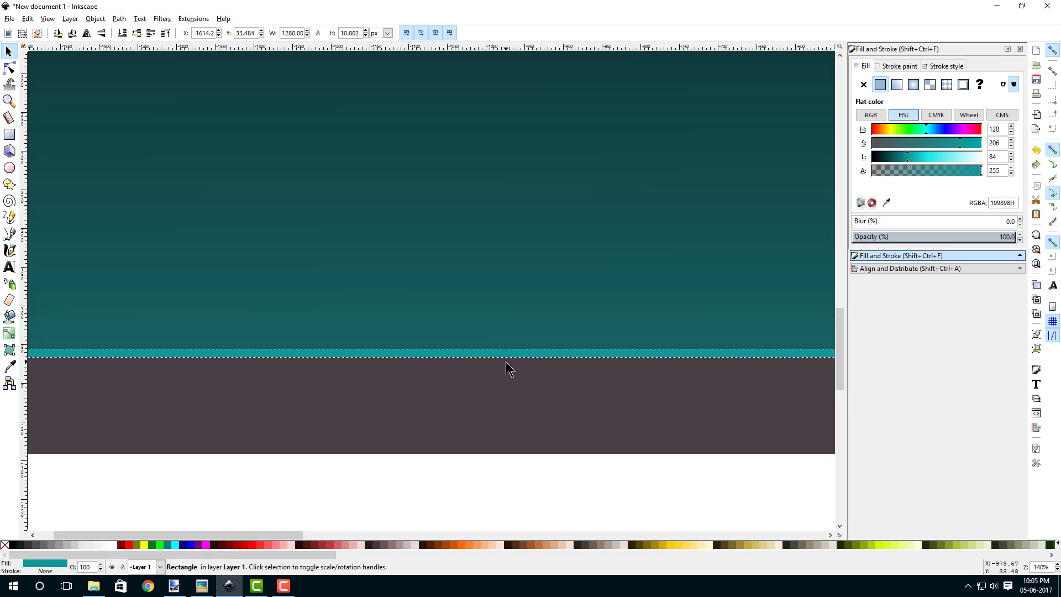
left_click(480, 475)
scroll(459, 419, "down", 1)
left_click_drag(460, 415, 421, 402)
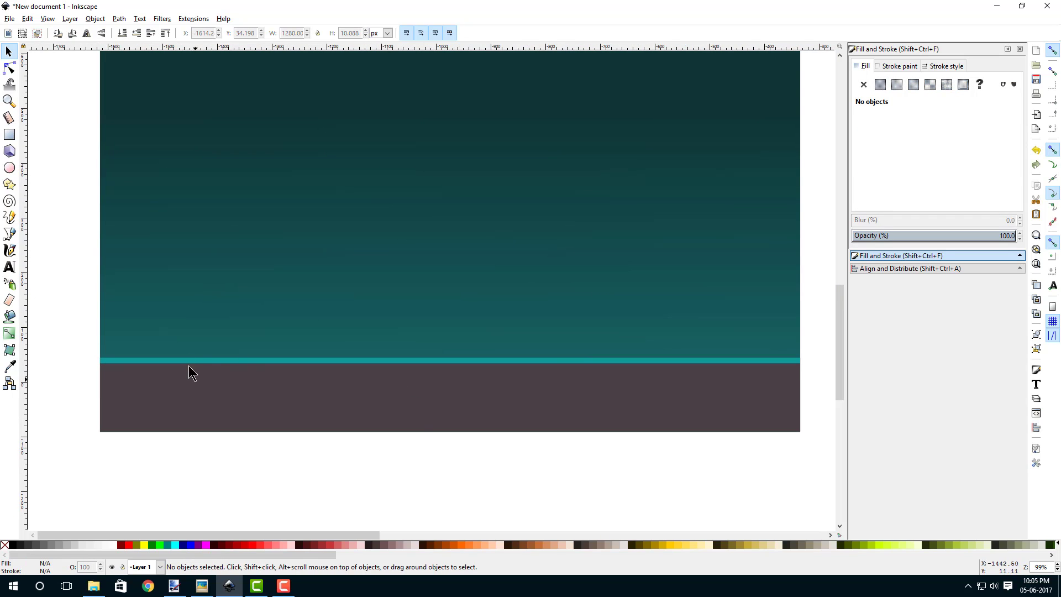
- Start a Bezier path at the teal strip's lower-left corner and add a point a little below it on the ground's left edge
left_click(10, 237)
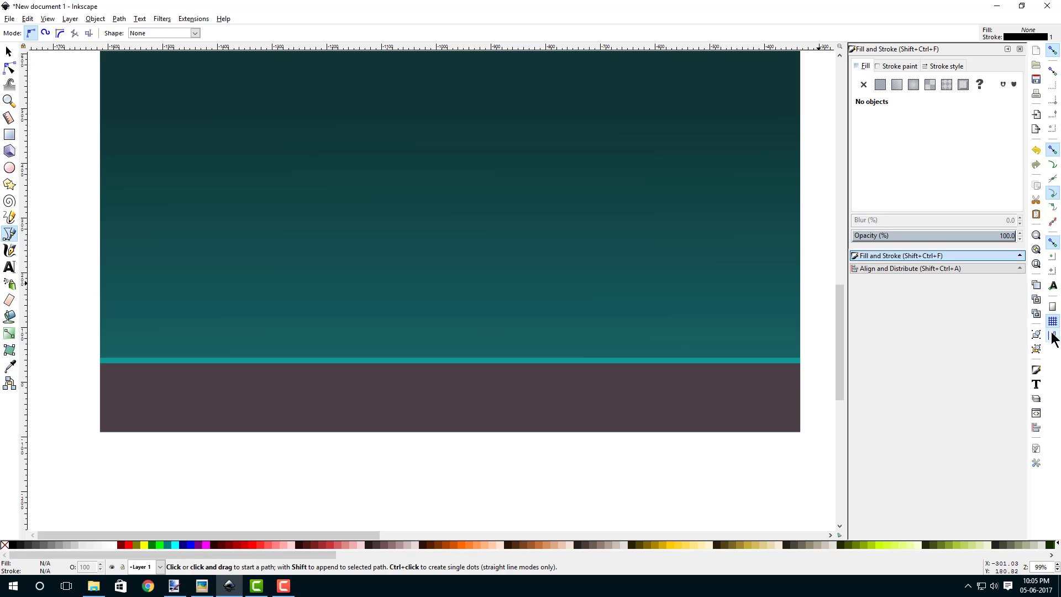
scroll(192, 404, "up", 3)
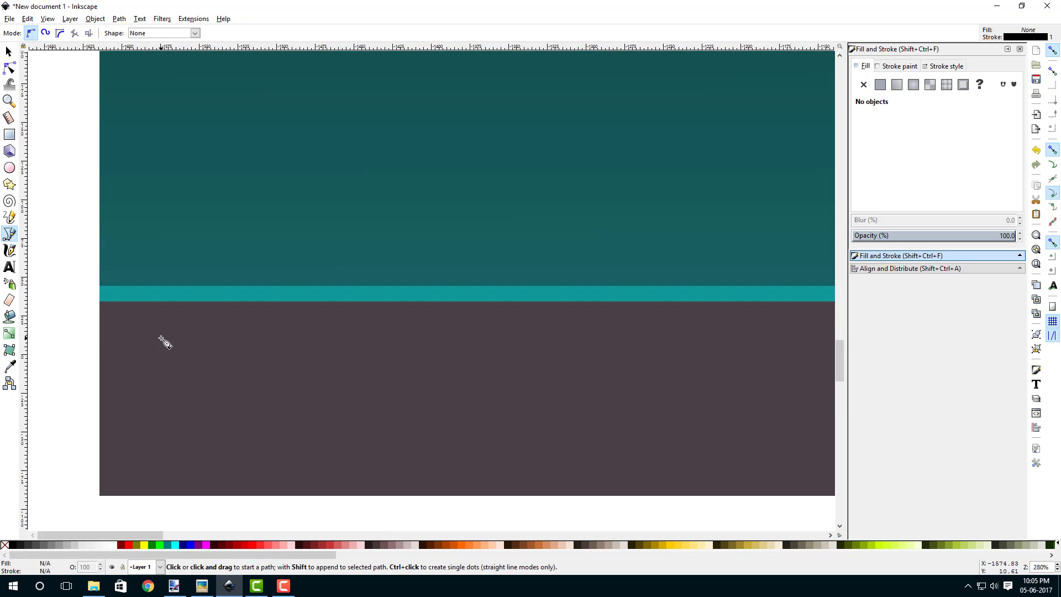
left_click_drag(202, 314, 208, 299)
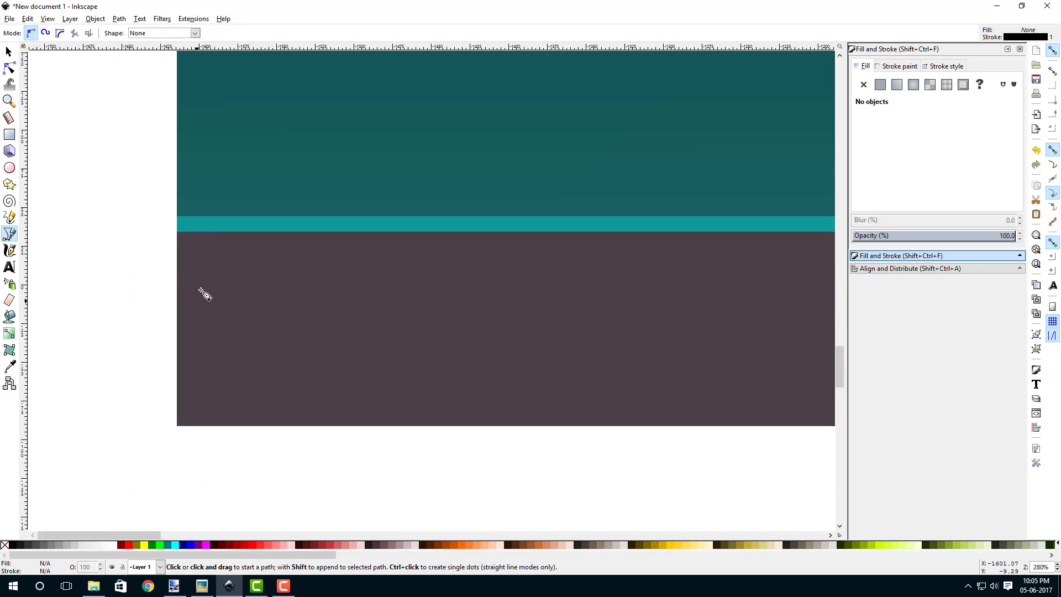
left_click(177, 232)
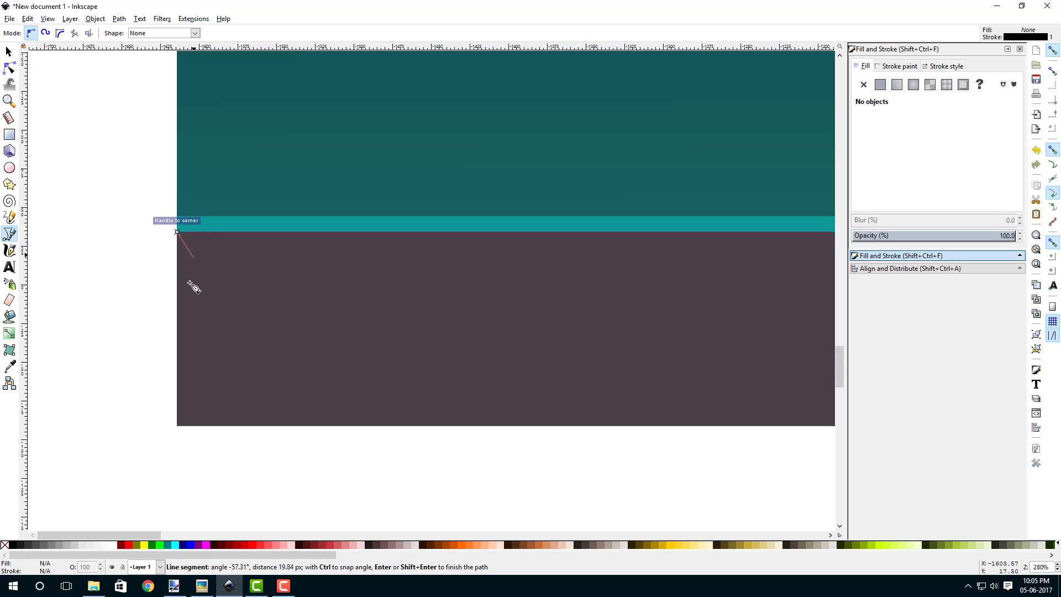
left_click_drag(217, 261, 271, 218)
scroll(113, 251, "up", 2)
scroll(250, 236, "up", 2)
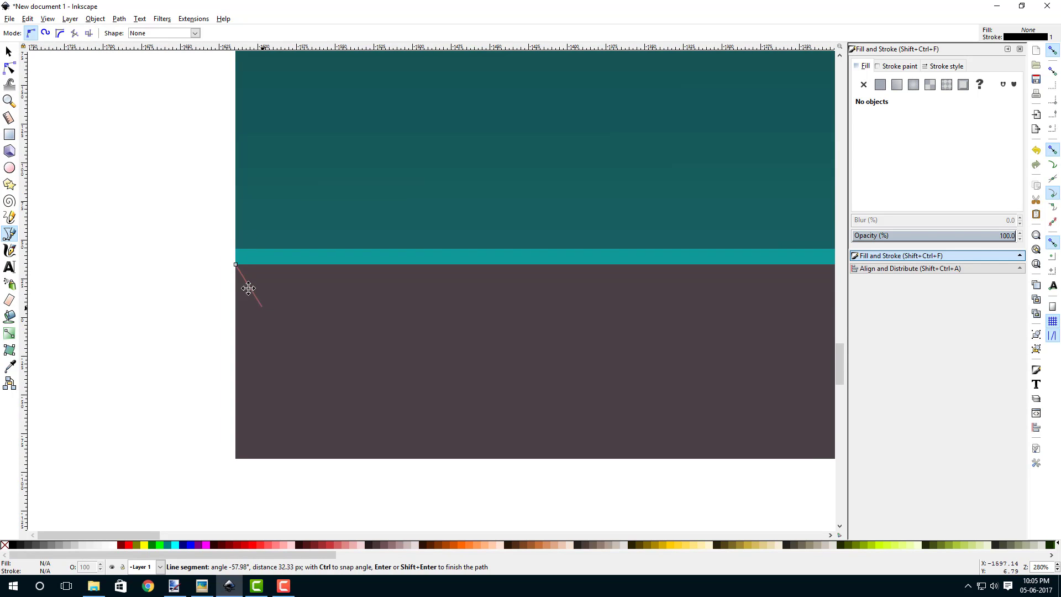
left_click_drag(246, 282, 212, 243)
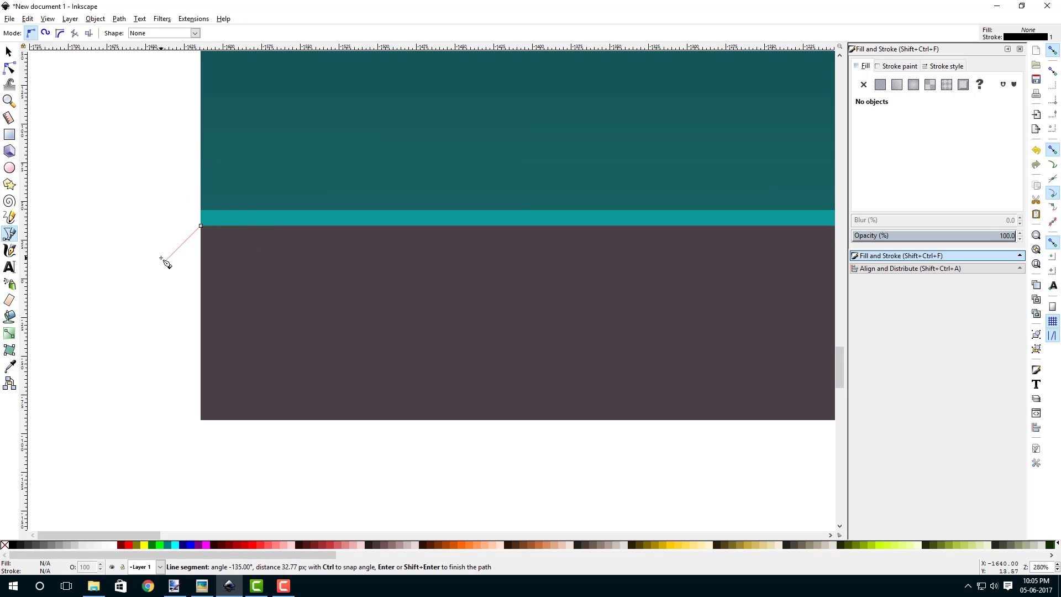
left_click(200, 260)
scroll(147, 272, "down", 2)
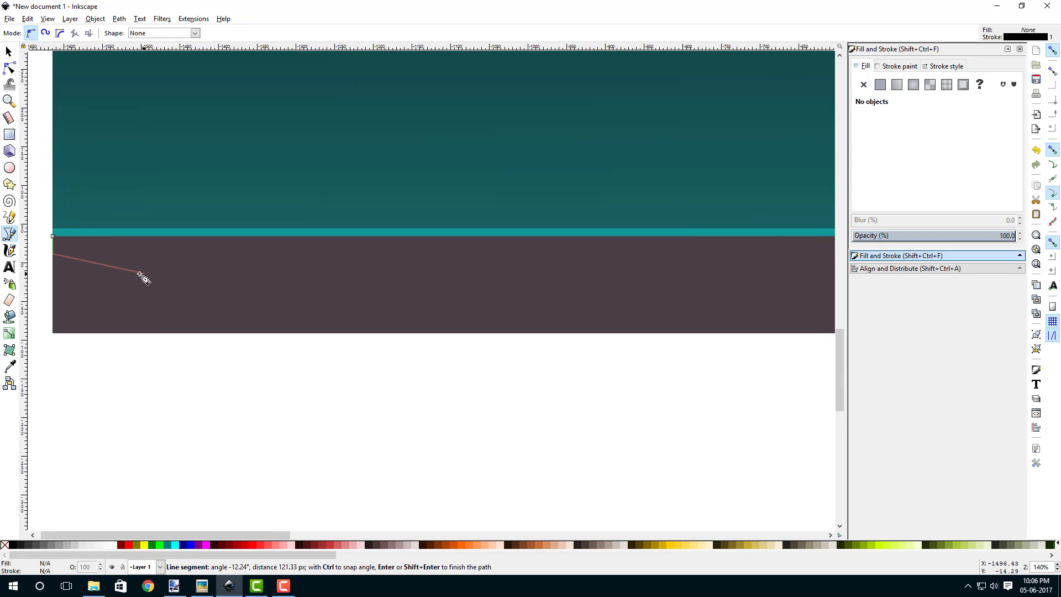
- Continue the path across the upper ground band as a shallow zigzag of 11 points, nearly to the right edge
scroll(142, 277, "down", 1)
left_click(116, 256)
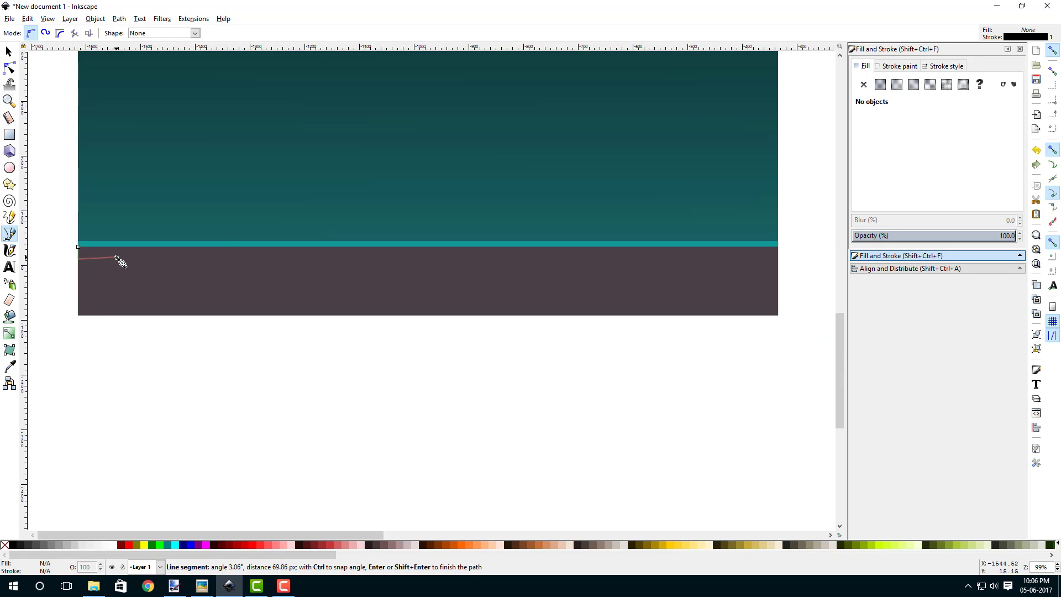
left_click(157, 265)
left_click(207, 259)
left_click(281, 256)
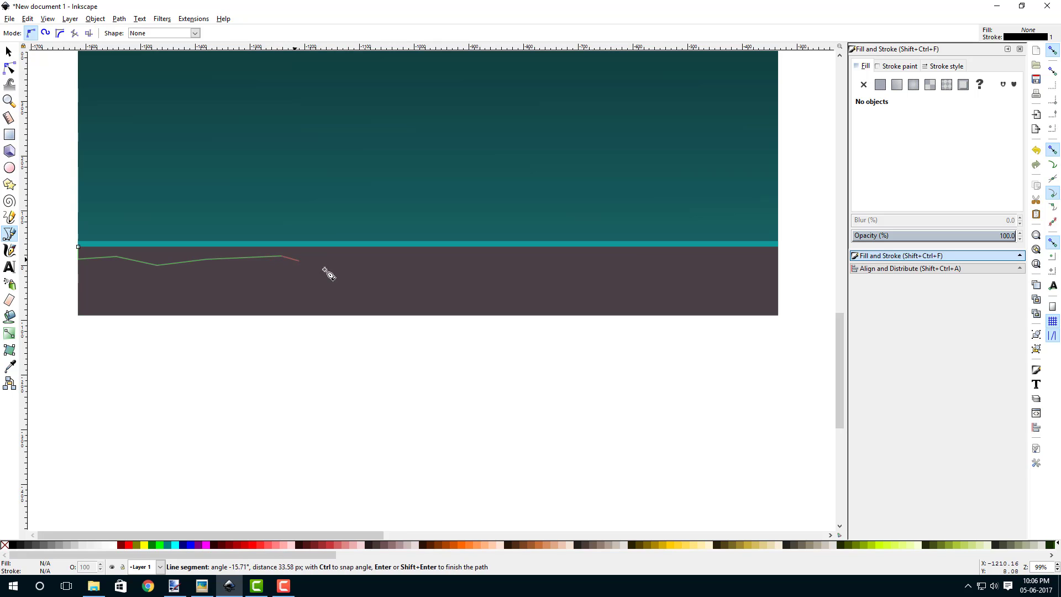
left_click(354, 261)
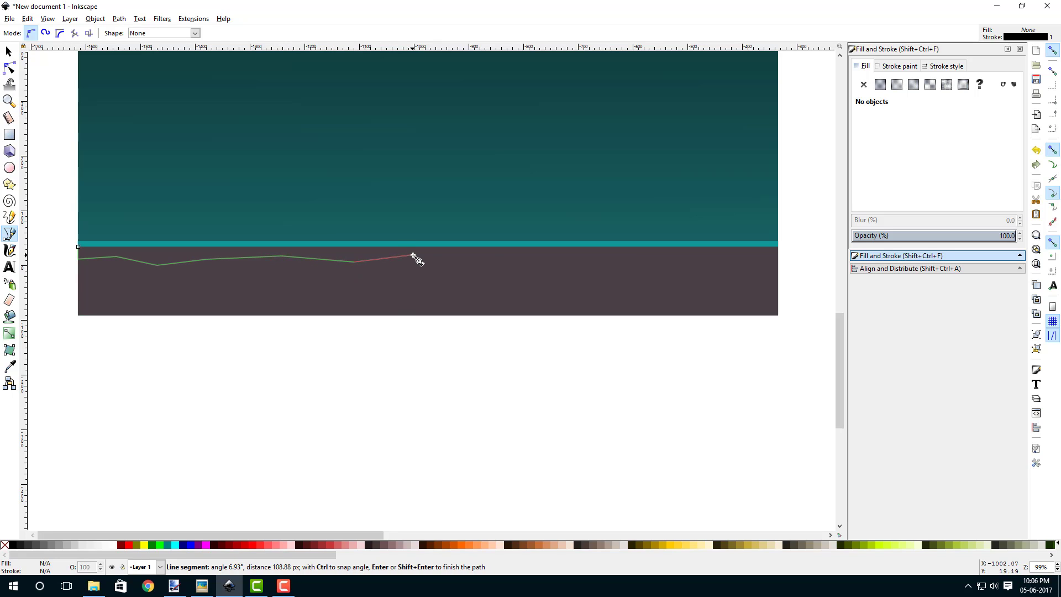
left_click(413, 255)
left_click(489, 258)
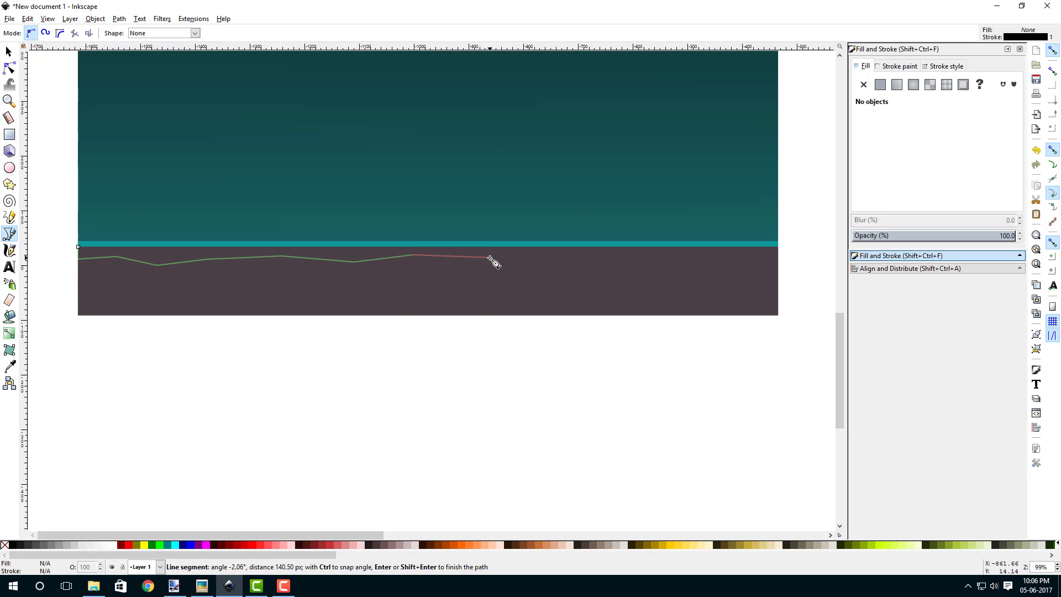
left_click(536, 265)
left_click(584, 257)
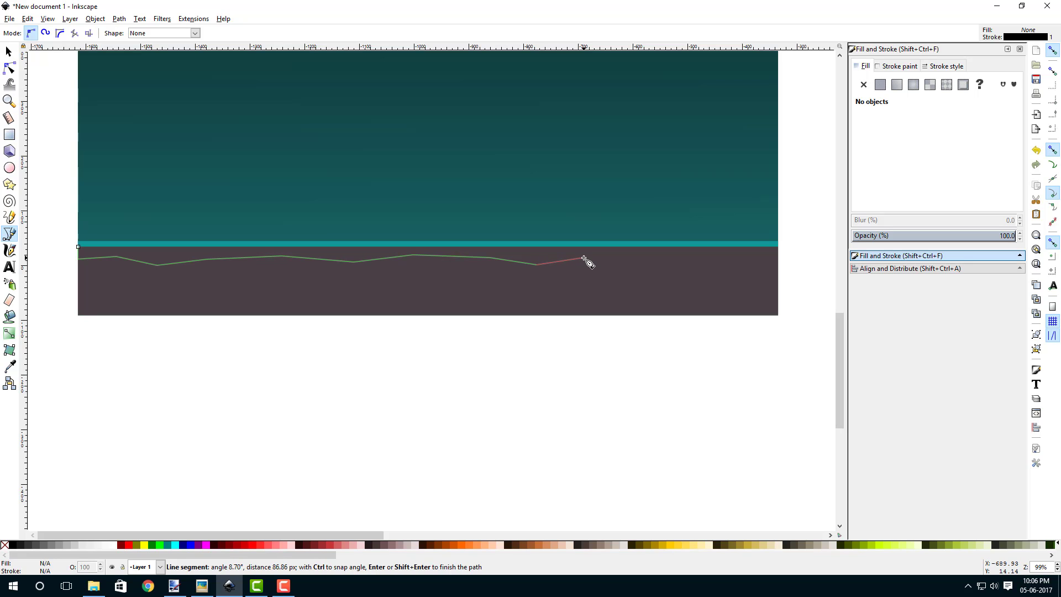
left_click(652, 255)
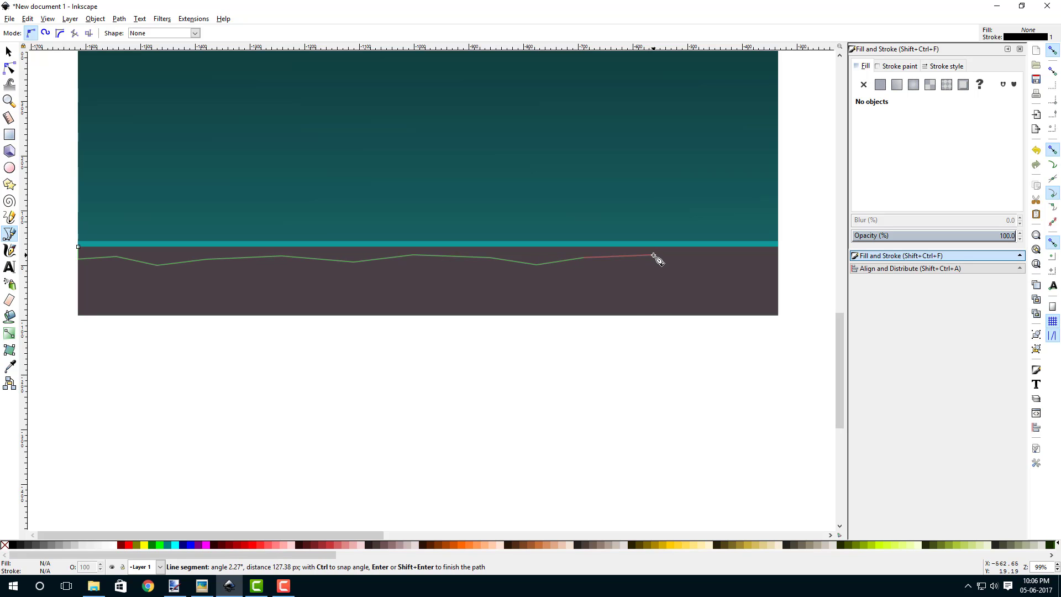
left_click(717, 262)
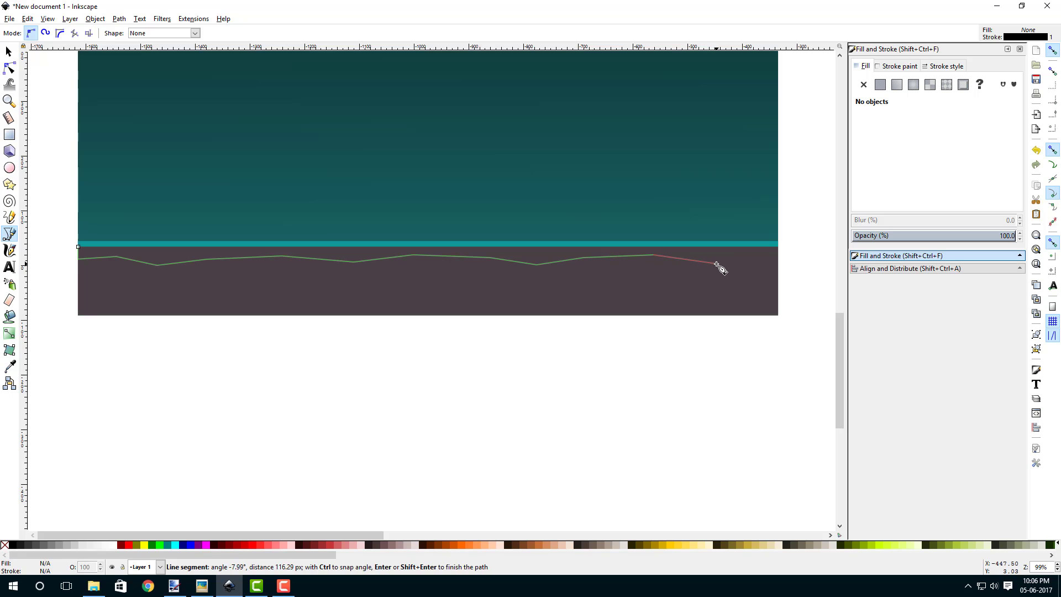
scroll(765, 262, "up", 6)
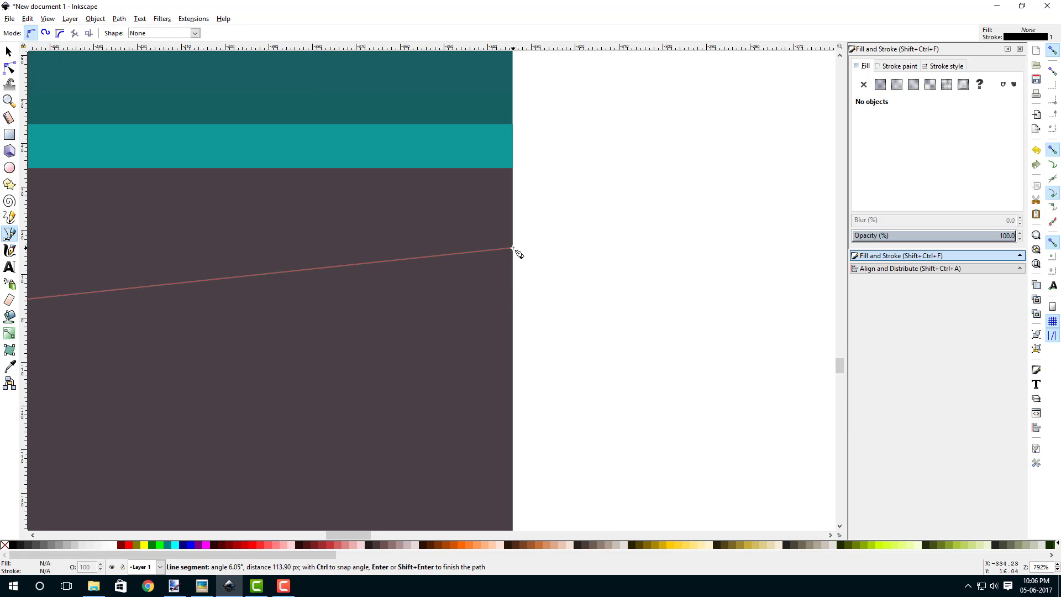
- Bring the path up the ground's right edge to the strip's lower-right corner and close it at the starting point
left_click(513, 248)
left_click(513, 168)
scroll(516, 199, "down", 4)
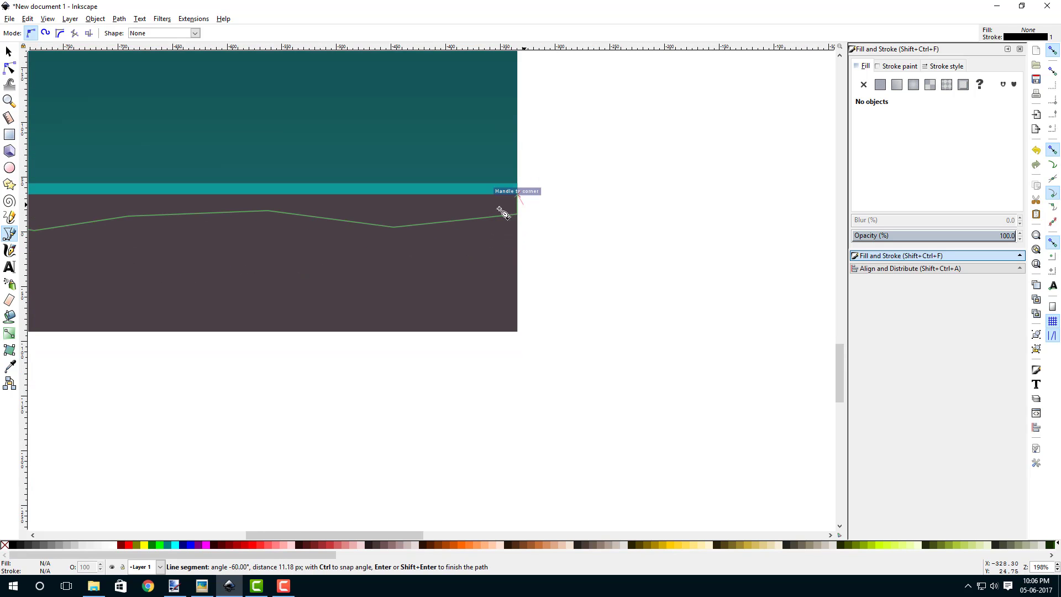
left_click_drag(196, 219, 632, 245)
left_click_drag(244, 236, 658, 261)
left_click_drag(200, 238, 666, 240)
scroll(442, 251, "up", 3)
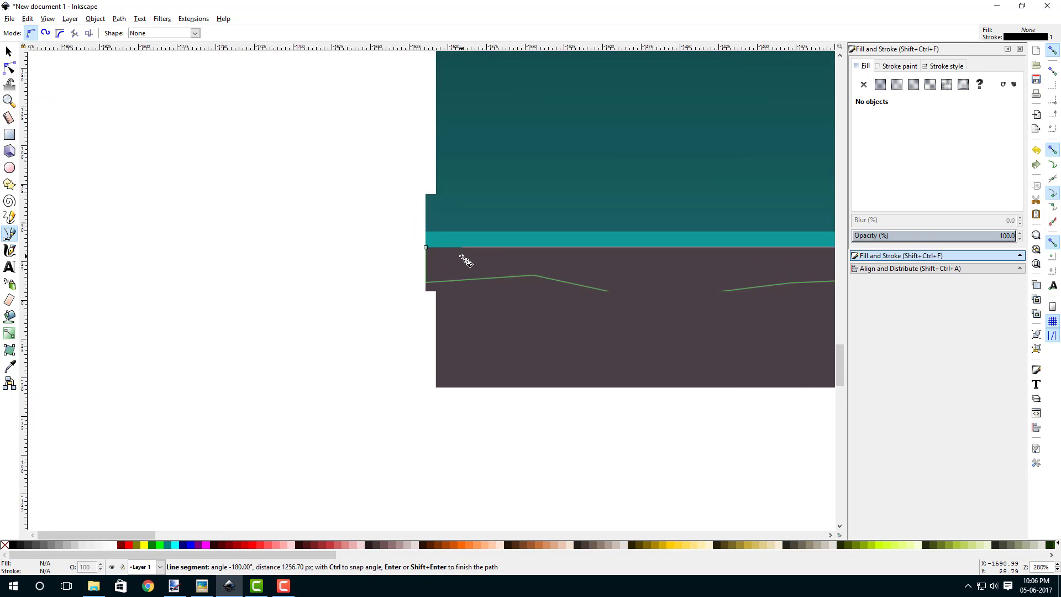
left_click(390, 238)
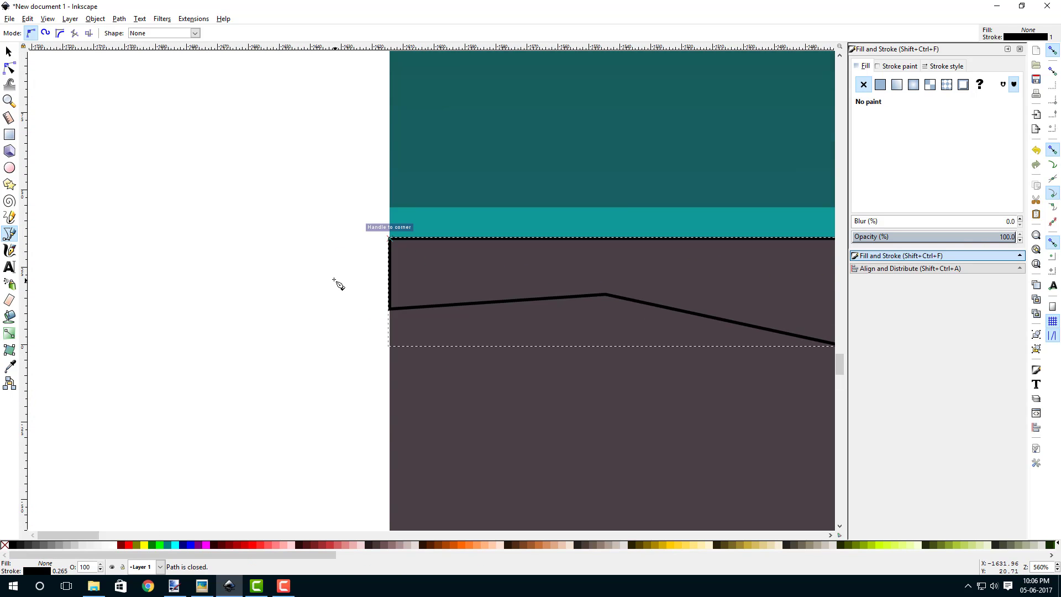
scroll(323, 280, "down", 5)
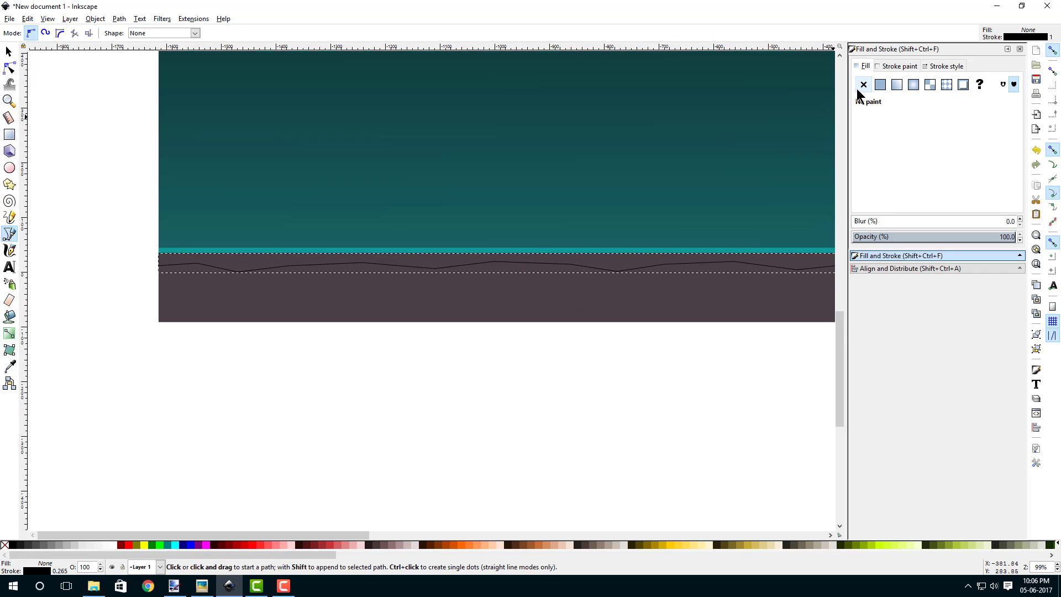
- Give the closed zigzag shape a flat teal fill, RGBA 109898ff, and remove its stroke
left_click(880, 85)
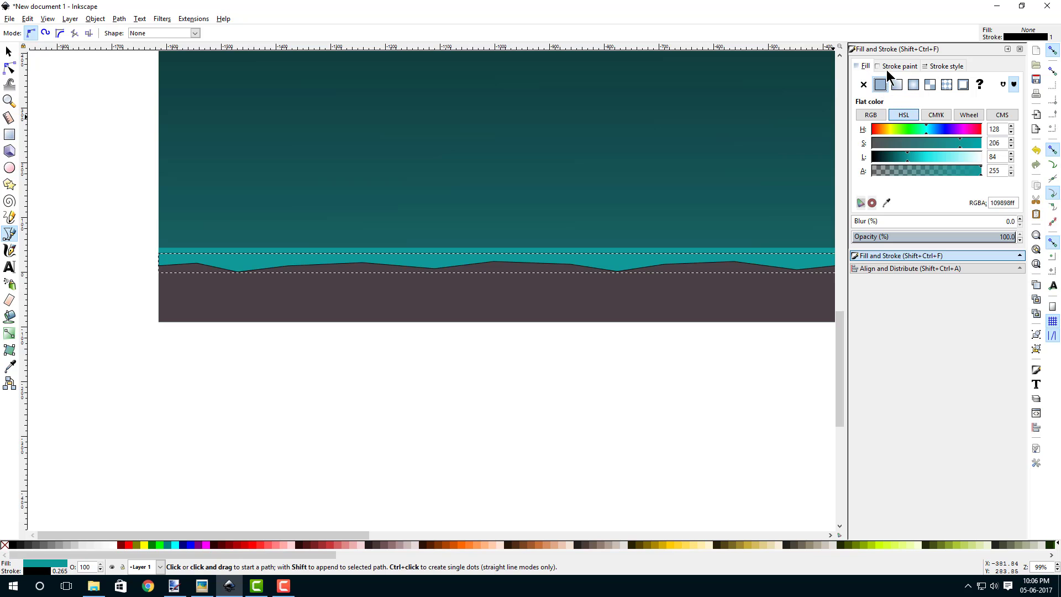
left_click(891, 64)
left_click(864, 85)
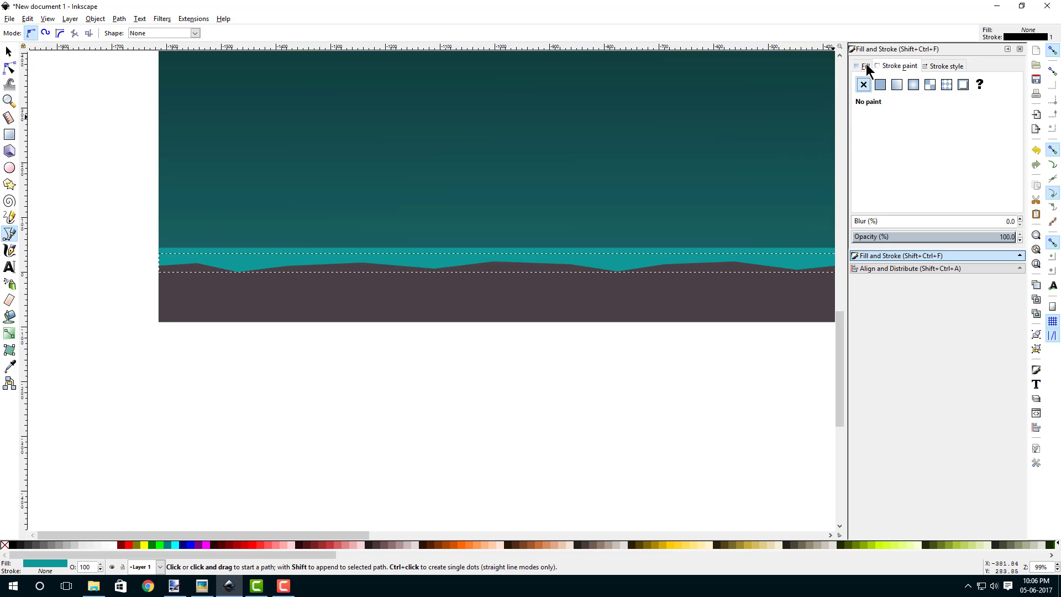
- Darken the zigzag shape's fill to RGBA 0f7474ff, with HSL saturation 197 and lightness 66
left_click(866, 65)
left_click_drag(696, 219, 639, 216)
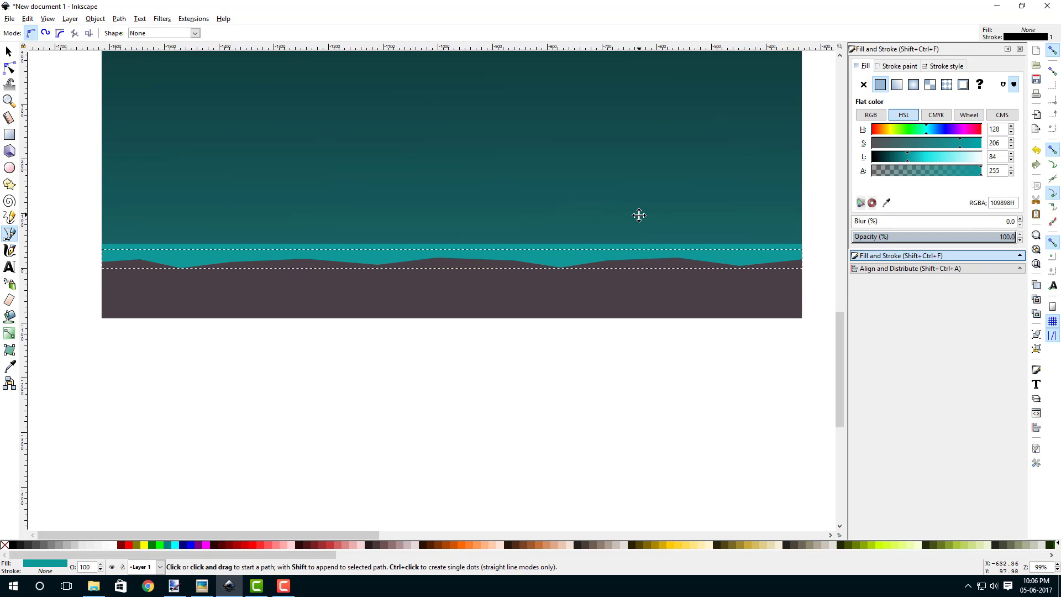
left_click(900, 157)
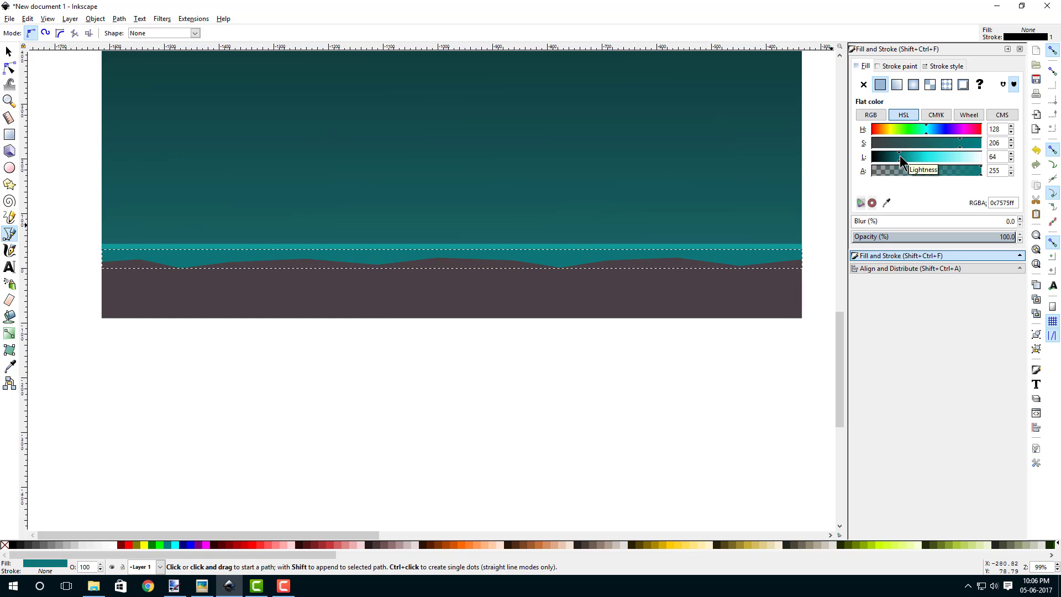
left_click(901, 156)
left_click(897, 156)
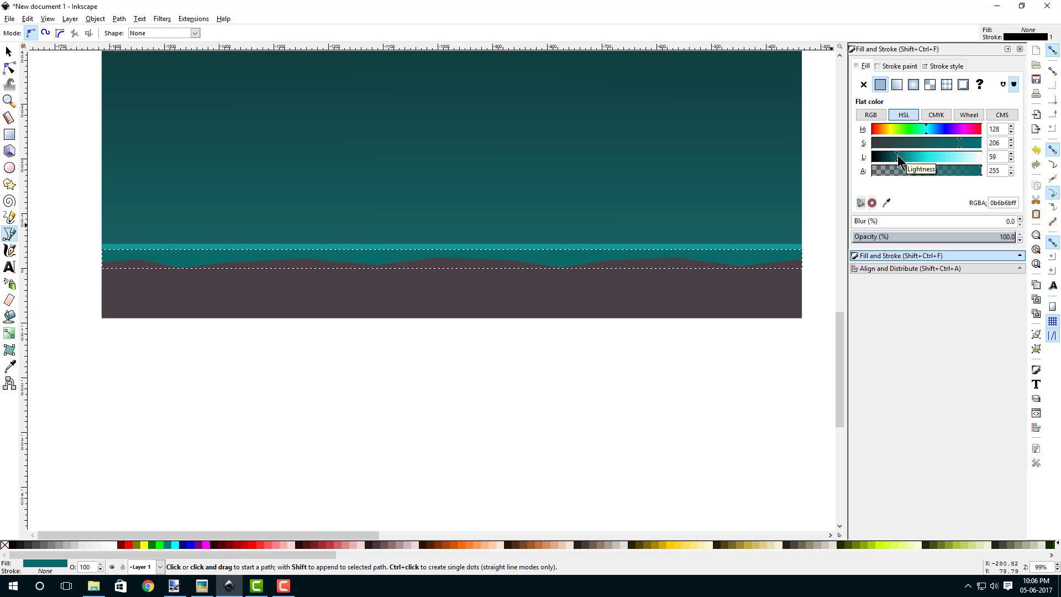
left_click_drag(897, 155, 900, 156)
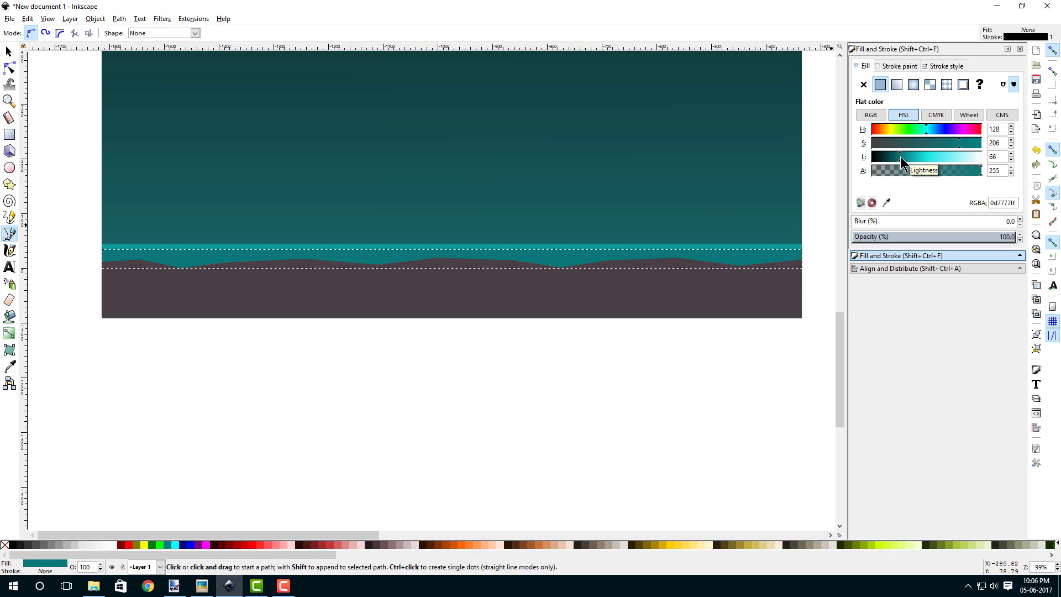
left_click(956, 141)
- Make the 11 zigzag nodes along the dark teal shape's lower edge auto-smooth to form soft waves
left_click(11, 72)
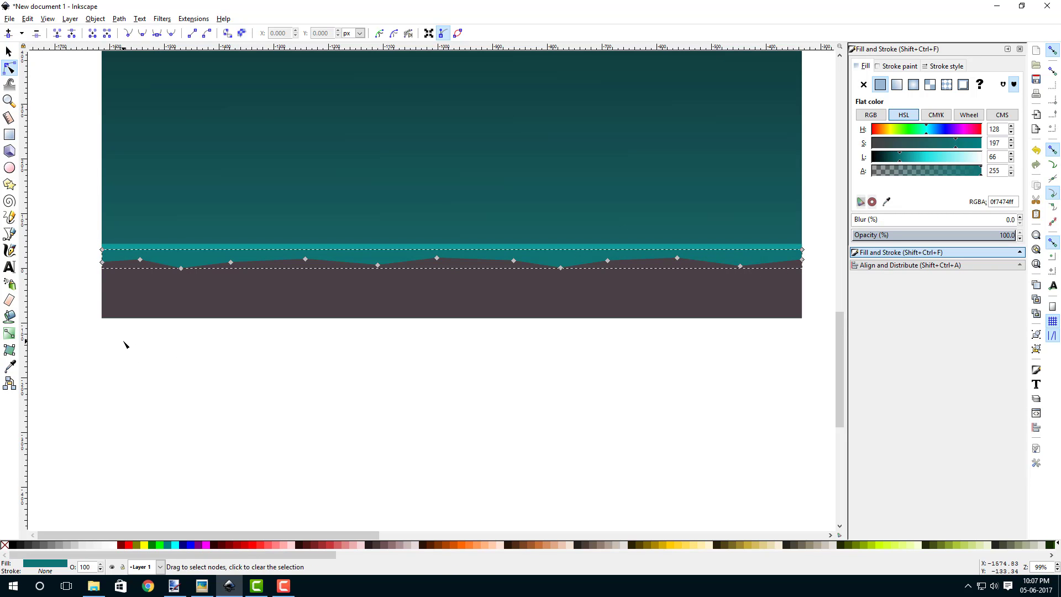
left_click_drag(123, 342, 765, 215)
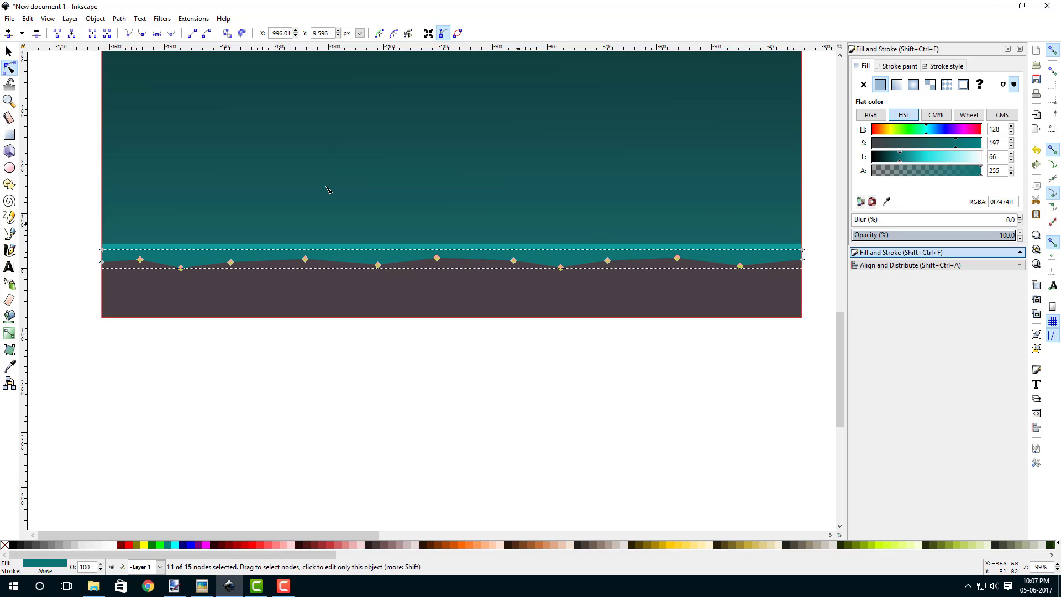
left_click(172, 34)
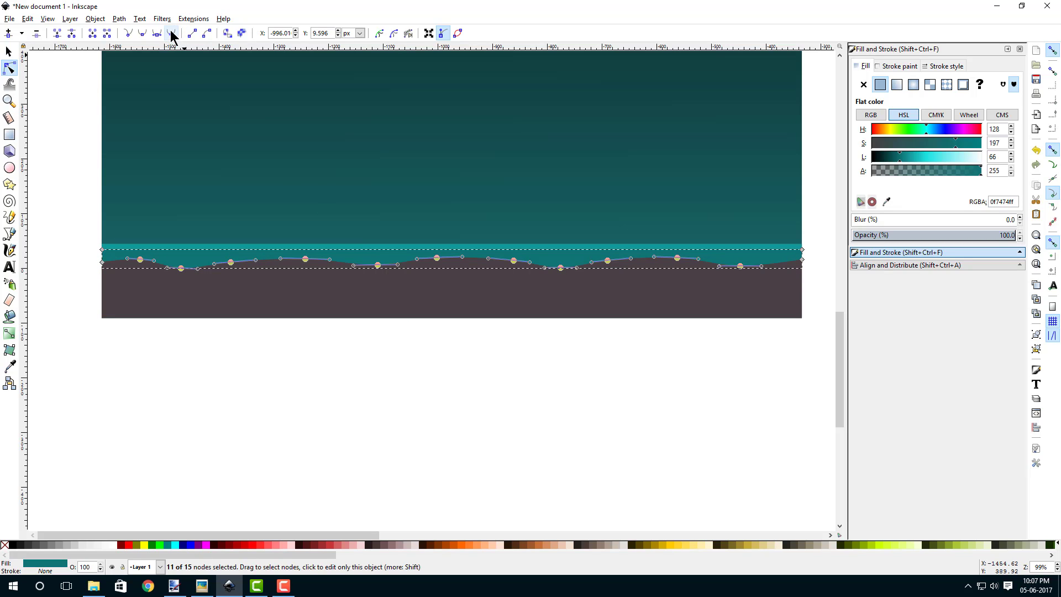
left_click(227, 370)
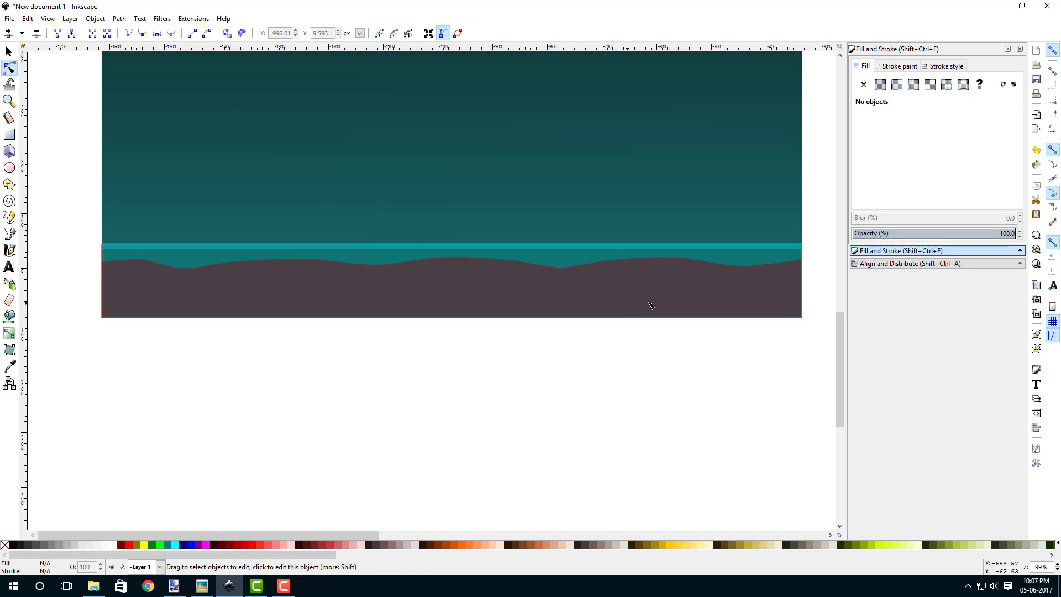
- Raise the low nodes of the dark teal shape's wavy edge, flattening the waves to a shape height of about 27 px
scroll(157, 268, "up", 3)
left_click(215, 255)
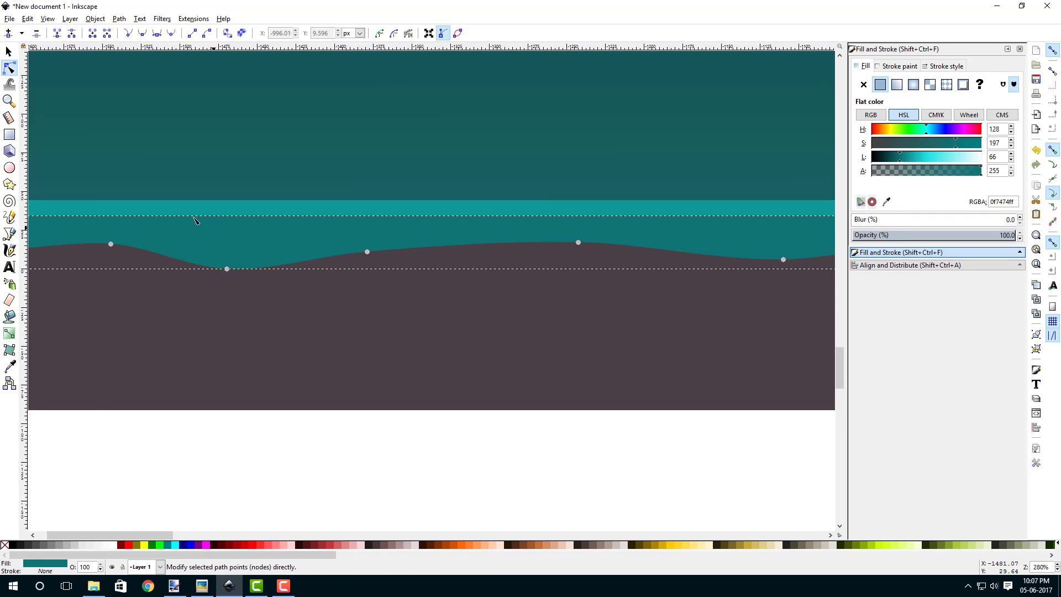
left_click_drag(227, 270, 230, 257)
left_click_drag(385, 289, 144, 284)
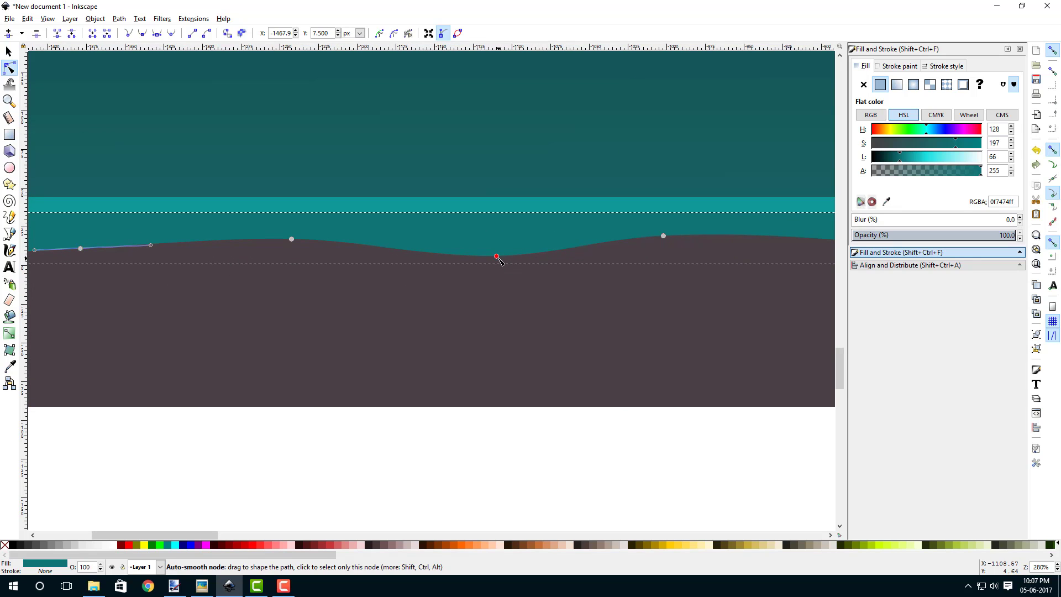
left_click_drag(498, 258, 138, 273)
left_click_drag(613, 284, 311, 301)
left_click_drag(399, 287, 405, 275)
left_click_drag(544, 312, 248, 319)
left_click_drag(596, 298, 599, 291)
scroll(561, 362, "down", 4)
double_click(526, 417)
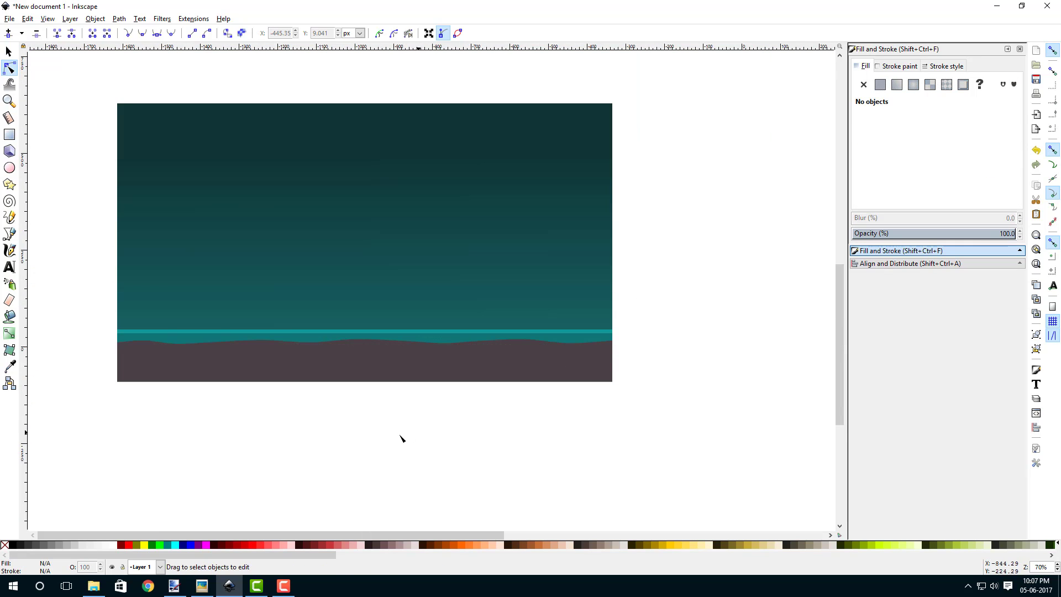
- Duplicate the wavy dark teal shape and move the copy down about 6 px
left_click_drag(392, 425, 500, 387)
scroll(398, 327, "up", 1)
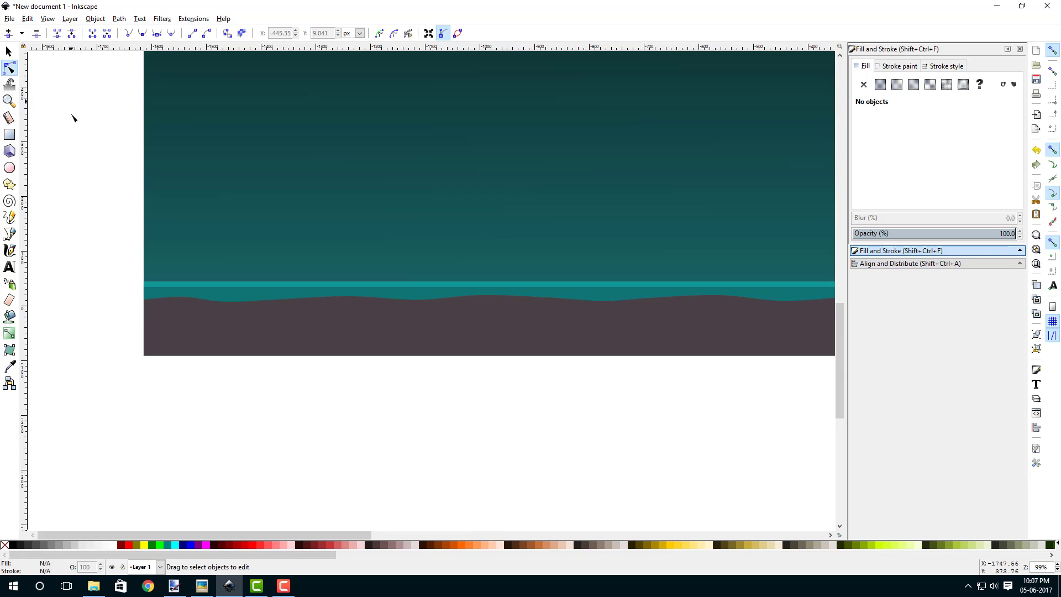
left_click(8, 52)
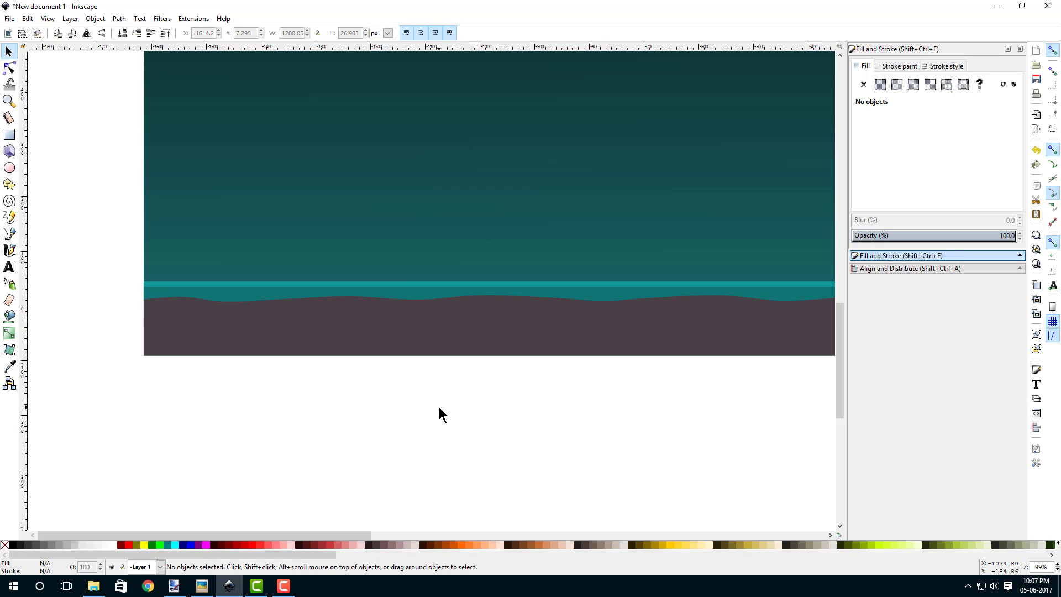
scroll(343, 307, "up", 3)
left_click(409, 279)
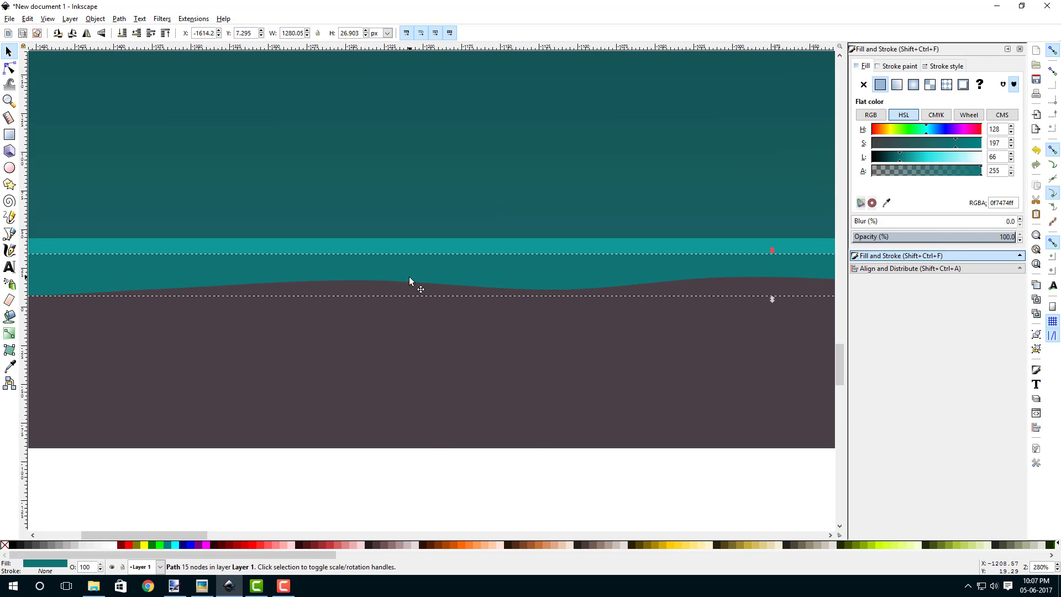
right_click(409, 277)
left_click(445, 350)
left_click_drag(473, 276, 475, 286)
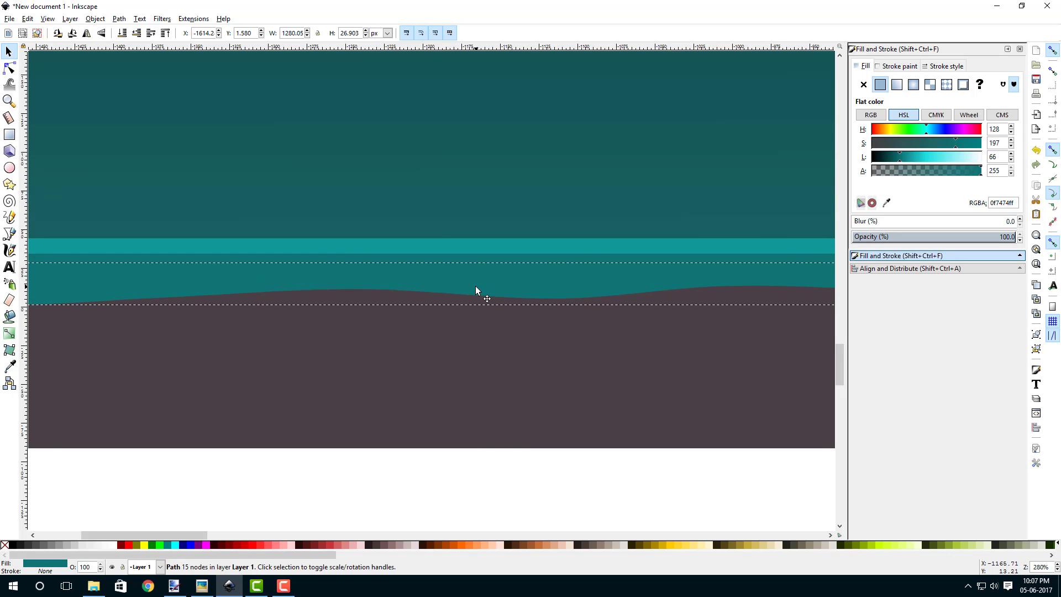
- Fill the lower wavy copy with the ground's brown 494244ff and darken it to an HSL lightness of about 58
scroll(387, 340, "down", 2)
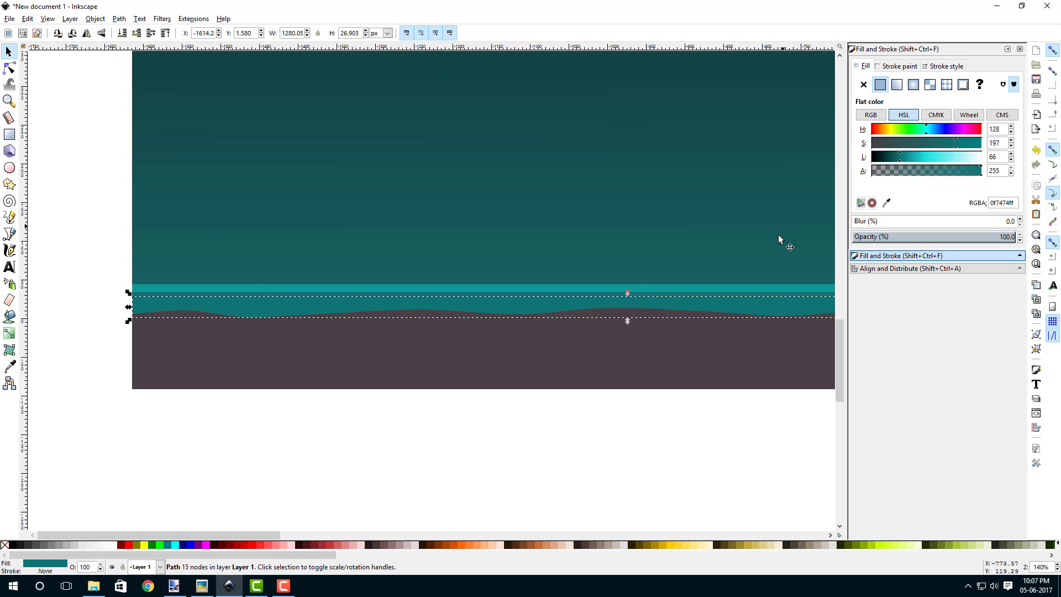
left_click(887, 203)
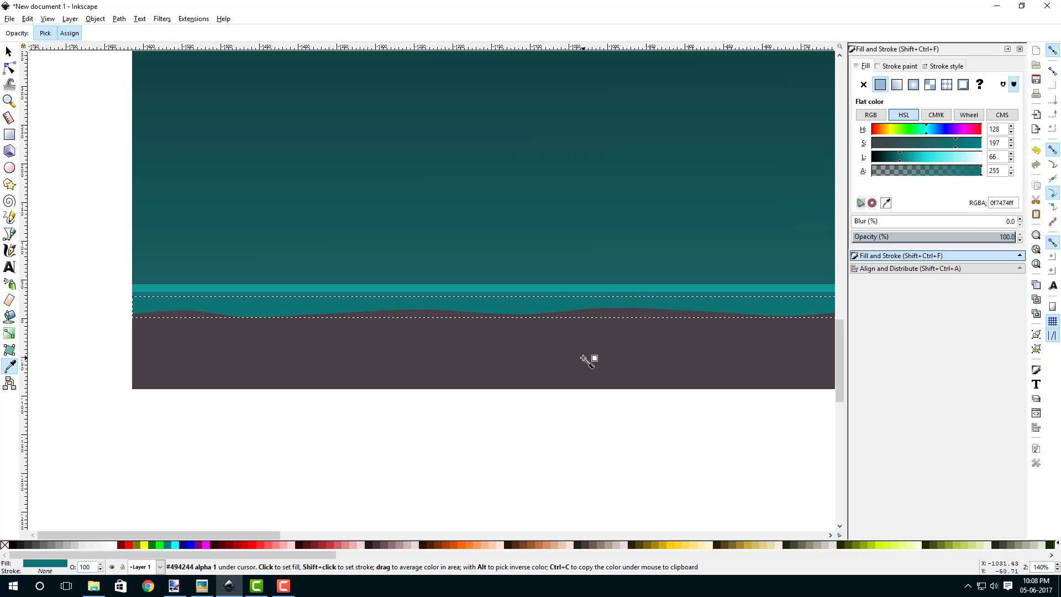
left_click(632, 359)
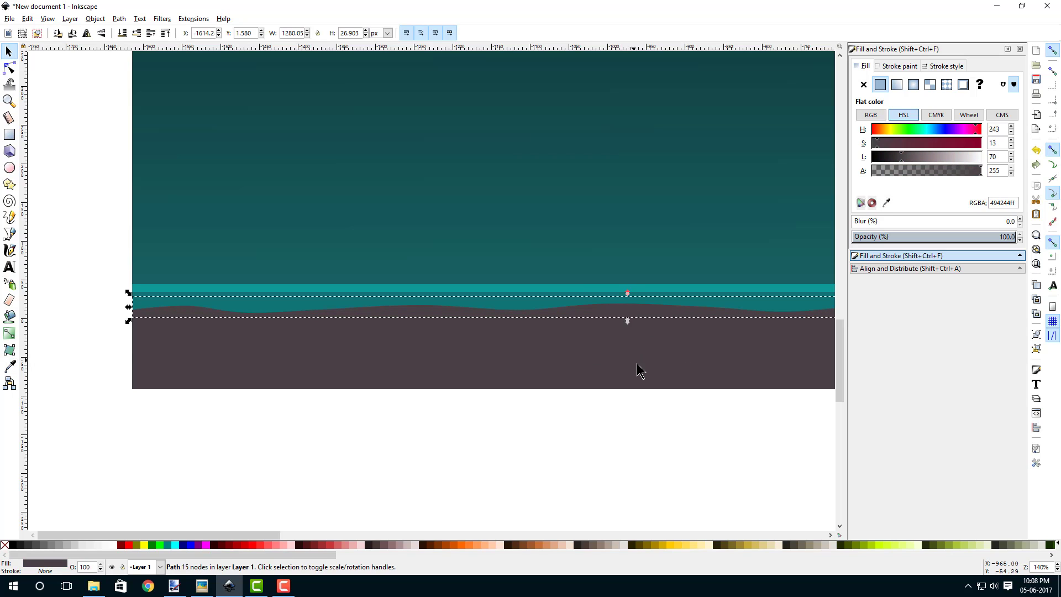
left_click_drag(897, 155, 896, 156)
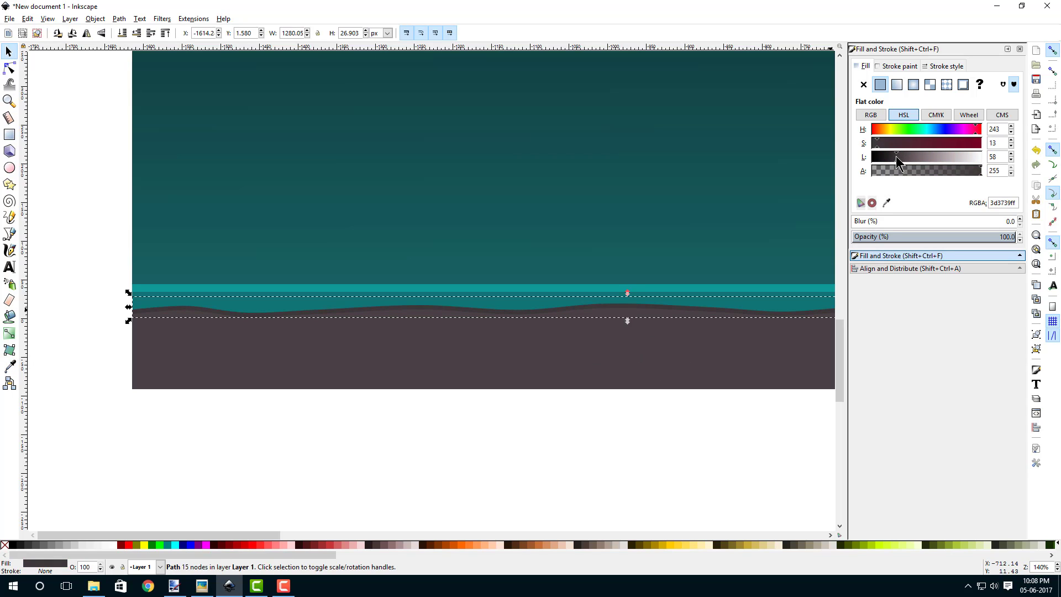
left_click(689, 464)
- Examine the dark brown shadow band along the wavy upper edge of the ground
scroll(447, 407, "down", 3)
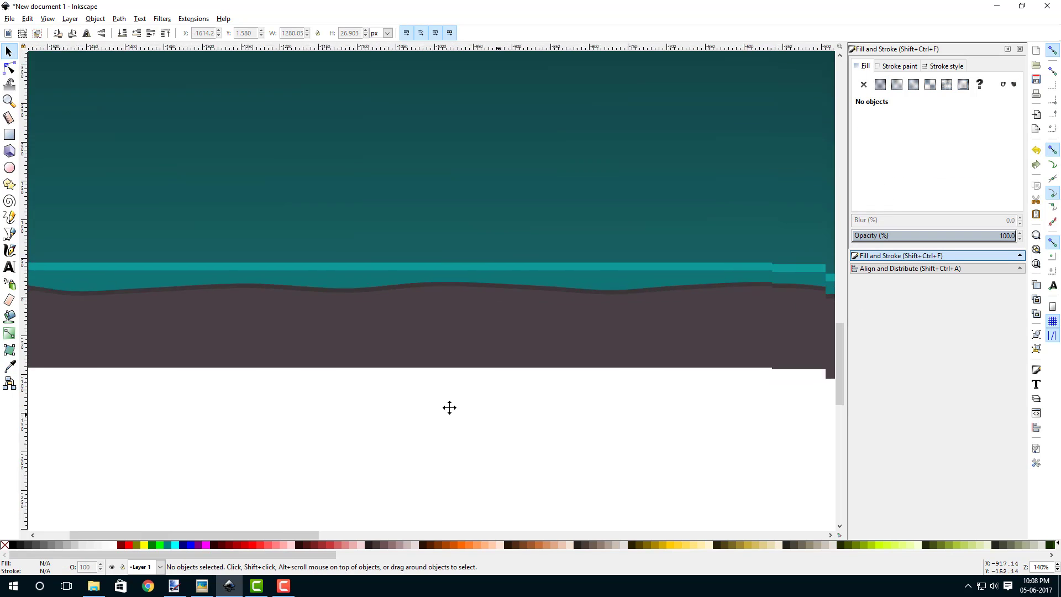
left_click_drag(252, 340, 414, 310)
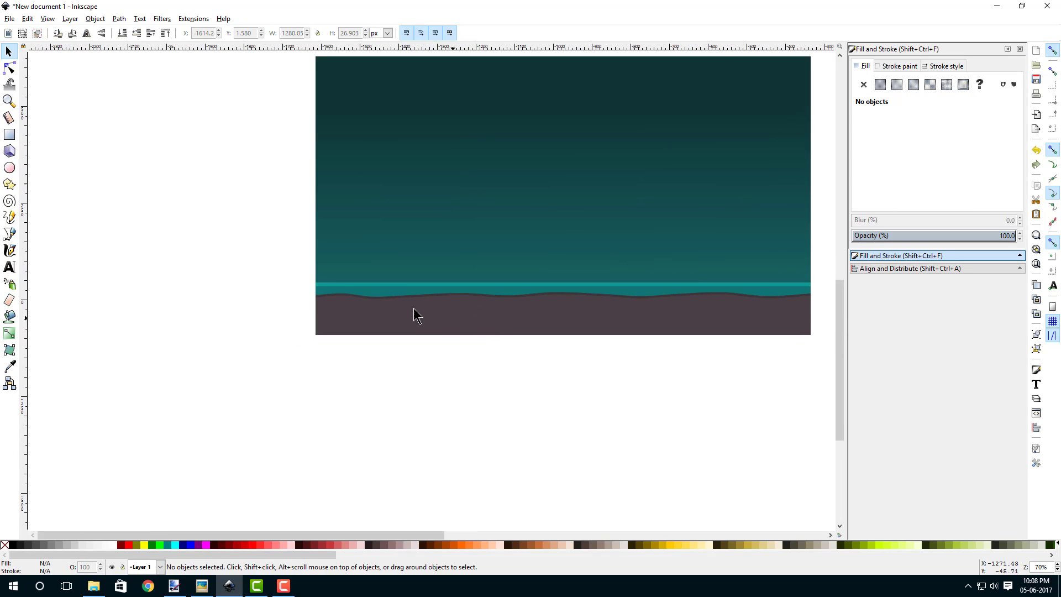
scroll(415, 307, "up", 2)
left_click_drag(496, 335, 644, 310)
scroll(644, 309, "down", 1)
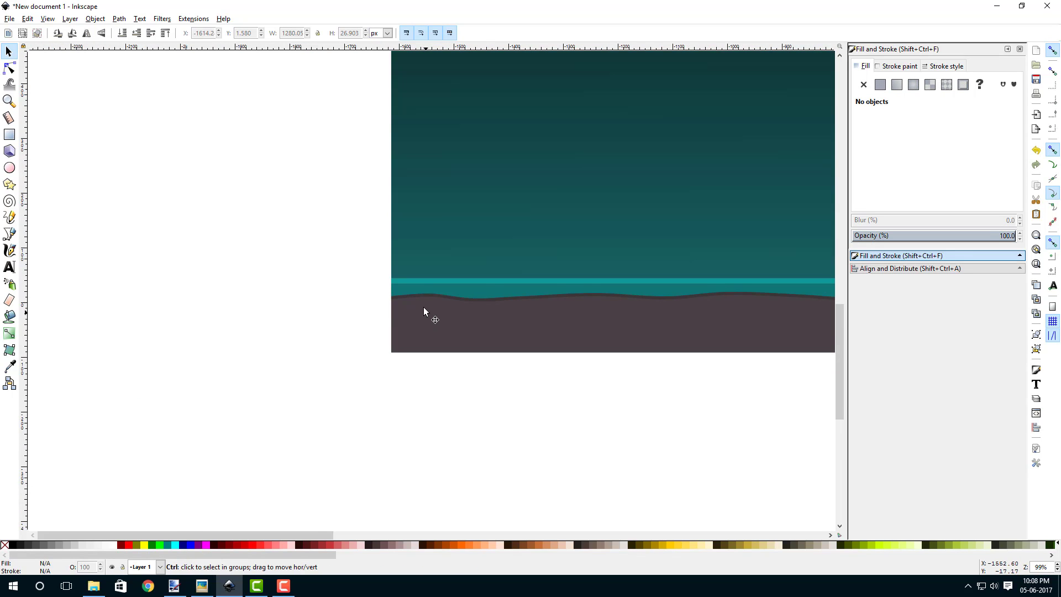
scroll(423, 307, "up", 3)
left_click_drag(536, 292, 384, 306)
scroll(266, 274, "down", 4)
scroll(385, 295, "up", 5)
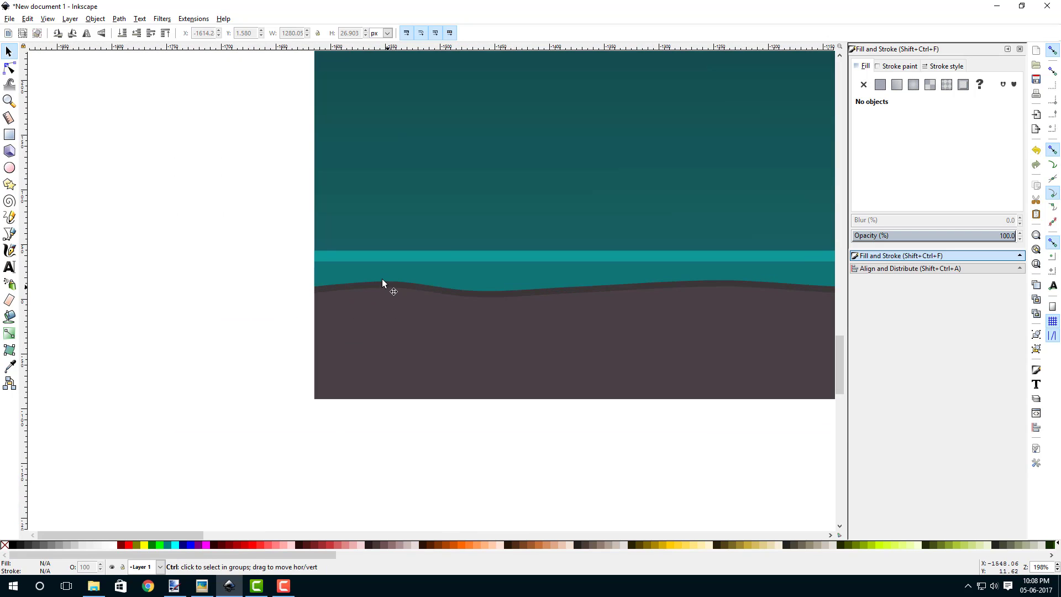
- Draw a closed jagged grass-tuft shape with downward spikes, about 27 × 23 px, on the brown ground near its left end
left_click(11, 237)
left_click_drag(508, 370, 410, 312)
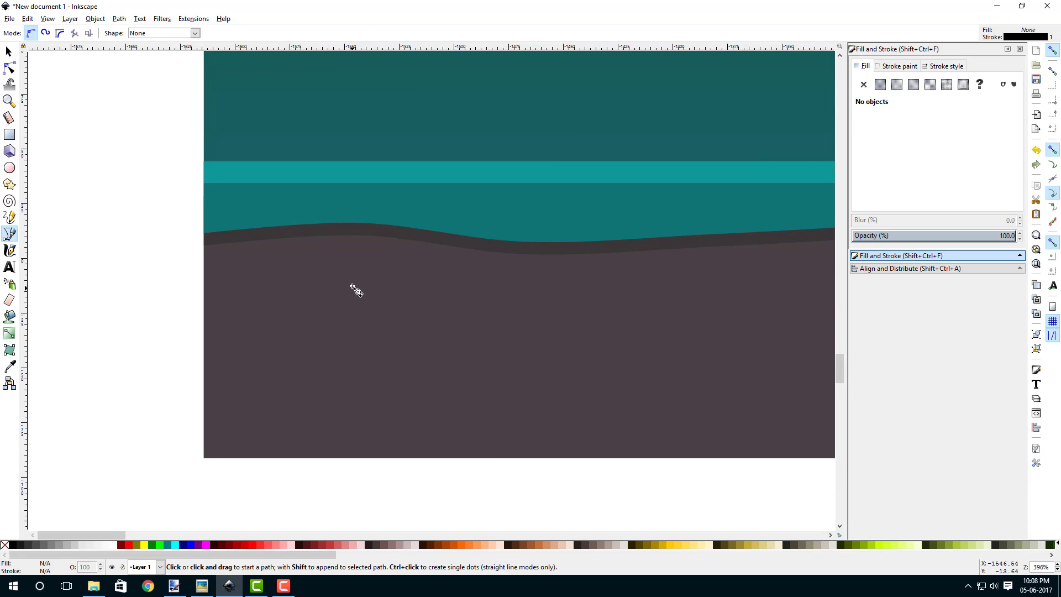
left_click(352, 287)
left_click(347, 331)
left_click(361, 294)
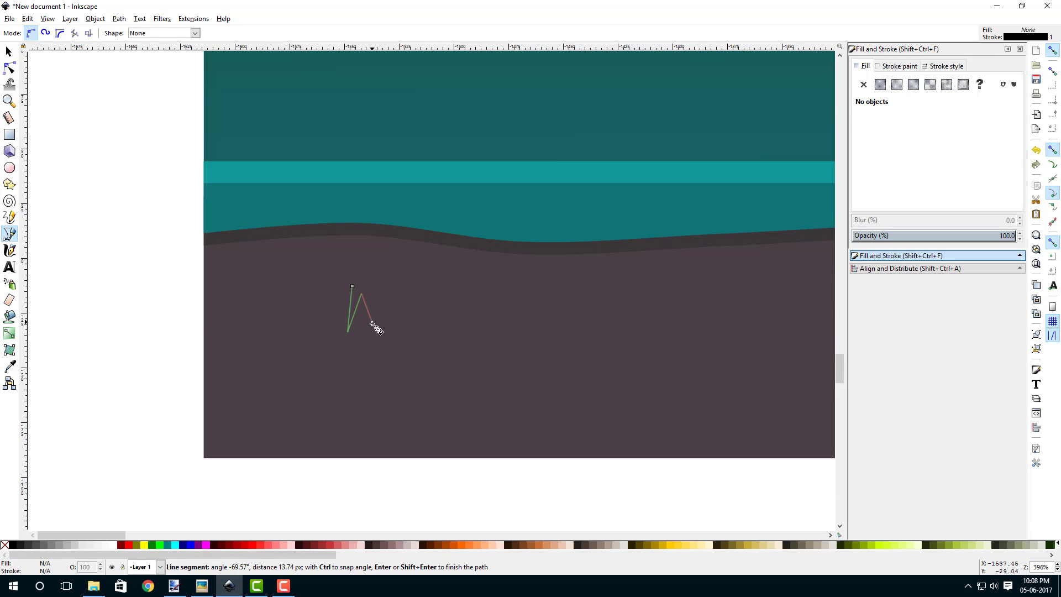
left_click(370, 330)
left_click(375, 295)
left_click(393, 327)
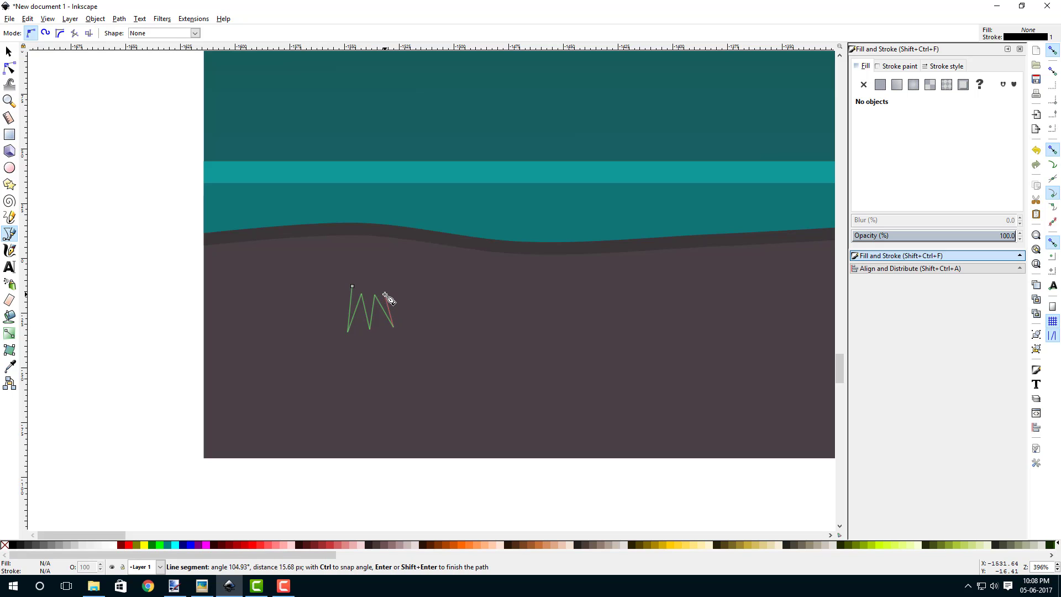
left_click(382, 292)
left_click(406, 315)
left_click(352, 284)
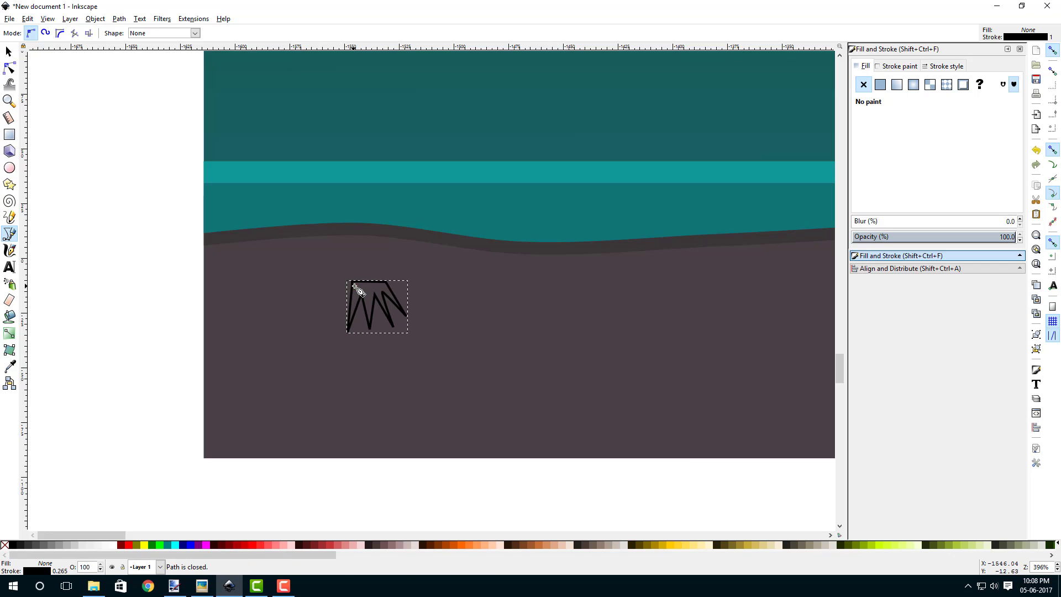
- Remove the tuft's stroke and give it a flat fill in the wavy shape's dark teal, RGBA 0f7474ff
left_click(880, 85)
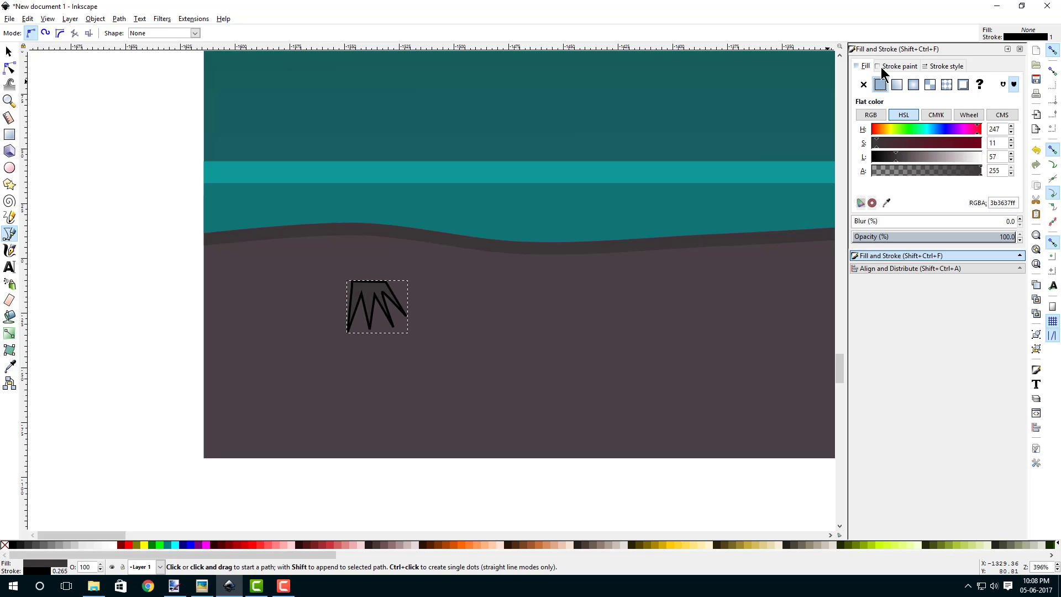
left_click(889, 67)
left_click(863, 85)
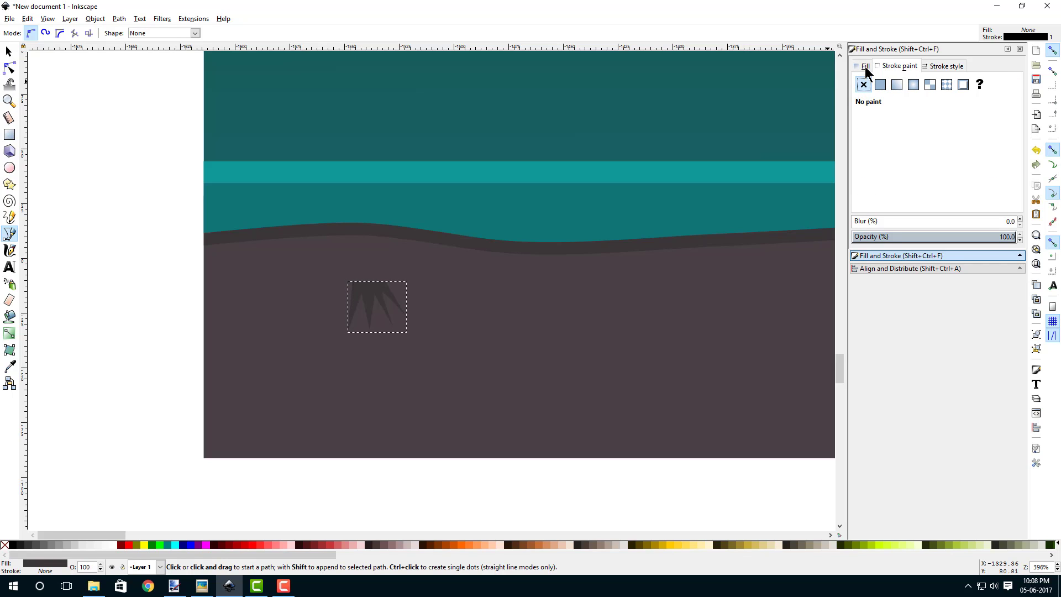
left_click(862, 66)
left_click(885, 203)
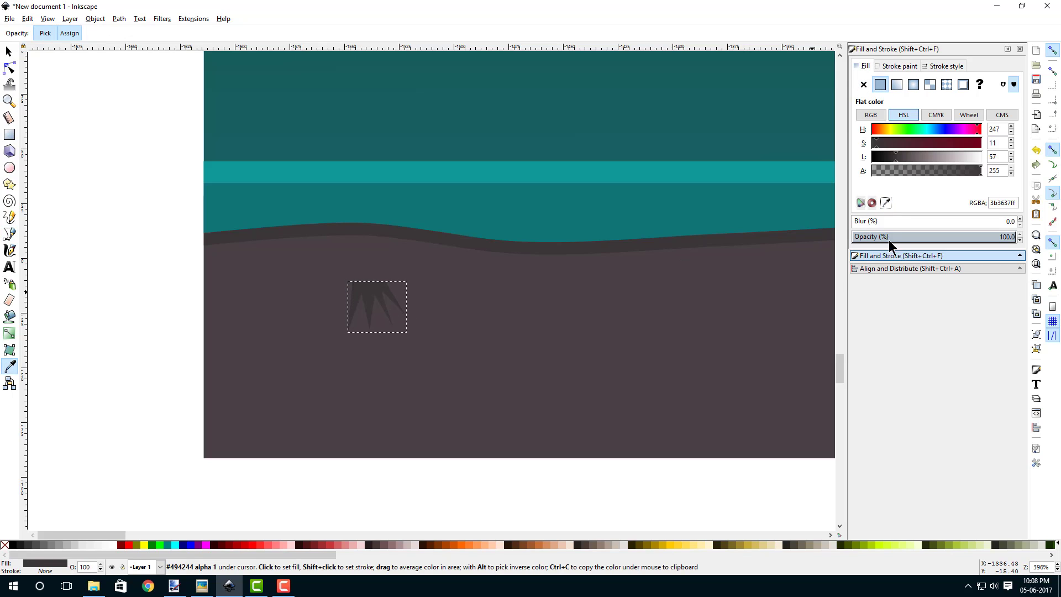
left_click(443, 214)
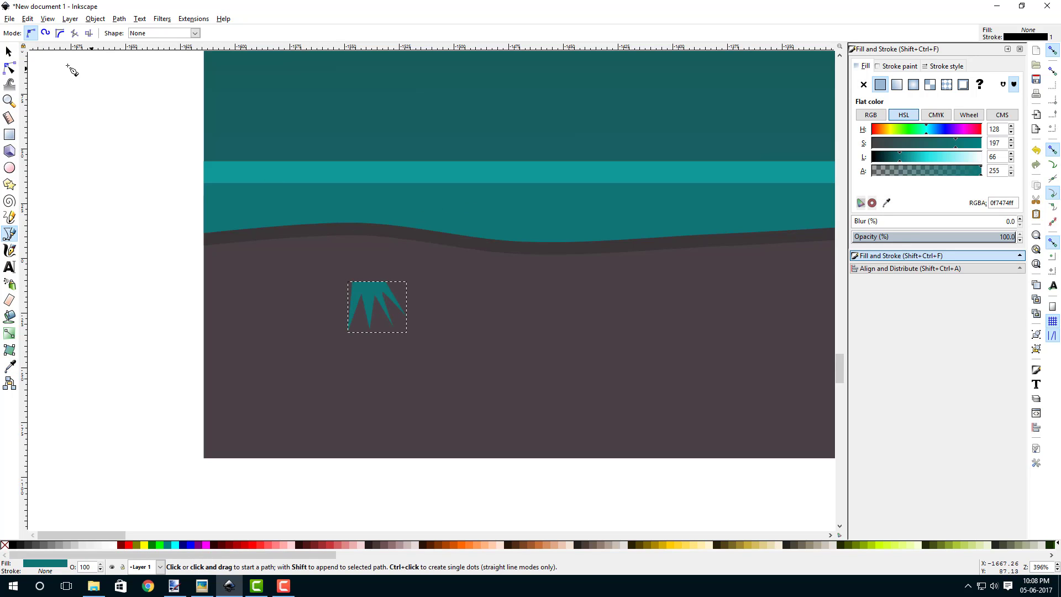
- Move the tuft onto the wavy edge near the left end and place a duplicate about 190 px to its right
left_click(9, 51)
mouse_move(366, 292)
left_mouse_down()
mouse_move(273, 224)
mouse_move(588, 246)
left_mouse_up()
scroll(274, 236, "down", 1)
scroll(273, 216, "up", 2)
right_click(275, 207)
left_click(316, 282)
scroll(298, 243, "down", 2)
scroll(333, 288, "down", 2)
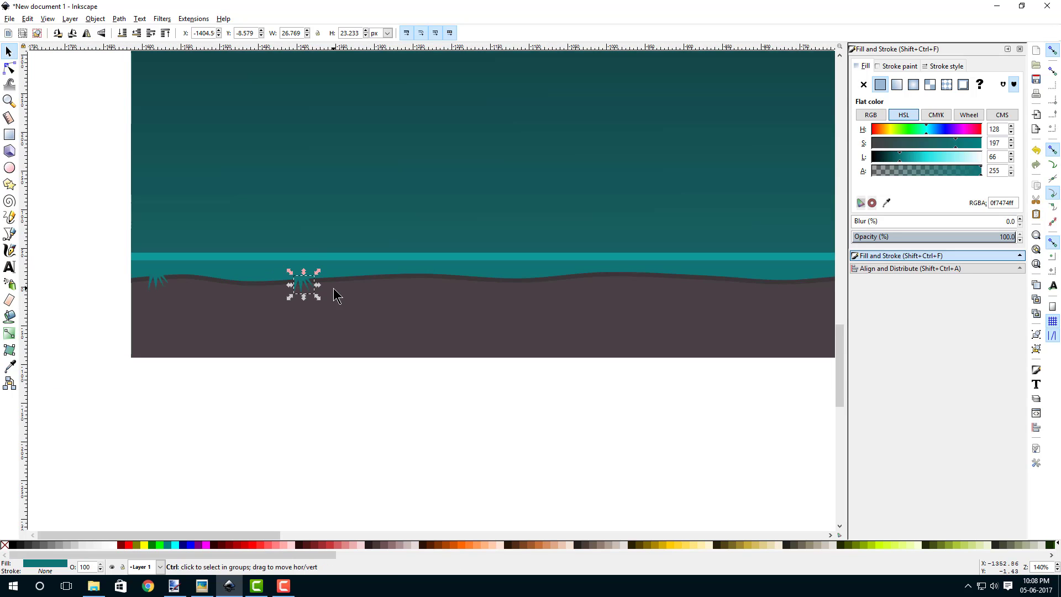
- Flip the second tuft horizontally, rotate it slightly and reposition it against the wavy edge
scroll(294, 293, "up", 1)
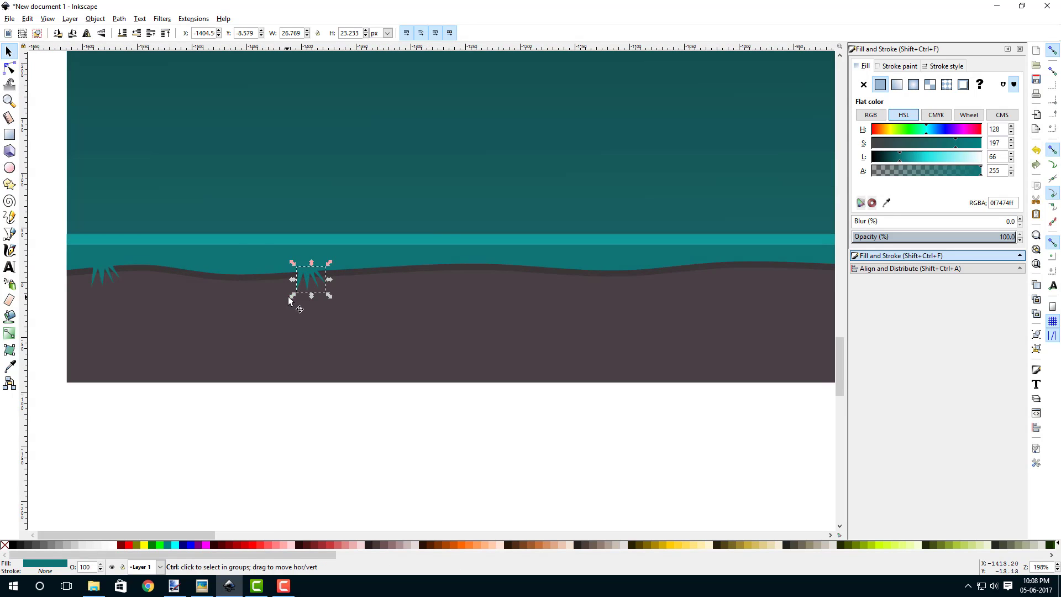
left_click(88, 32)
scroll(301, 278, "up", 3)
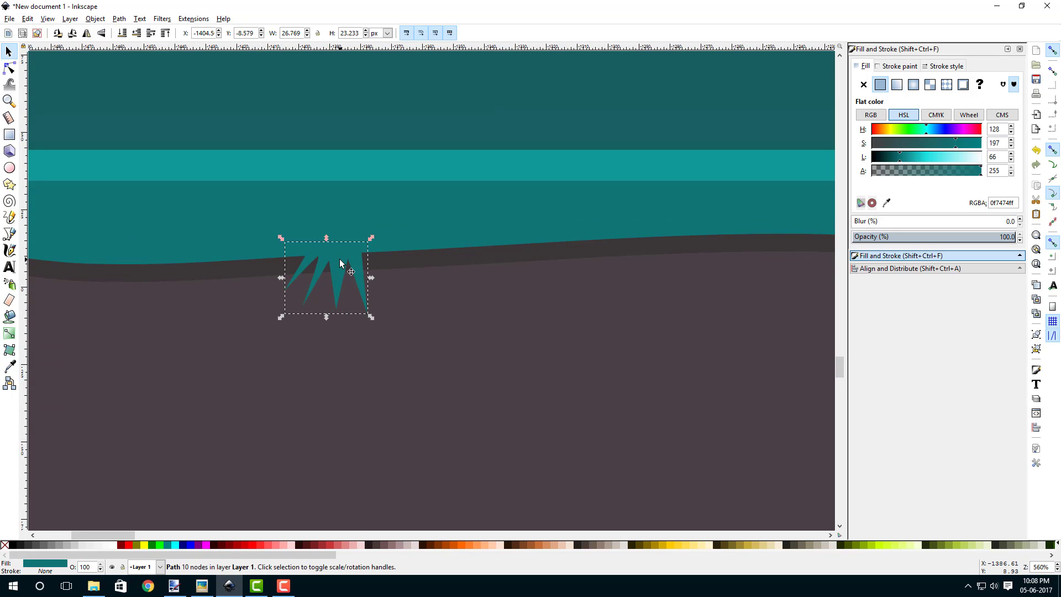
left_click_drag(369, 238, 324, 251)
scroll(326, 253, "down", 3)
- Duplicate the flipped tuft, move the copy right onto the next crest of the wavy edge and rotate it slightly
right_click(326, 253)
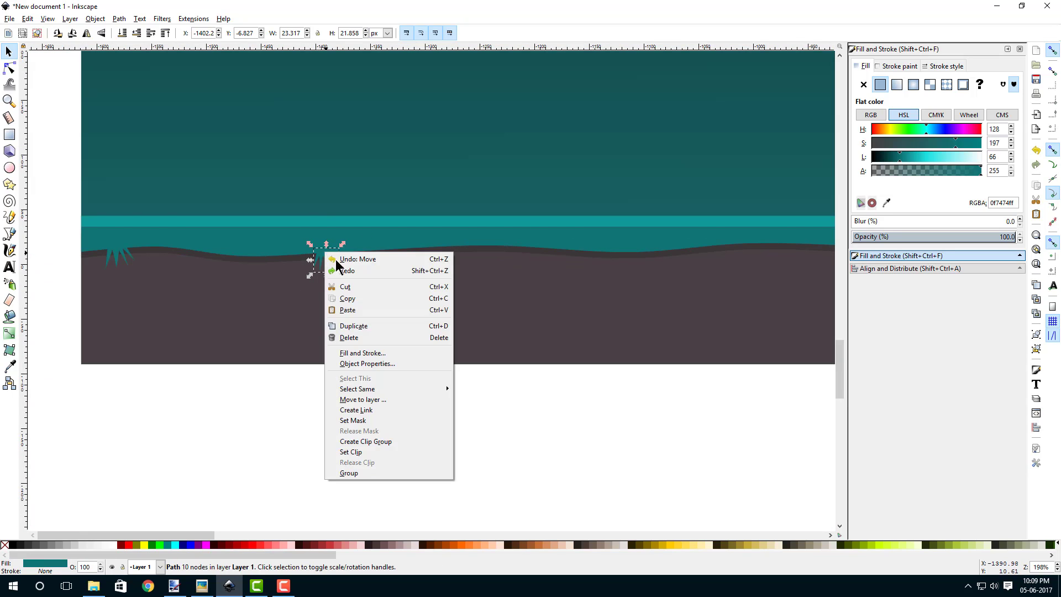
left_click(351, 326)
left_click_drag(323, 259, 544, 235)
scroll(501, 247, "up", 4)
- Duplicate the crest tuft just to its left, enlarge the copy to about 30 × 27 px and align it with the wavy edge
right_click(498, 255)
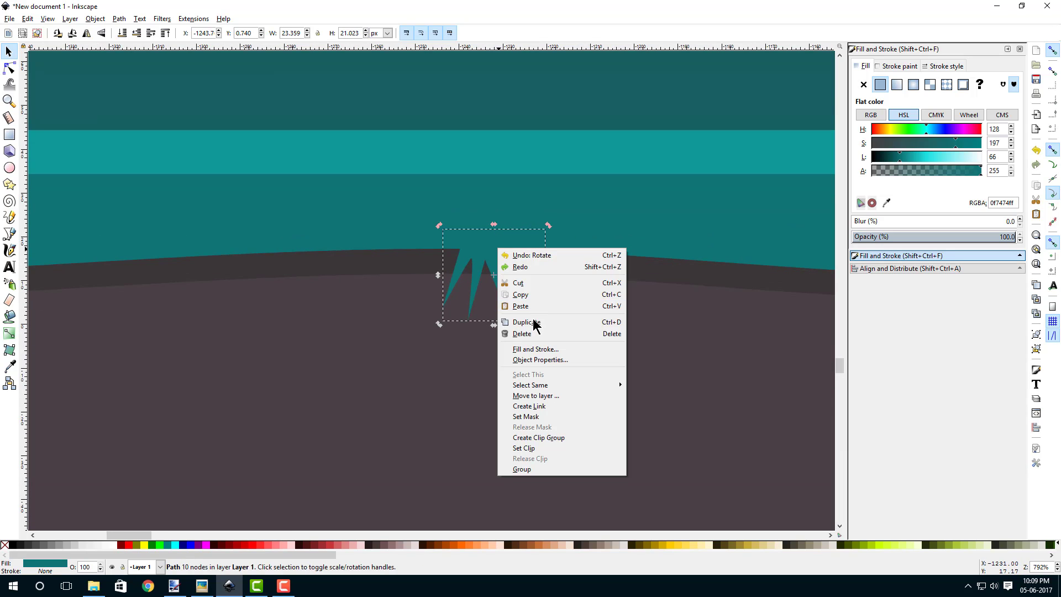
left_click(535, 321)
left_click_drag(486, 253, 381, 267)
left_click(388, 251)
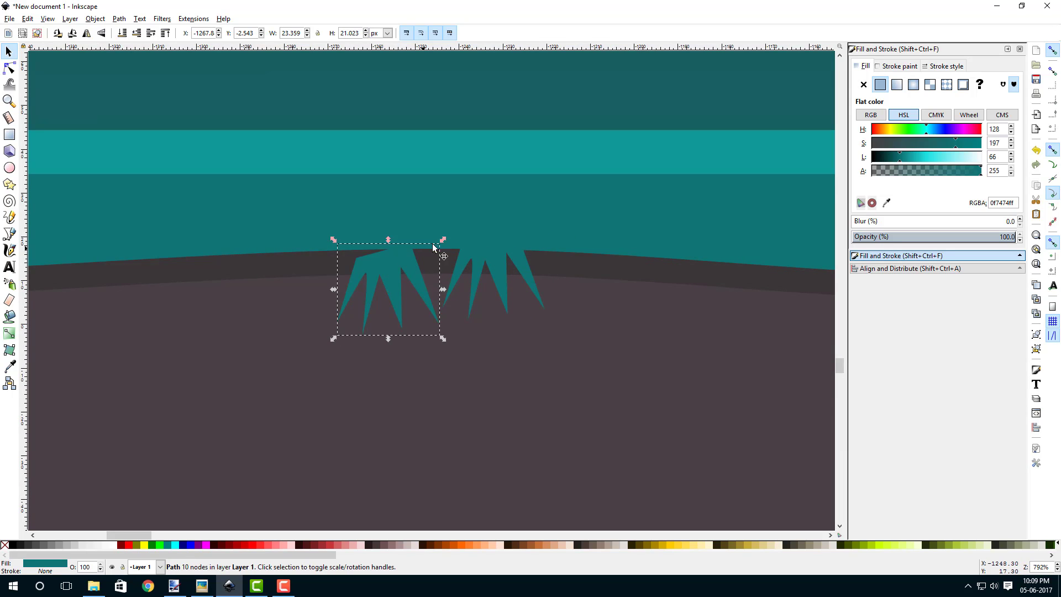
left_click_drag(443, 240, 471, 216)
mouse_move(402, 252)
left_mouse_down()
mouse_move(391, 252)
mouse_move(399, 260)
left_mouse_up()
scroll(433, 300, "down", 4)
left_click(406, 418)
scroll(361, 400, "down", 2)
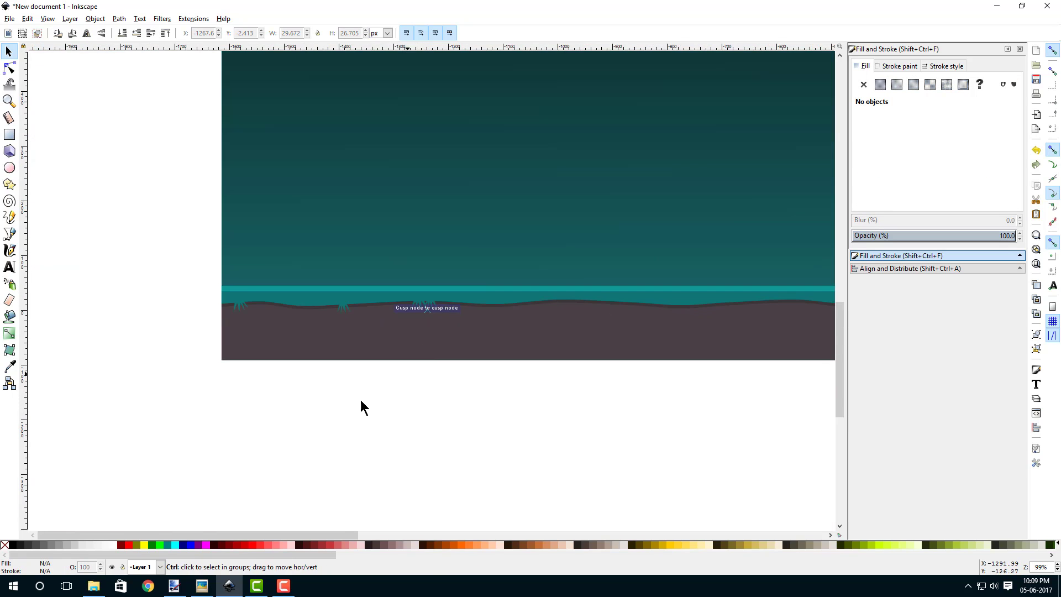
- Select all four grass tufts, duplicate them and move the copies right to X of about -1102 px along the wavy edge
left_click_drag(289, 379, 509, 228)
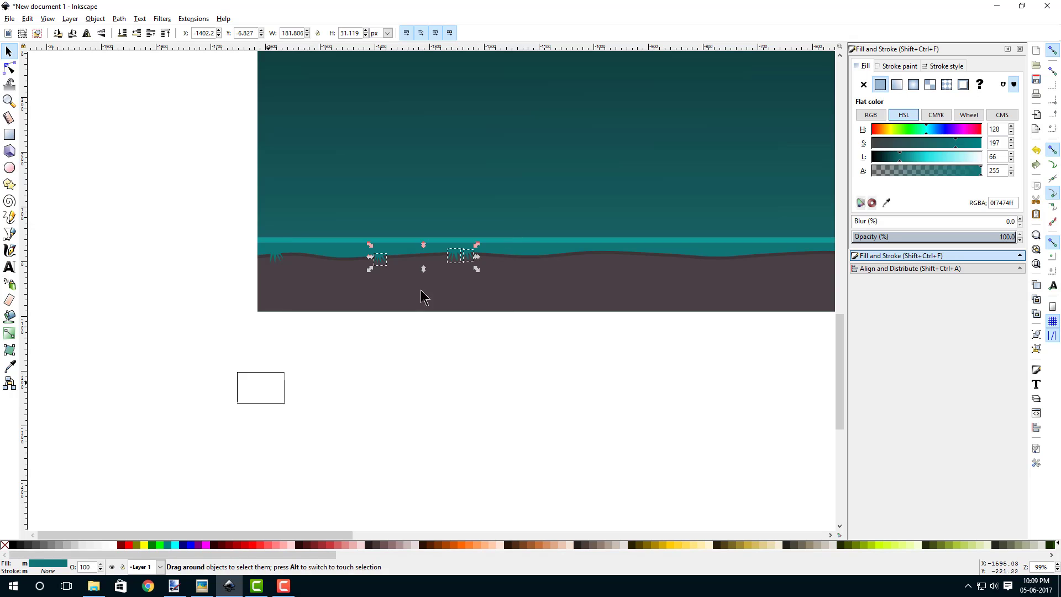
left_click_drag(239, 403, 522, 203)
scroll(342, 287, "left", 3)
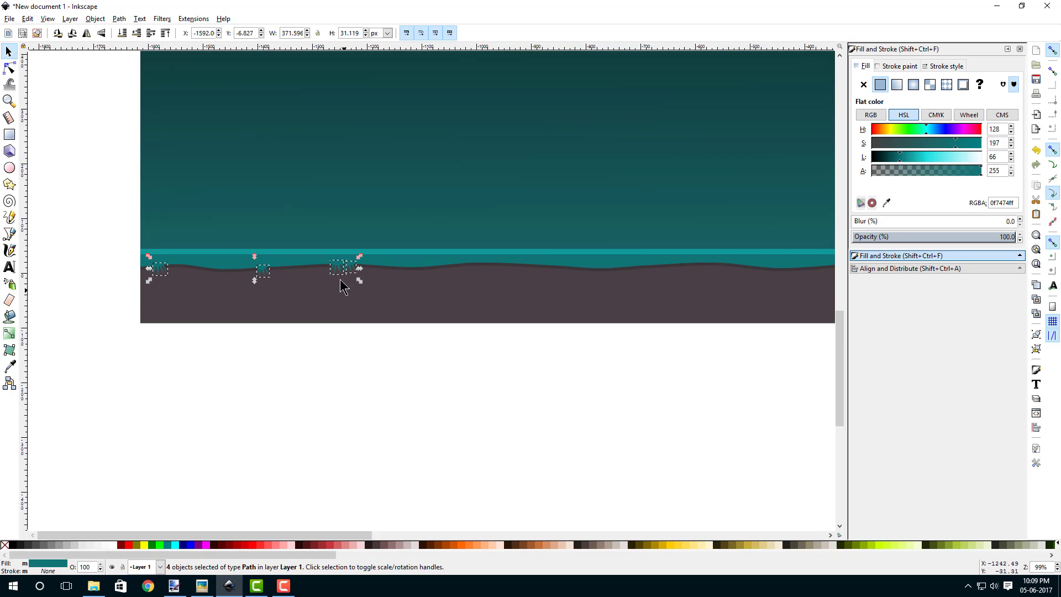
right_click(264, 275)
left_click(299, 342)
left_click_drag(344, 268, 612, 264)
- Duplicate the four tufts again and move the copies to X of about -720 px, reaching the ground's right end
left_click_drag(630, 273, 429, 274)
scroll(390, 273, "up", 1)
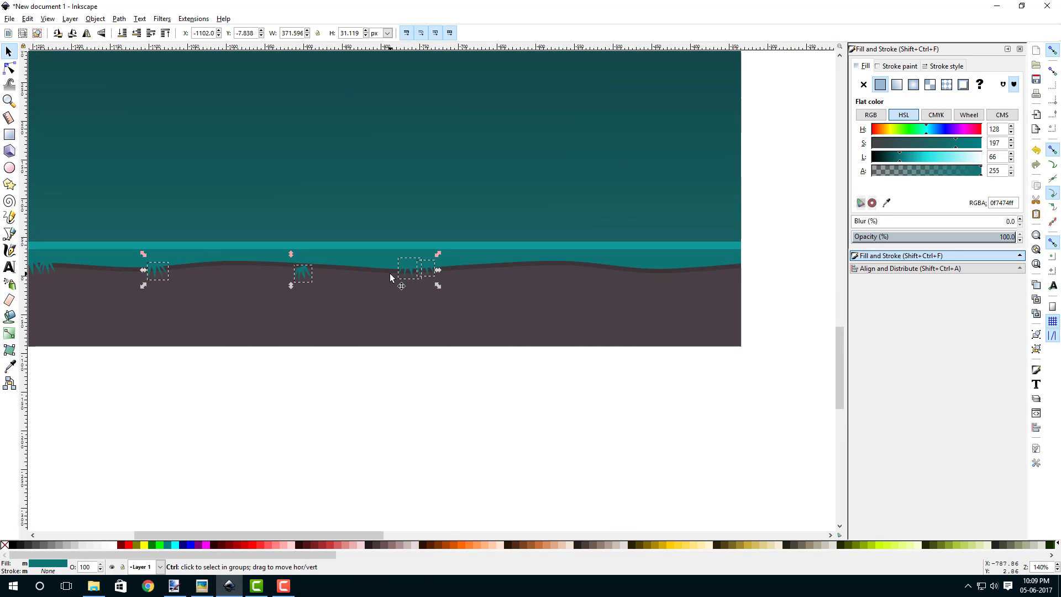
key("ctrl+d")
left_click_drag(417, 272, 727, 267)
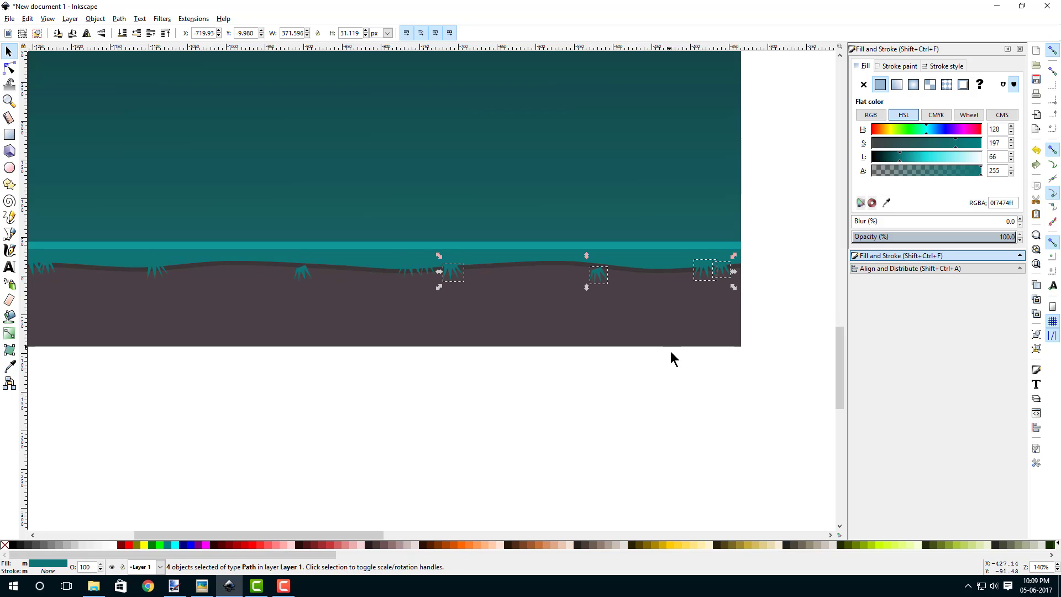
left_click(670, 352)
- Delete the larger tuft in the crowded cluster of three and move the small tuft left into the dip of the wavy edge
scroll(532, 308, "up", 3)
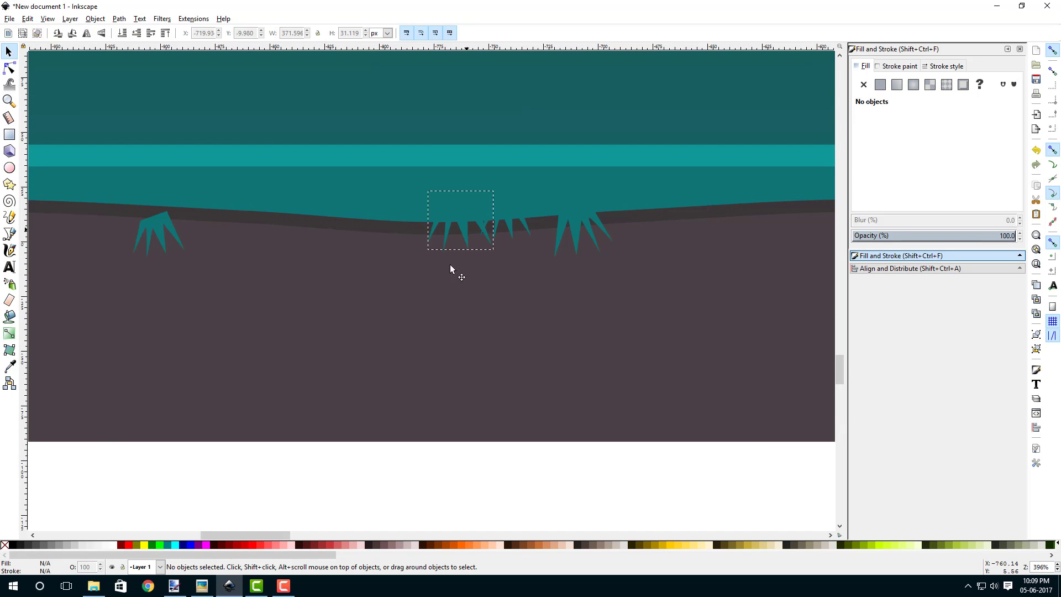
left_click_drag(450, 265, 440, 281)
key("Delete")
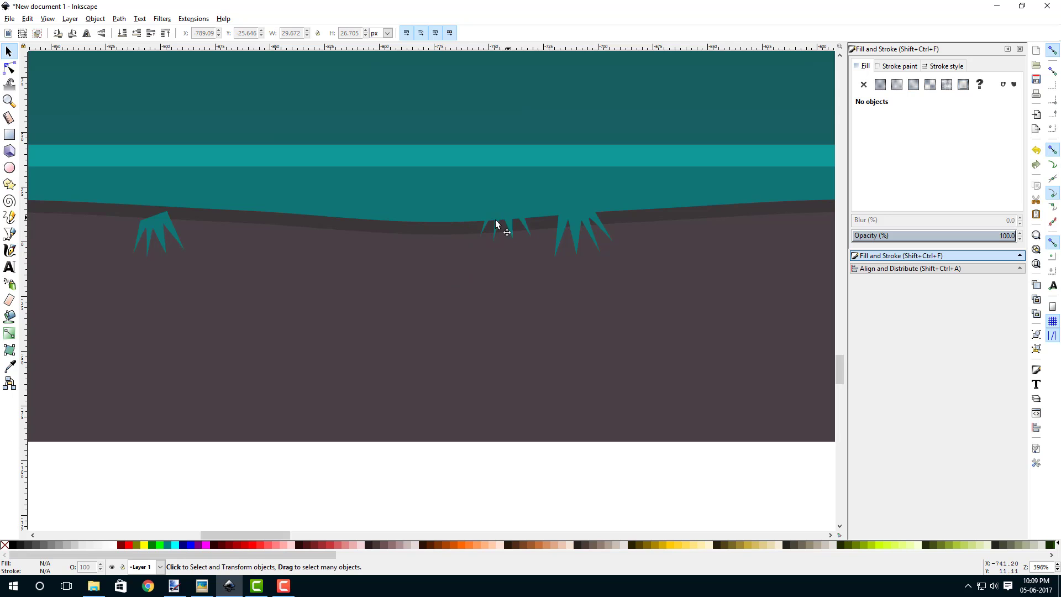
left_click_drag(495, 220, 446, 231)
scroll(455, 243, "up", 3)
scroll(471, 244, "down", 4)
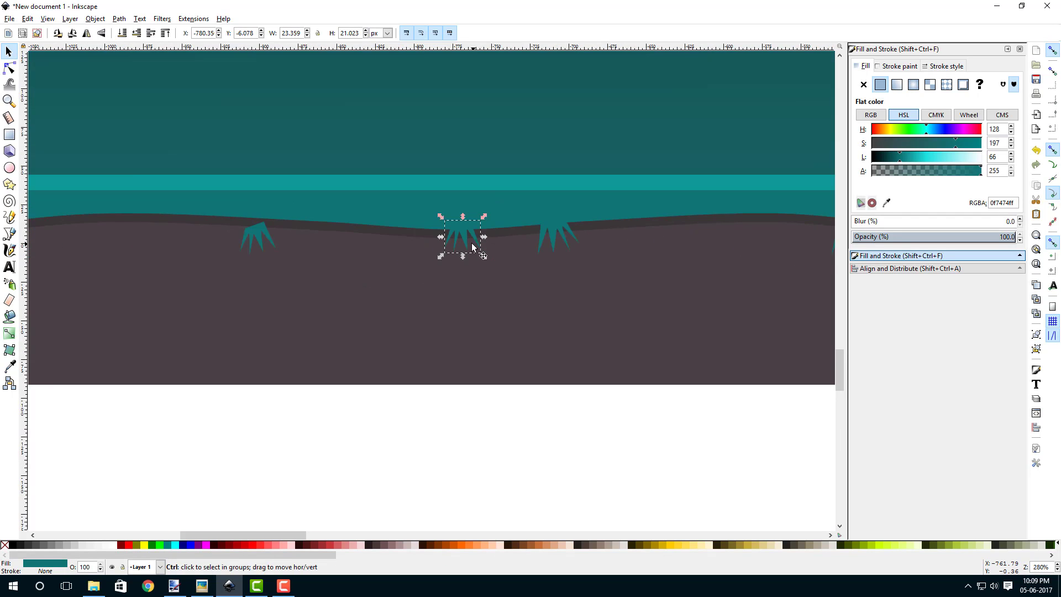
- Rotate the tuft on the descending slope to follow the wavy edge and raise it to about X -914 px, Y 0 px
left_click_drag(262, 234, 416, 249)
double_click(414, 245)
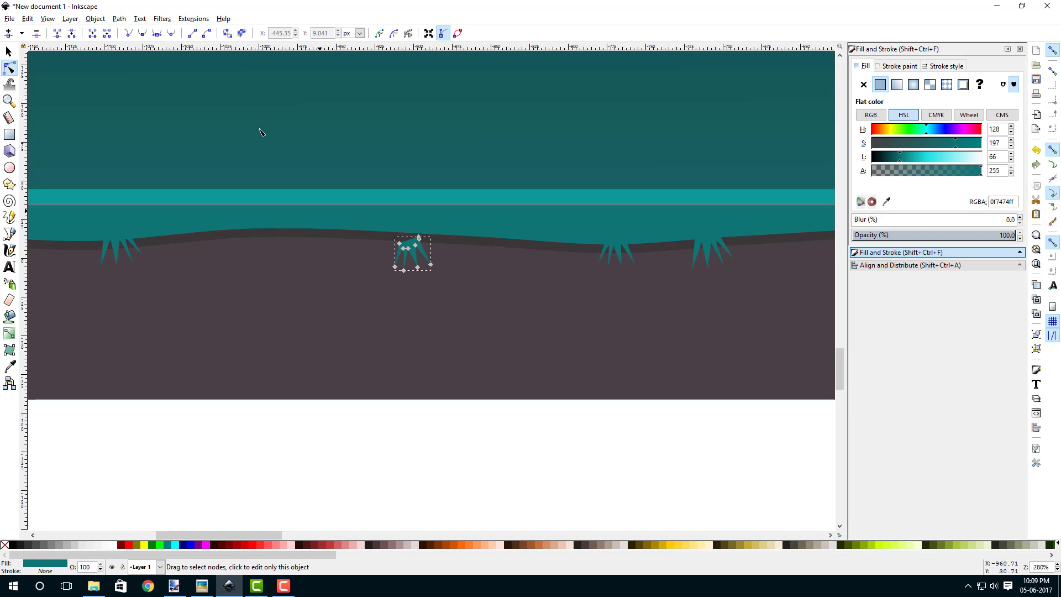
left_click(8, 51)
scroll(381, 287, "up", 2)
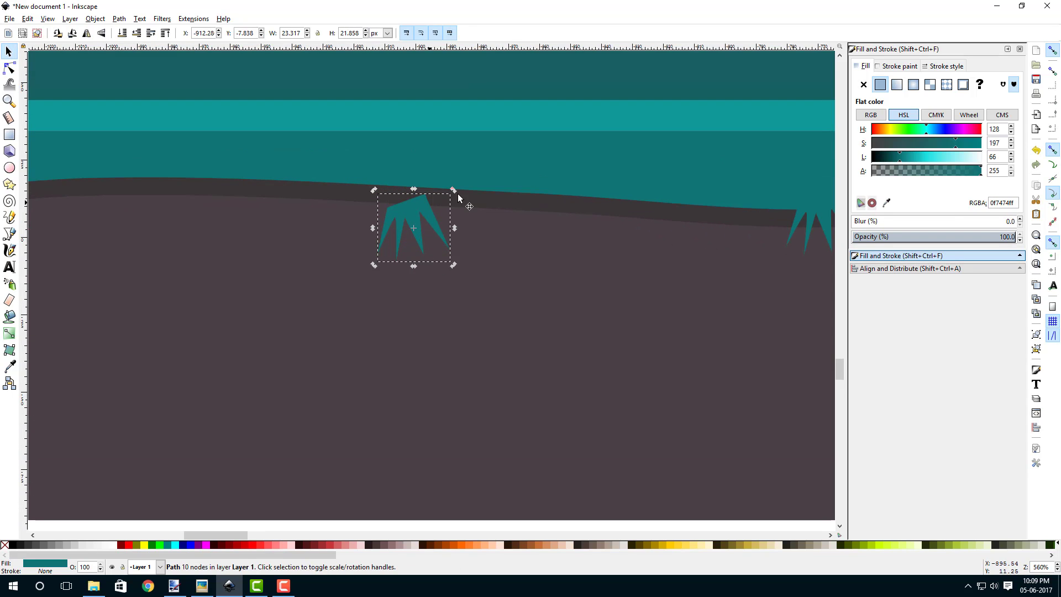
left_click_drag(455, 192, 411, 185)
scroll(446, 232, "down", 3)
left_click_drag(302, 270, 354, 270)
key("Escape")
- Rotate the larger tuft in the dip near X -1102 px and reseat it at about X -1106 px, Y -7 px
scroll(264, 226, "up", 3)
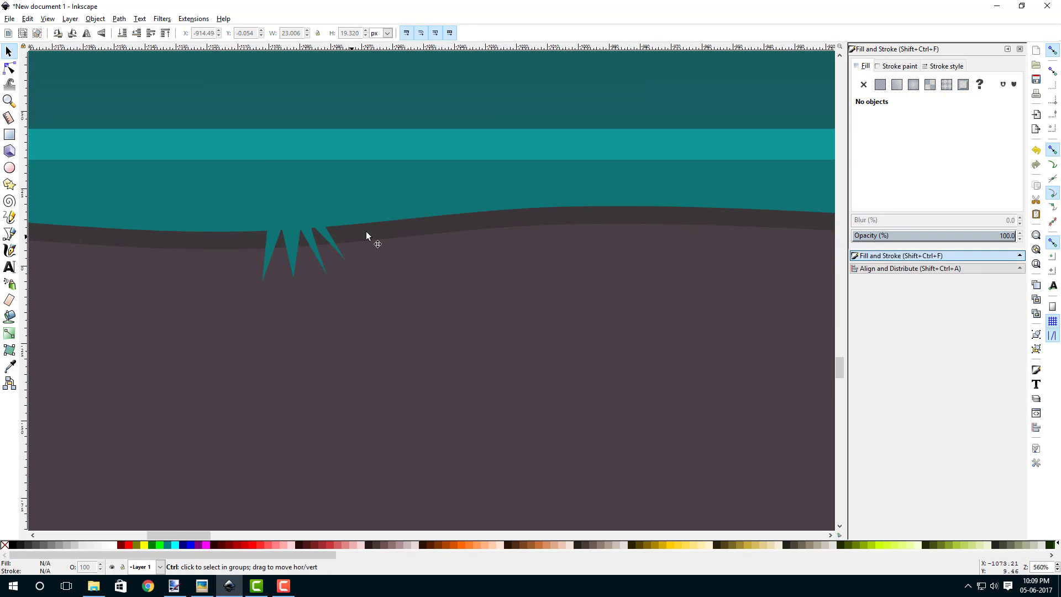
left_click_drag(366, 231, 406, 247)
left_click(333, 244)
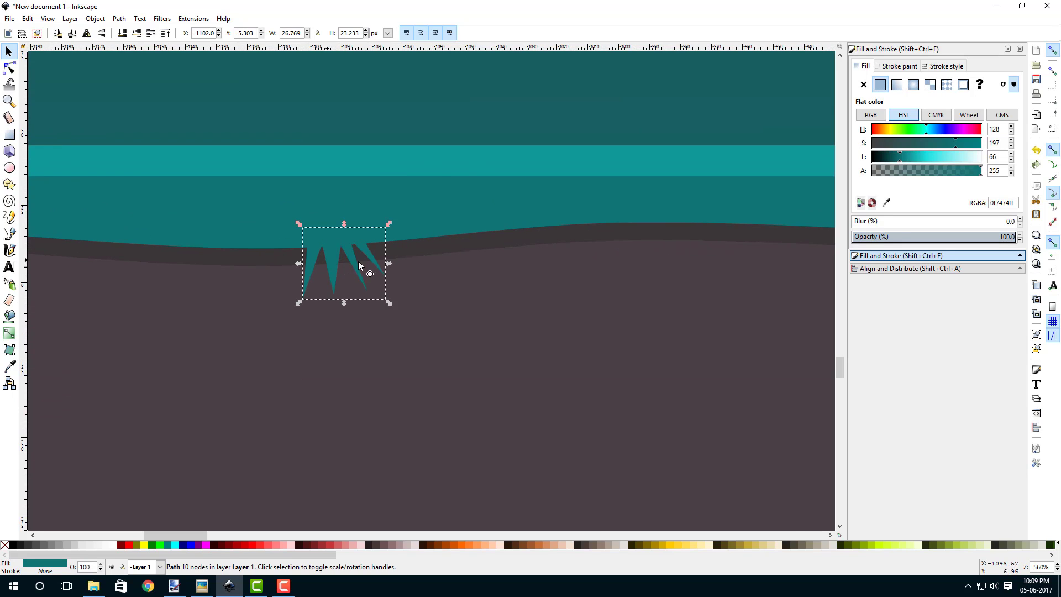
left_click(327, 238)
left_click_drag(389, 224, 399, 232)
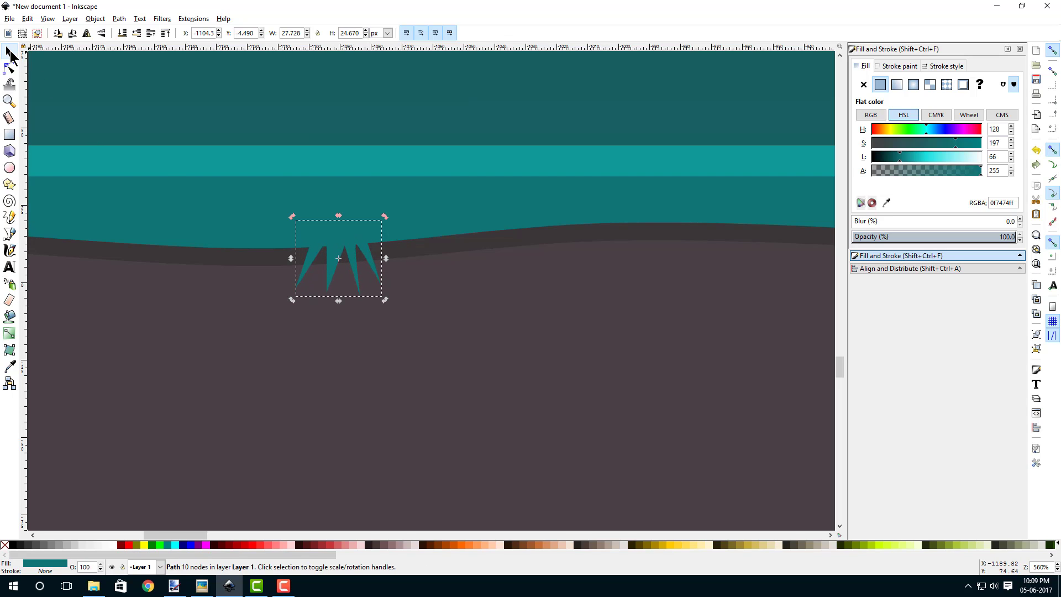
left_click(9, 52)
left_click_drag(337, 240, 376, 217)
scroll(369, 300, "down", 3)
left_click_drag(439, 310, 424, 258)
key("Escape")
left_click_drag(260, 326, 433, 354)
scroll(433, 353, "down", 2)
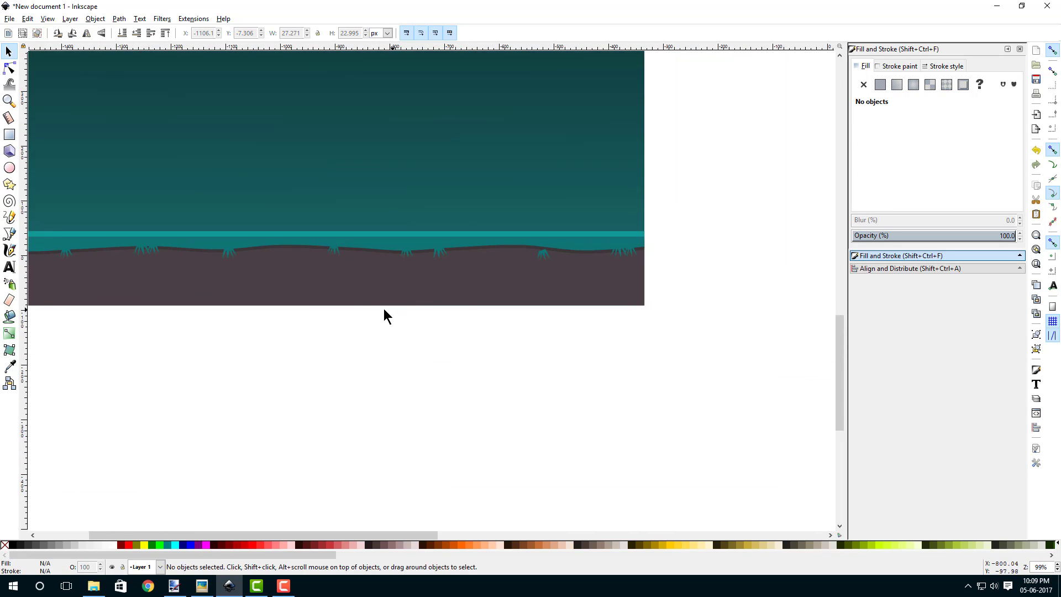
- Rotate the tuft just past the right-hand crest and reseat it at about X -563 px, Y 1.6 px on the wavy edge
scroll(530, 276, "up", 4)
left_click(475, 205)
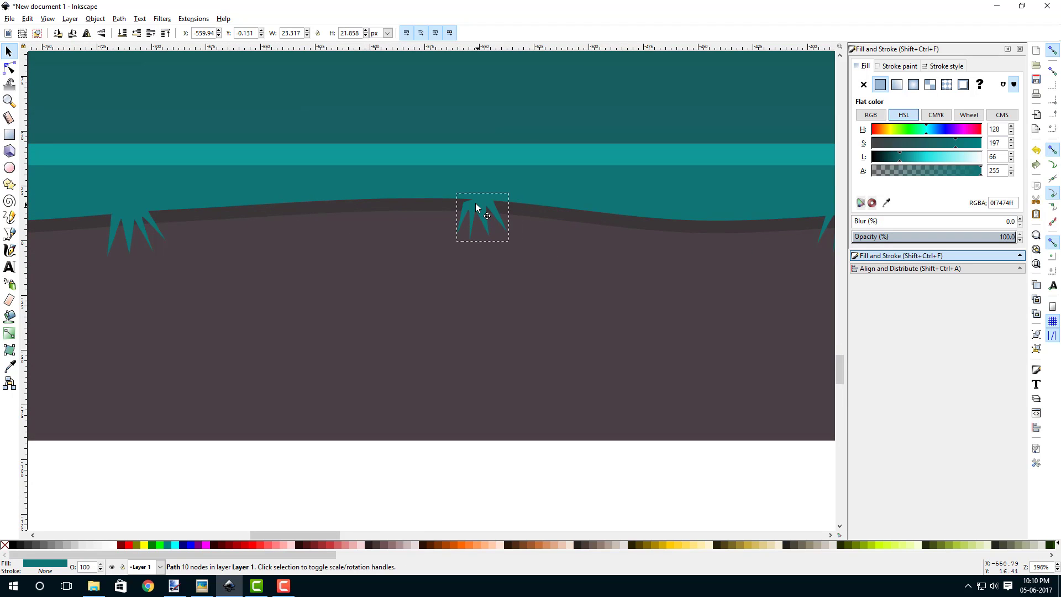
left_click(477, 204)
left_click_drag(517, 189, 480, 203)
left_click(331, 450)
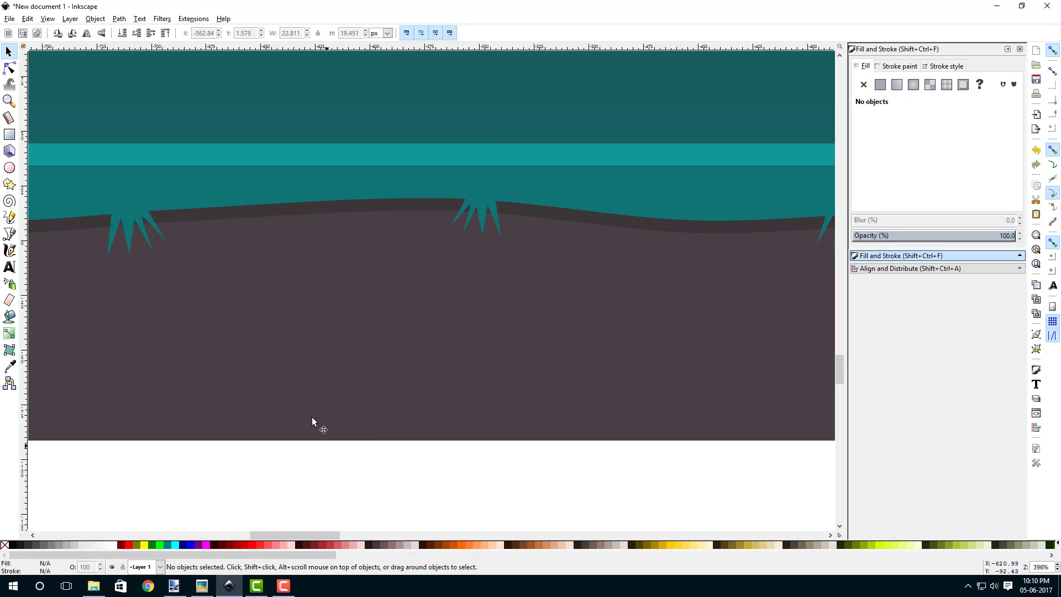
- Reshape the larger tuft on the rise before the right-hand crest by moving its blade-tip nodes to vary their lengths and angles
left_click_drag(195, 279, 333, 261)
scroll(333, 260, "up", 1)
left_click(9, 68)
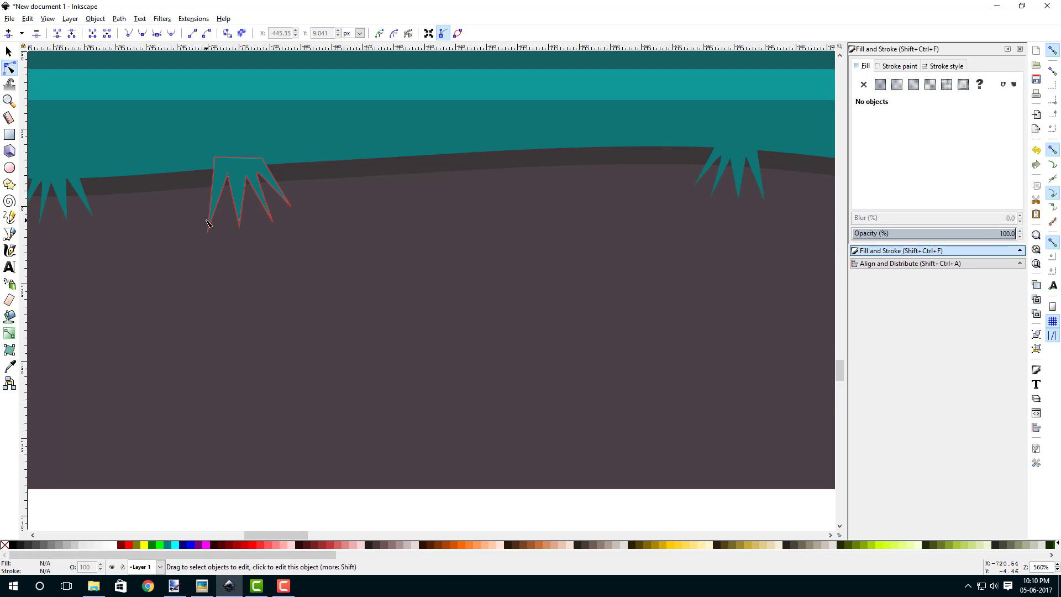
left_click(236, 223)
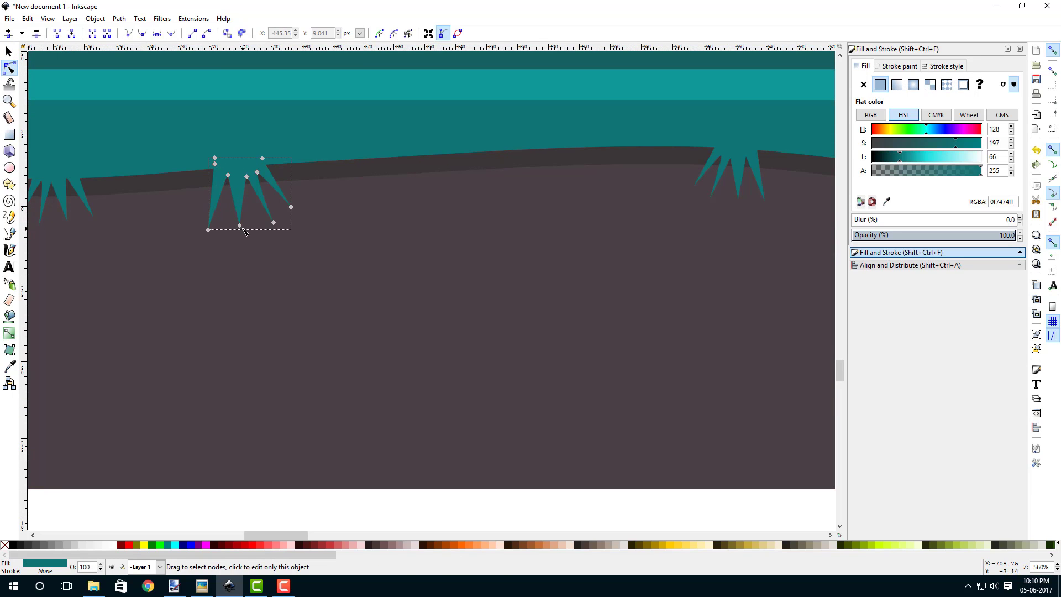
left_click_drag(239, 226, 272, 203)
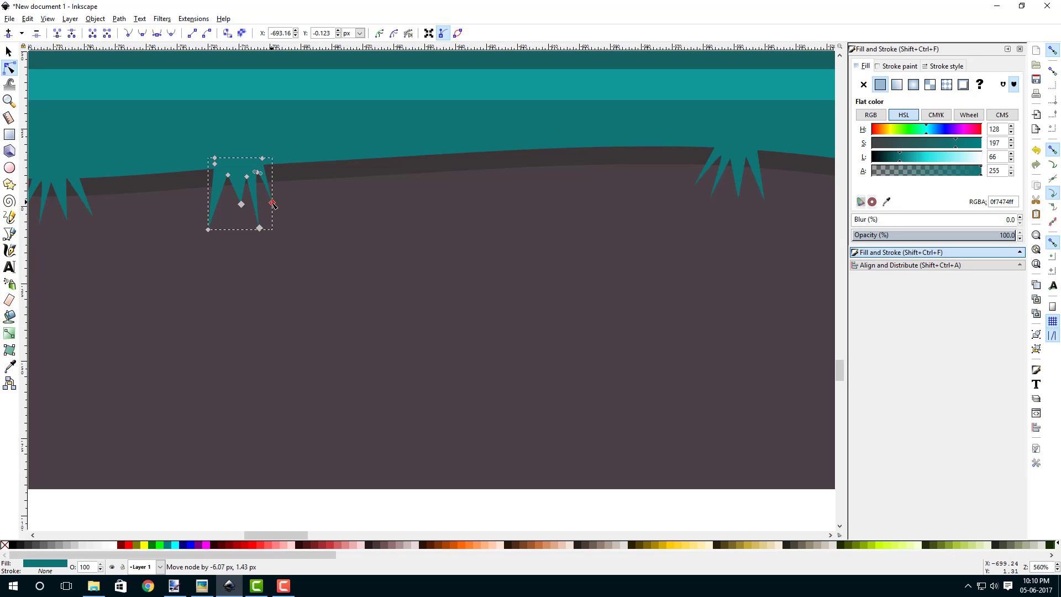
scroll(276, 265, "down", 4)
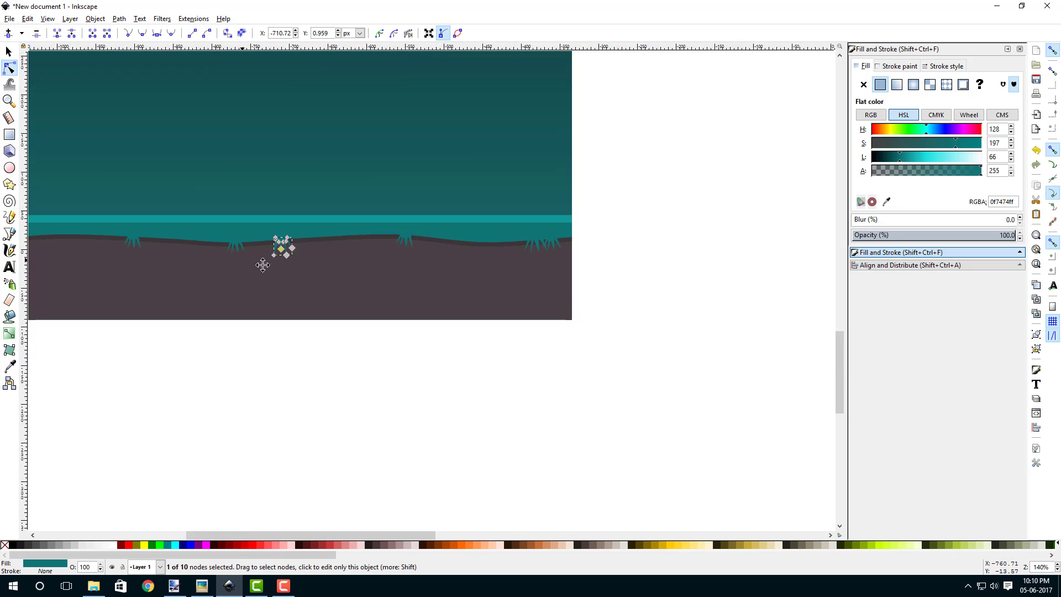
- Reshape the blade tips of the larger tuft in the pair at the ground's right end and move it left to about X -414 px
scroll(619, 244, "up", 4)
left_click(617, 239)
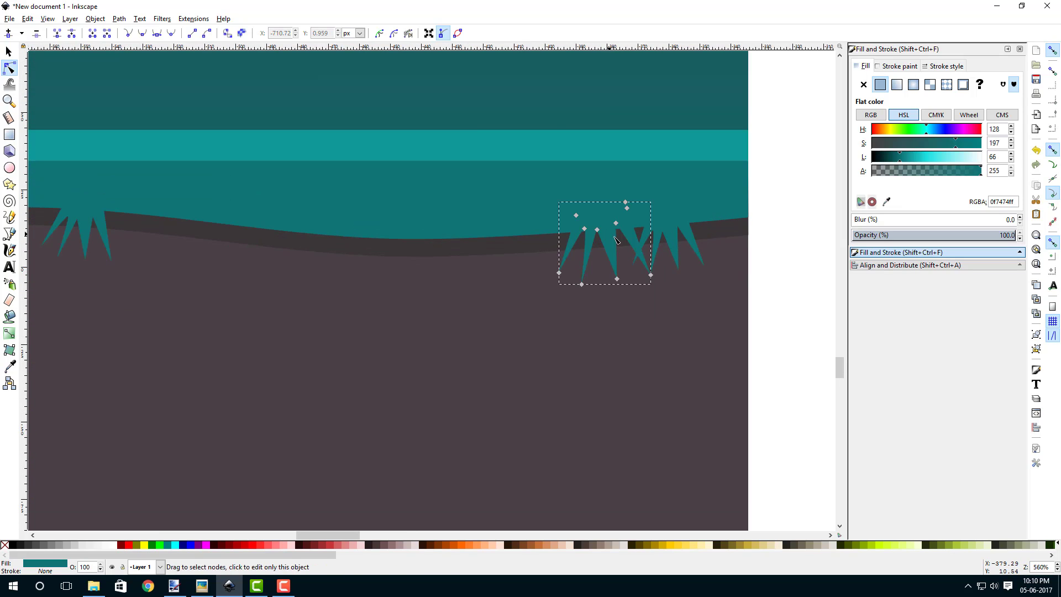
left_click_drag(582, 284, 634, 282)
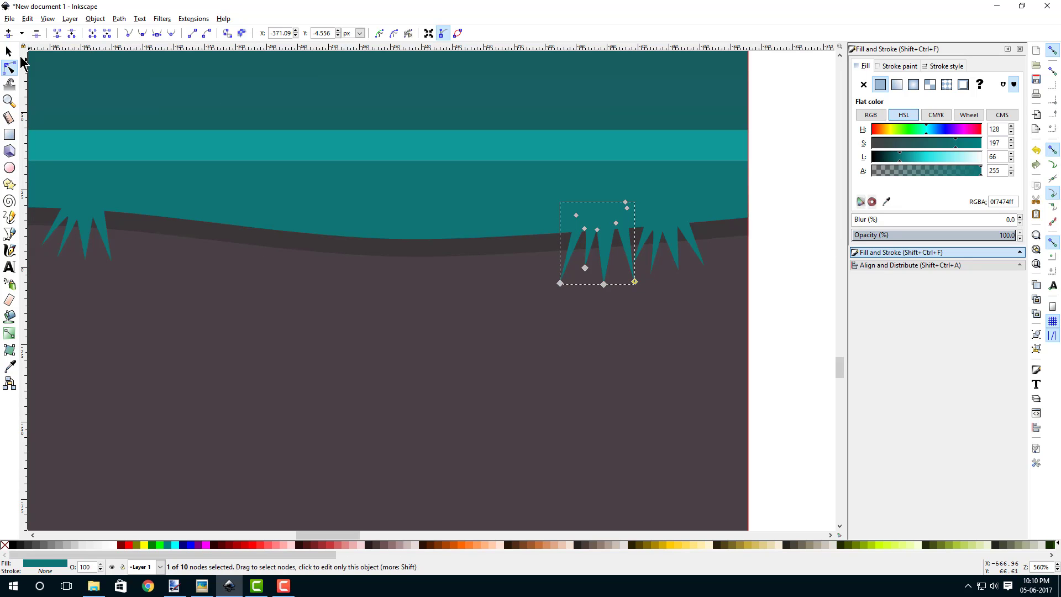
left_click(8, 51)
left_click_drag(575, 232, 542, 239)
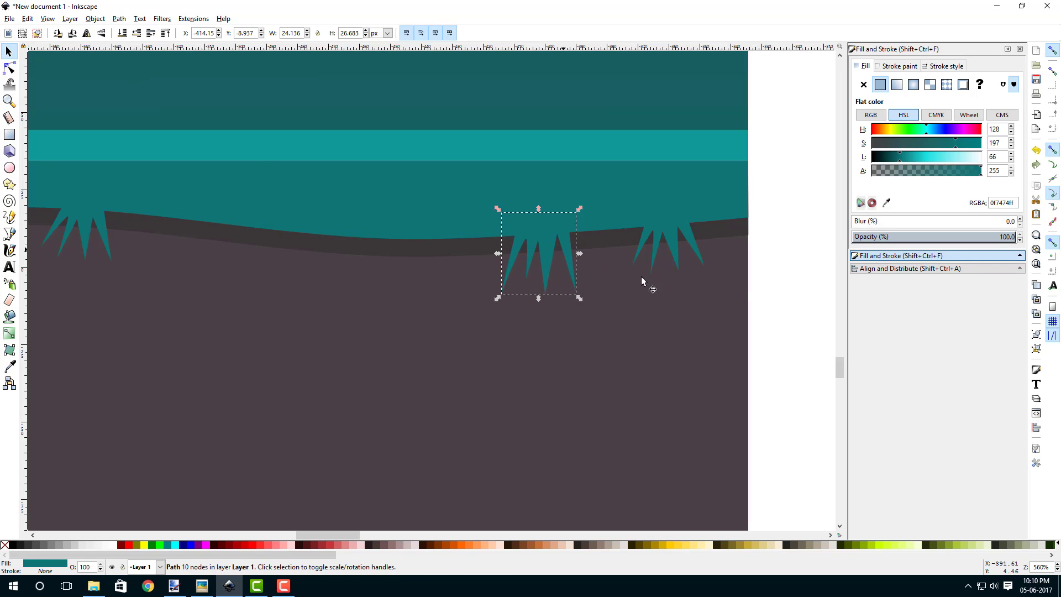
key("2")
key("Escape")
- Select all eleven grass tufts, leaving the wavy teal strip out of the selection, and unite them into one path
scroll(572, 276, "up", 3)
scroll(453, 313, "down", 3)
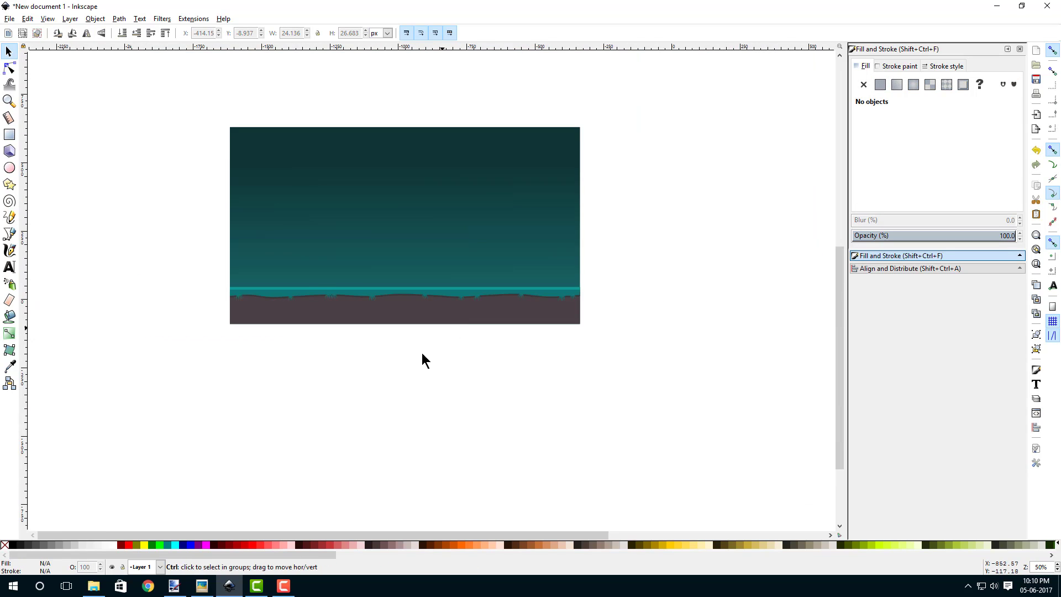
scroll(422, 360, "up", 1)
scroll(331, 340, "down", 2)
left_click_drag(185, 368, 730, 274)
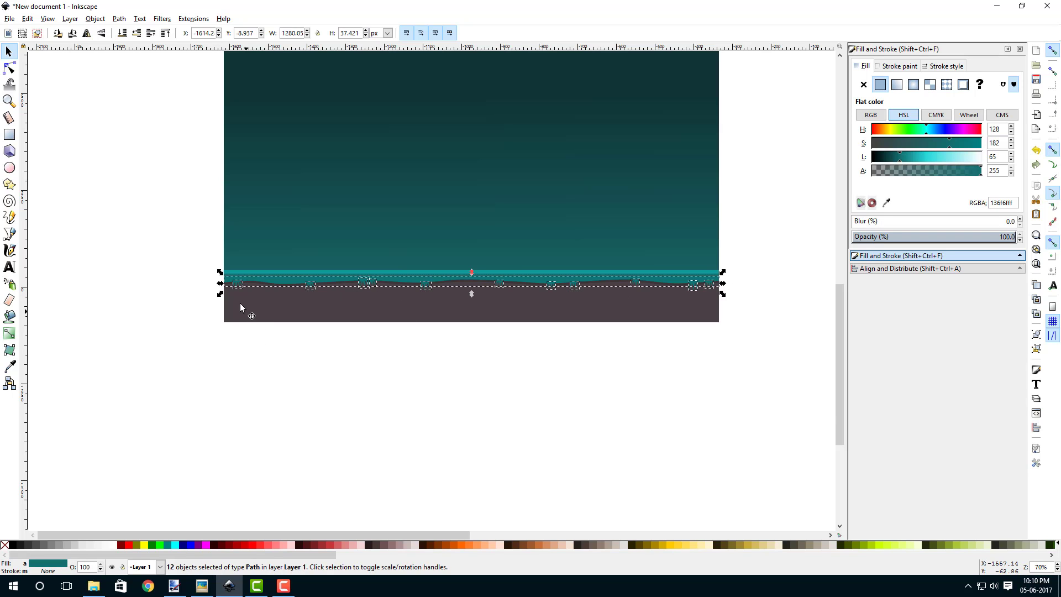
scroll(239, 304, "up", 3)
scroll(410, 252, "down", 2)
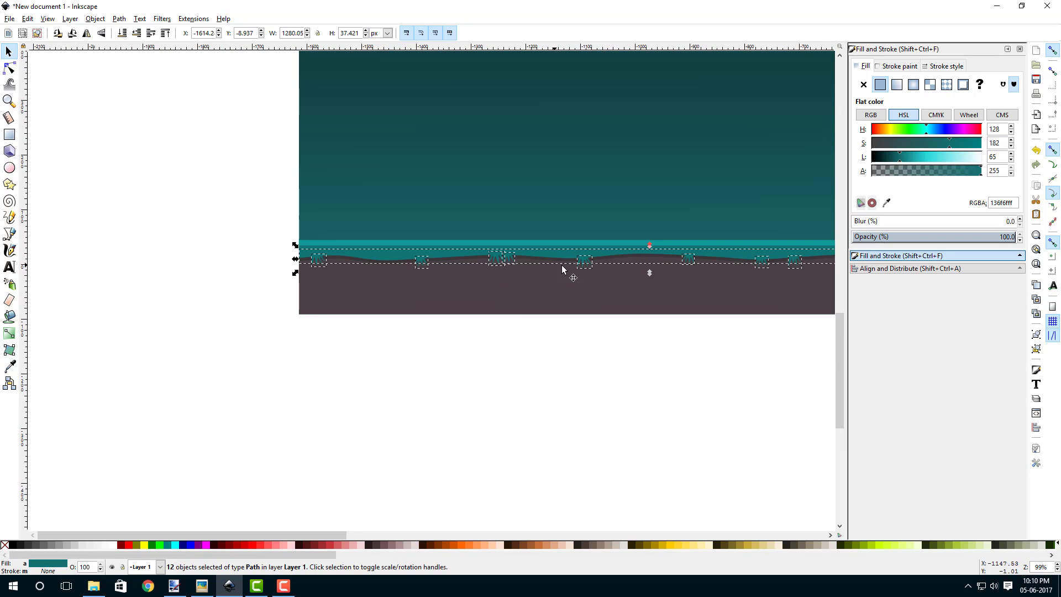
scroll(612, 273, "up", 3)
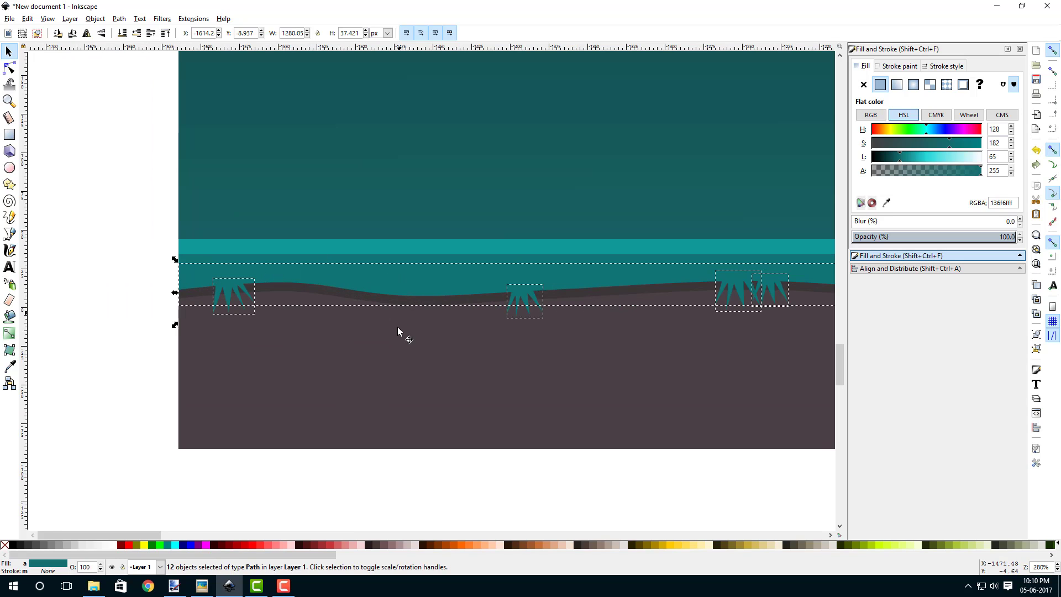
left_click_drag(407, 326, 449, 329)
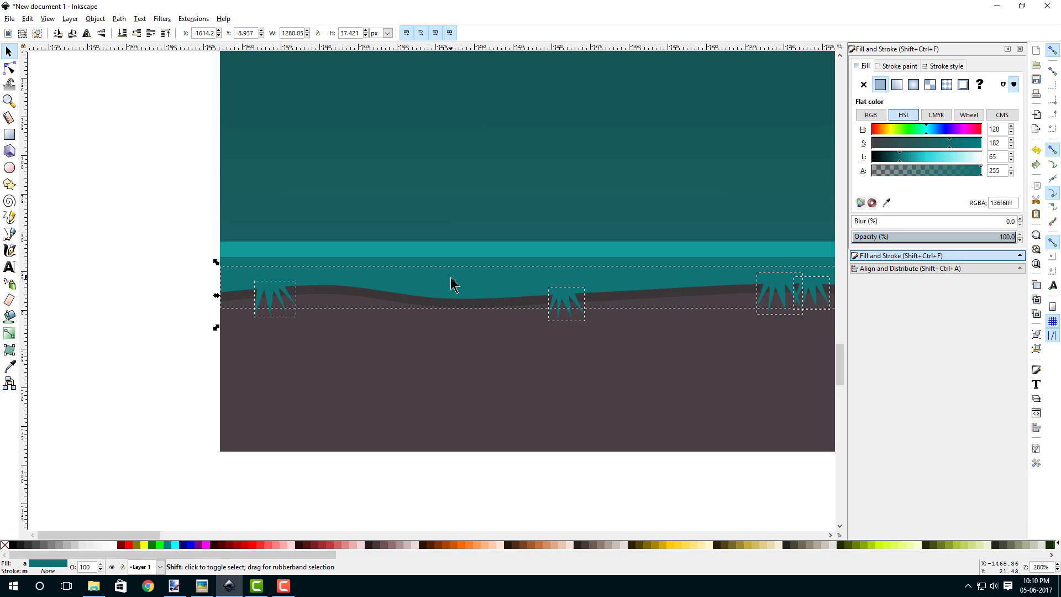
left_click(413, 276, "shift")
scroll(388, 295, "up", 2, "ctrl")
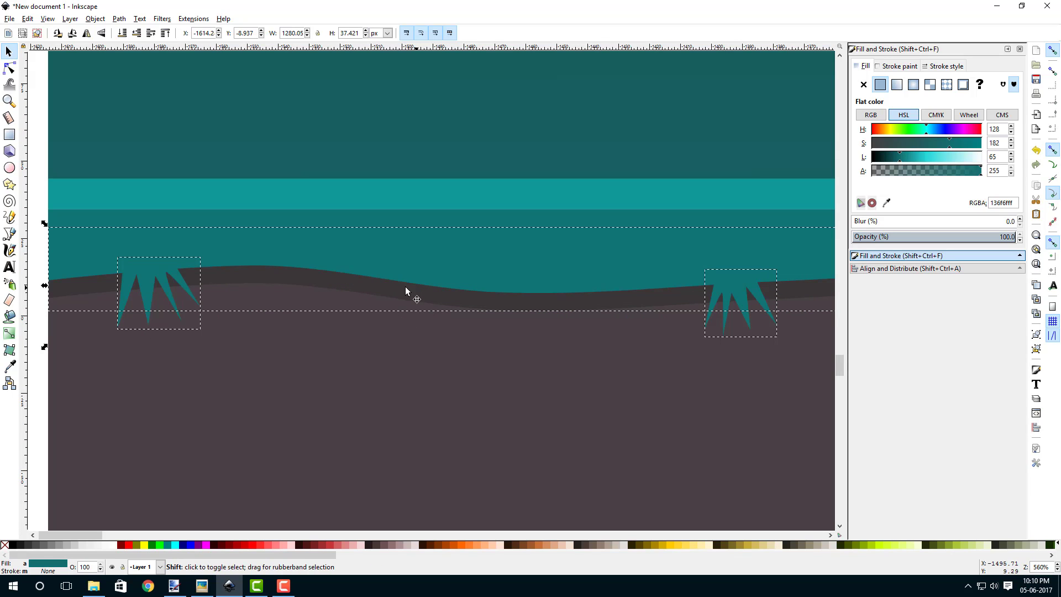
left_click(430, 301, "shift")
scroll(297, 263, "down", 5, "ctrl")
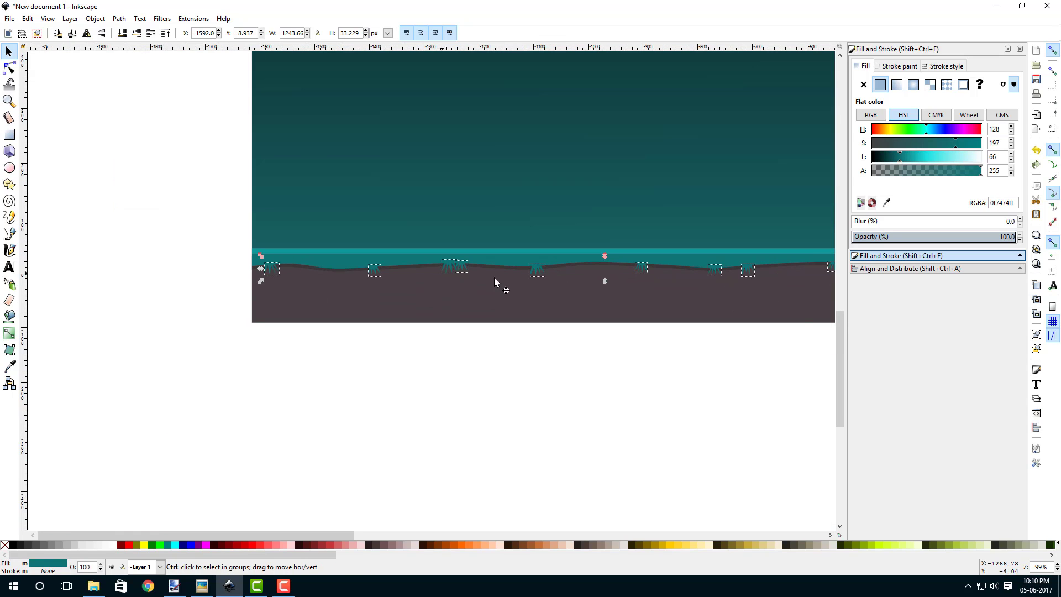
scroll(373, 283, "right", 3)
left_click_drag(396, 289, 496, 274)
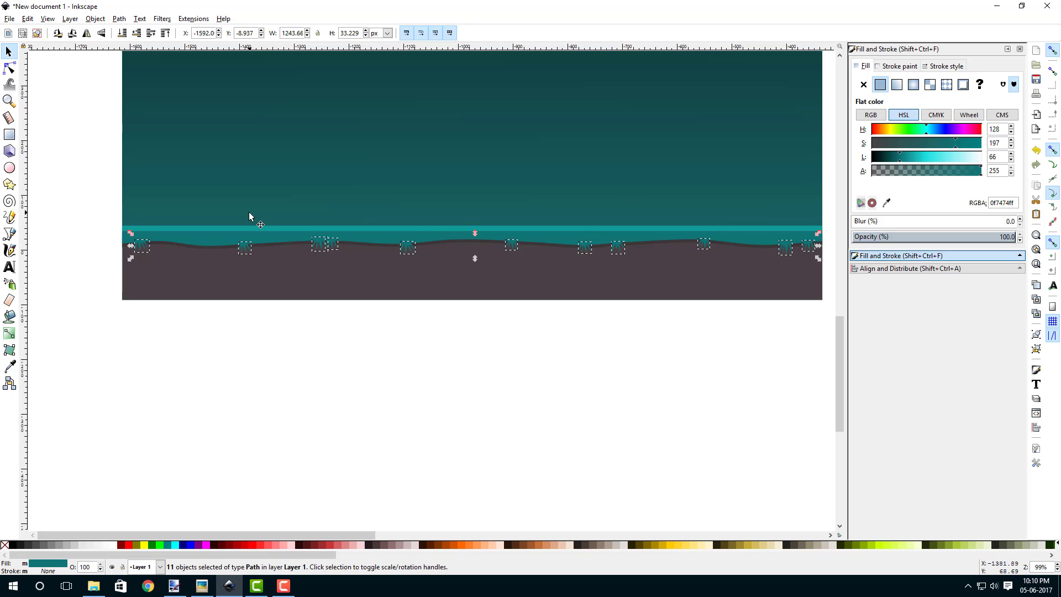
left_click(119, 18)
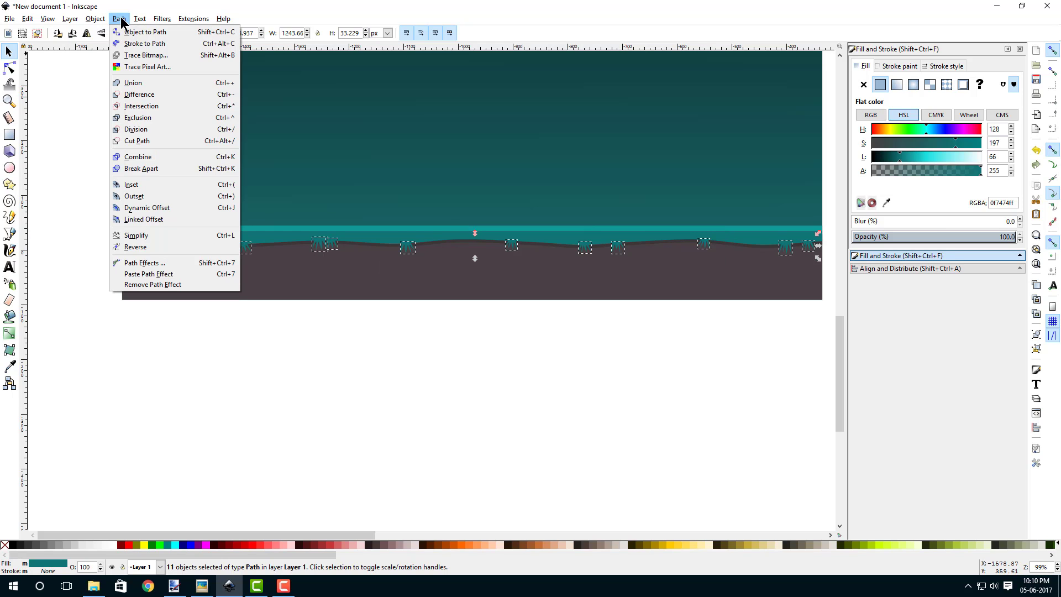
left_click(133, 83)
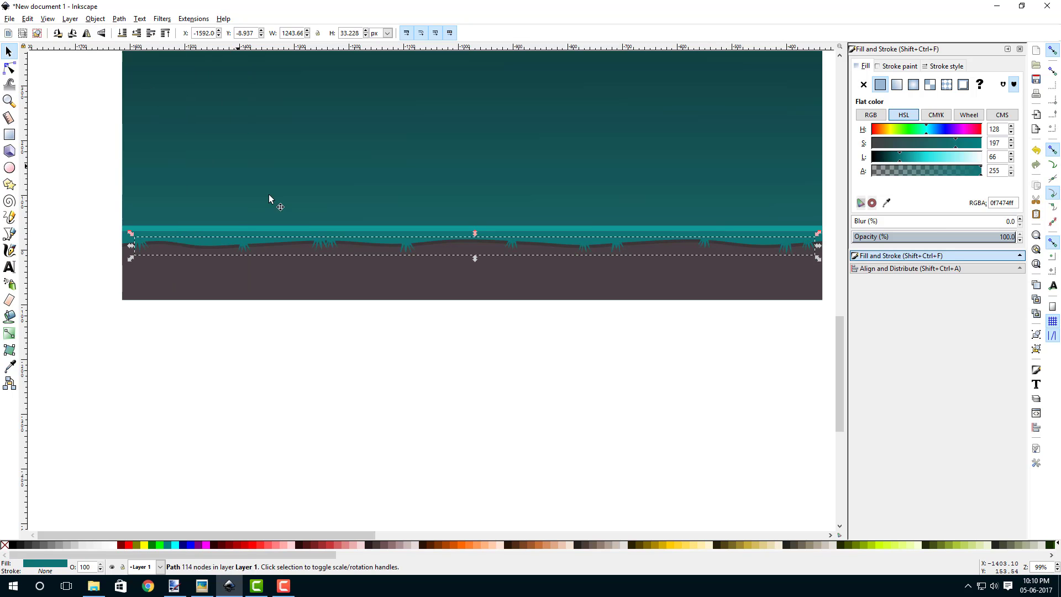
scroll(311, 254, "up", 4, "ctrl")
scroll(435, 235, "down", 6, "ctrl")
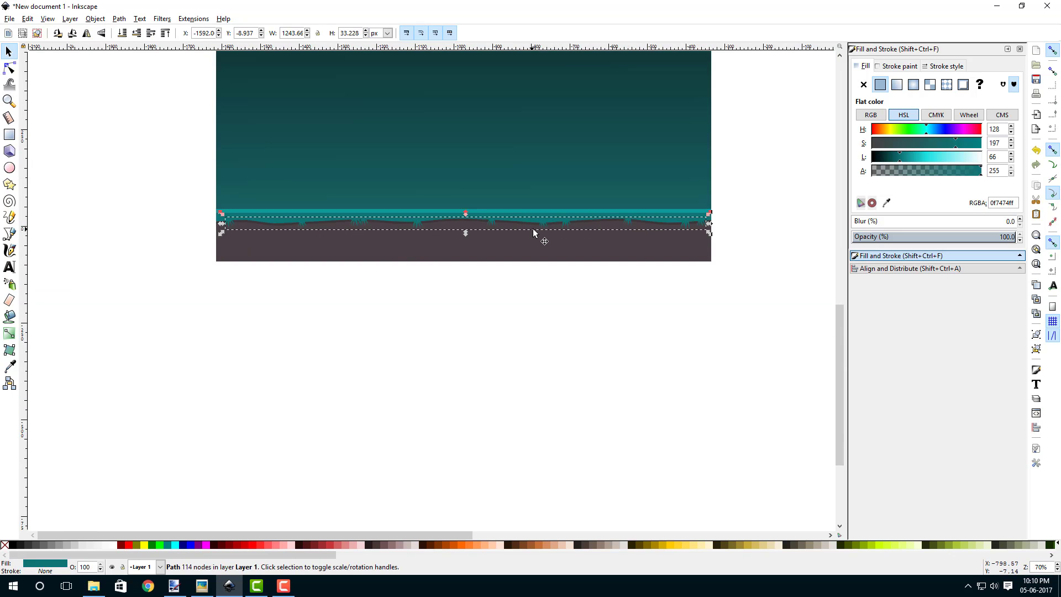
left_click_drag(516, 246, 515, 325)
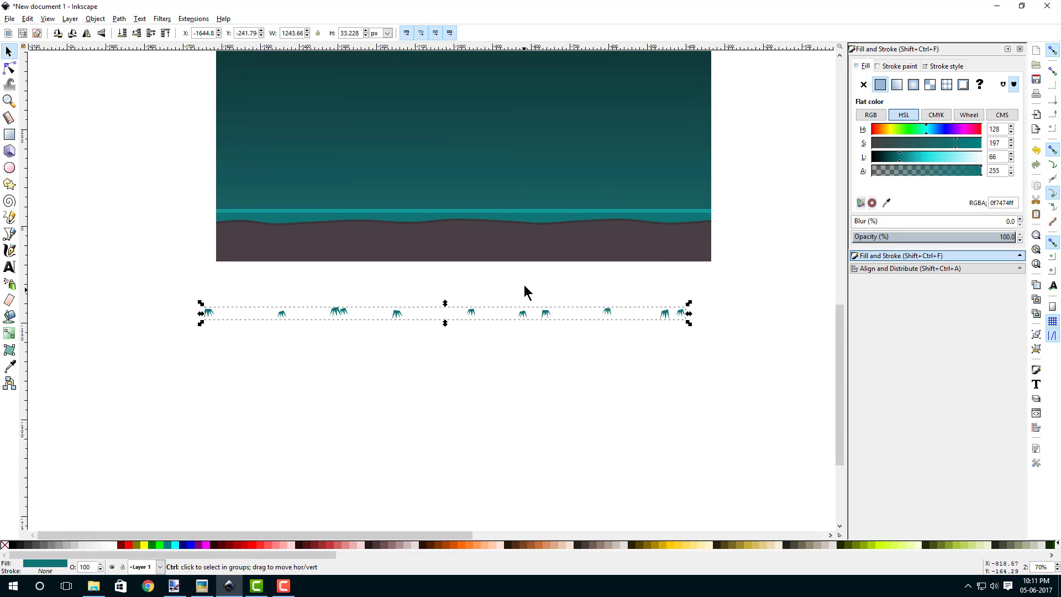
key("ctrl+z")
- Duplicate the united tufts, offset the copy down to Y of about -12.33 px and fill it with the edge shadow's colour 3b3637
scroll(489, 226, "up", 5, "ctrl")
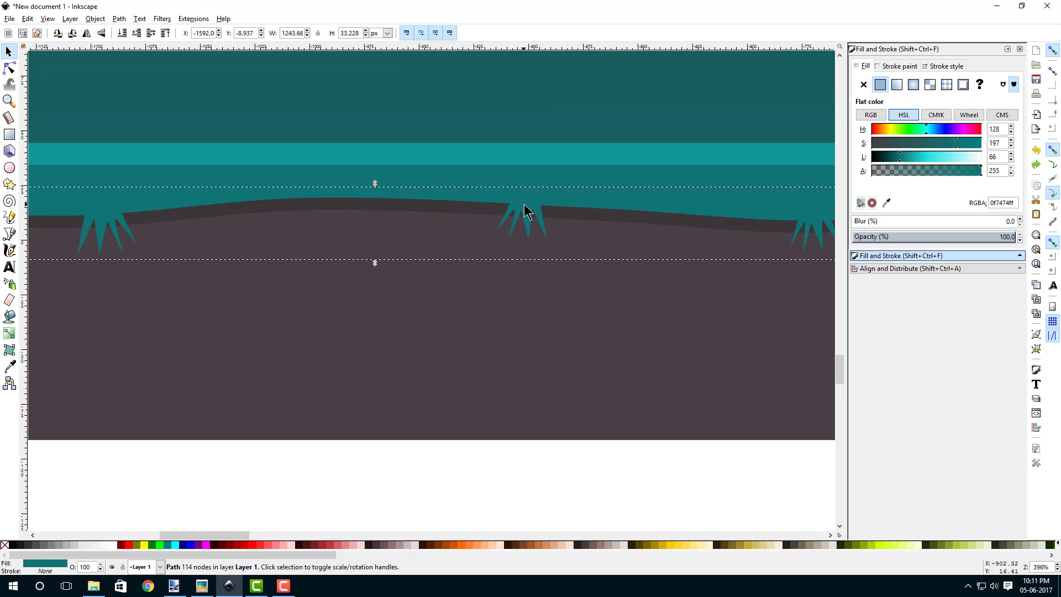
right_click(525, 206)
left_click(572, 276)
scroll(590, 213, "up", 3, "ctrl")
left_click_drag(440, 190, 444, 213)
left_click(886, 202)
left_click(663, 224)
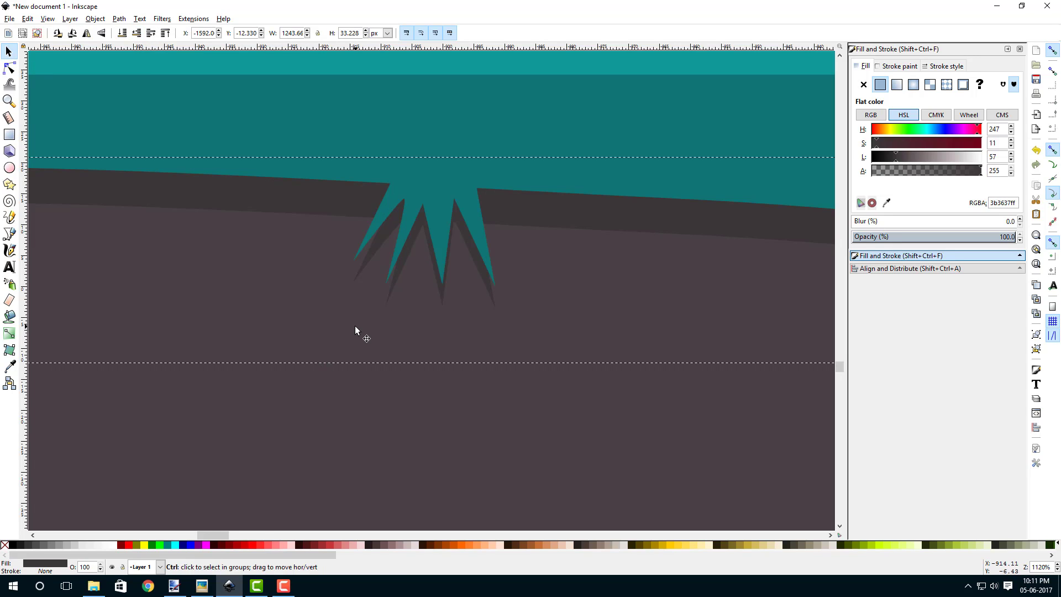
- Edit the tuft shadow's nodes under the leftmost tuft, pulling its outer tips outward so they spread beyond the teal blades
scroll(354, 326, "down", 7)
left_click(386, 433)
scroll(317, 291, "up", 6)
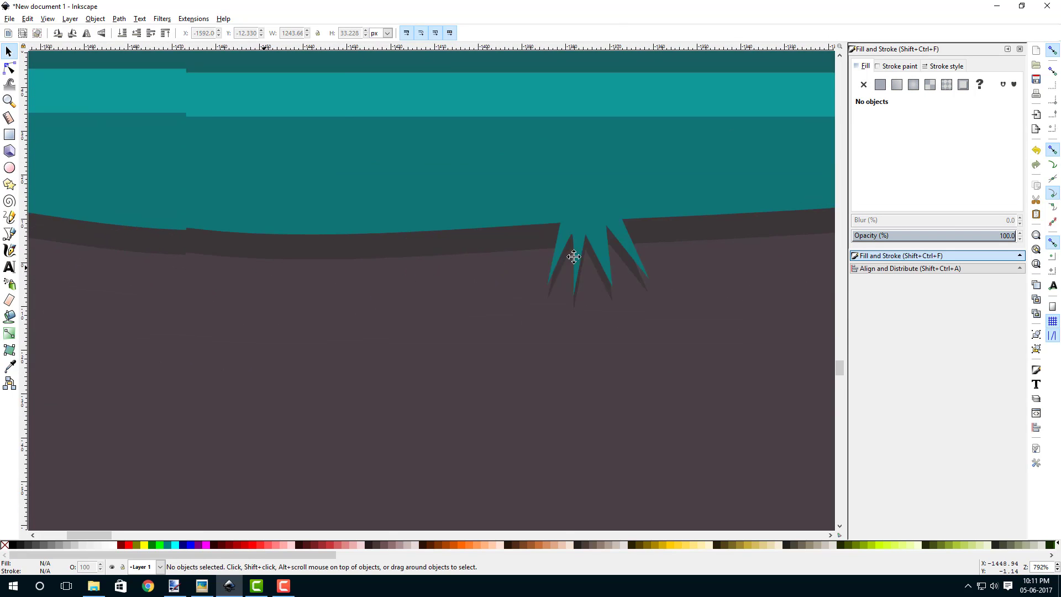
left_click_drag(573, 256, 651, 247)
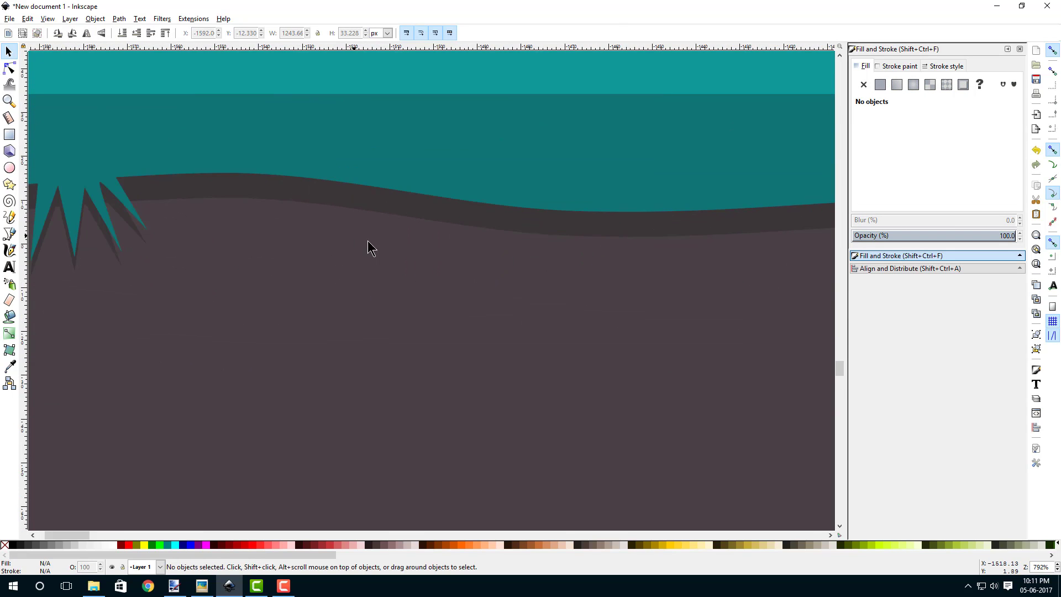
left_click_drag(367, 242, 673, 267)
scroll(397, 261, "up", 1)
left_click(320, 299)
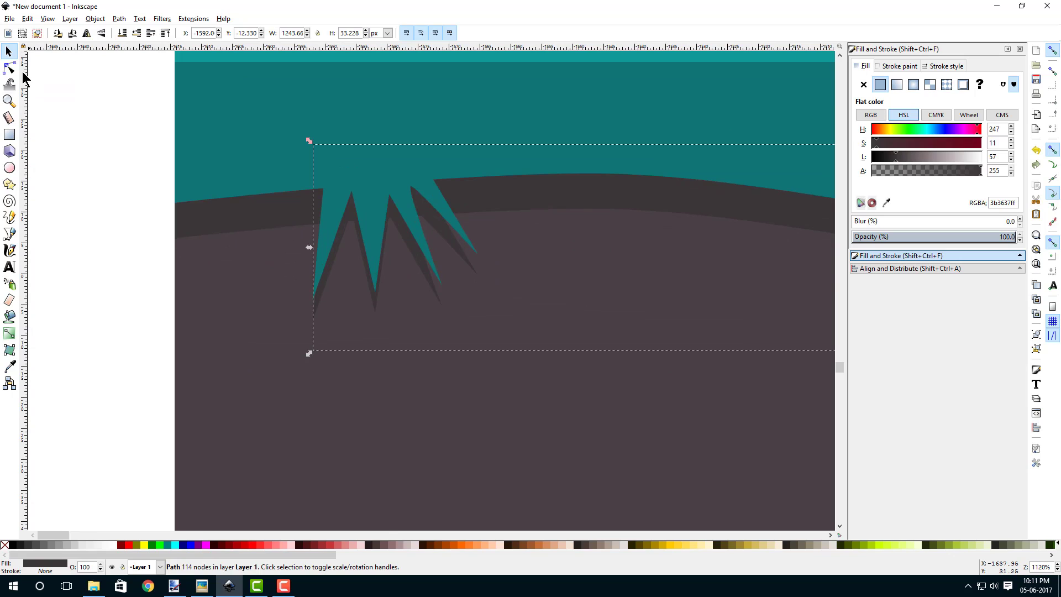
left_click(10, 68)
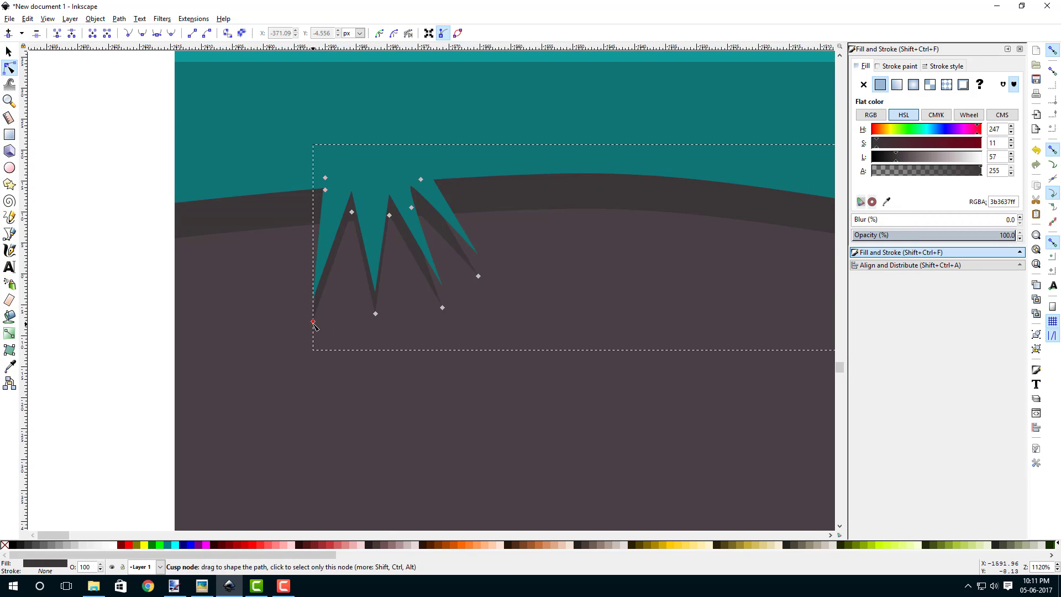
left_click_drag(312, 314, 308, 318)
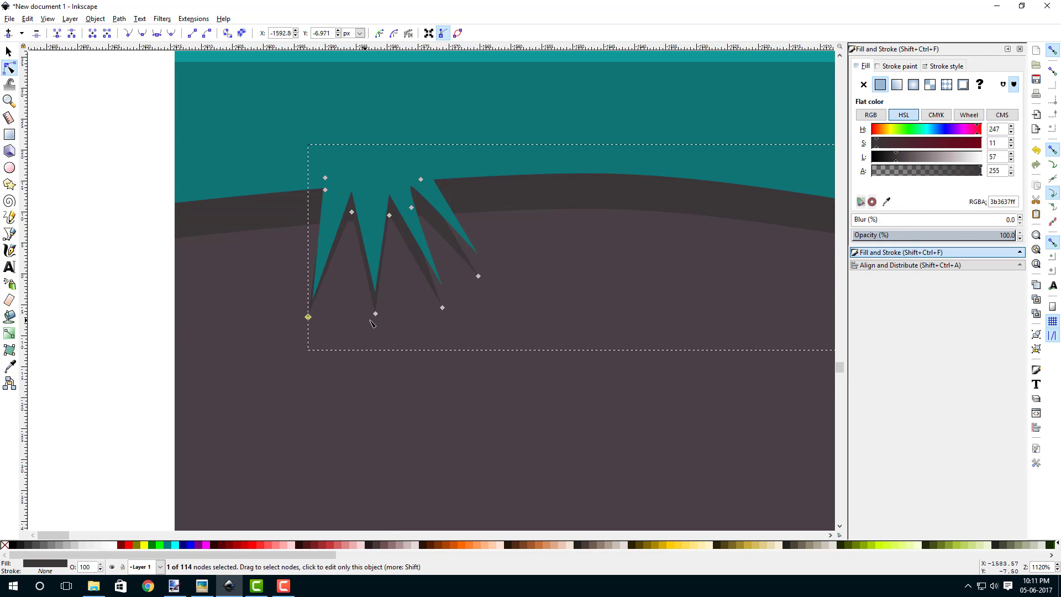
left_click_drag(443, 309, 487, 264)
- Spread the tuft shadow's blade tips outward under the second tuft from the left and adjust two of its inner notch nodes
left_click_drag(658, 322, 232, 297)
scroll(232, 296, "down", 1)
left_click_drag(519, 283, 71, 282)
scroll(388, 305, "up", 3)
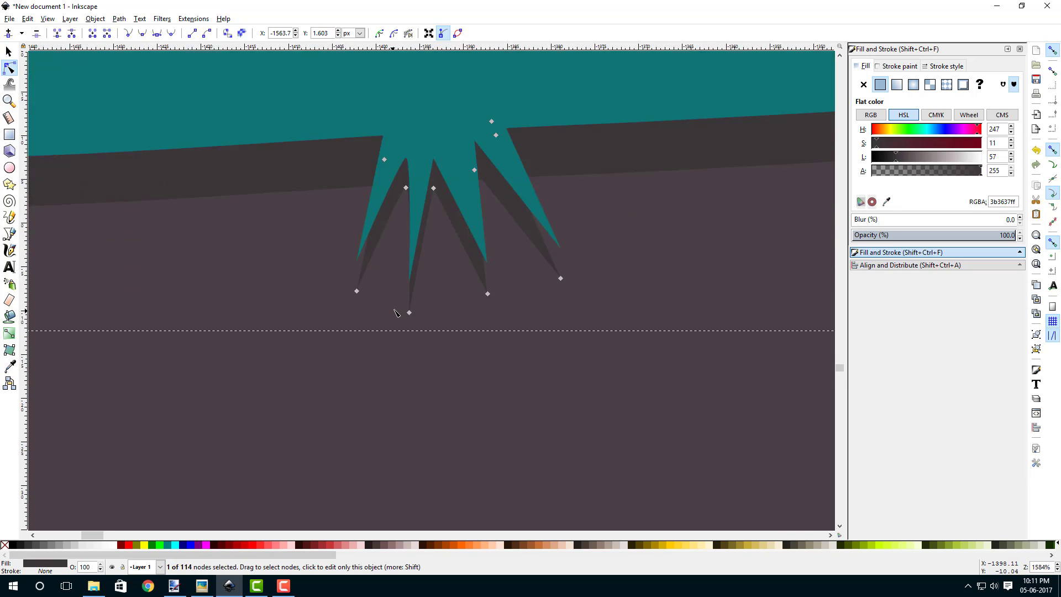
left_click_drag(416, 312, 410, 308)
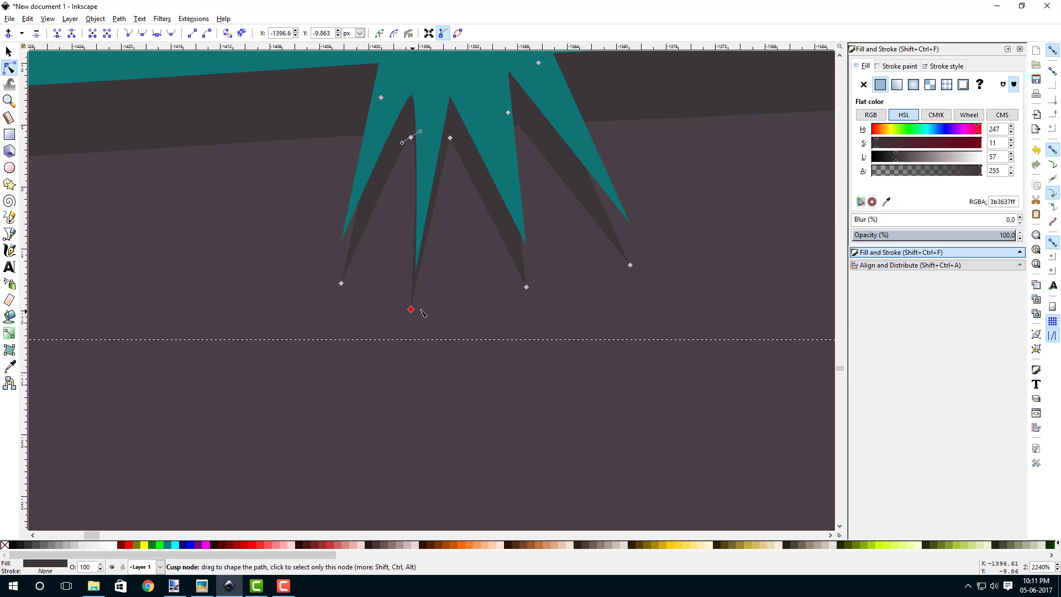
left_click_drag(525, 287, 540, 278)
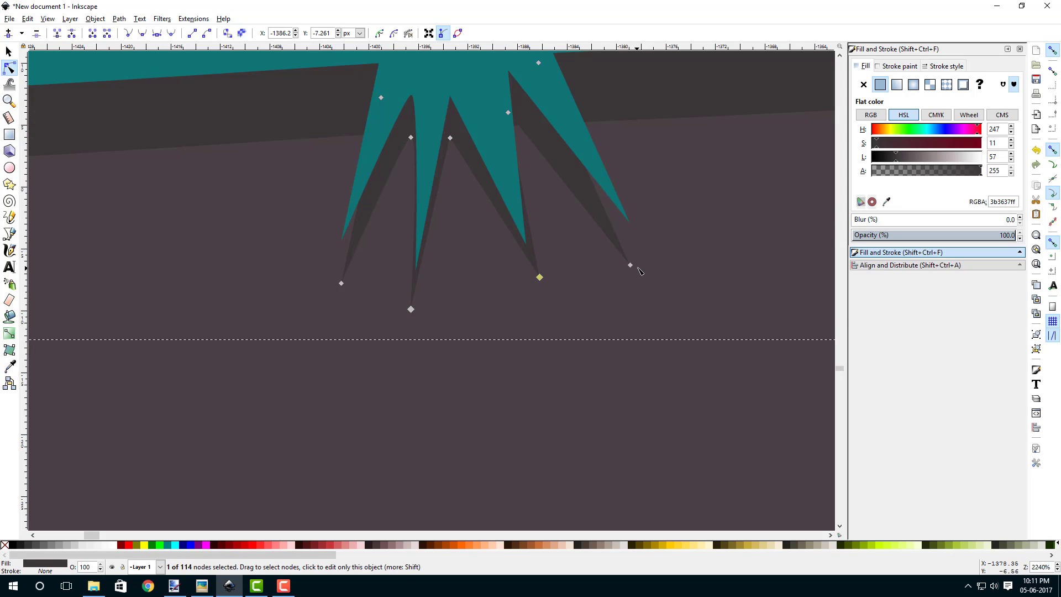
left_click_drag(630, 265, 648, 243)
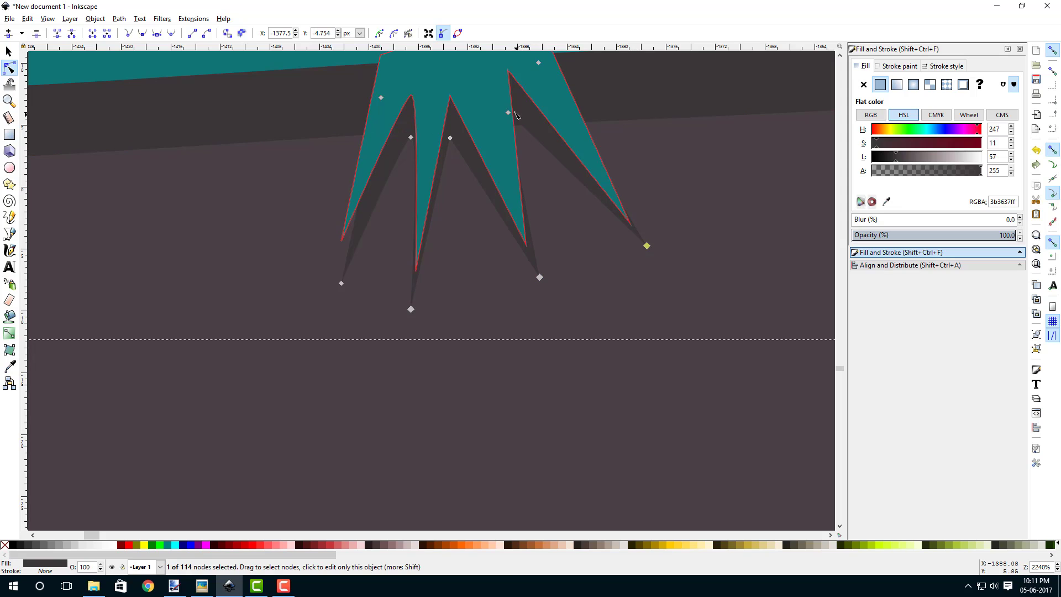
left_click_drag(508, 112, 518, 112)
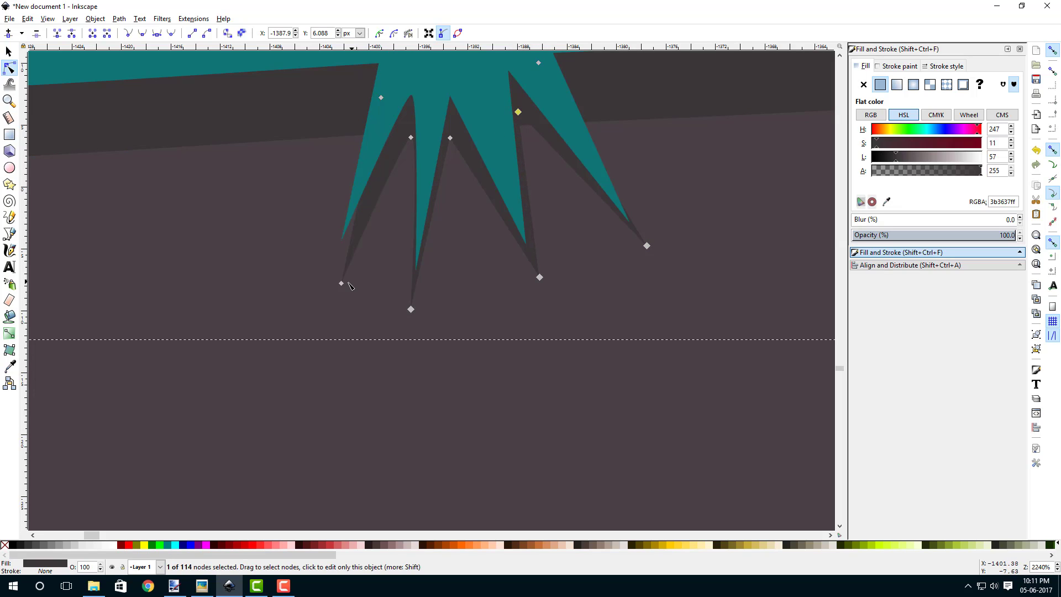
left_click_drag(341, 283, 329, 272)
scroll(337, 271, "down", 3)
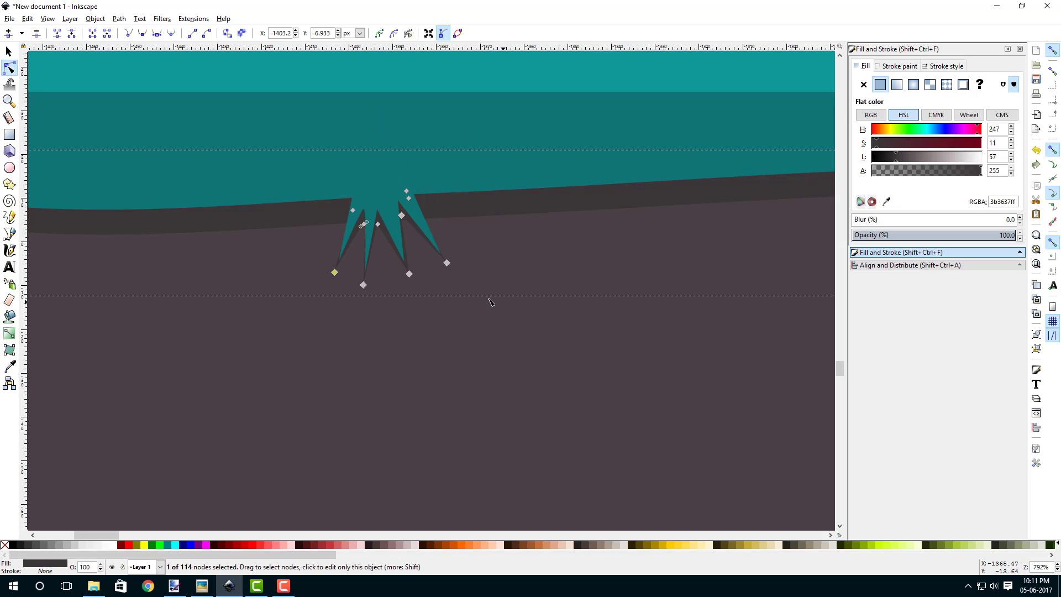
scroll(385, 285, "up", 5)
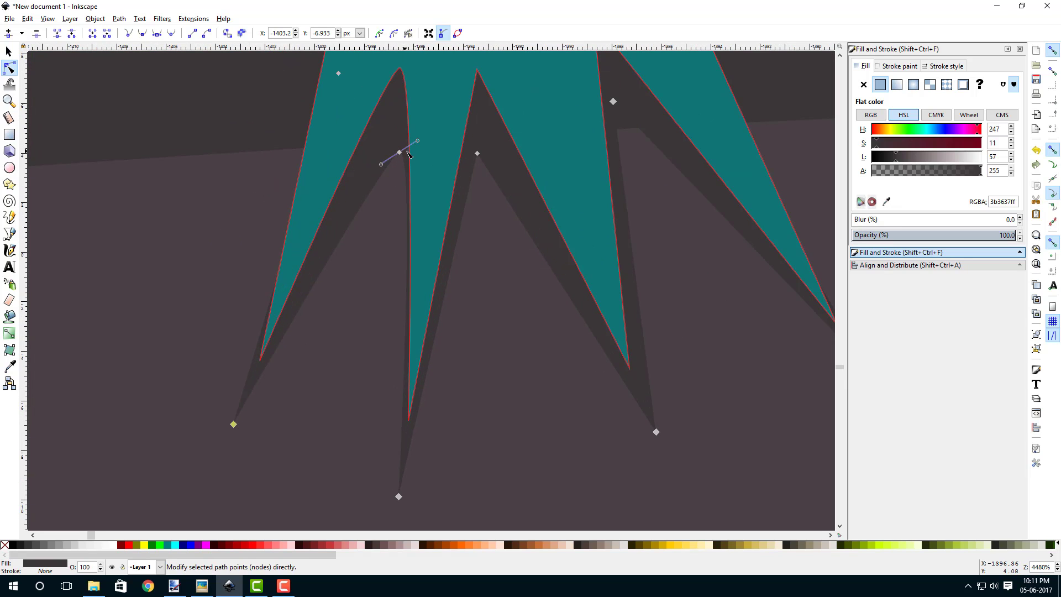
left_click_drag(400, 153, 396, 149)
scroll(481, 274, "down", 8)
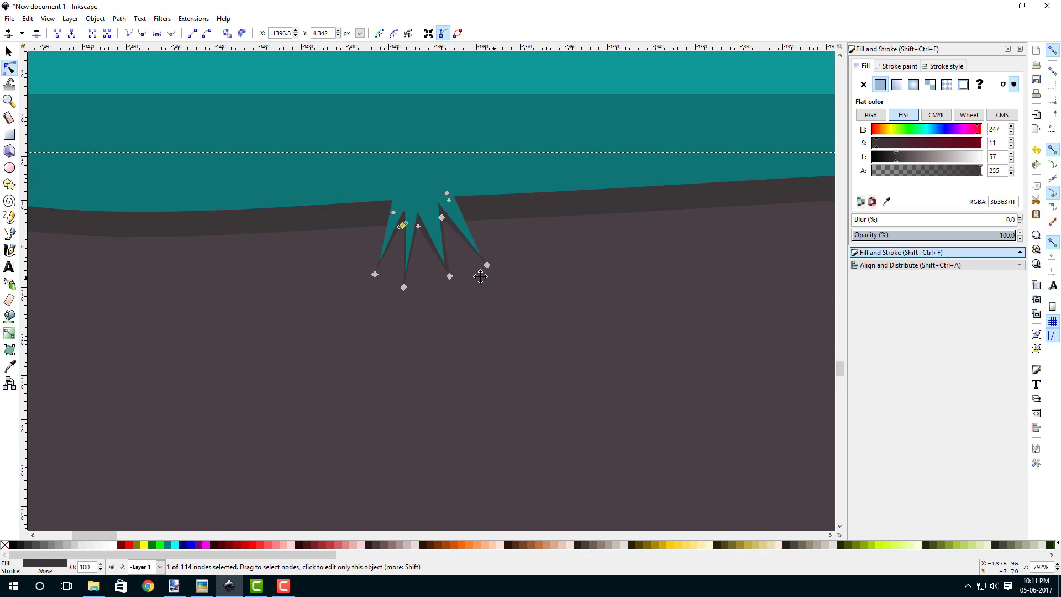
- Pull the shadow's blade tips outward under the overlapping pair of tufts near the ground's left part, and deselect the shadow
scroll(314, 273, "up", 4)
scroll(403, 313, "up", 2)
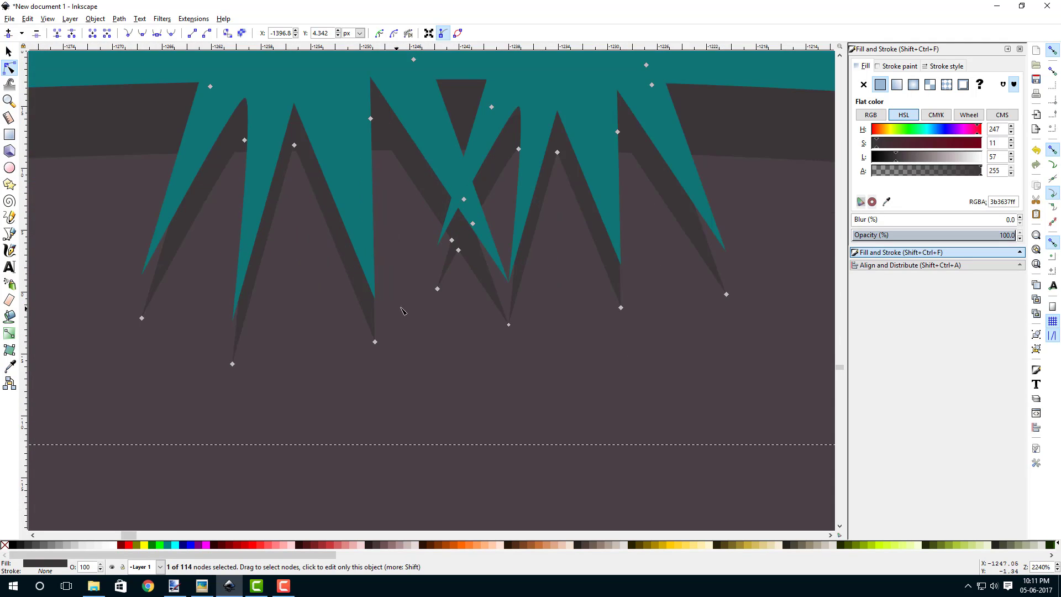
left_click_drag(424, 279, 428, 280)
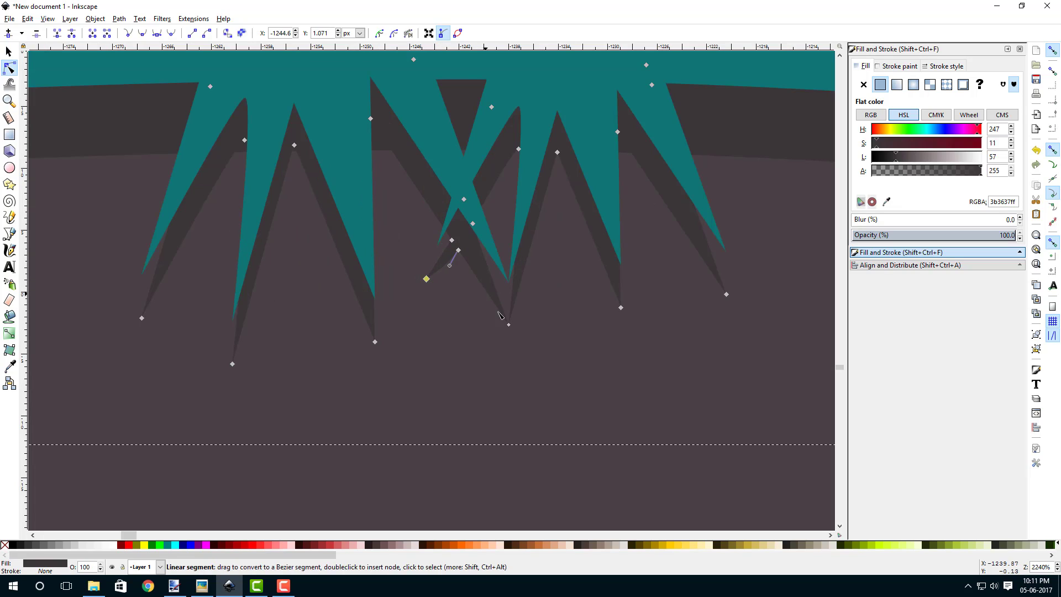
mouse_move(523, 321)
left_mouse_down()
mouse_move(534, 322)
mouse_move(505, 293)
mouse_move(532, 308)
left_mouse_up()
left_click_drag(375, 342, 386, 336)
left_click_drag(232, 364, 224, 353)
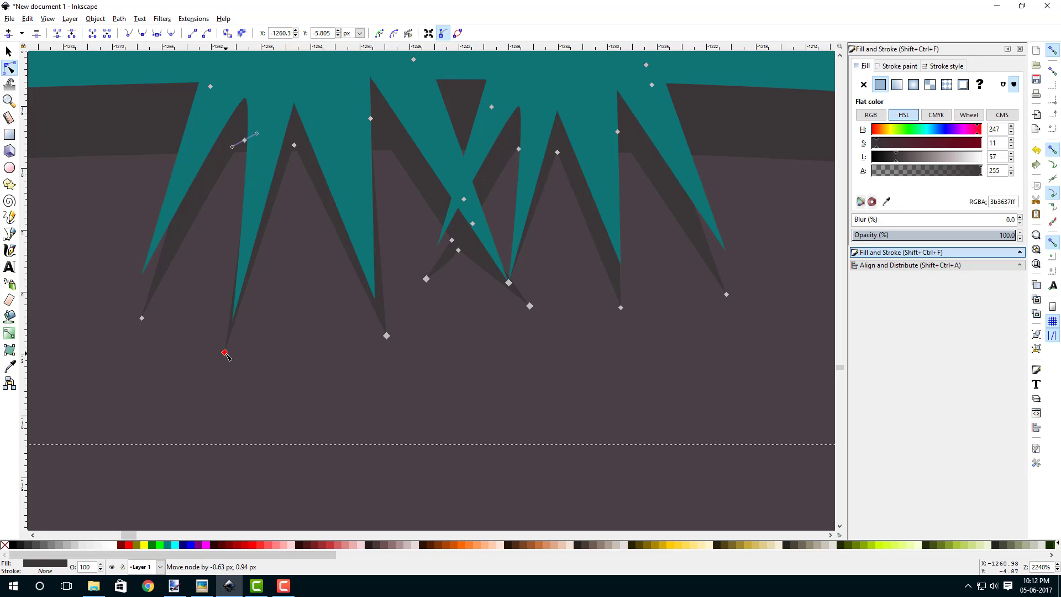
left_click_drag(142, 318, 128, 299)
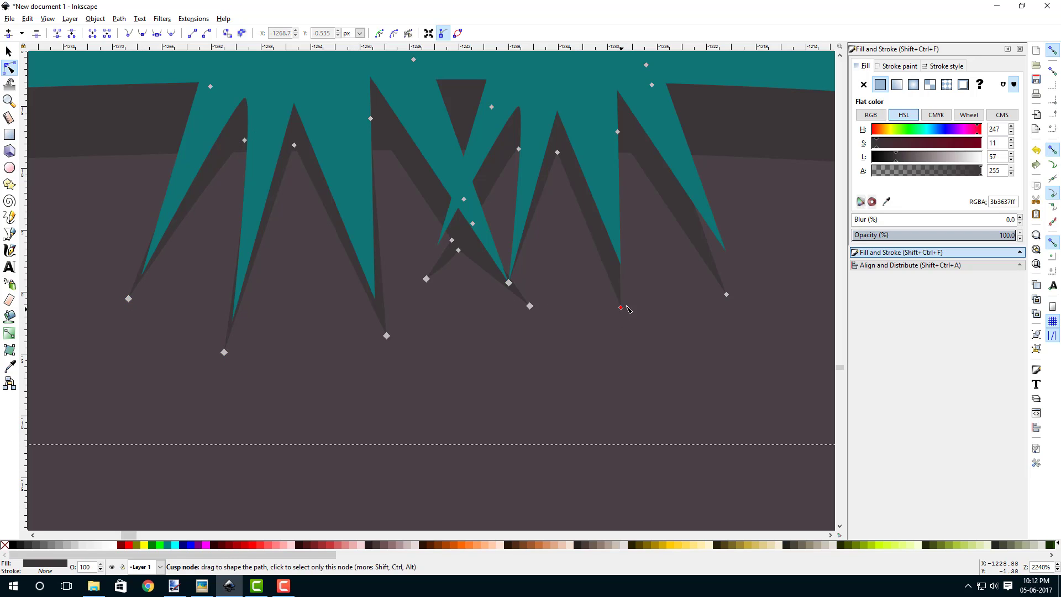
left_click_drag(621, 307, 635, 302)
left_click_drag(726, 295, 739, 274)
scroll(545, 327, "down", 7)
left_click_drag(599, 357, 338, 281)
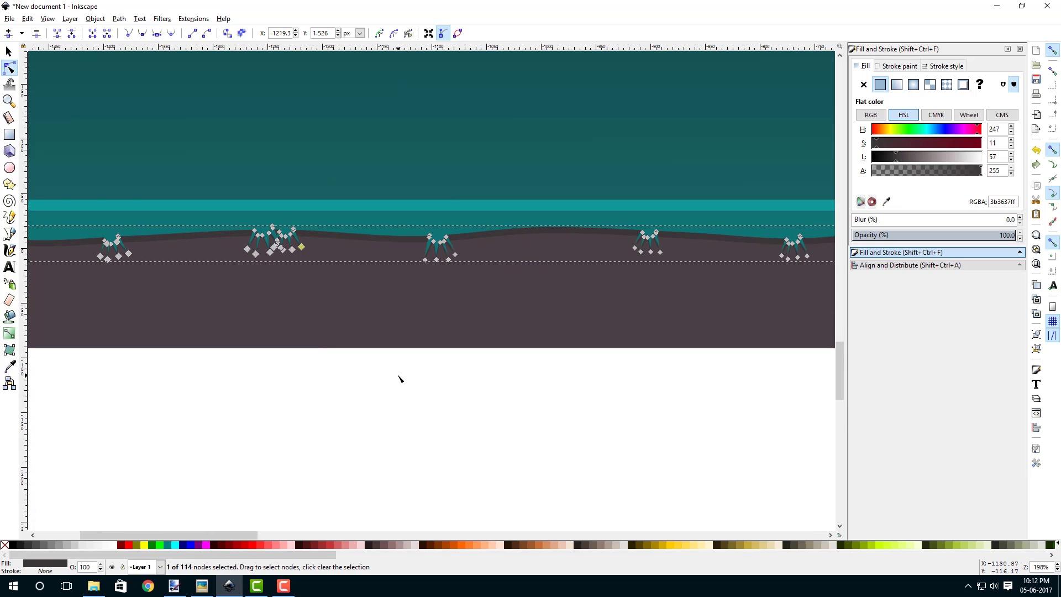
left_click(398, 375)
left_click_drag(524, 361, 387, 356)
left_click(389, 356)
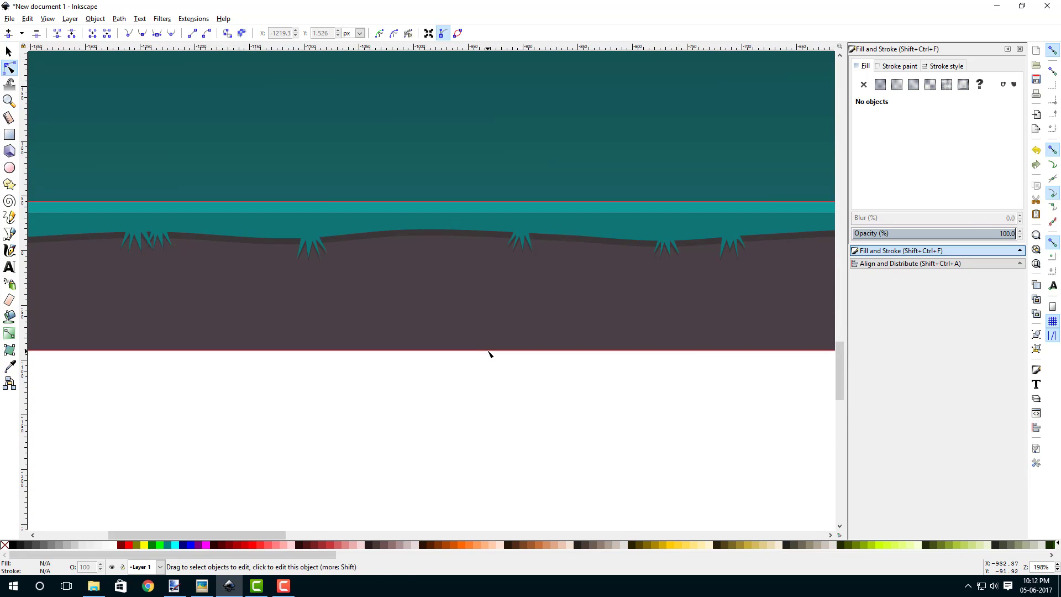
- Examine the grass tufts and their shadows along the whole ground edge, from end to end
scroll(488, 353, "down", 3)
scroll(346, 293, "up", 2)
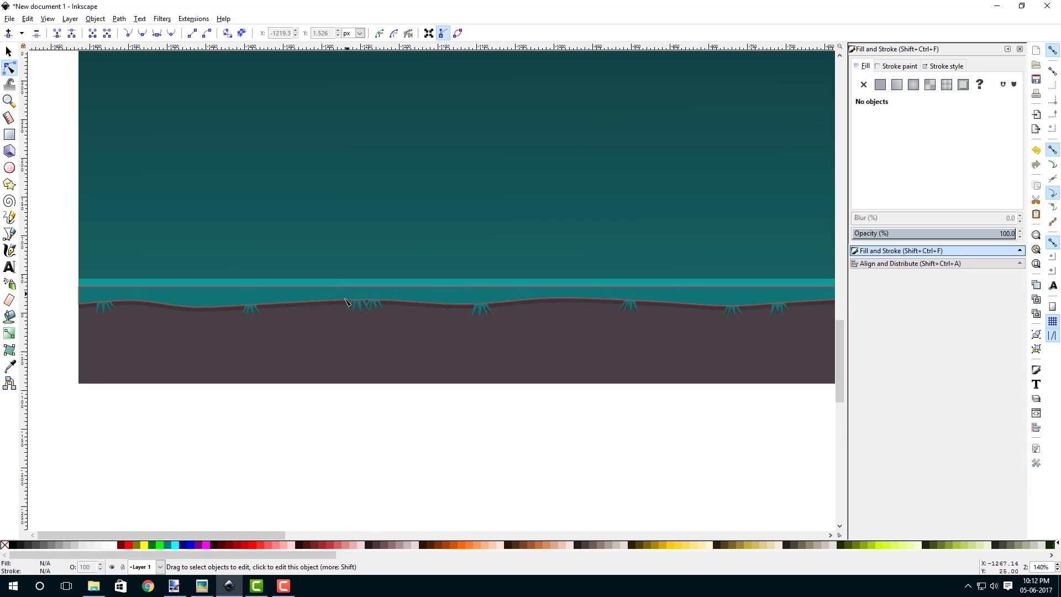
scroll(295, 325, "down", 1)
scroll(502, 325, "up", 1)
left_click_drag(569, 321, 155, 320)
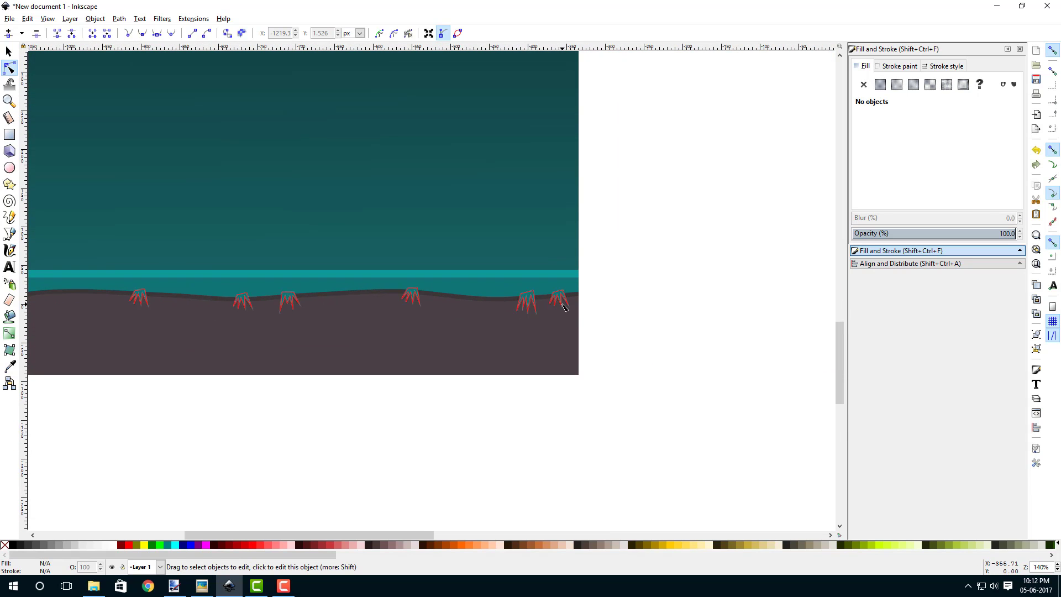
scroll(561, 307, "up", 1)
left_click_drag(336, 340, 617, 337)
scroll(626, 333, "down", 2)
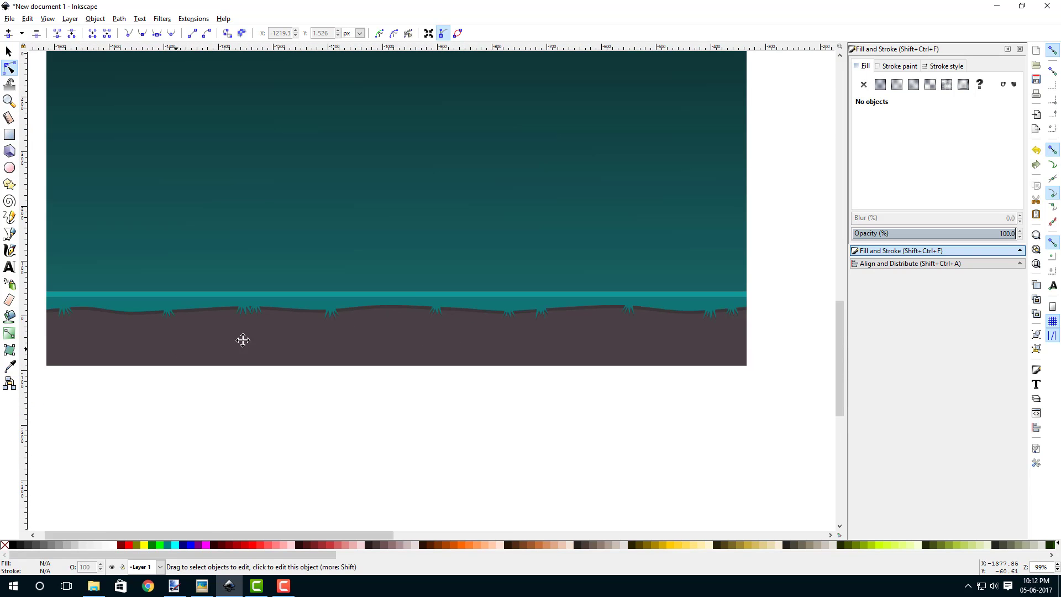
left_click_drag(243, 340, 331, 328)
scroll(311, 322, "up", 1)
left_click_drag(484, 333, 382, 322)
scroll(398, 313, "down", 2)
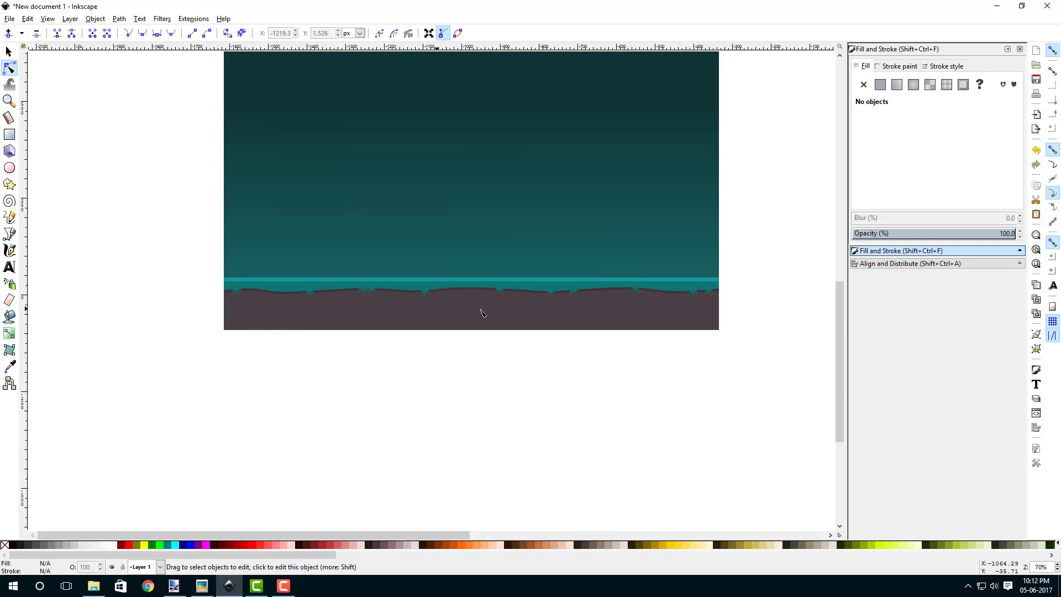
left_click_drag(279, 334, 355, 332)
scroll(341, 312, "up", 1)
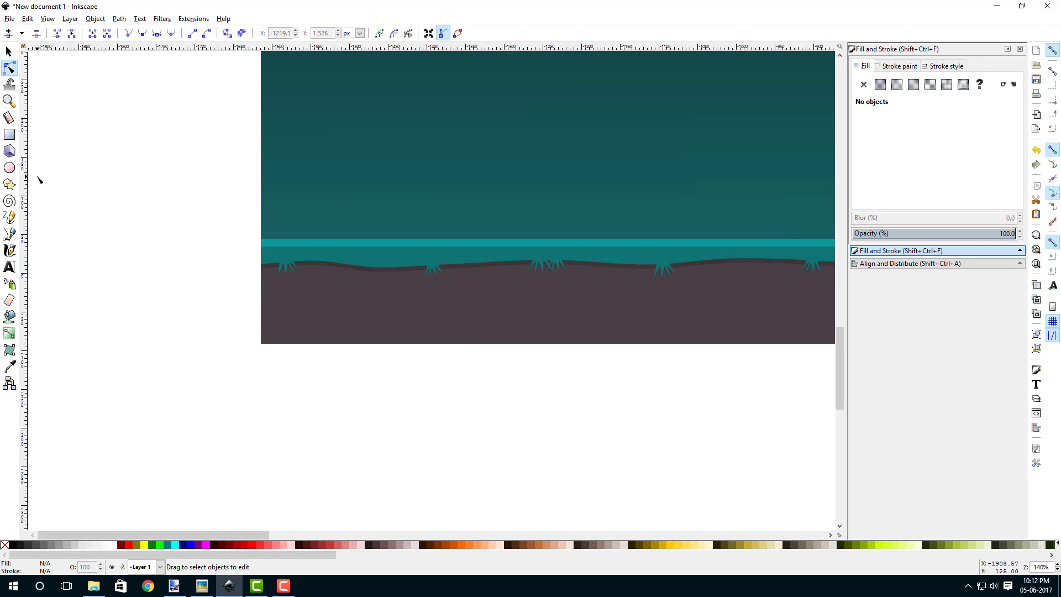
- Draw a closed four-point patch about 91 px wide with straight segments in the brown ground, below the two leftmost tufts
left_click(9, 233)
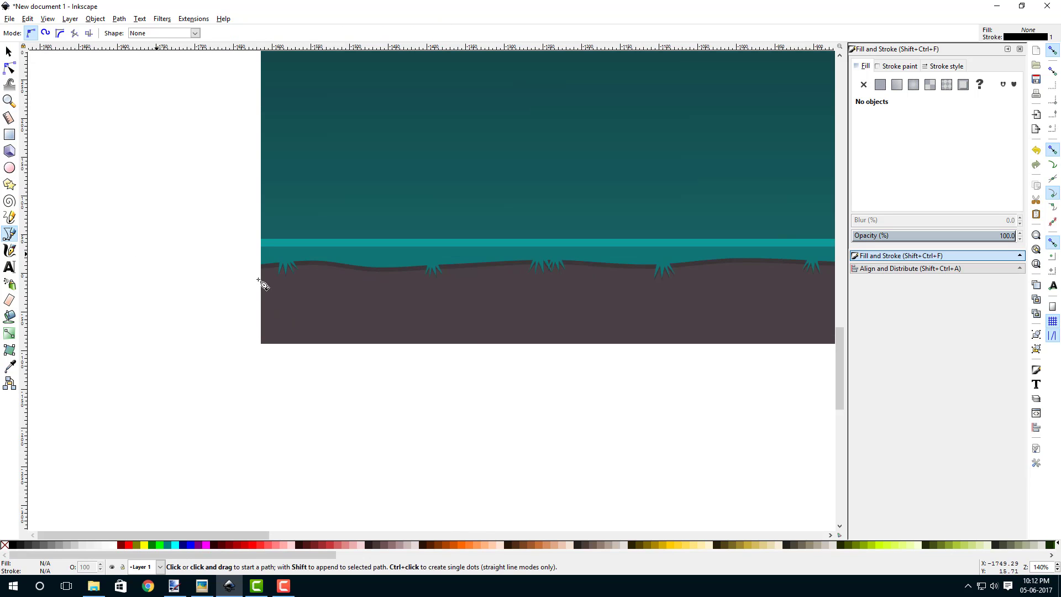
scroll(320, 296, "up", 1)
left_click(319, 287)
left_click(288, 303)
left_click(347, 317)
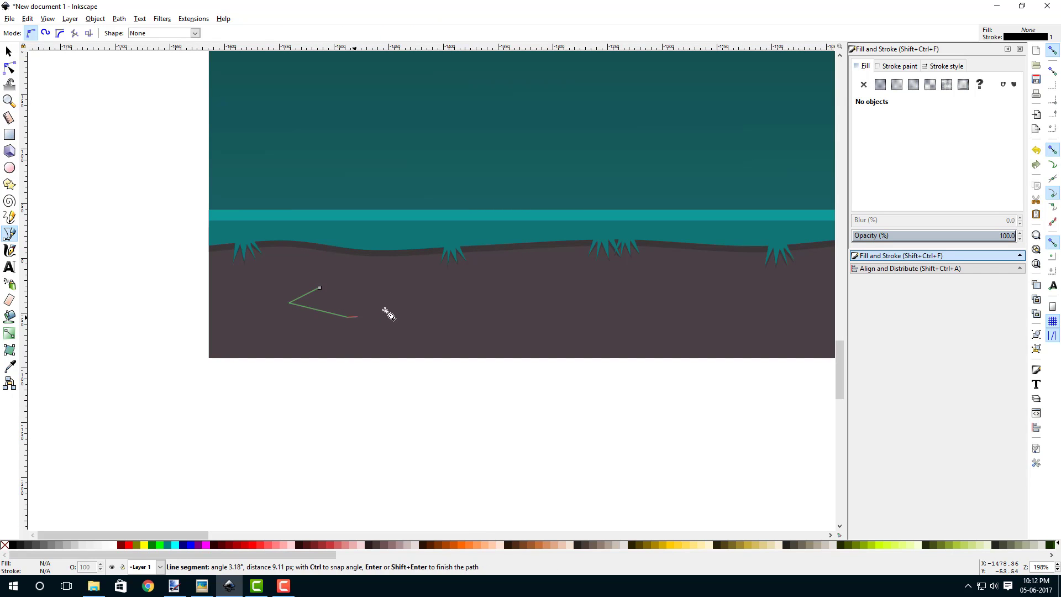
left_click(390, 306)
left_click(319, 287)
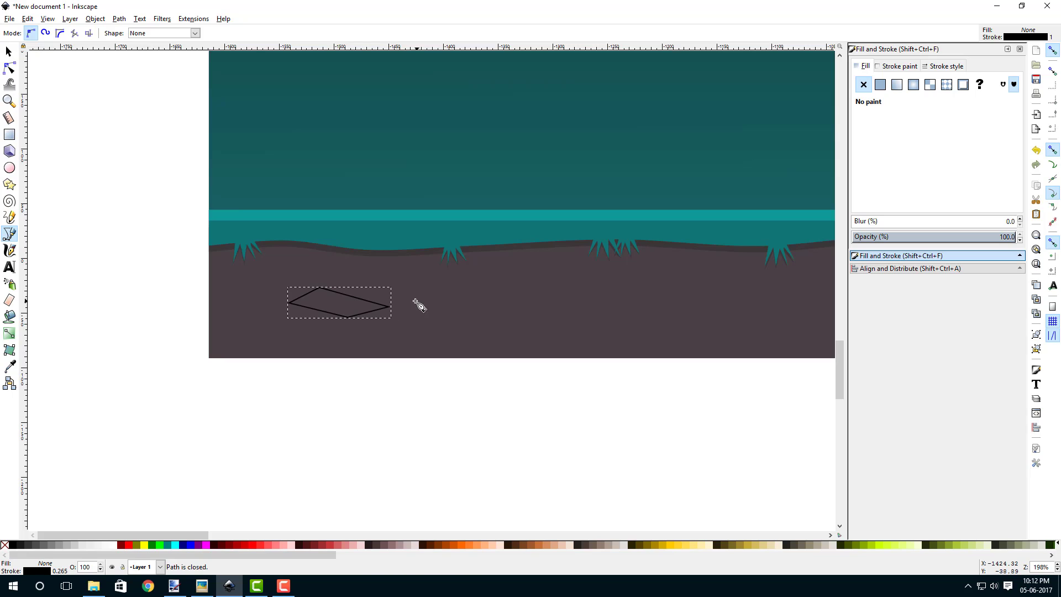
- Give the four-point patch a flat 3b3637 fill and remove its stroke
left_click(879, 86)
left_click(892, 67)
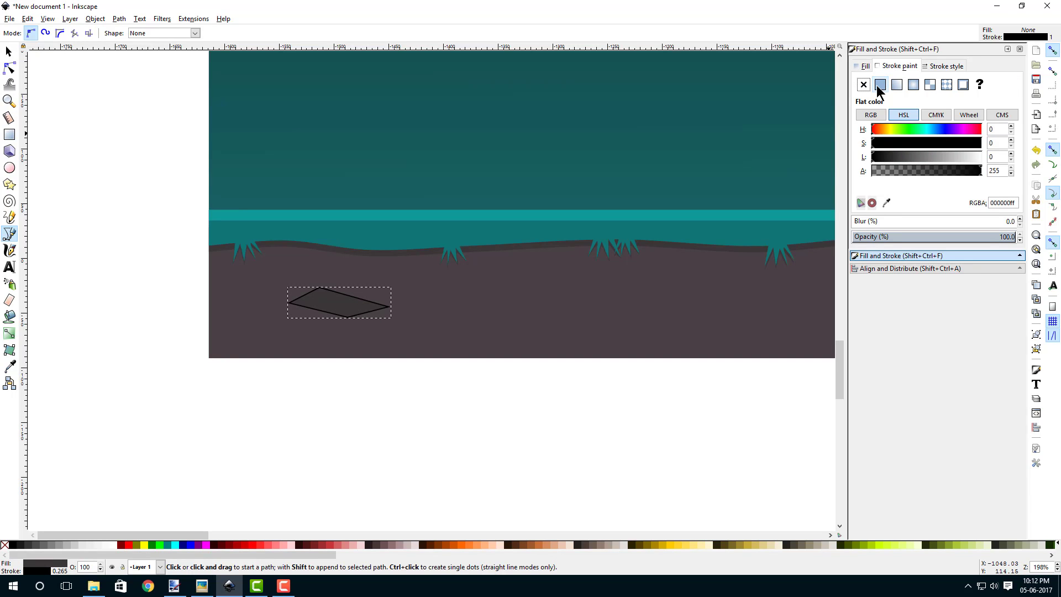
left_click(864, 85)
left_click(862, 65)
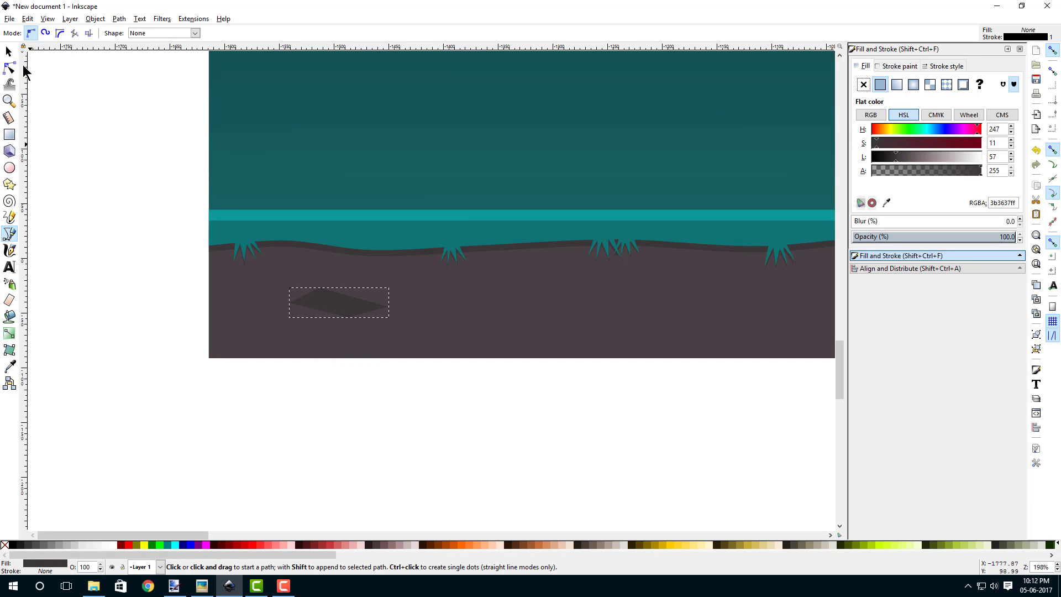
- Make all four nodes of the patch auto-smooth, shift it slightly to about X -1542, Y -55.8 px, and deselect it
left_click(10, 67)
left_click_drag(247, 382, 438, 275)
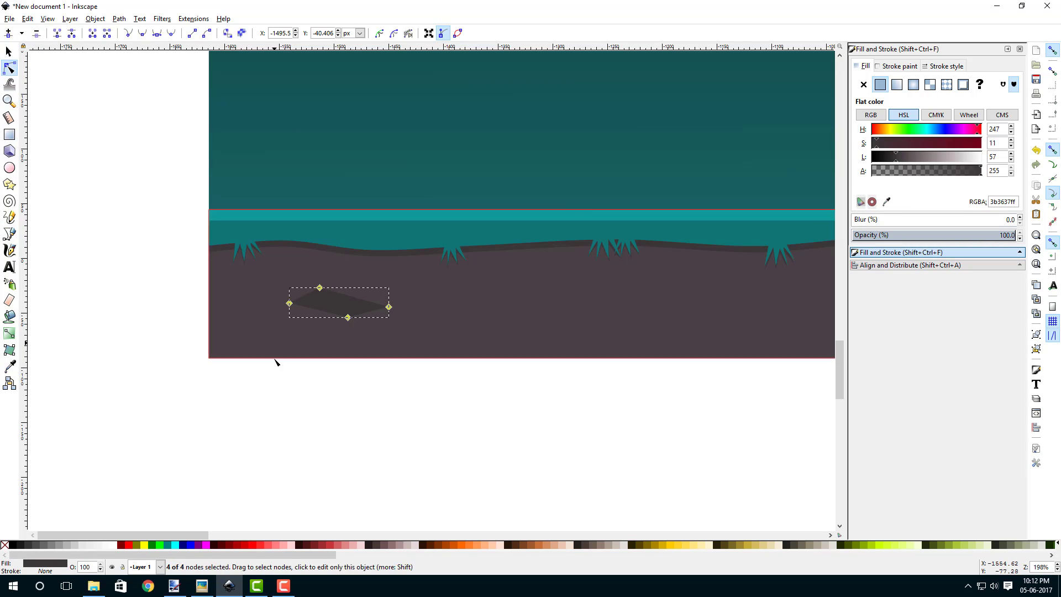
left_click_drag(244, 396, 423, 274)
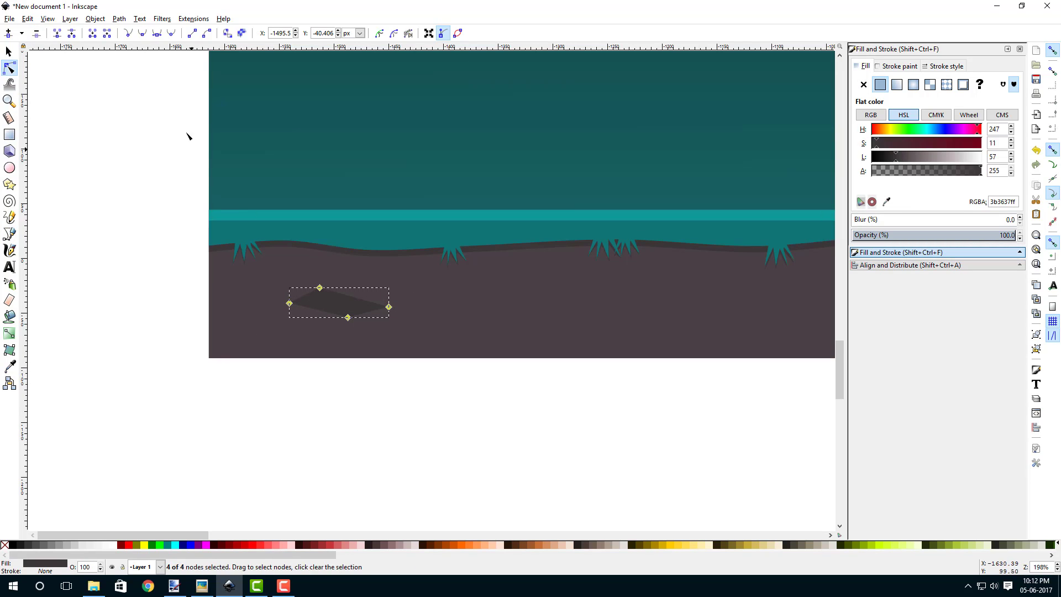
left_click(171, 35)
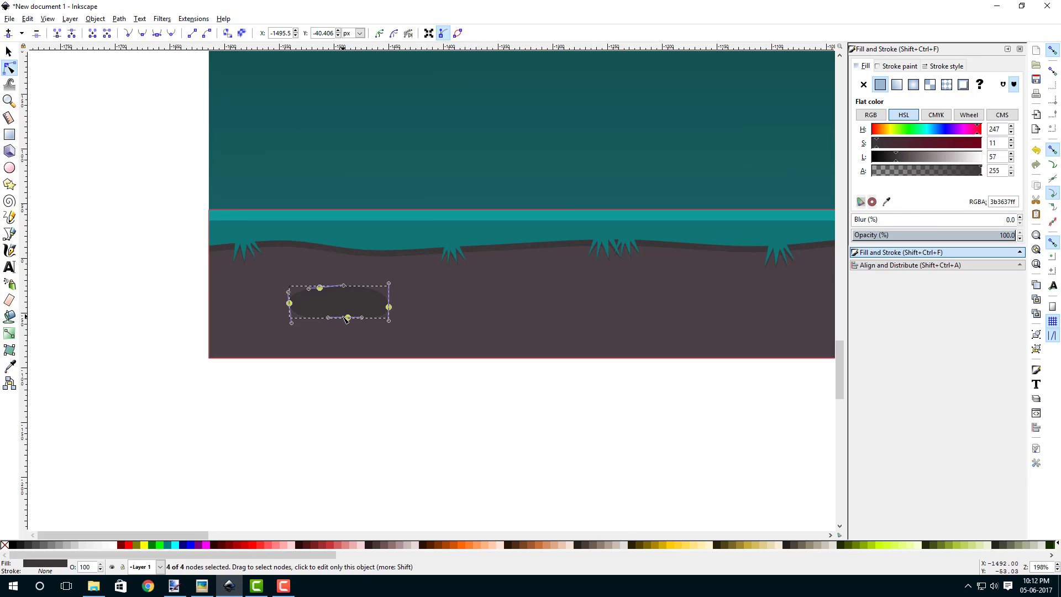
left_click(7, 53)
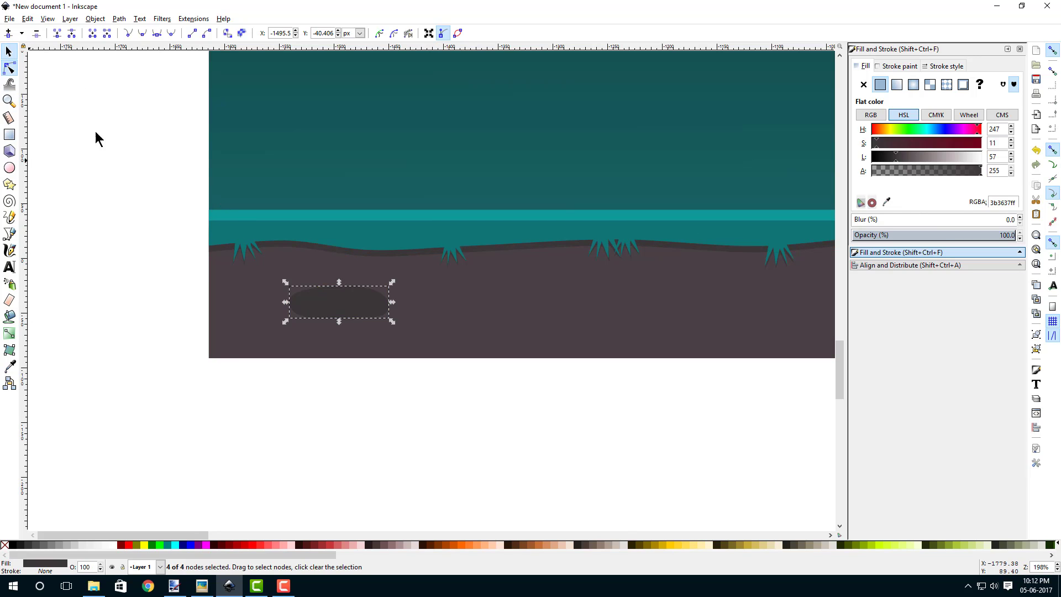
left_click(95, 131)
left_click_drag(382, 307, 276, 313)
scroll(259, 308, "down", 2)
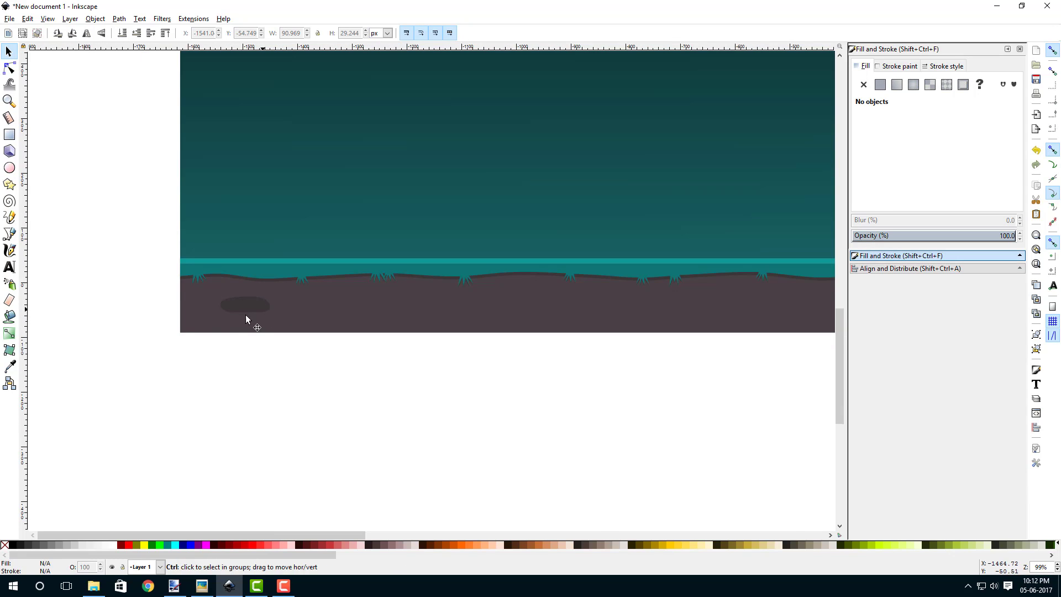
left_click(241, 306)
left_click(121, 208)
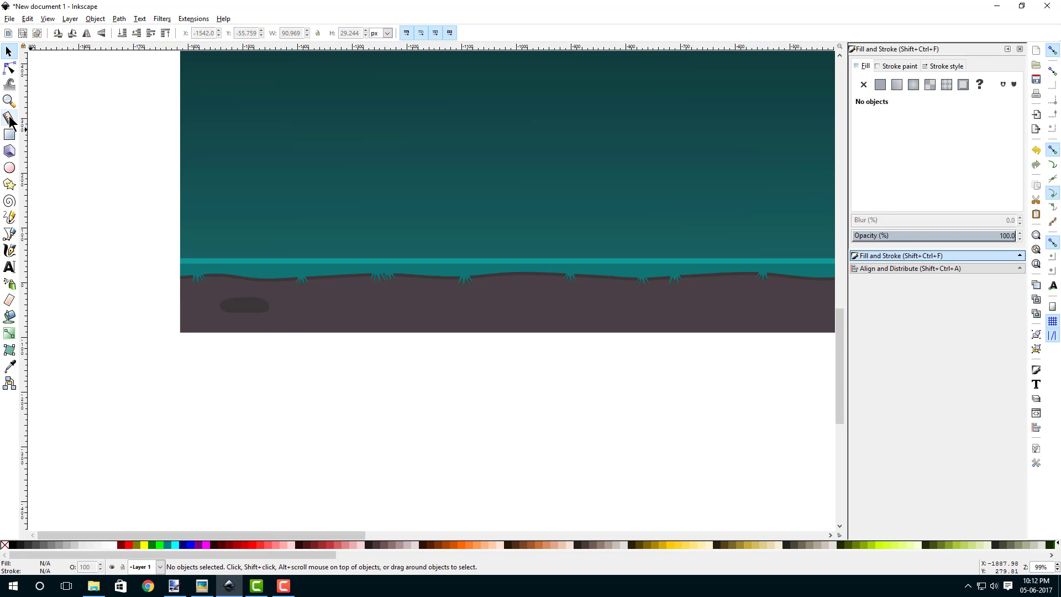
- Draw a smaller triangular patch in the ground below the overlapping tuft pair, with a flat 3b3637 fill and no stroke
left_click(9, 234)
left_click(363, 299)
left_click(353, 312)
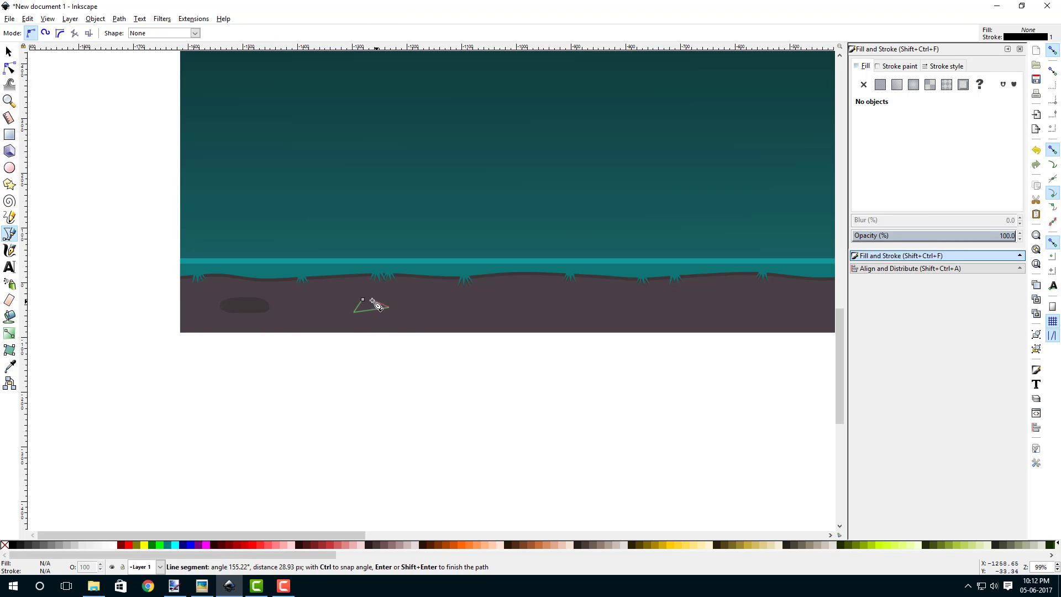
left_click(363, 298)
left_click(880, 84)
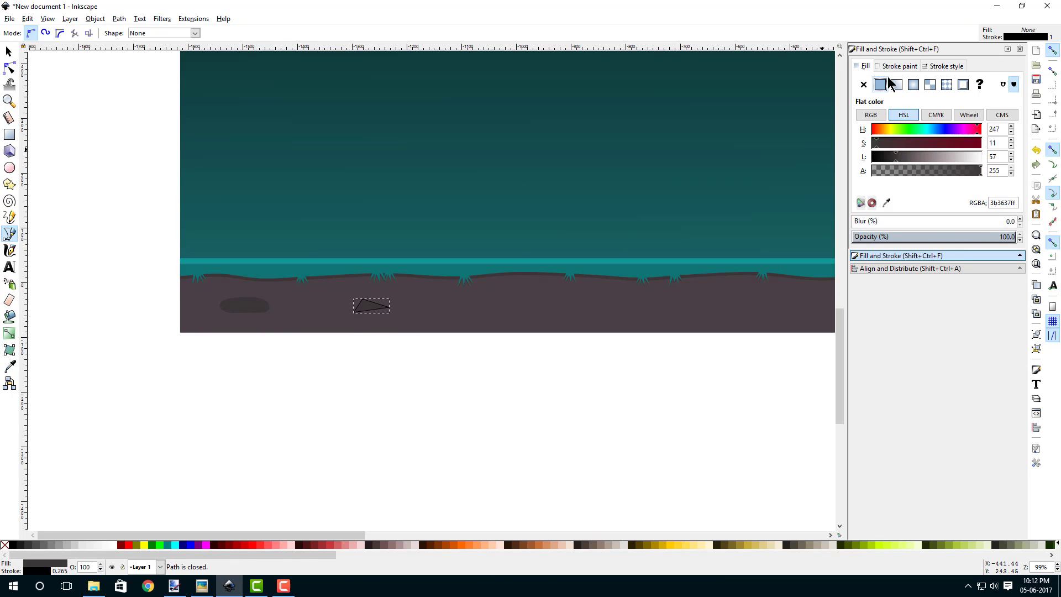
left_click(892, 67)
left_click(864, 84)
left_click(865, 66)
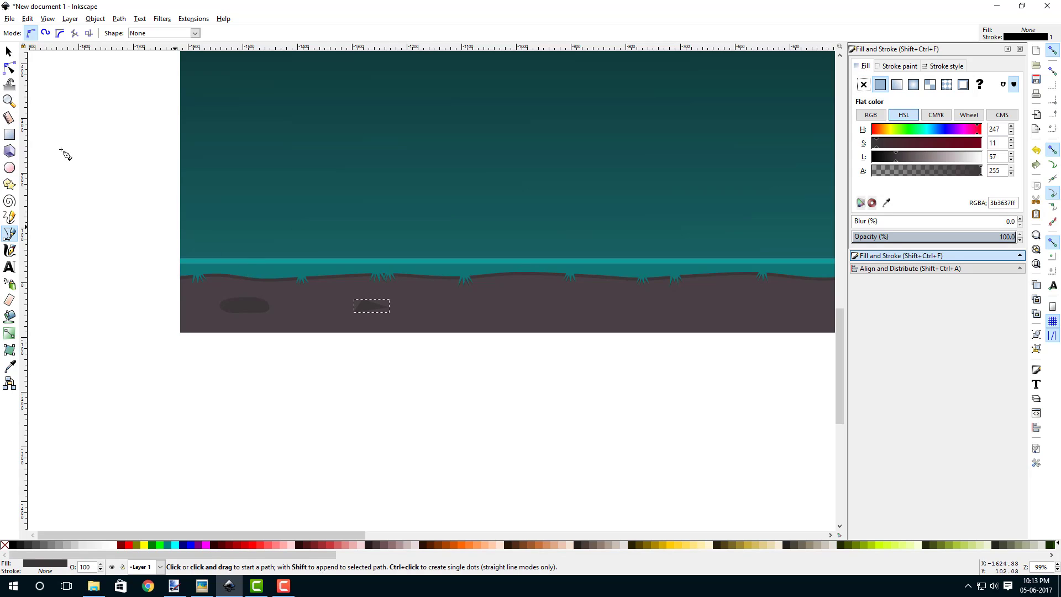
- Round the triangular patch by making all three of its nodes auto-smooth
left_click(9, 68)
left_click_drag(336, 370, 411, 284)
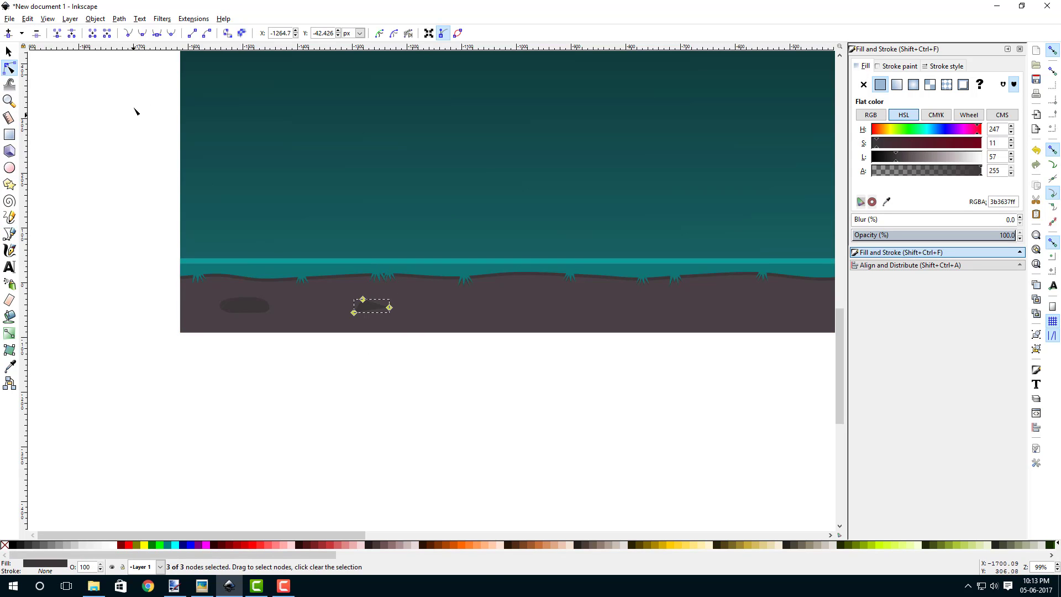
left_click(171, 34)
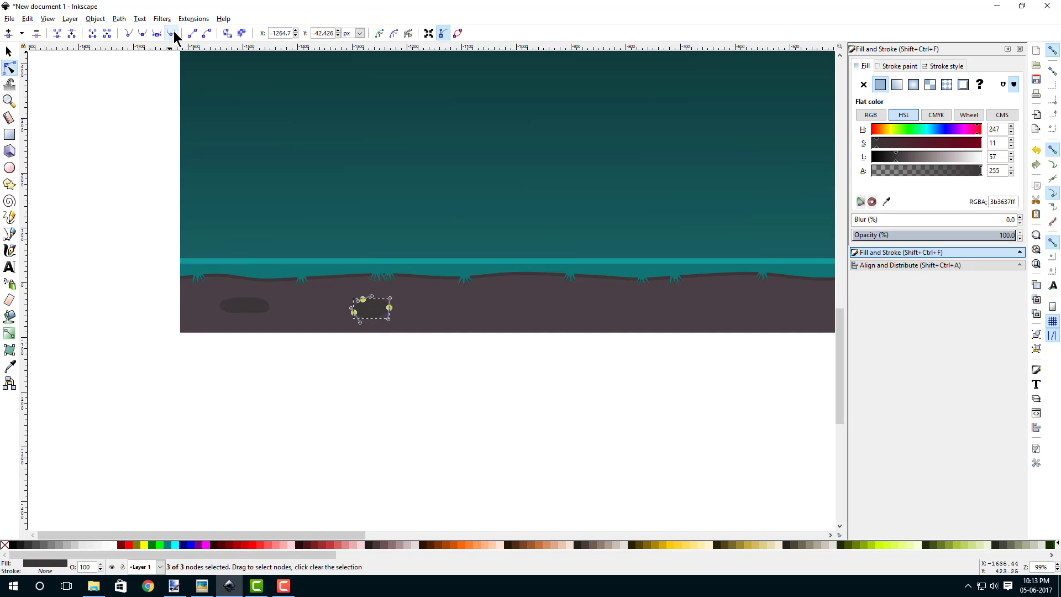
- Draw a small closed four-point patch in the ground to the right of the existing patches, with a flat 3b3637 fill and no stroke
left_click(9, 236)
scroll(400, 326, "up", 1)
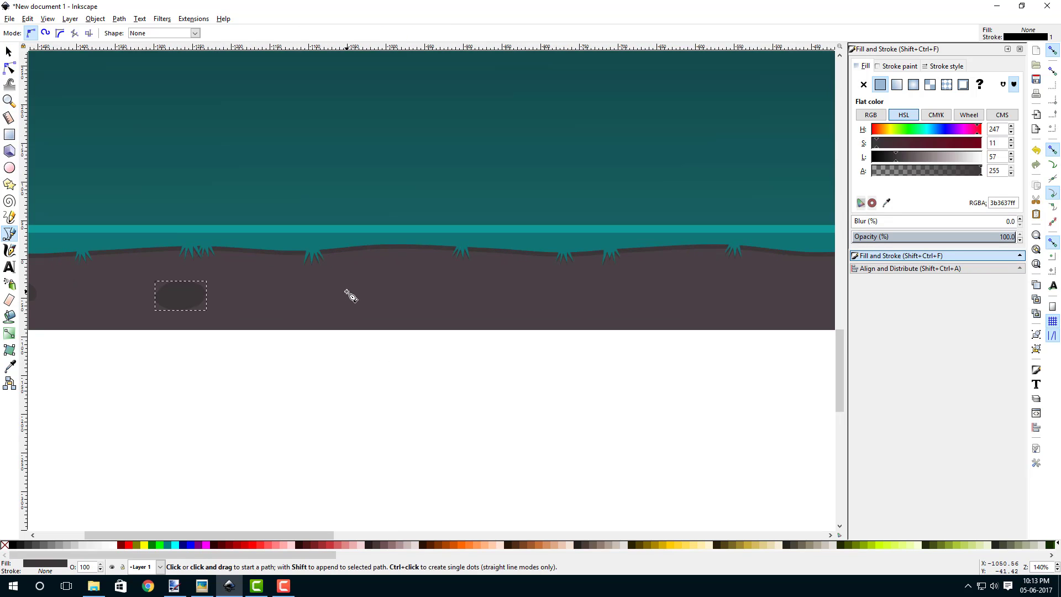
left_click(380, 290)
left_click(418, 297)
left_click(417, 285)
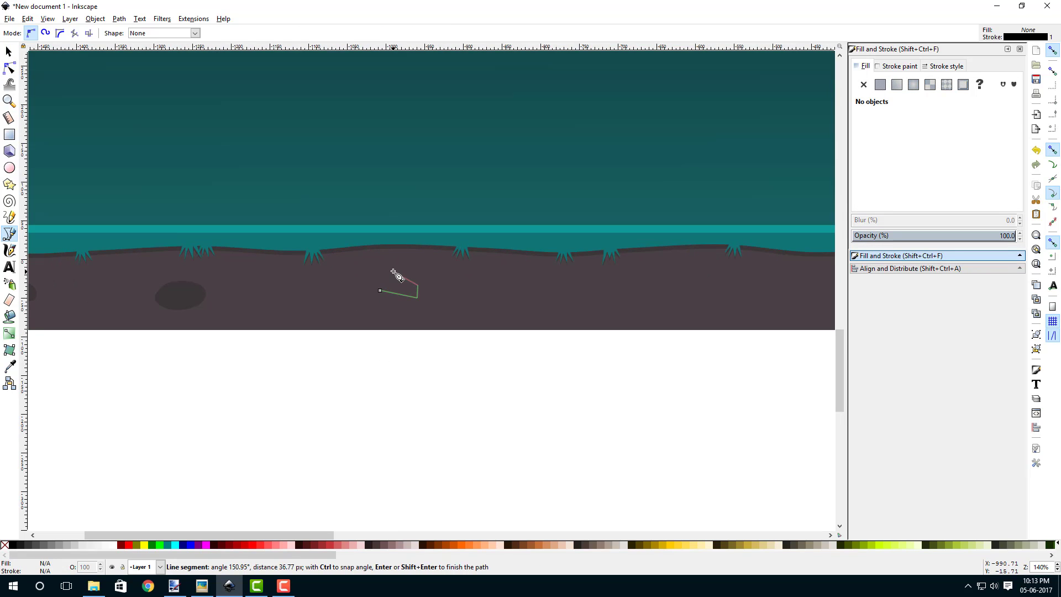
left_click(399, 267)
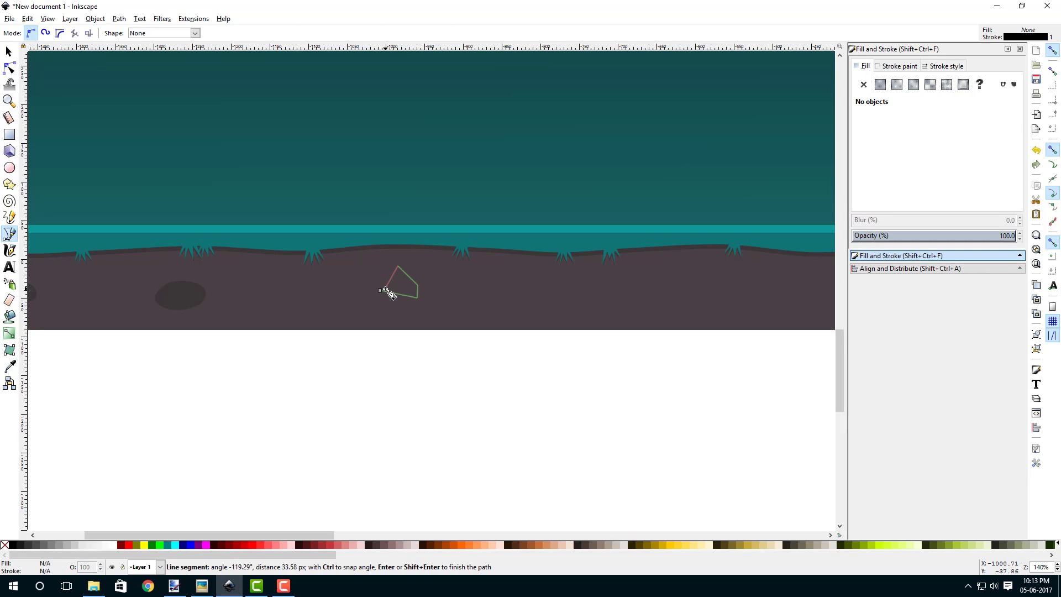
left_click(380, 290)
left_click(881, 86)
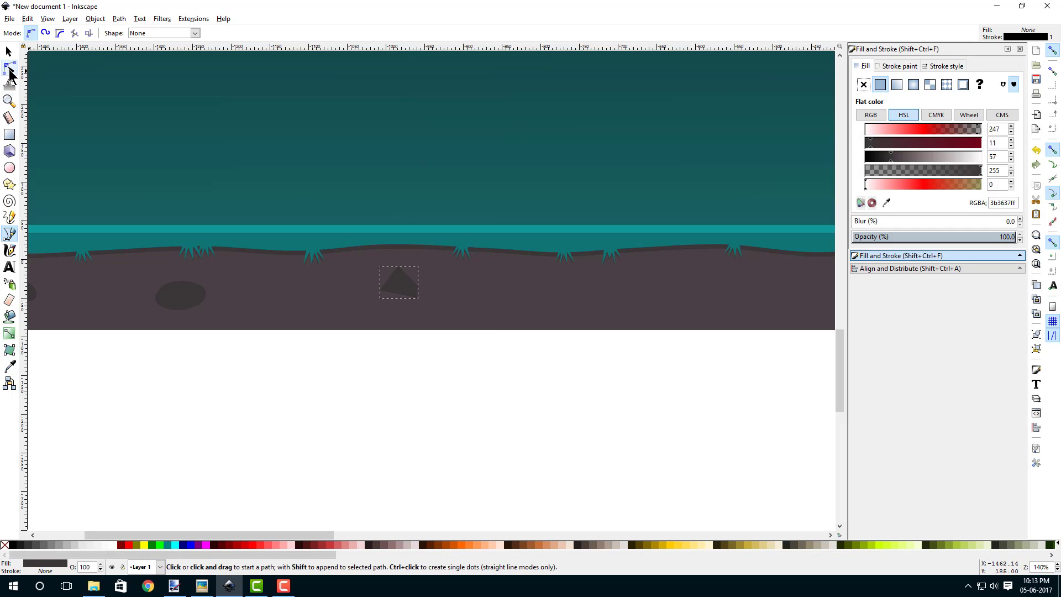
- Round the new patch by making all four of its nodes auto-smooth, and deselect it
left_click(9, 70)
left_click_drag(340, 380, 463, 252)
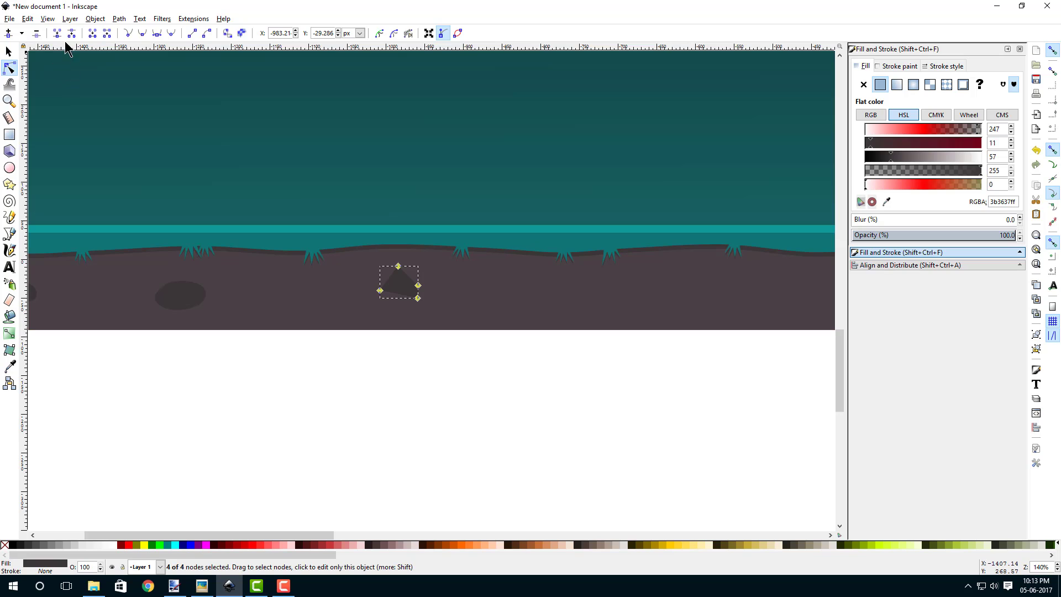
left_click(170, 34)
left_click(380, 341)
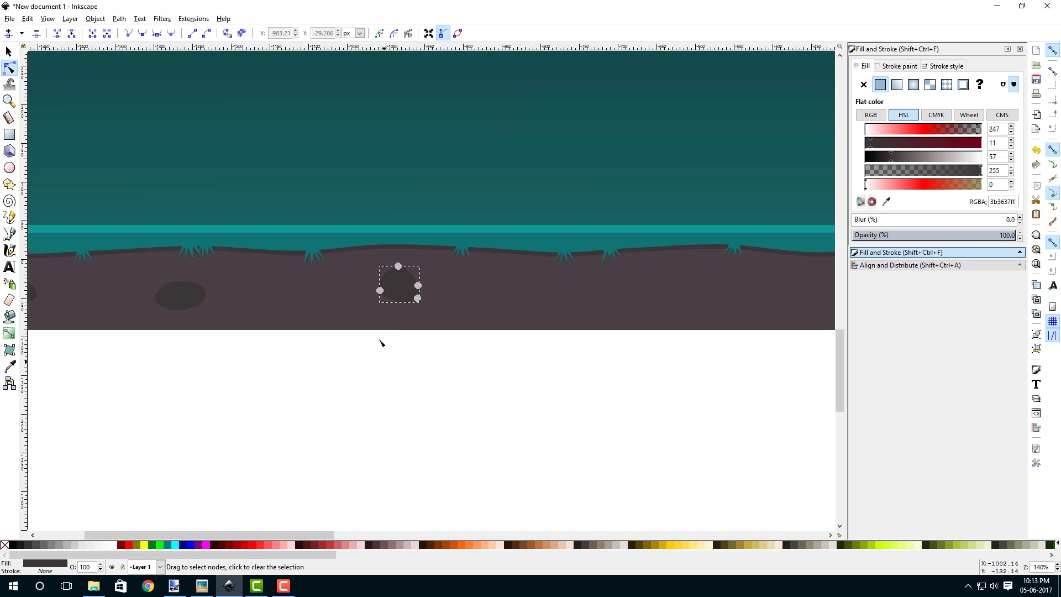
scroll(383, 336, "down", 2)
left_click(399, 382)
- Move the newest rounded patch near the right end of the ground and the oval patch toward the ground's middle
left_click(9, 52)
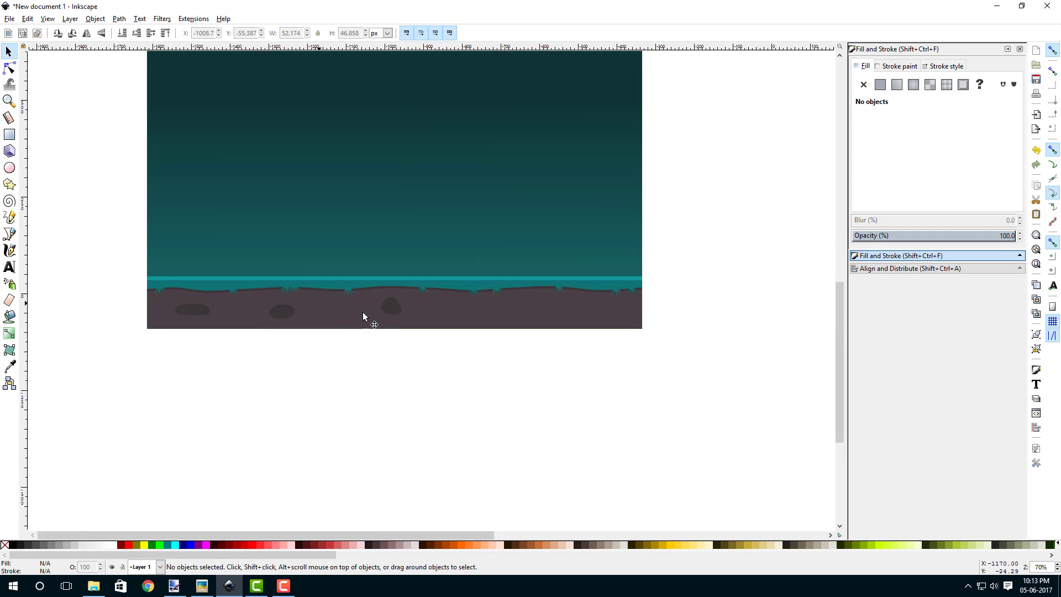
scroll(367, 310, "up", 2)
left_click(416, 307)
scroll(330, 315, "down", 1)
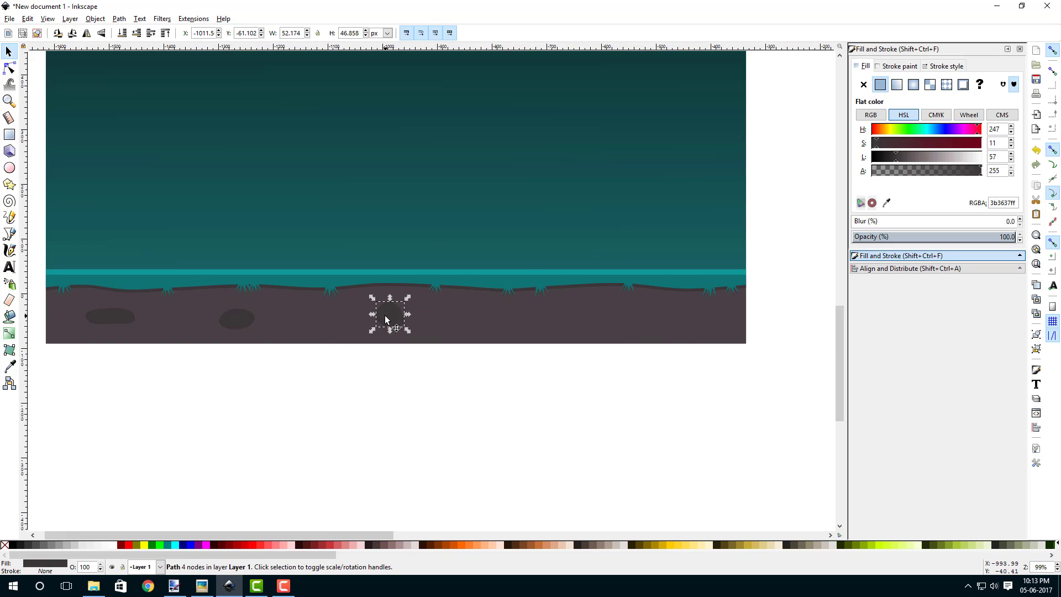
left_click_drag(397, 314, 687, 327)
left_click_drag(246, 324, 409, 318)
- Add a duplicated patch of about 51 × 24 px between the wide patch and the oval, at about X -1243.5, Y -51.4 px
scroll(105, 319, "up", 1)
right_click(104, 316)
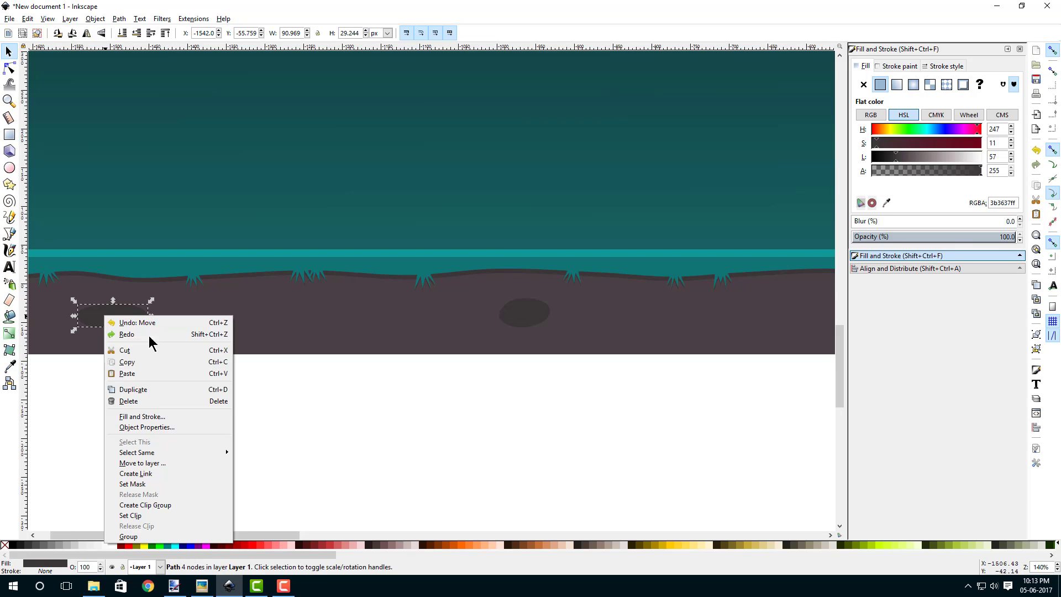
left_click(138, 388)
left_click_drag(383, 301, 357, 311)
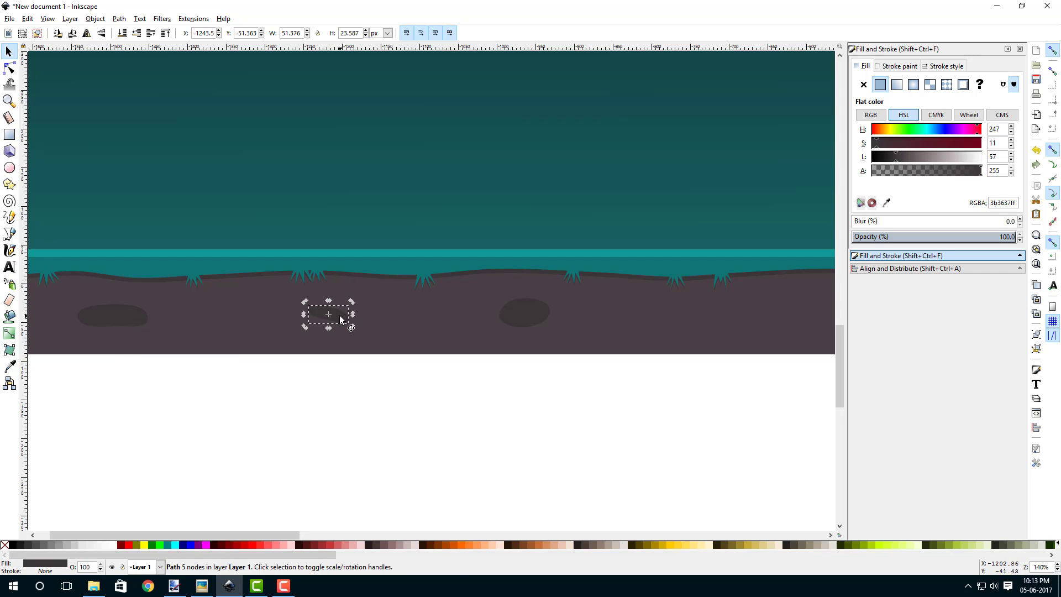
- Duplicate the oval patch, shrink the copy to about 32 × 18 px, and place one small copy on each side of the oval
right_click(499, 318)
left_click(538, 381)
left_click_drag(507, 306, 340, 291)
key("ctrl+d")
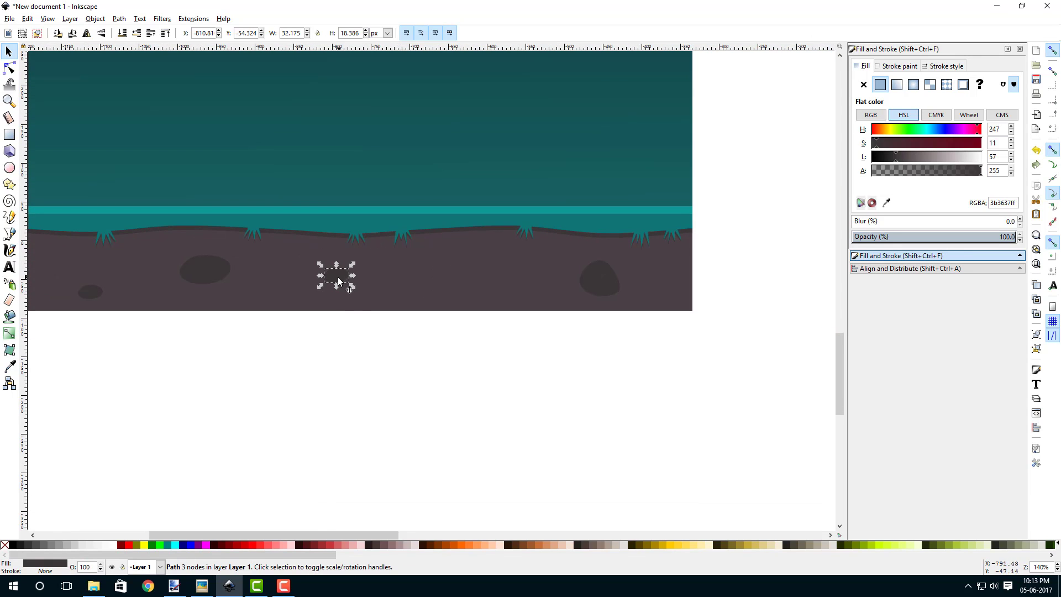
- Duplicate the large rounded patch near the ground's right end, shrink the copy, and place a small copy on each side of the original
left_click(602, 287)
key("ctrl+d")
left_click_drag(604, 283, 529, 266)
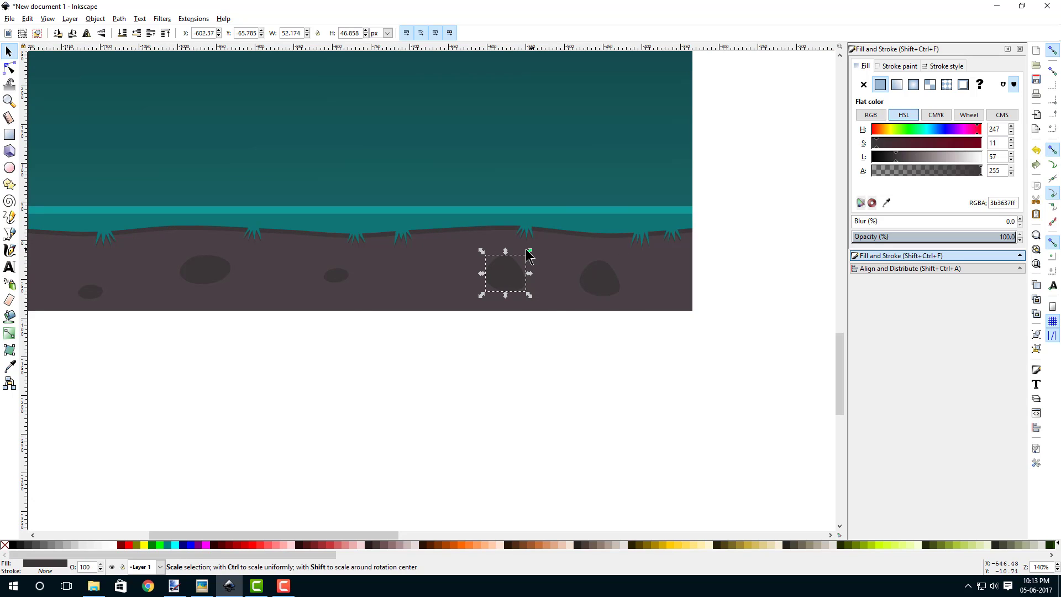
left_click_drag(530, 255, 740, 295)
scroll(497, 279, "up", 1)
key("ctrl+d")
left_click_drag(655, 280, 625, 274)
left_click(503, 353)
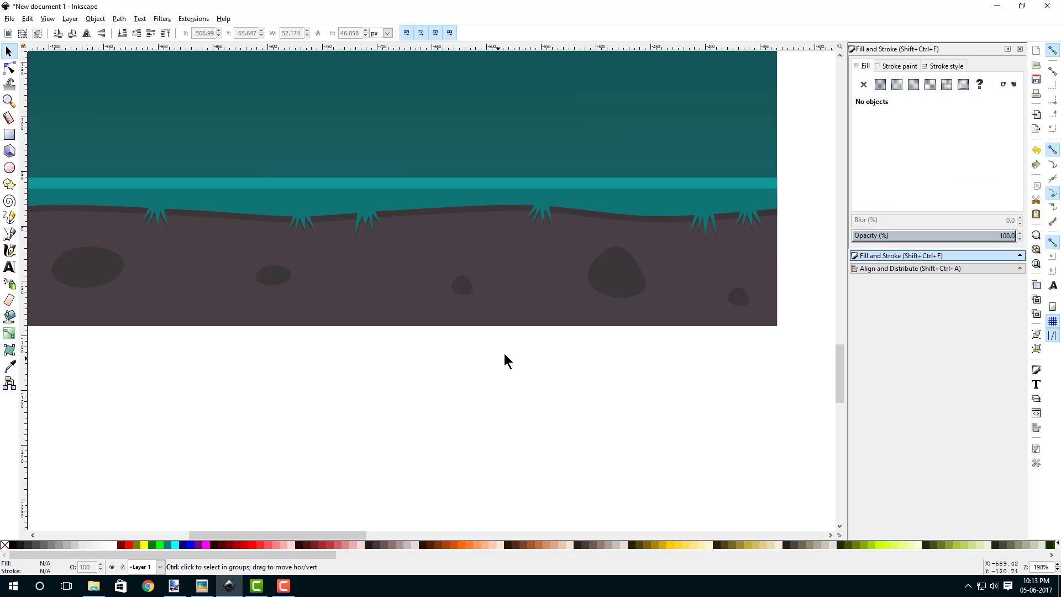
- Draw a gently zigzagging line of straight segments across the upper ground, from just outside the frame's left edge to just outside its right edge
scroll(166, 357, "down", 2)
left_click_drag(94, 356, 607, 343)
scroll(353, 316, "up", 1)
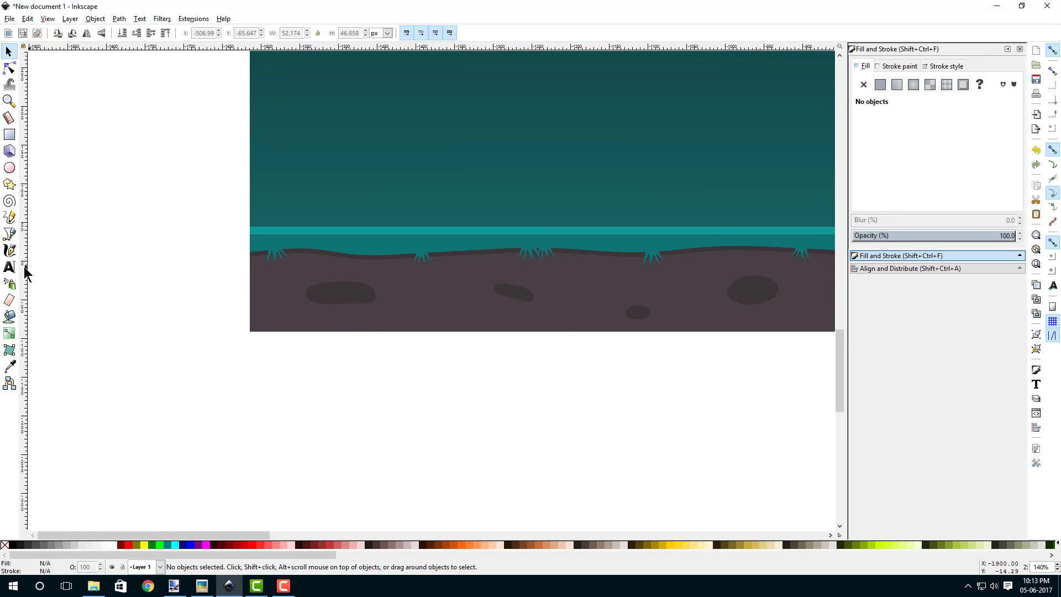
left_click(9, 237)
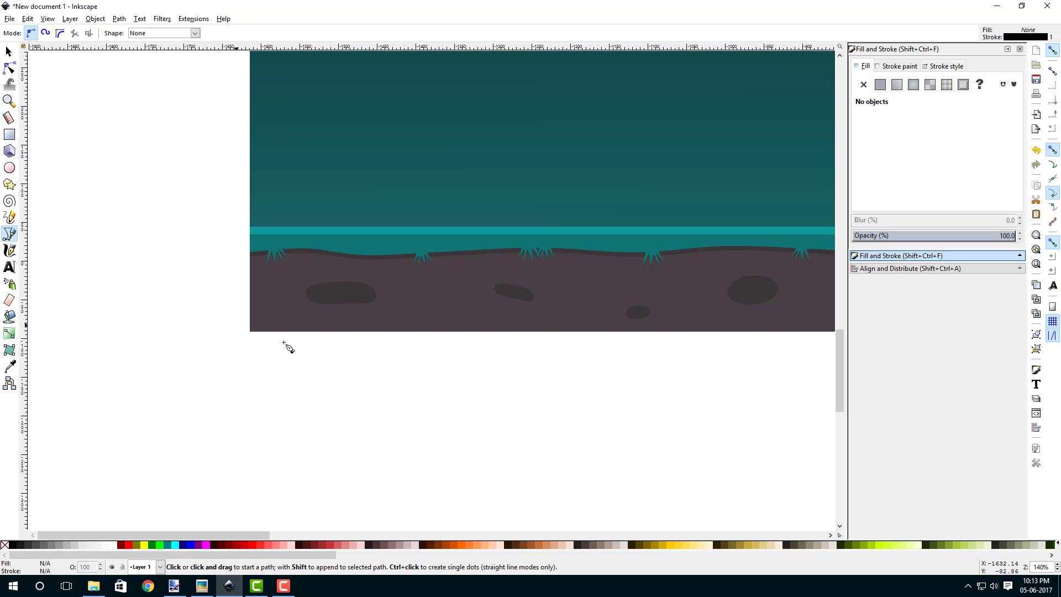
left_click(235, 294)
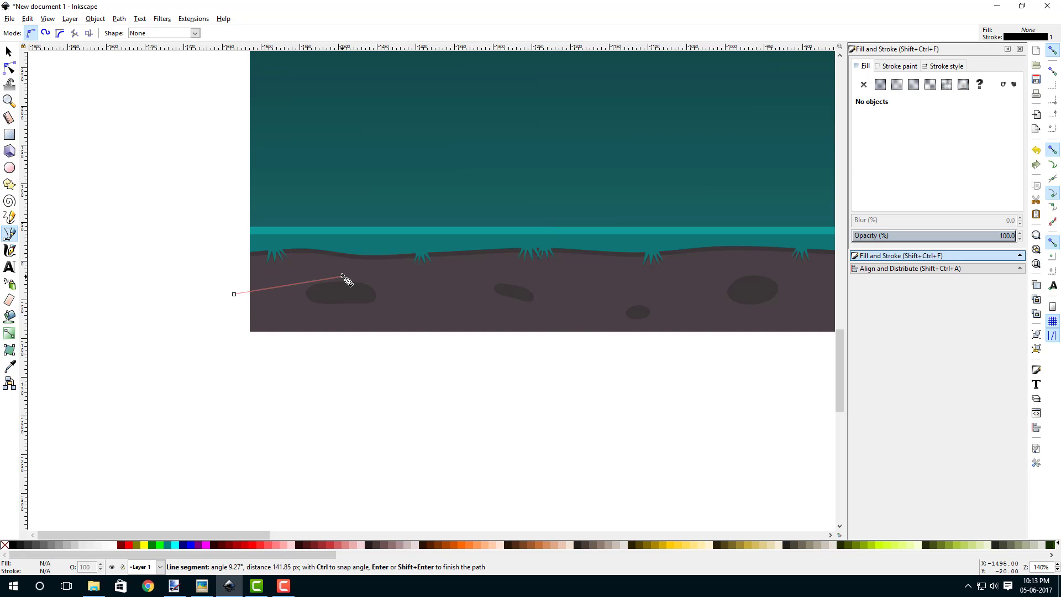
left_click(343, 275)
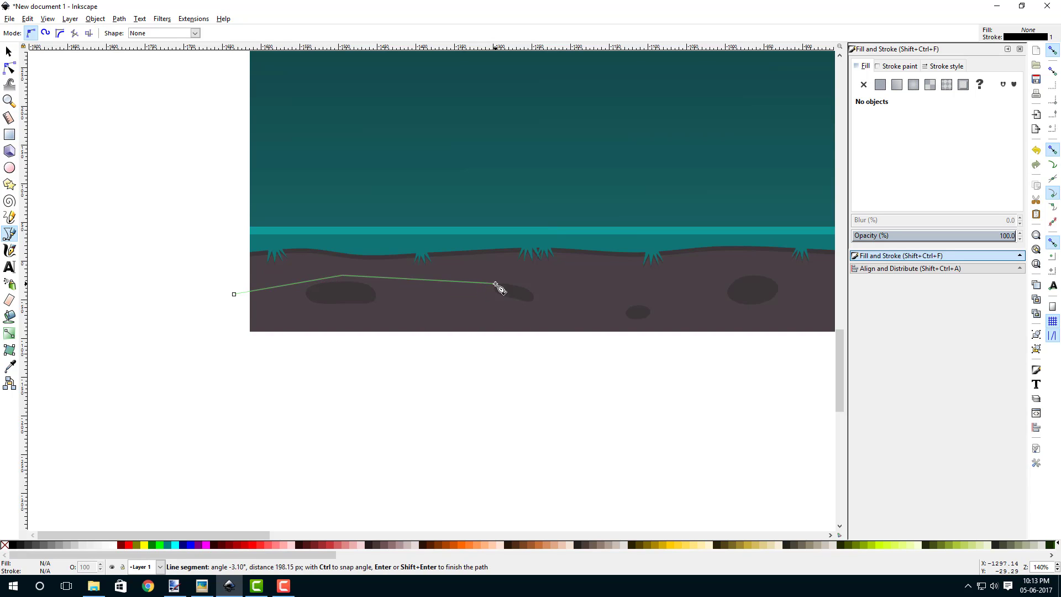
left_click_drag(598, 299, 339, 318)
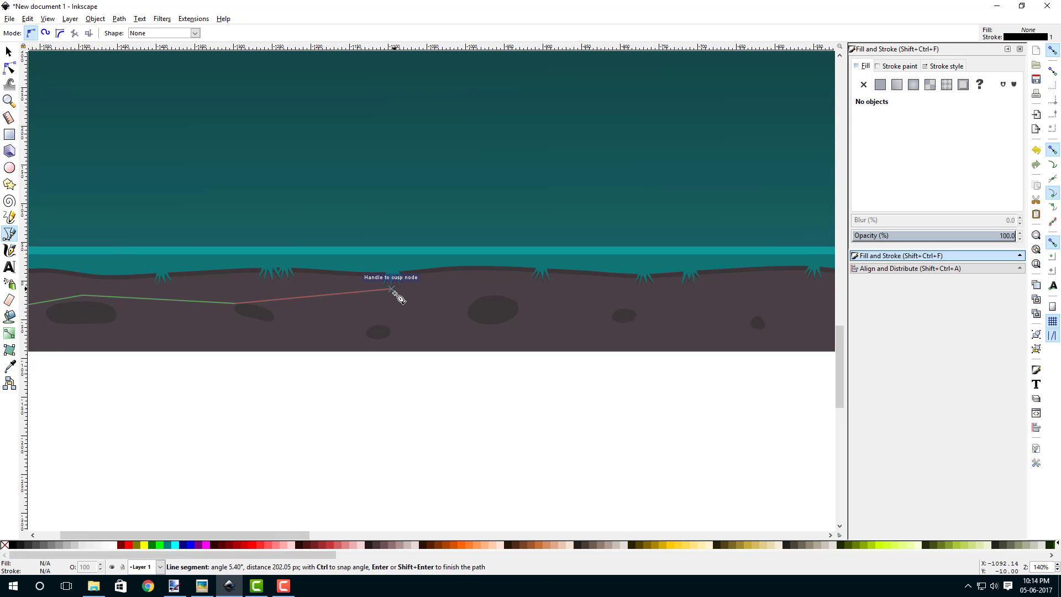
left_click(397, 290)
left_click(513, 292)
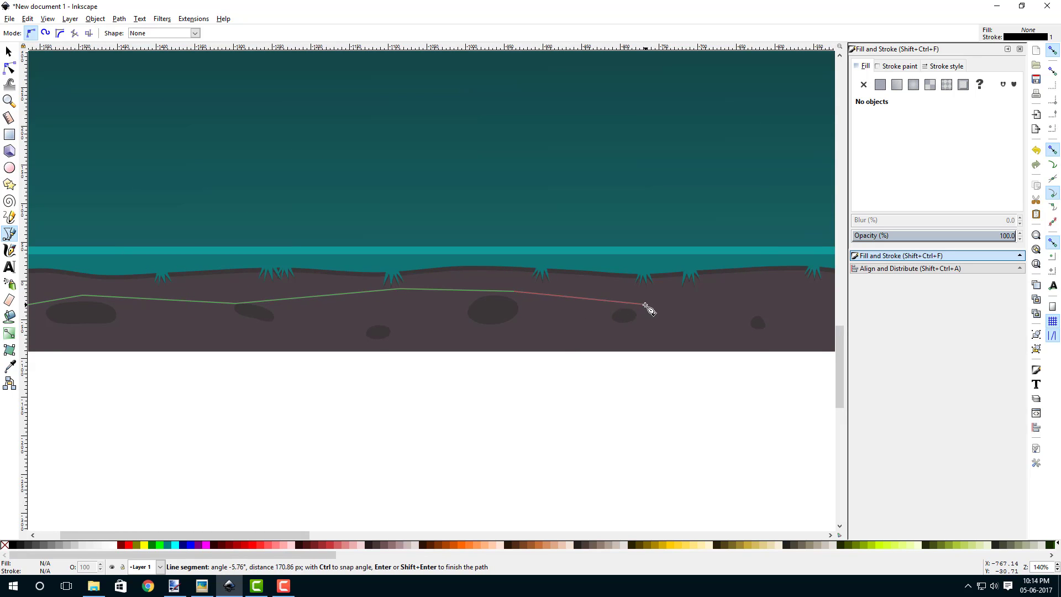
left_click_drag(643, 307, 380, 329)
left_click(380, 328)
left_click(481, 309)
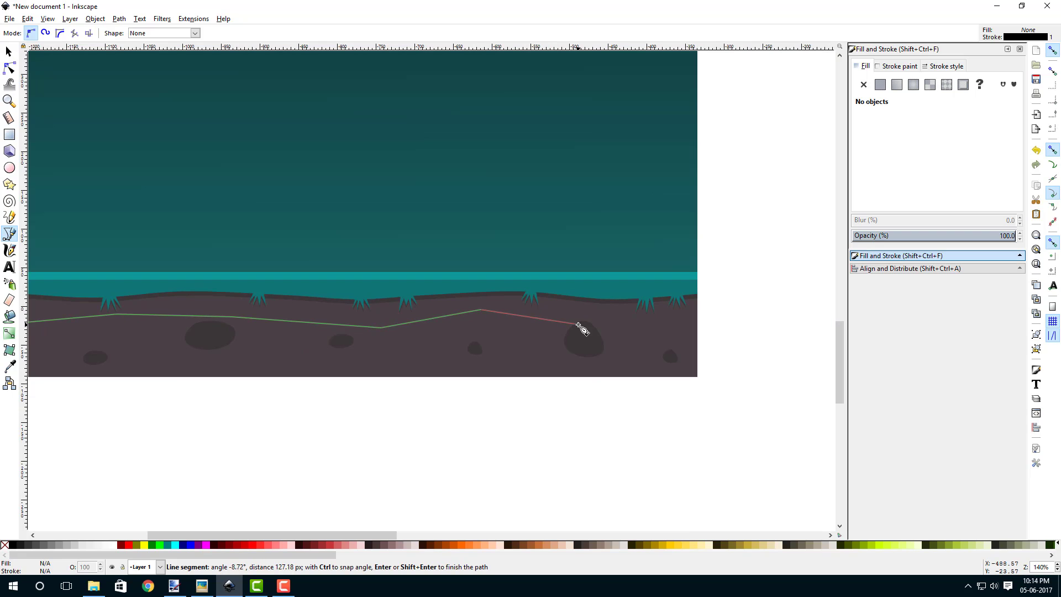
left_click(578, 321)
left_click(654, 316)
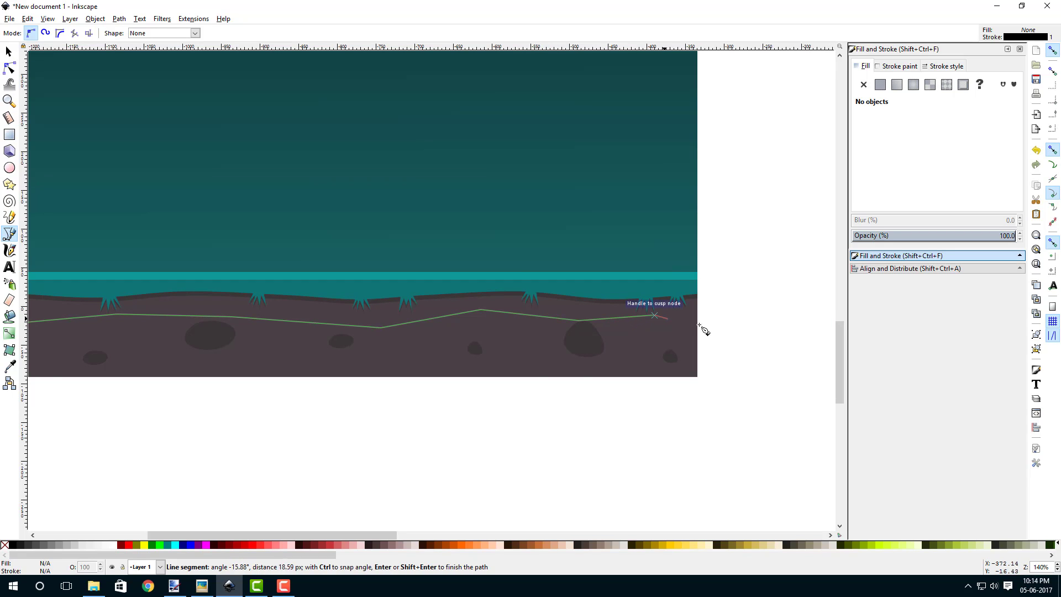
left_click(714, 330)
- Close the zigzag line into a band with a nearly straight upper edge running back over the teal strip, beyond both frame edges
left_click(720, 286)
scroll(720, 287, "down", 1)
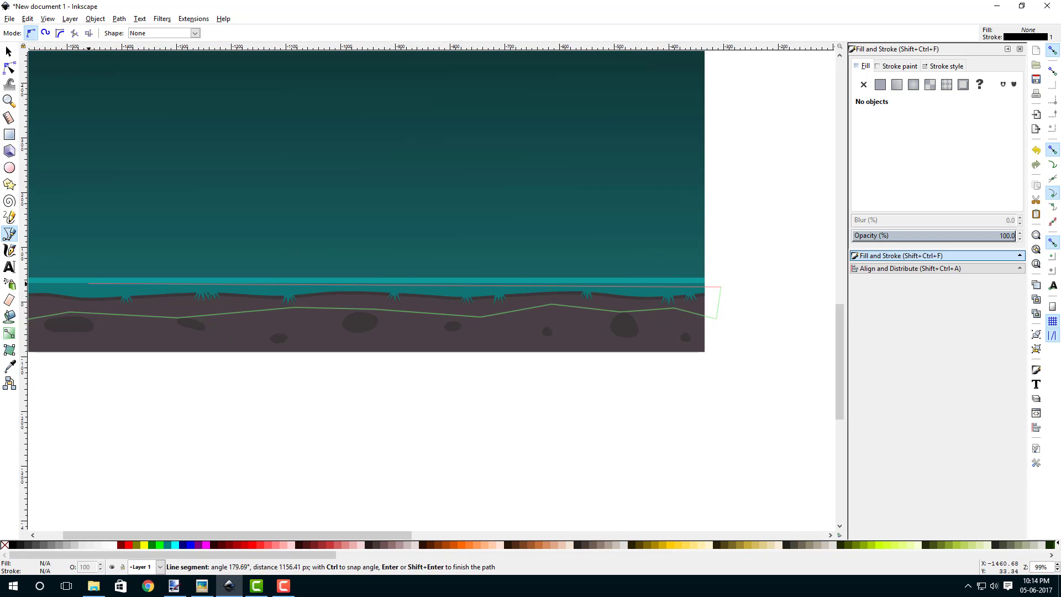
left_click_drag(105, 288, 328, 297)
left_click(173, 290)
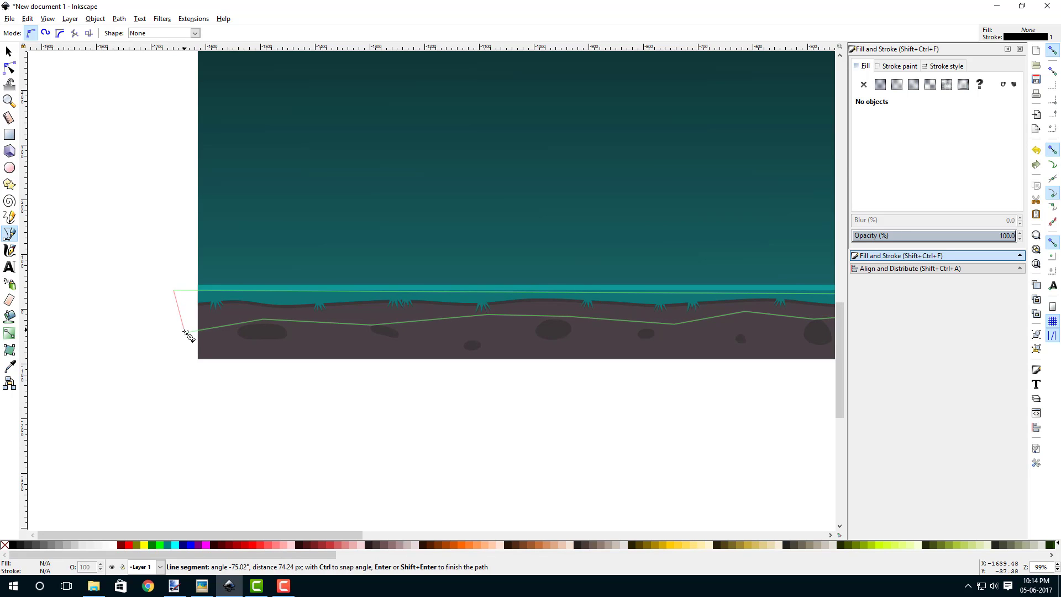
left_click(187, 332)
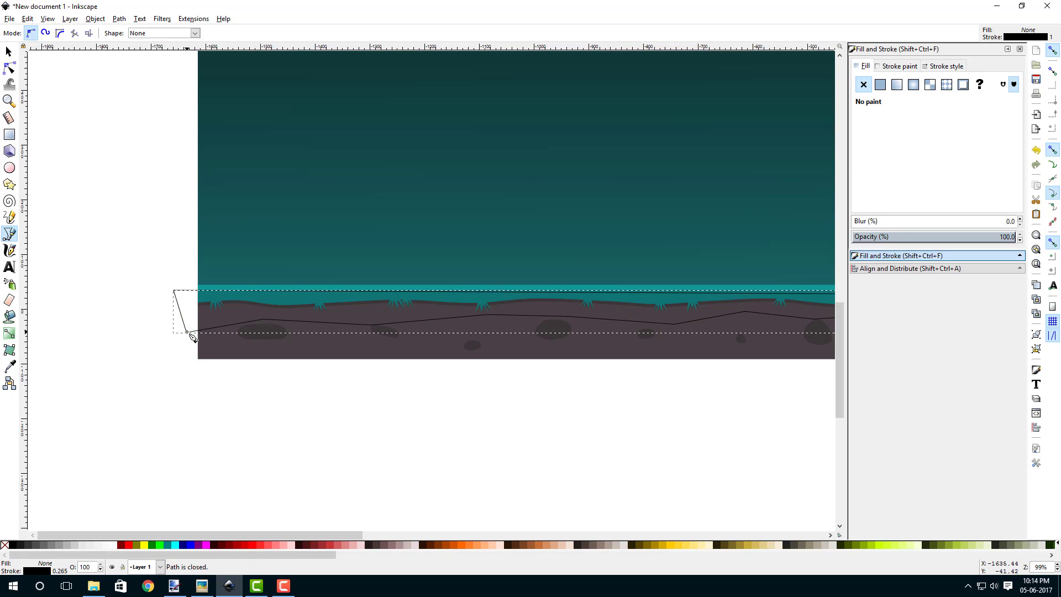
- Give the closed band a flat 3b3637 fill and remove its stroke
left_click(882, 86)
left_click(892, 68)
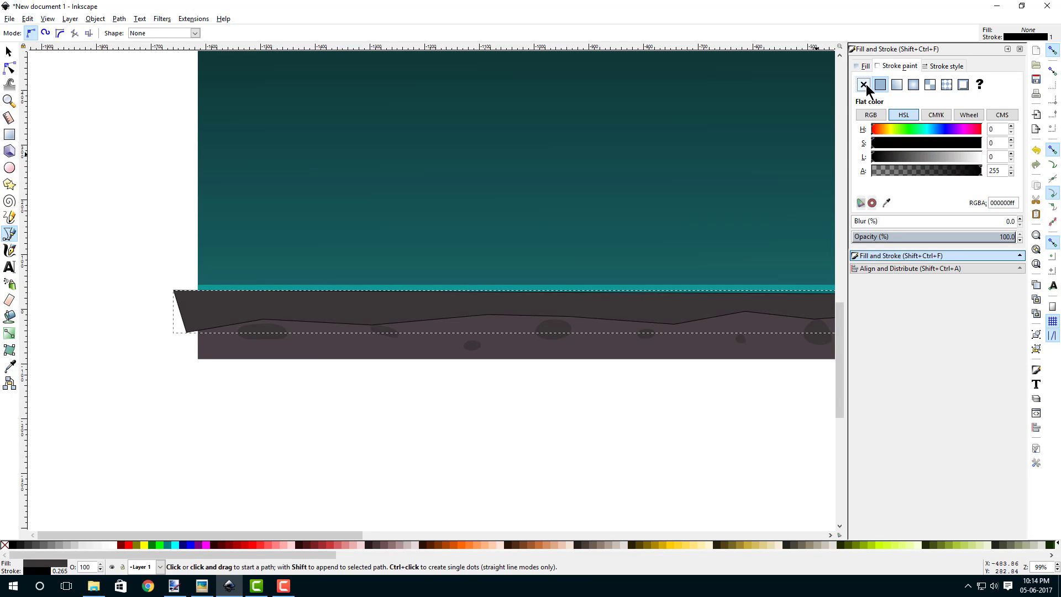
left_click(864, 85)
left_click(865, 67)
left_click_drag(408, 265, 338, 254)
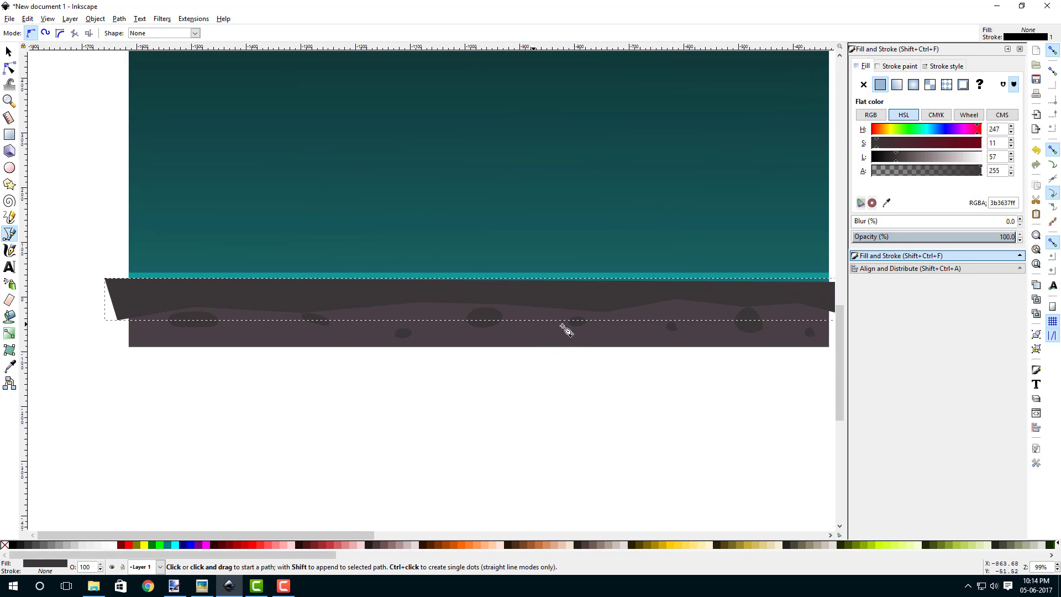
- Lighten the band's fill to 464041 by raising its lightness to 67, and deselect it
left_click(902, 156)
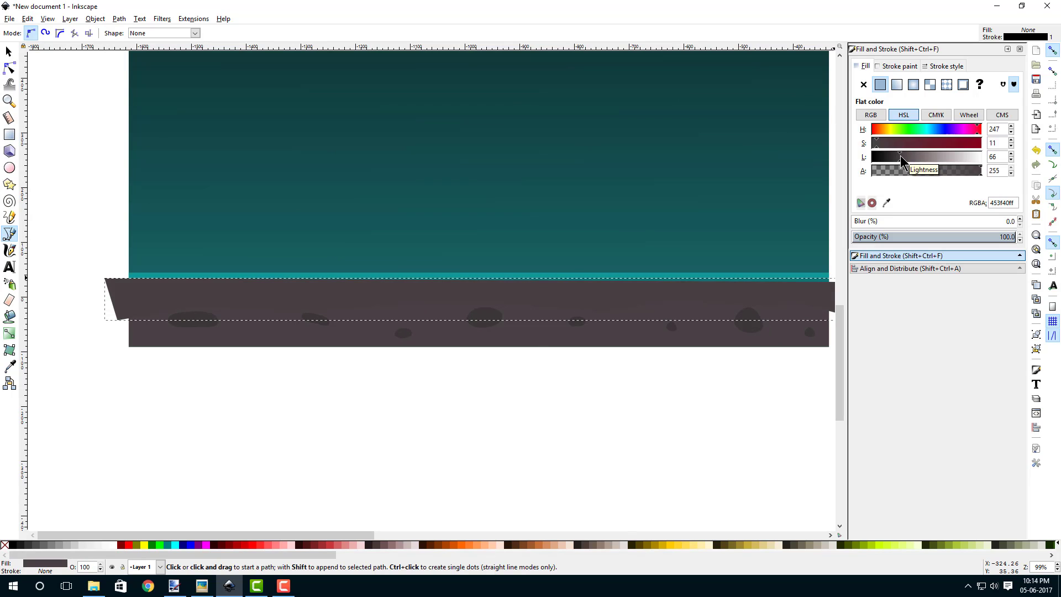
left_click(900, 155)
left_click(11, 55)
left_click(305, 356)
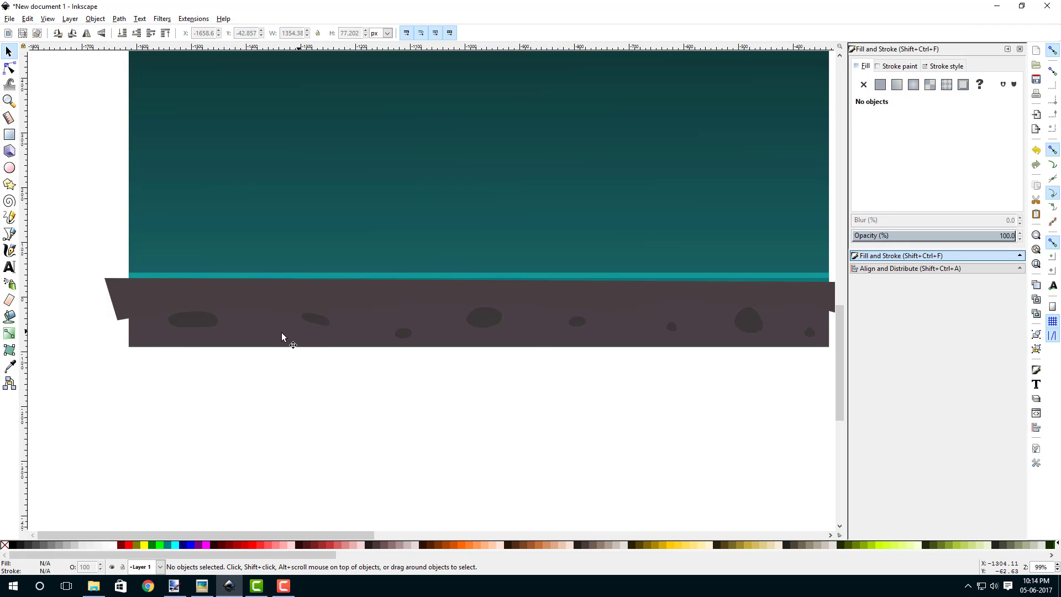
- Lighten the brown ground rectangle's fill to a lightness of 77, and deselect it
left_click(238, 343)
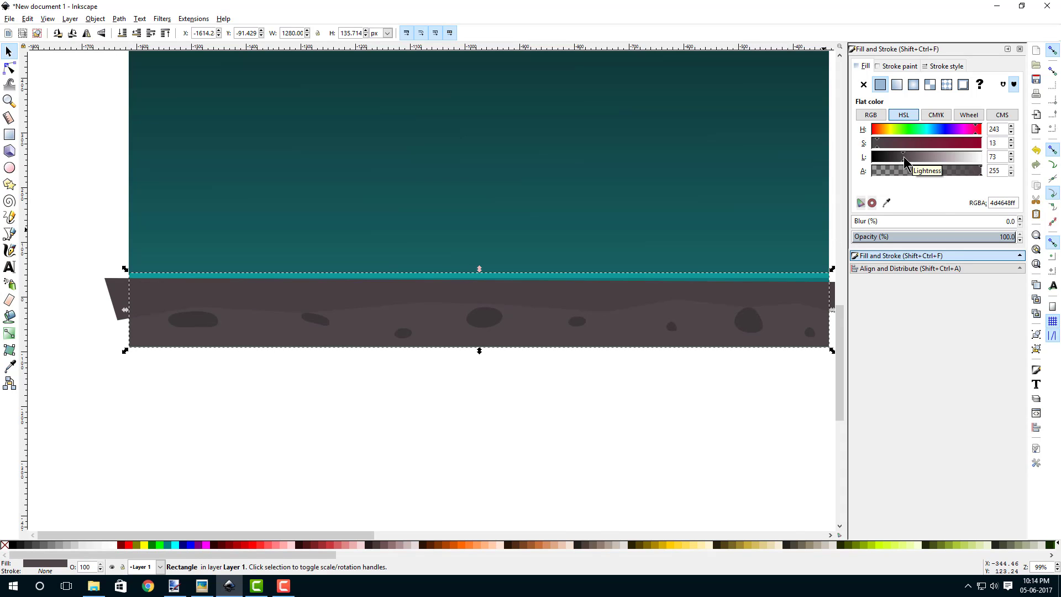
left_click(905, 157)
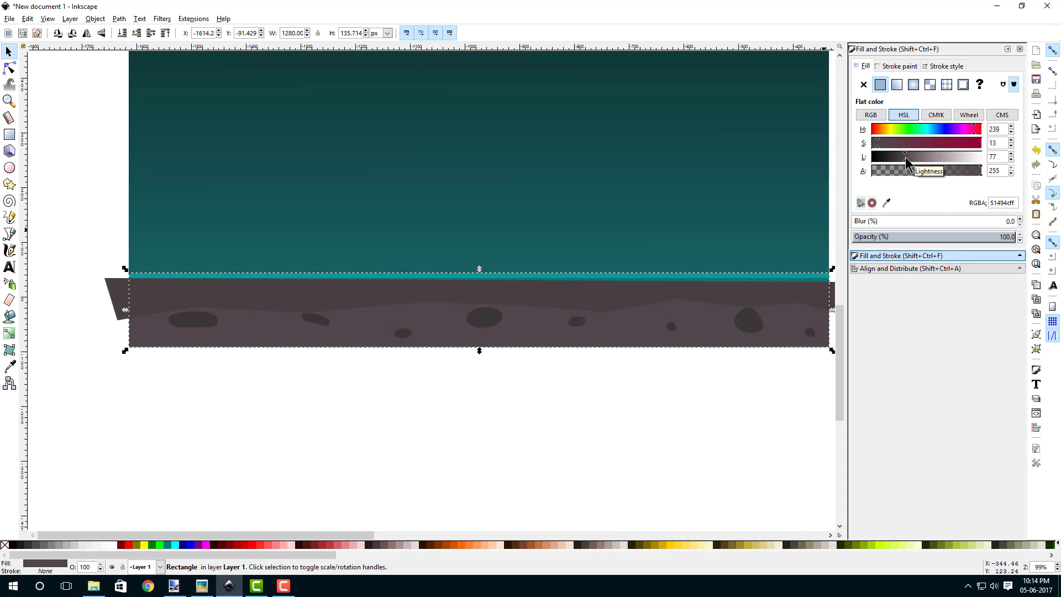
left_click(366, 413)
- Restack the 464041 dark band beneath the grass and dark patches, directly above the brown ground rectangle, and deselect it
left_click(267, 300)
left_click_drag(303, 368, 273, 381)
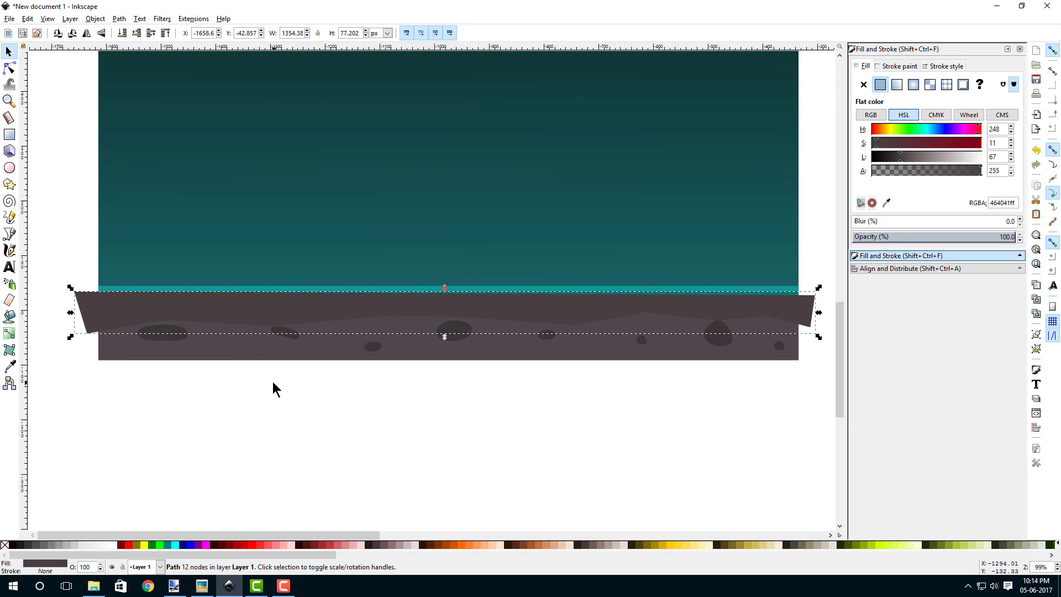
scroll(245, 312, "down", 1, "ctrl")
scroll(235, 313, "up", 2, "ctrl")
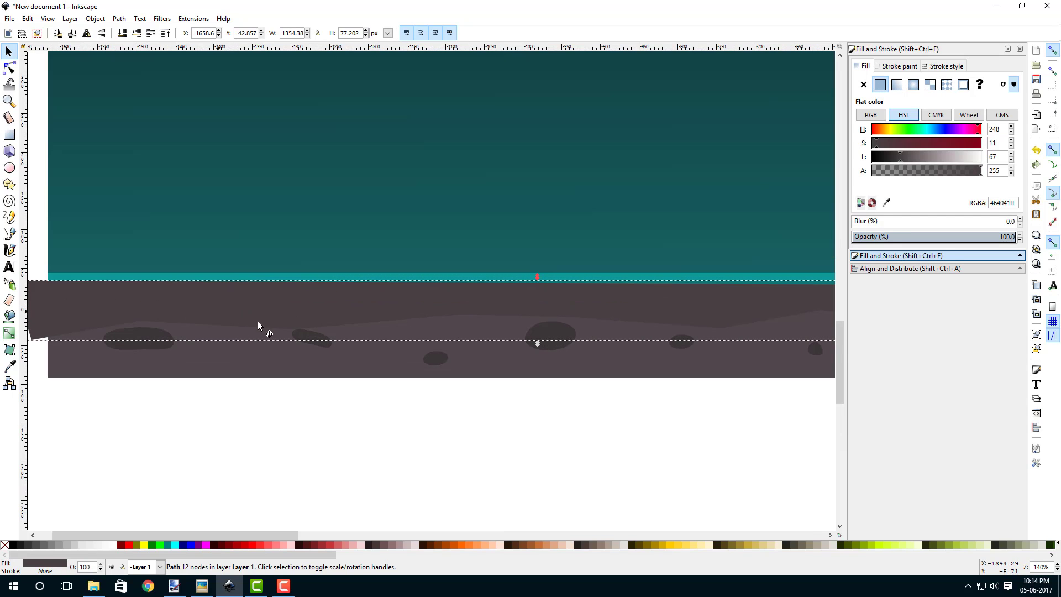
scroll(258, 321, "left", 2)
left_click_drag(319, 324, 369, 317)
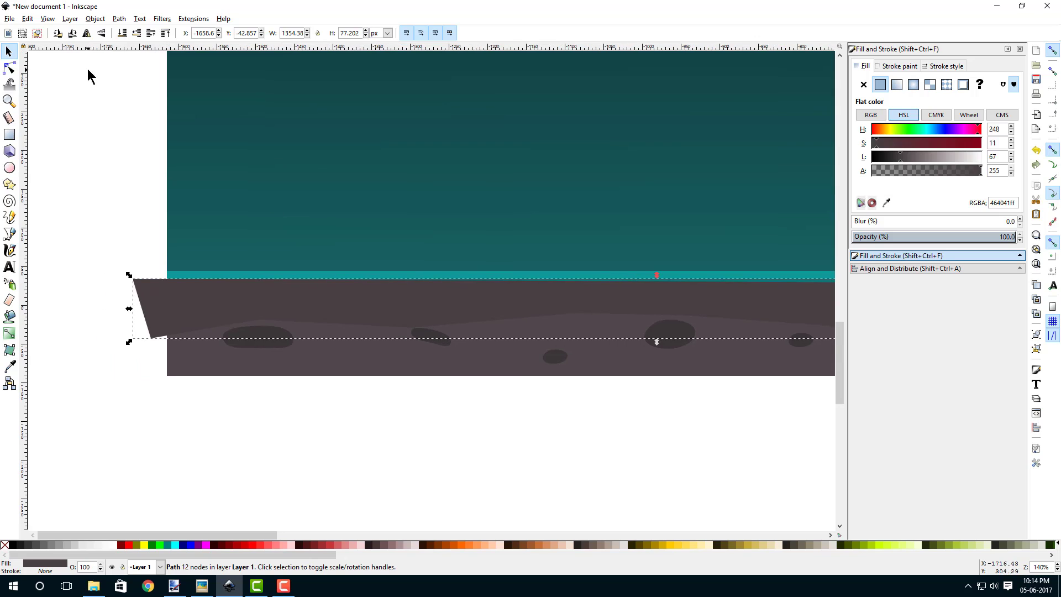
left_click(123, 33)
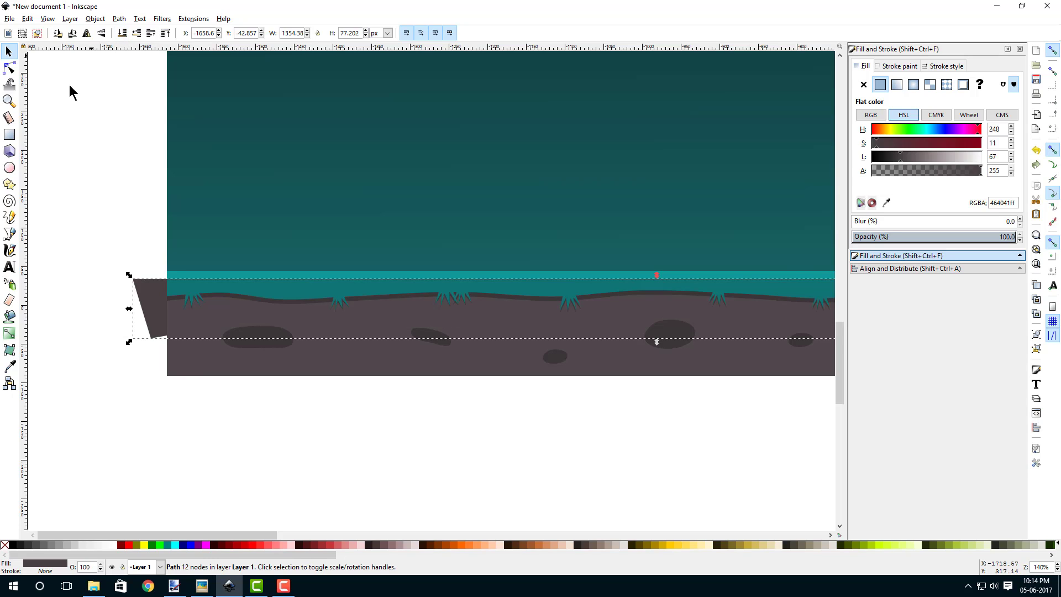
left_click(149, 34)
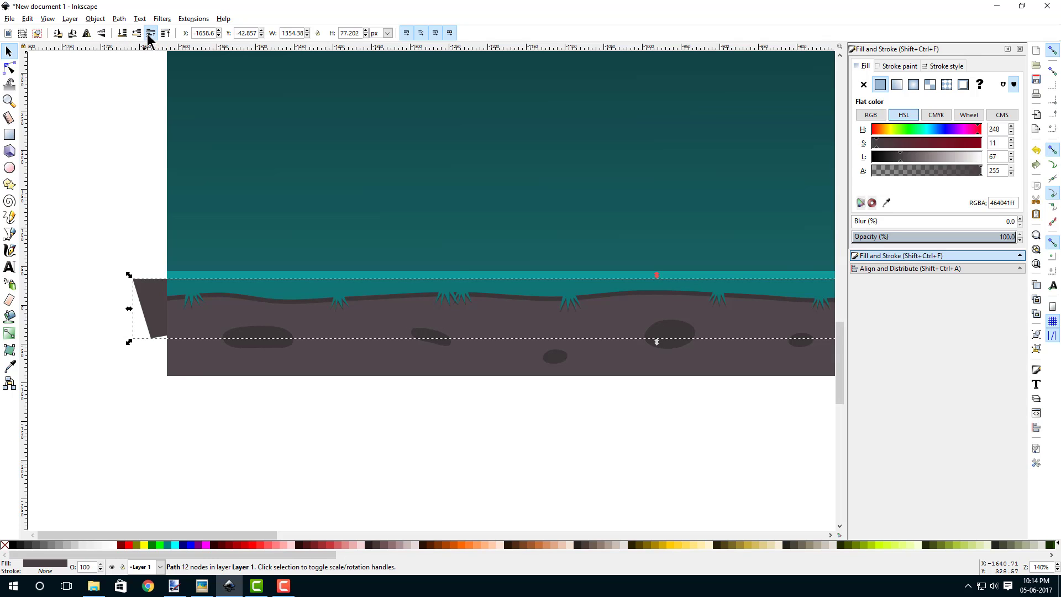
left_click(318, 483)
- Duplicate the 1280 × 720 px gradient sky rectangle so the copy lies on top of the artwork
left_click(198, 218)
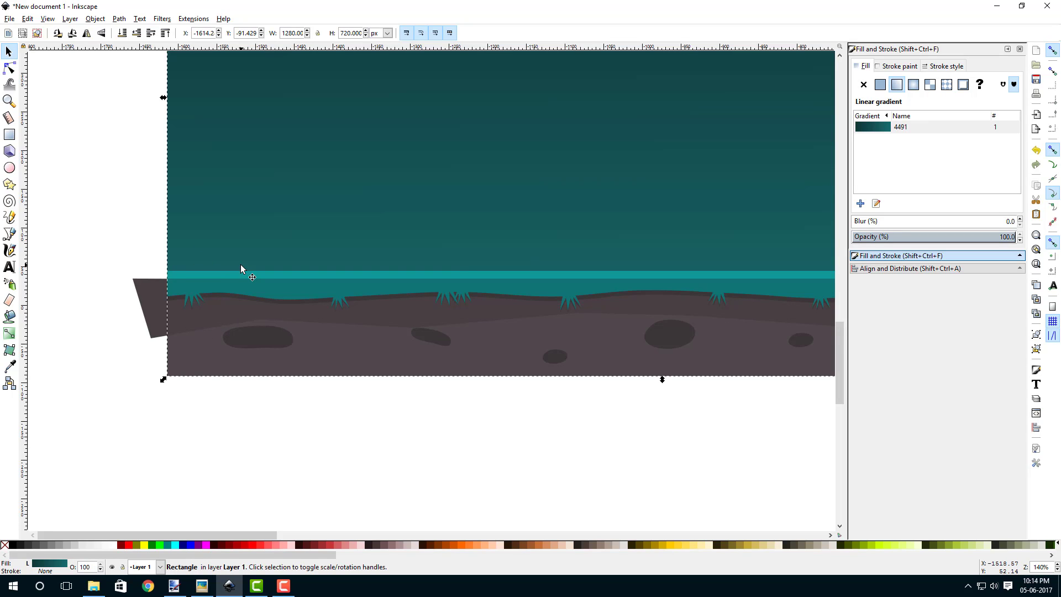
scroll(242, 296, "down", 1)
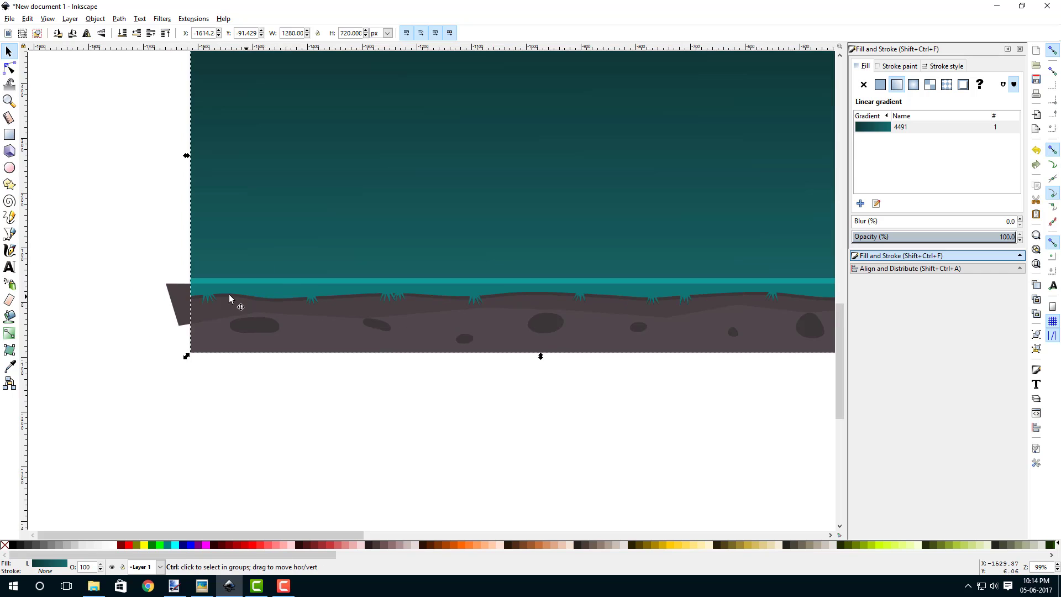
left_click_drag(265, 234, 197, 334)
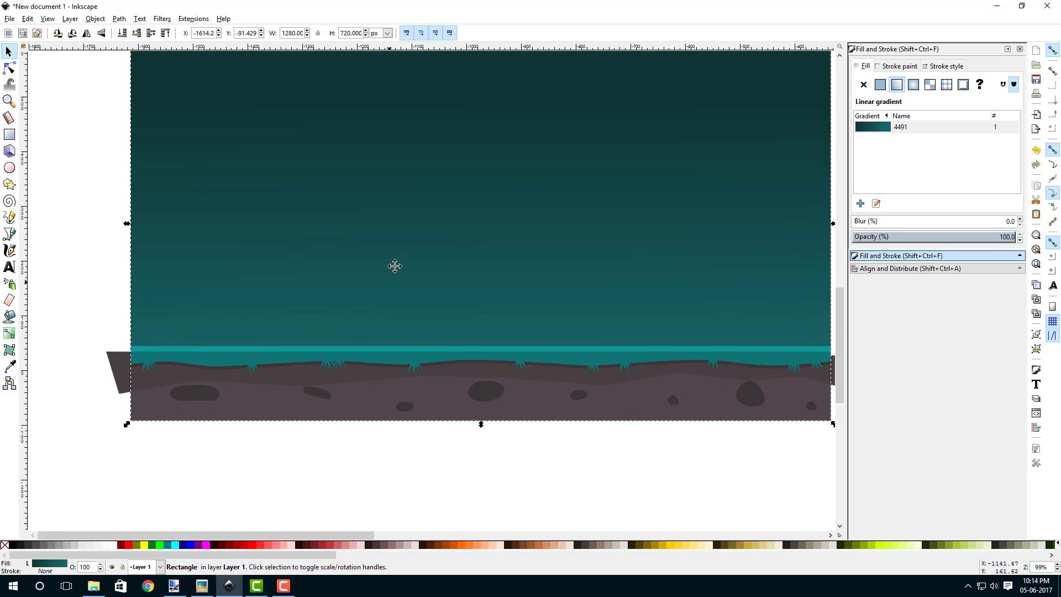
scroll(256, 270, "up", 1)
right_click(327, 234)
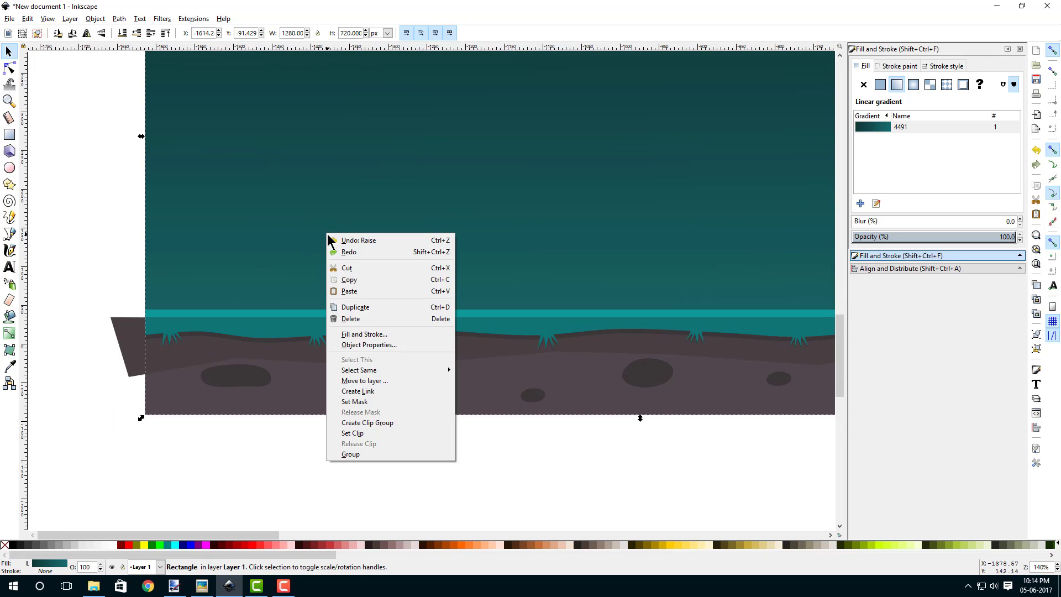
left_click(354, 307)
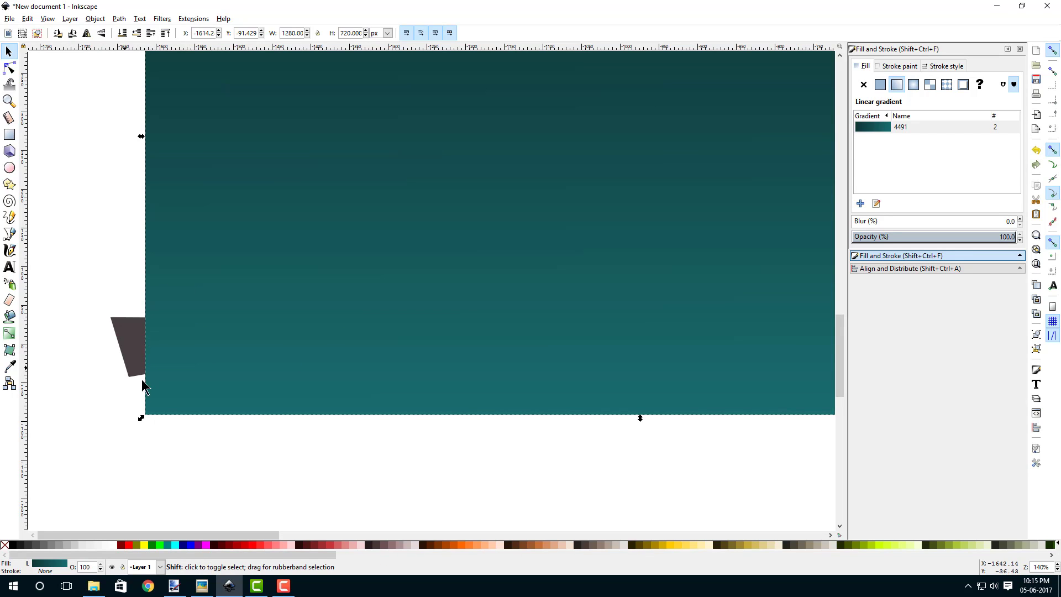
- Trim the dark band to the frame by intersecting it with the duplicated sky rectangle, and deselect it
left_click(127, 338, "shift")
scroll(147, 332, "down", 2)
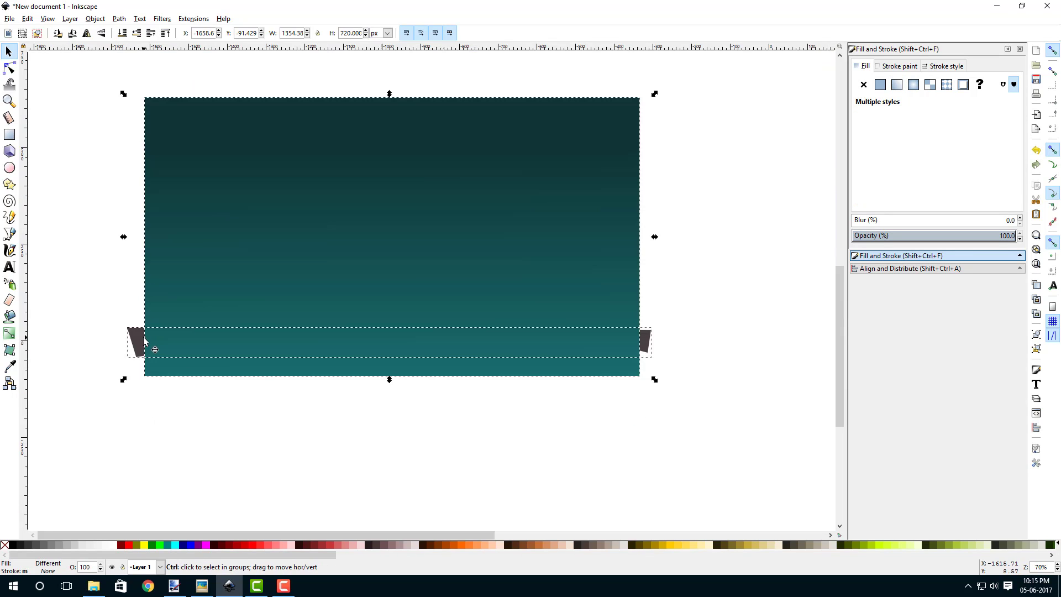
left_click(119, 18)
left_click(141, 113)
scroll(155, 345, "up", 2)
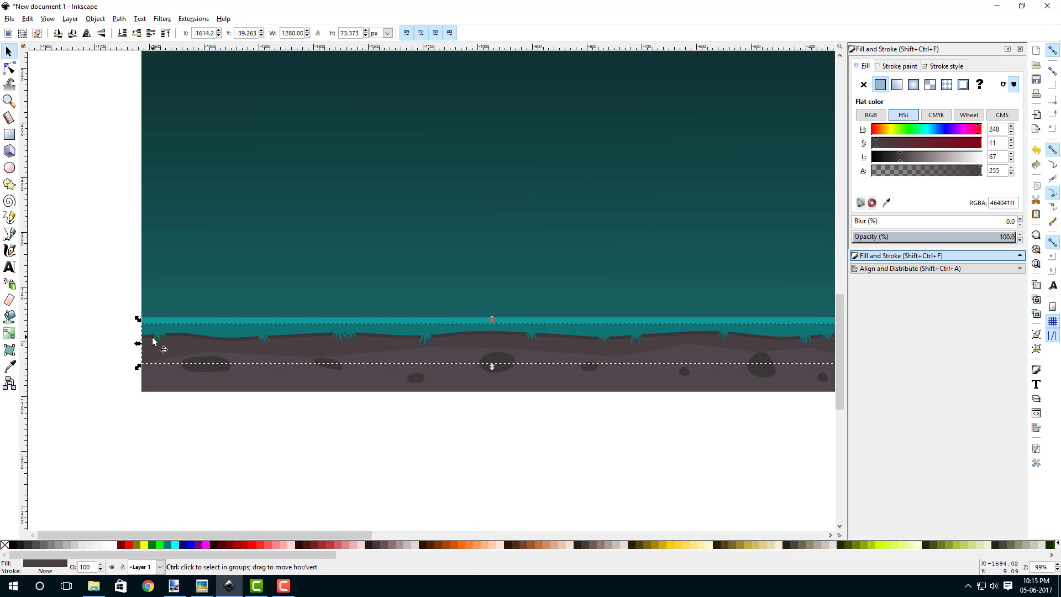
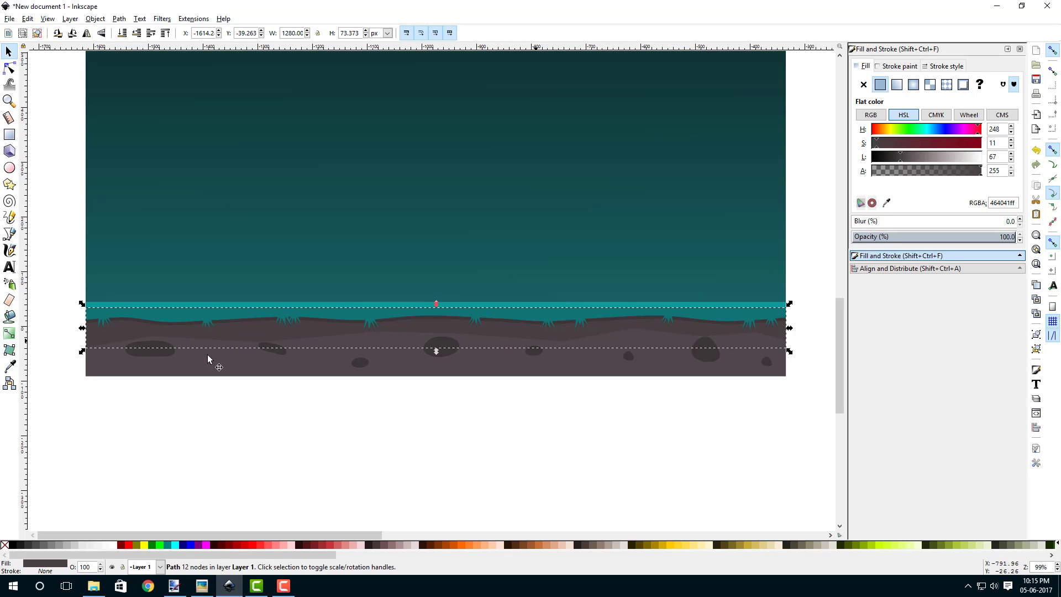
left_click(370, 459)
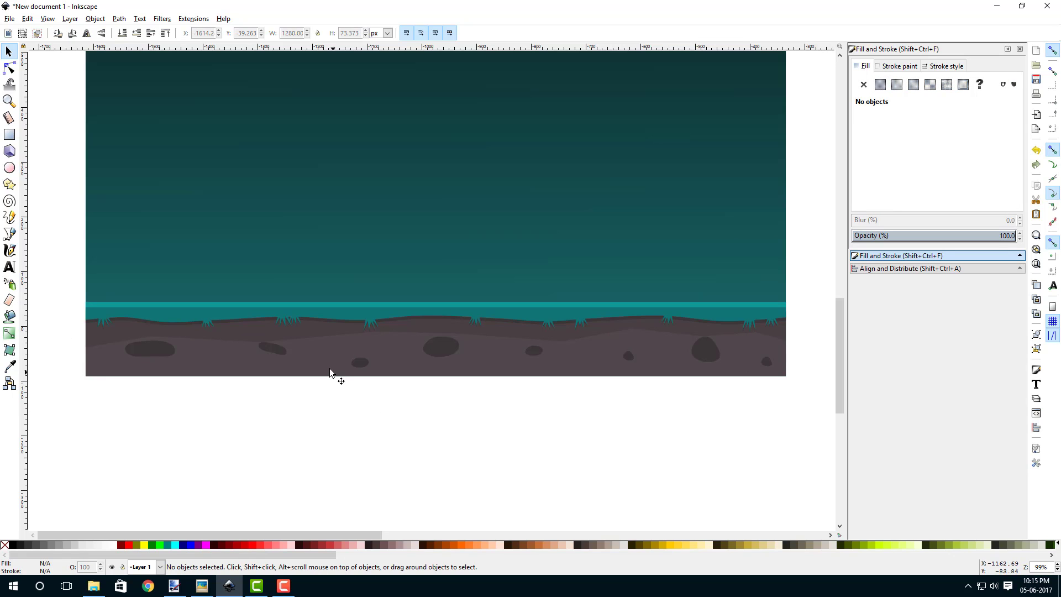
- Reshape the dark band's lower edge by moving two of its nodes slightly right and down, and deselect it
scroll(556, 340, "up", 1)
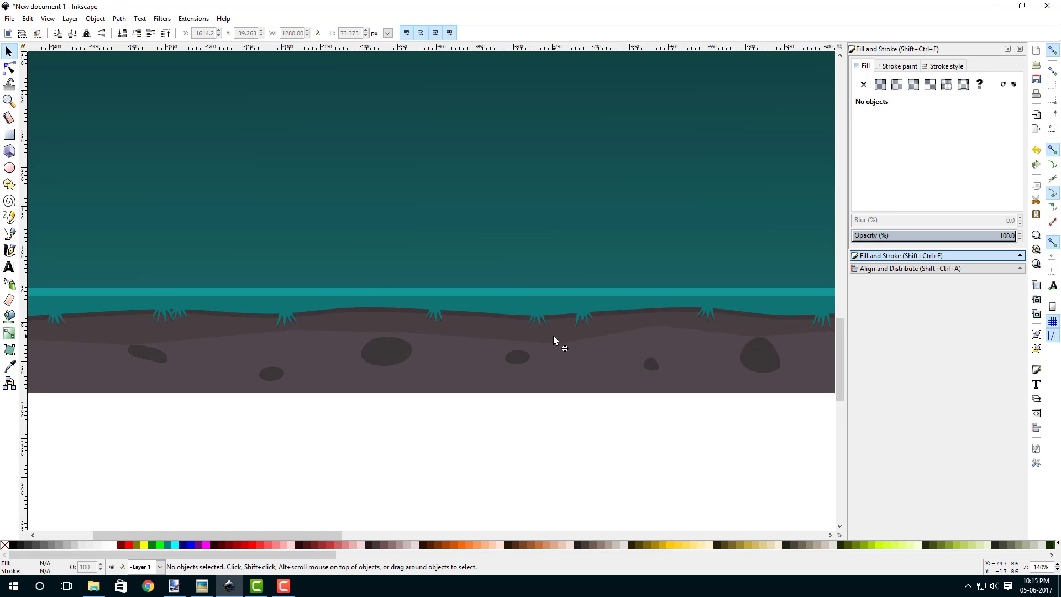
left_click(553, 337)
left_click_drag(330, 363, 472, 365)
key("Escape")
left_click_drag(286, 358, 250, 370)
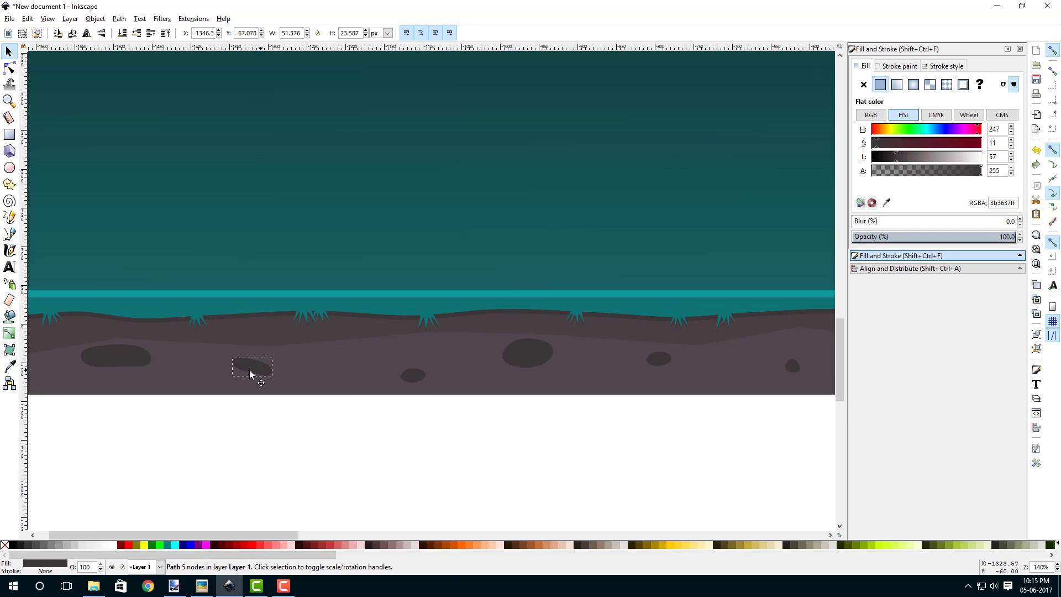
left_click(265, 340)
left_click(9, 68)
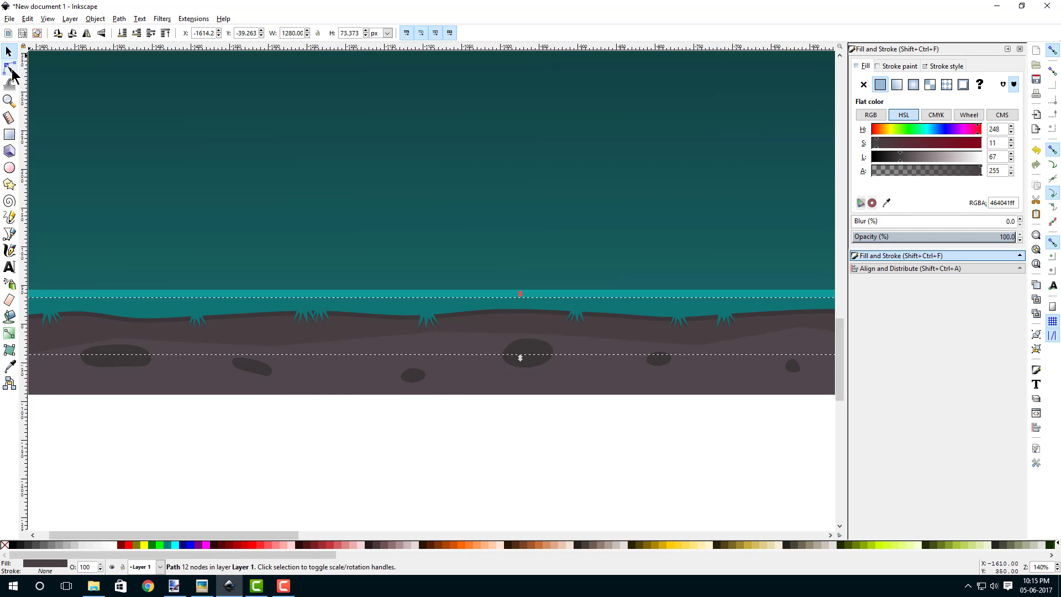
mouse_move(270, 346)
left_mouse_down()
mouse_move(289, 359)
mouse_move(286, 351)
left_mouse_up()
left_click(434, 332)
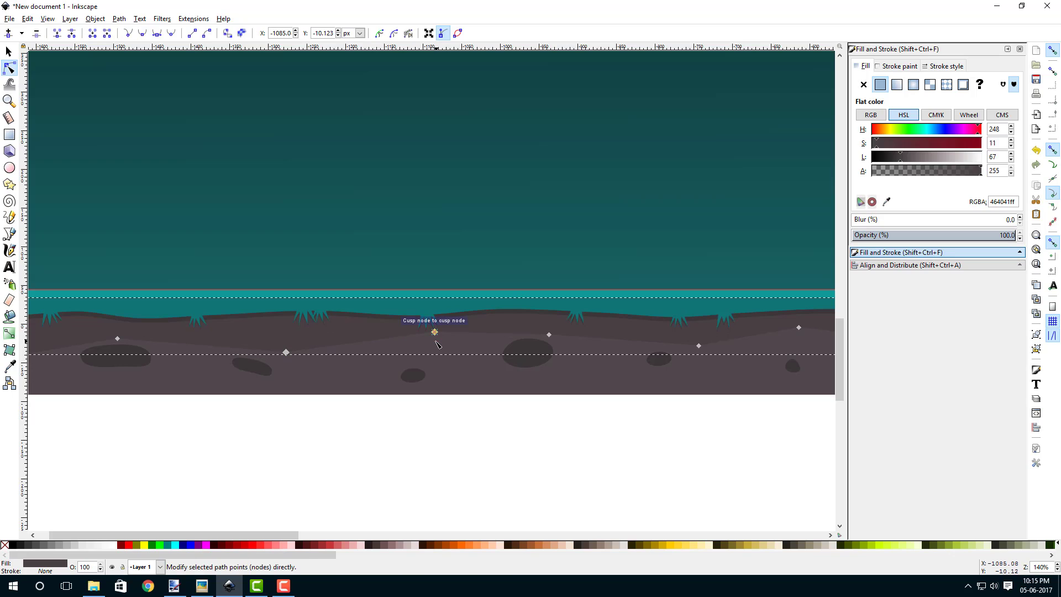
left_click_drag(548, 334, 573, 342)
scroll(578, 342, "right", 8)
scroll(578, 343, "down", 1)
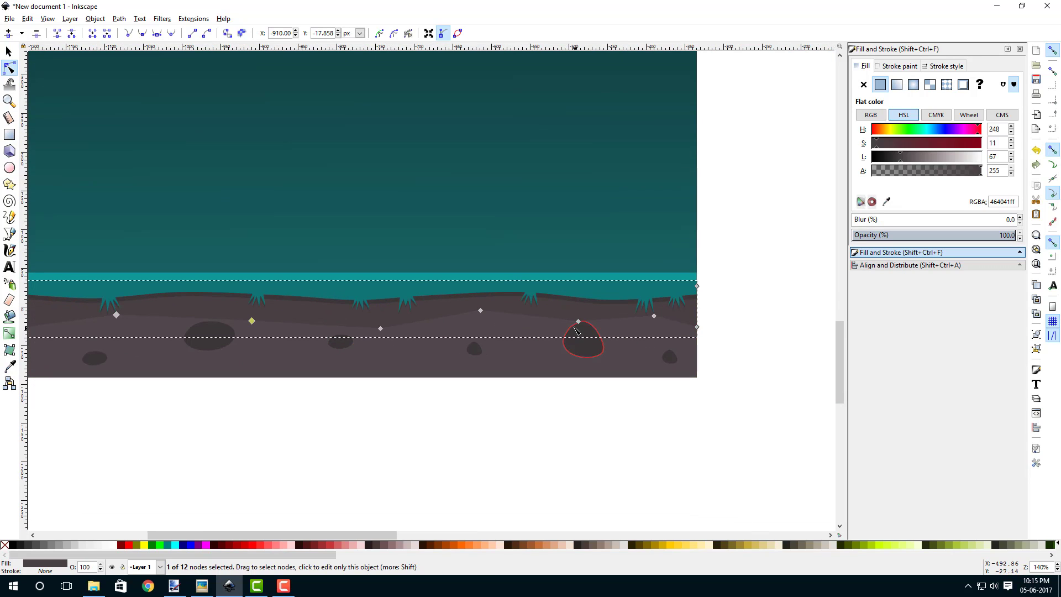
left_click(8, 51)
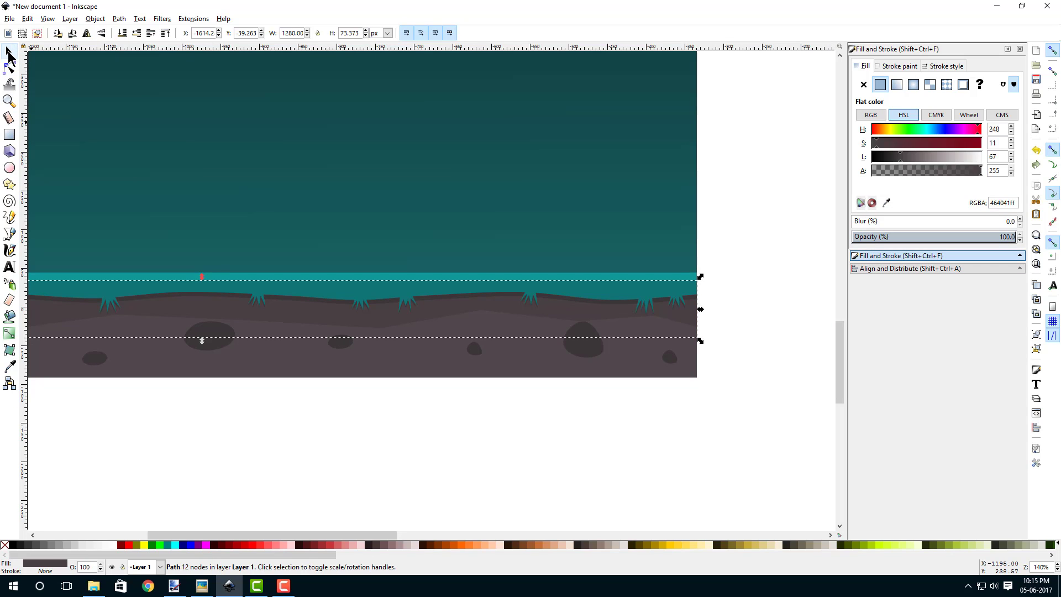
left_click(466, 511)
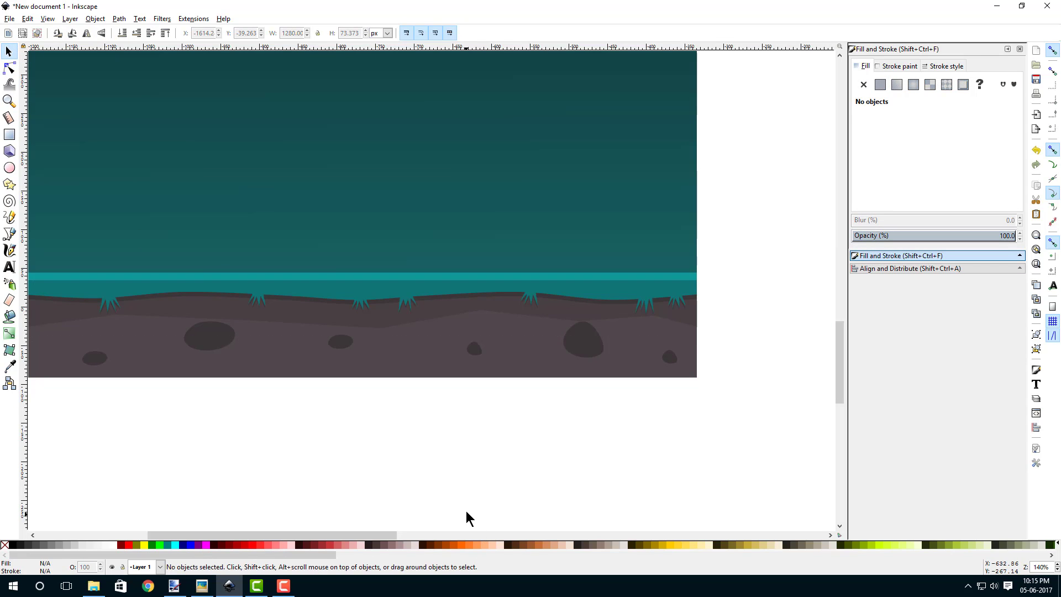
left_click(585, 343)
left_click(474, 348)
left_click(518, 440)
- Draw a shallow straight-segment zigzag across the lower ground, from beyond the frame's left edge to the large oval patch near mid-frame
scroll(412, 466, "down", 1)
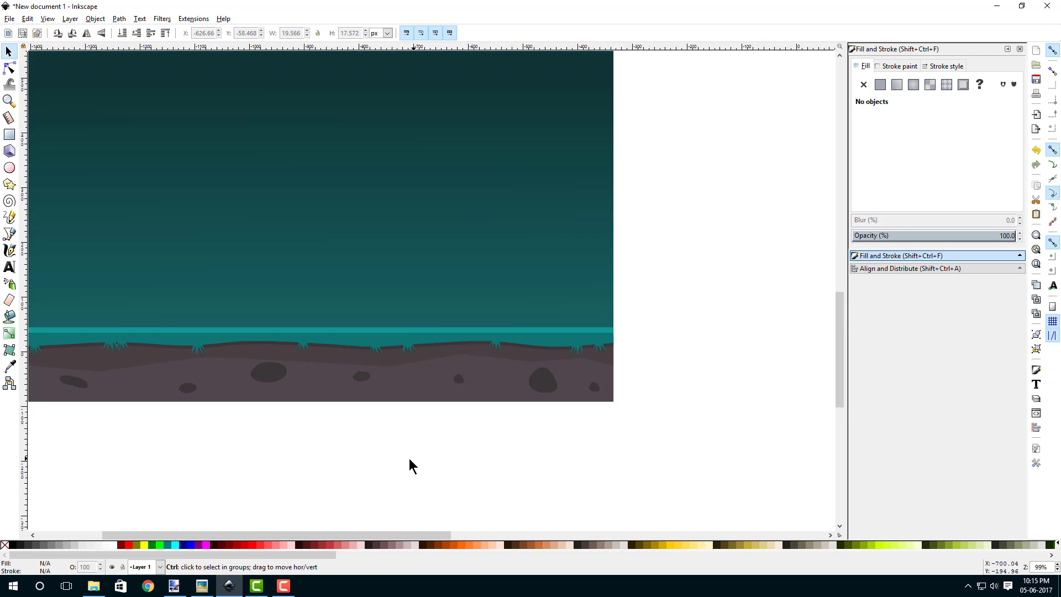
left_click_drag(230, 444, 519, 440)
scroll(279, 382, "up", 2)
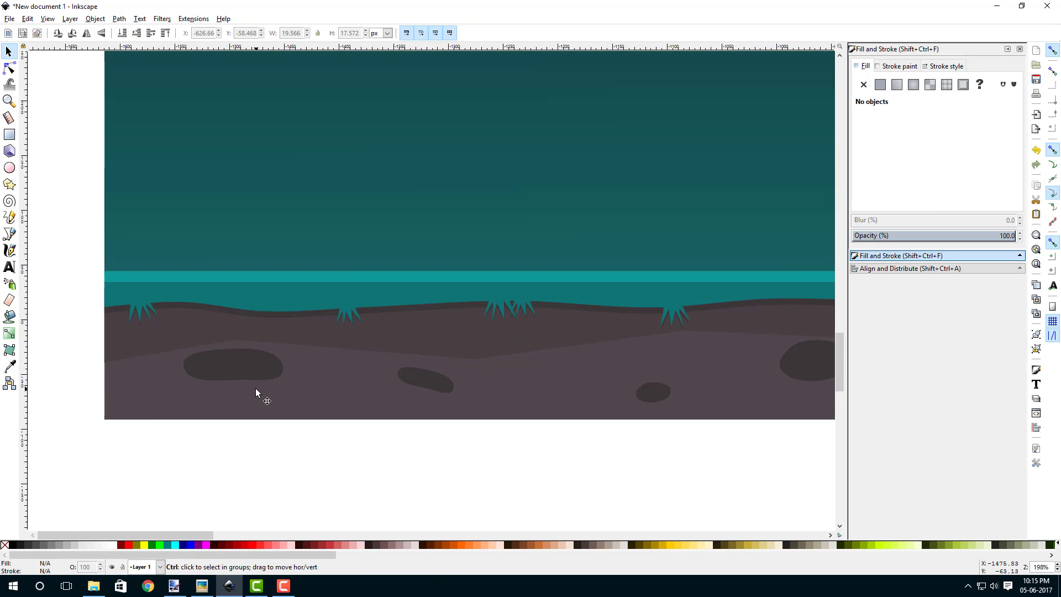
left_click(10, 234)
scroll(174, 385, "down", 1)
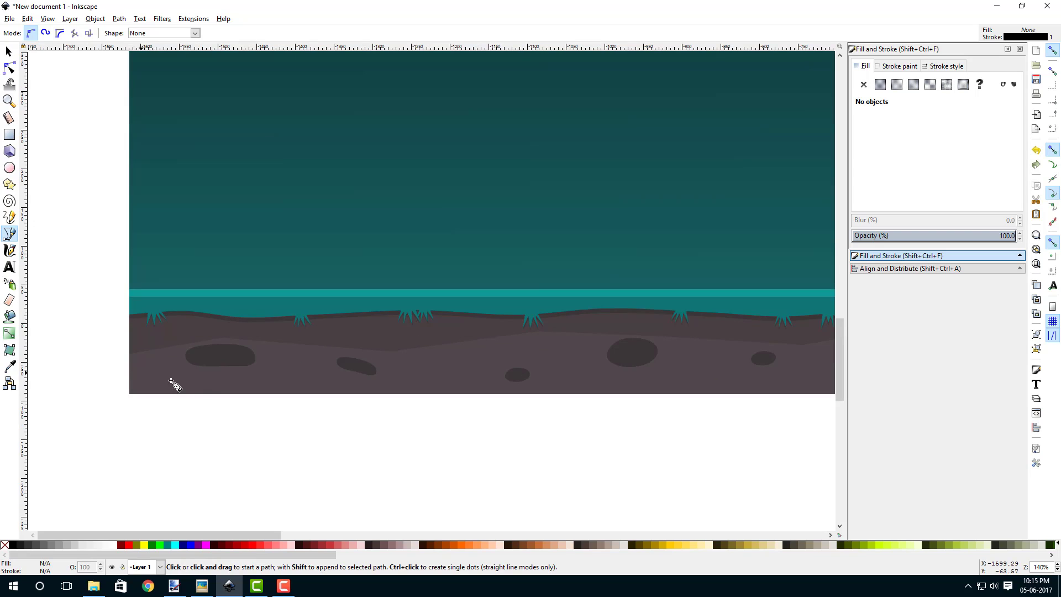
scroll(161, 355, "down", 1)
scroll(135, 327, "up", 2)
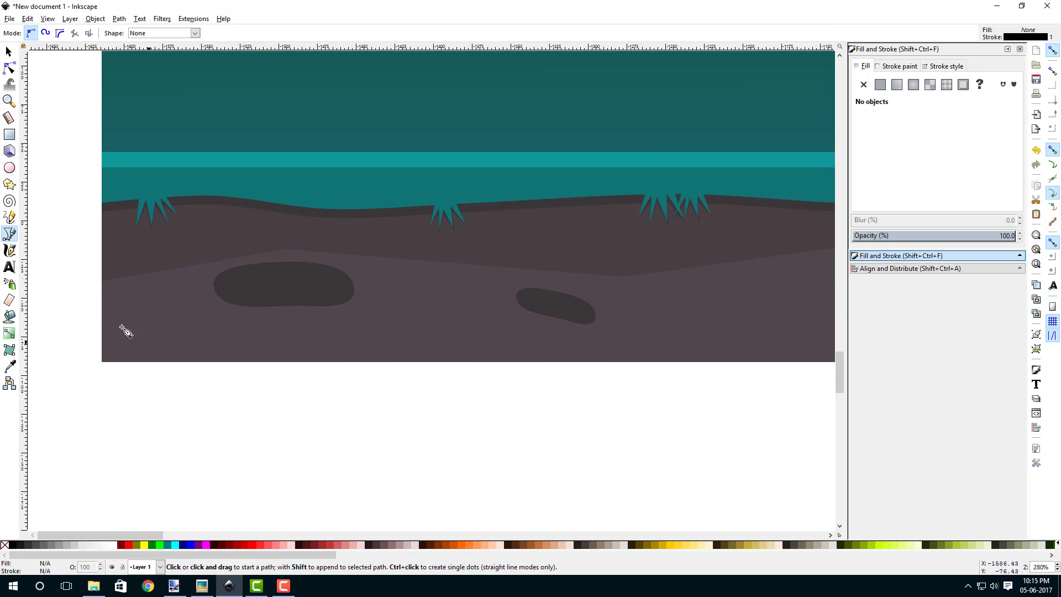
left_click(75, 312)
left_click(274, 289)
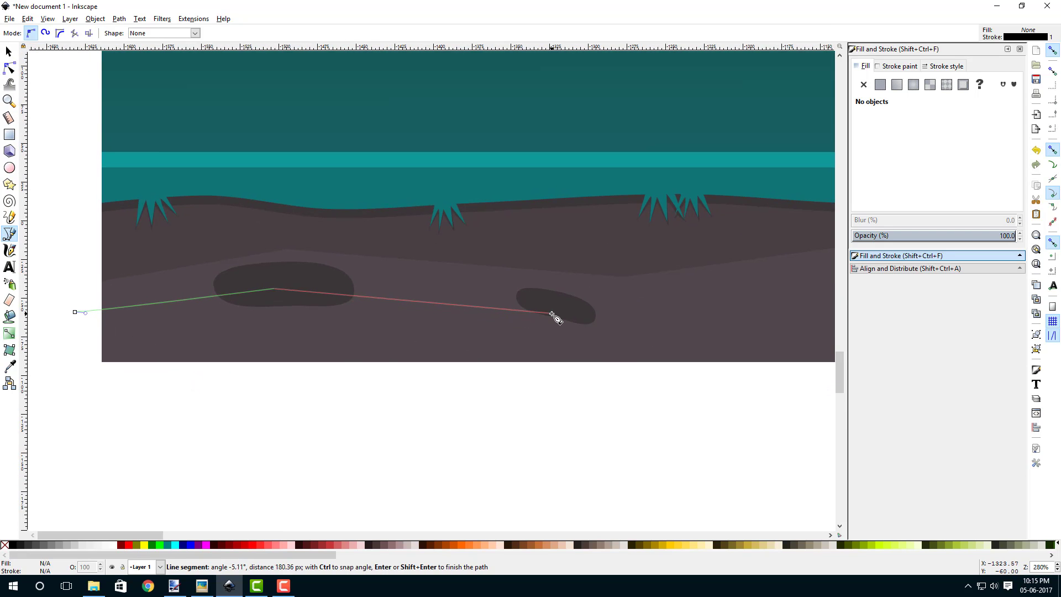
left_click_drag(570, 318, 134, 362)
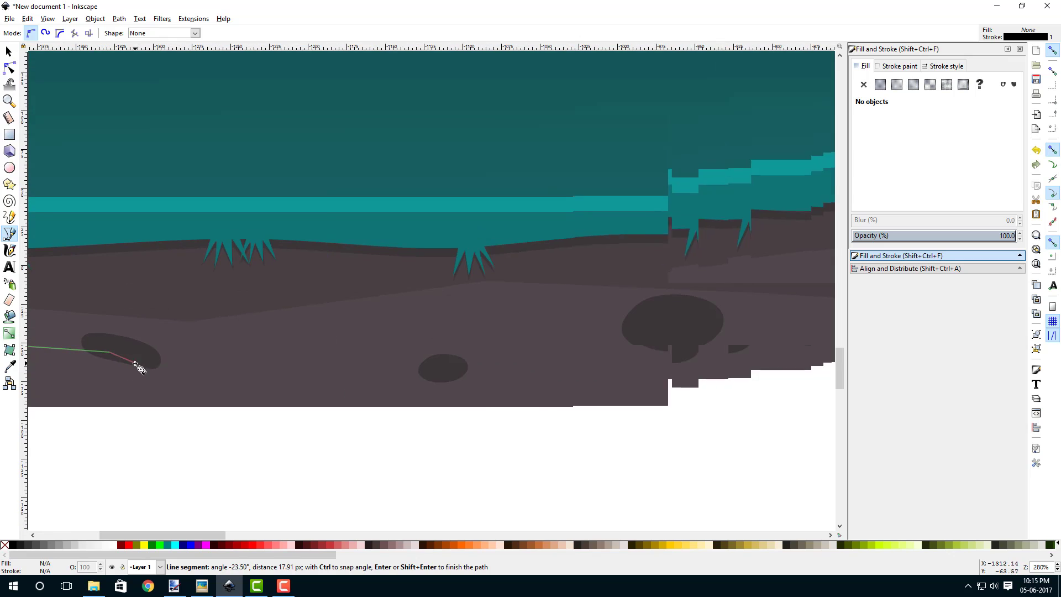
left_click(369, 329)
left_click(630, 356)
- Continue the zigzag through the dark patches across the right half of the ground, ending just beyond the frame's right edge
left_click_drag(661, 364, 171, 386)
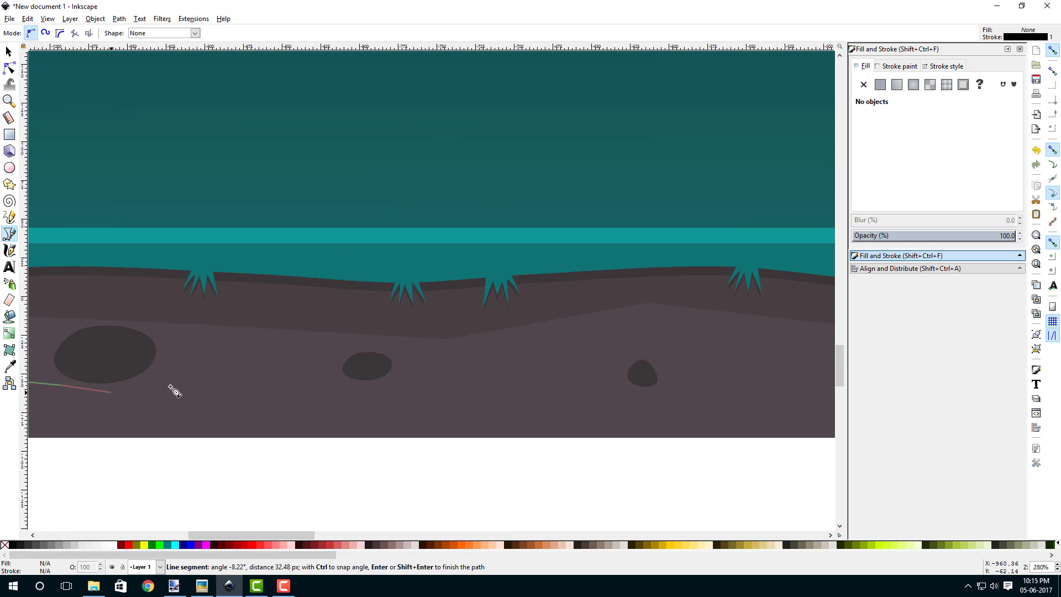
left_click(260, 369)
left_click(491, 388)
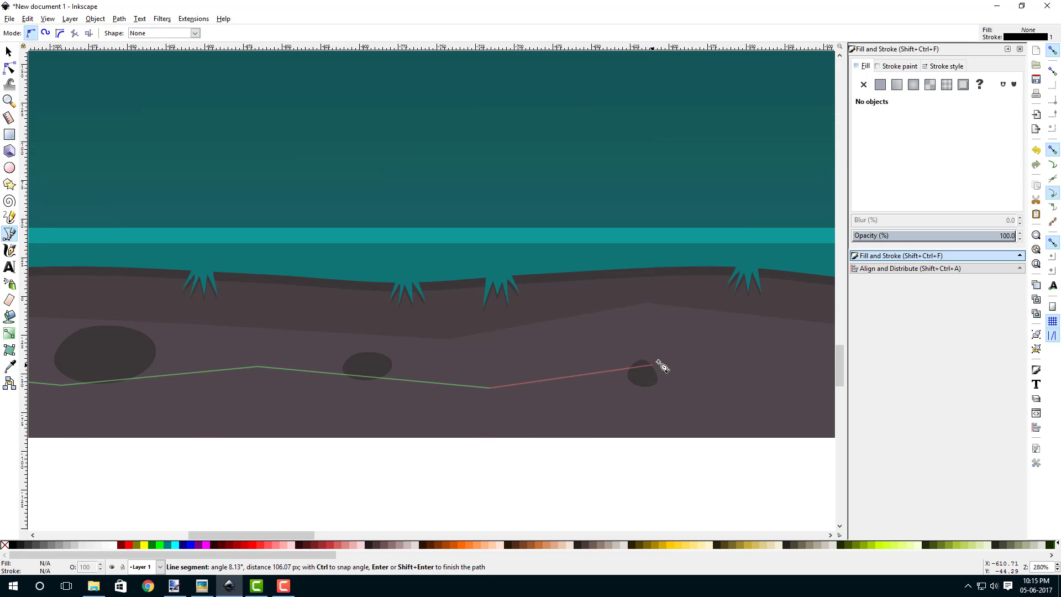
left_click_drag(661, 364, 239, 370)
left_click(262, 361)
left_click(468, 392)
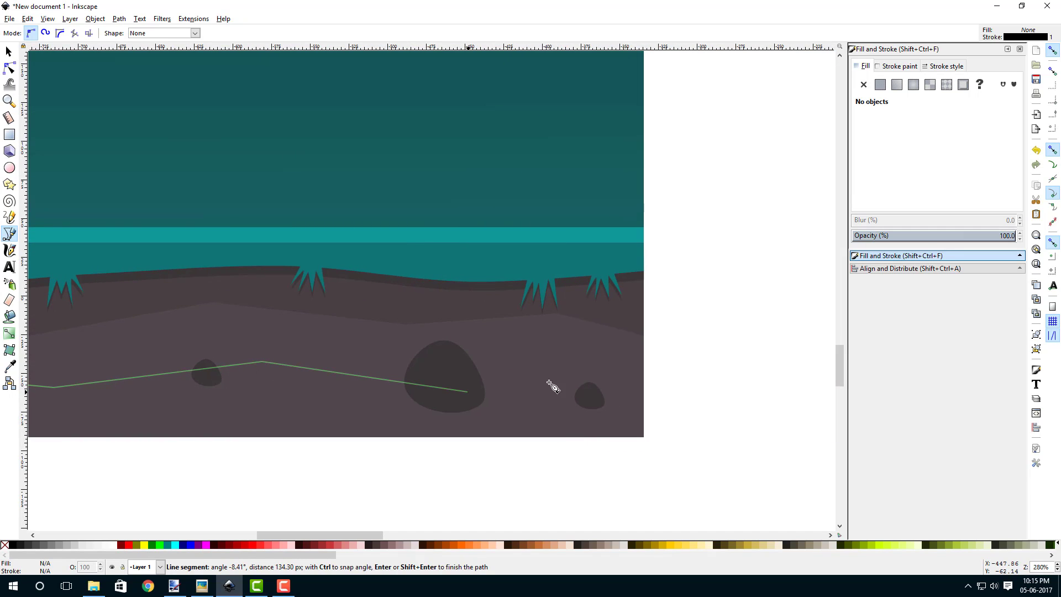
left_click(674, 357)
- Run the path back toward the left just below the zigzag, parallel to it, as the lower edge of a thin band
left_click(675, 362)
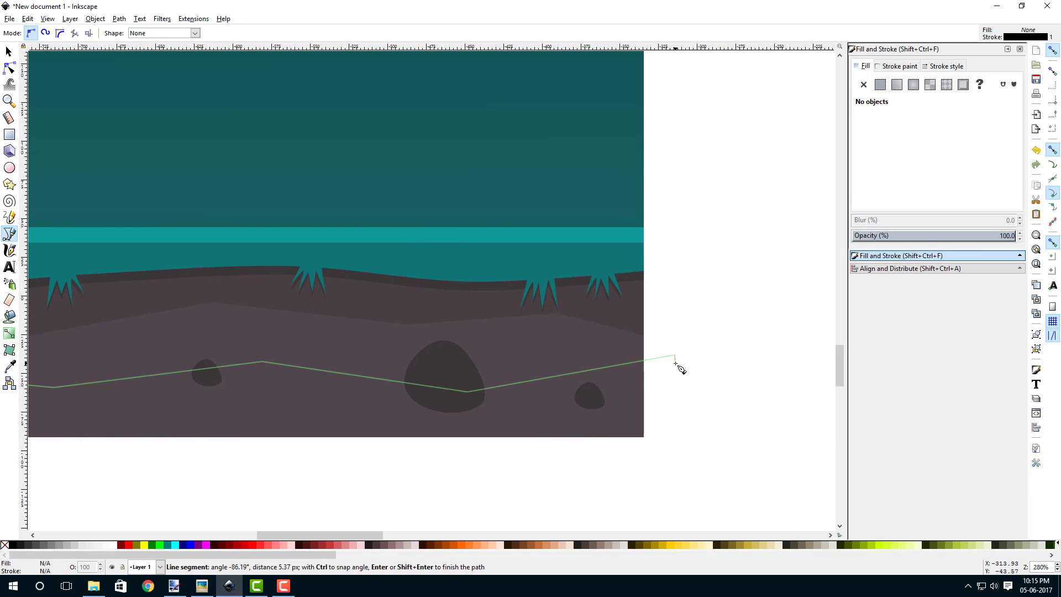
left_click(467, 398)
scroll(471, 403, "left", 5)
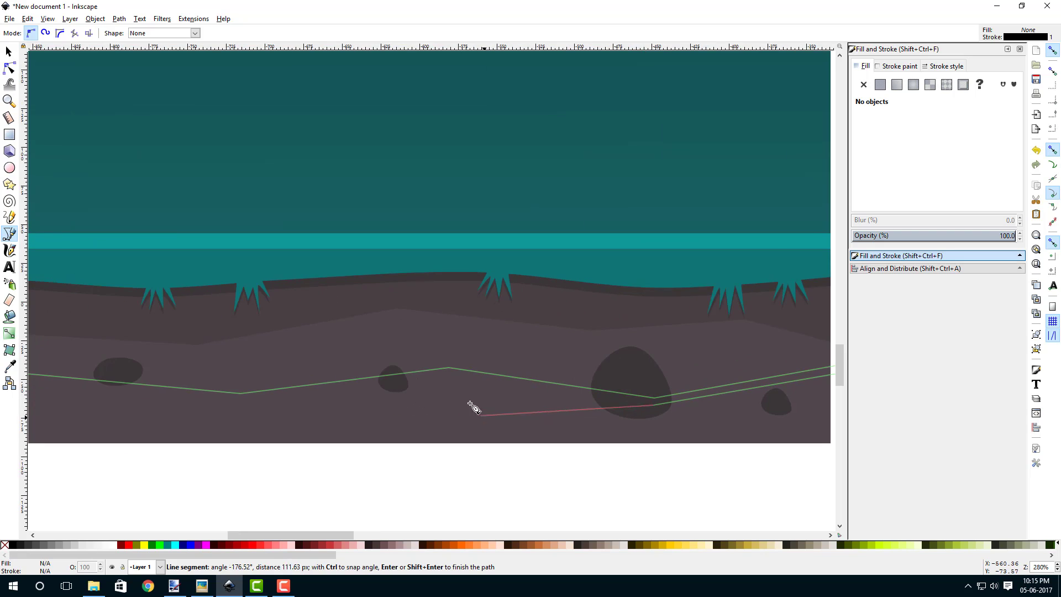
left_click(450, 378)
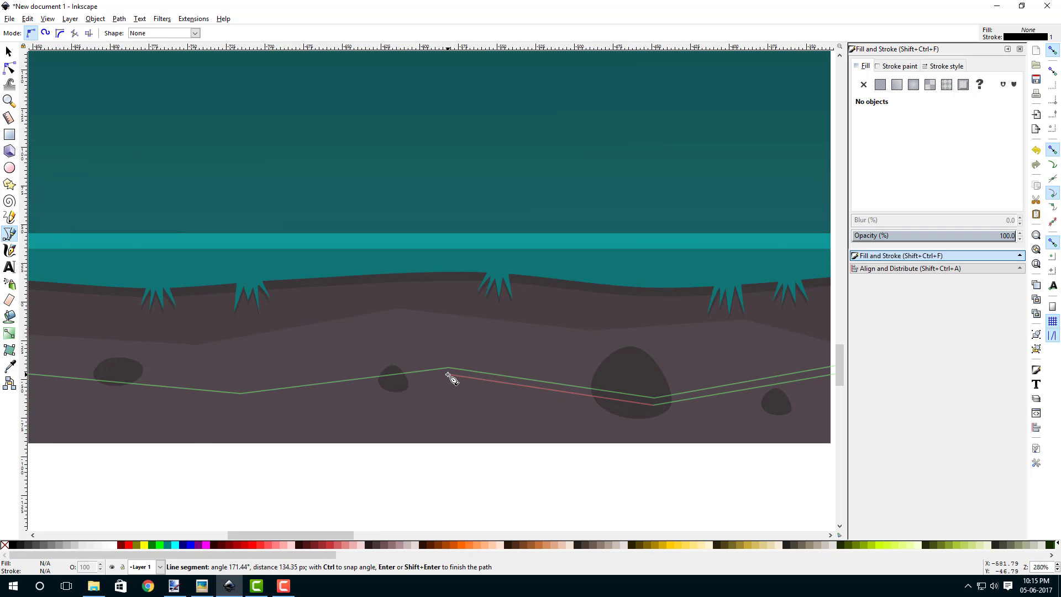
- Trace the zigzag band's lower edge just beneath its upper edge, across the soil to the far left, and close the path at its start point
scroll(392, 414, "left", 5)
scroll(393, 414, "down", 1)
left_click(404, 382)
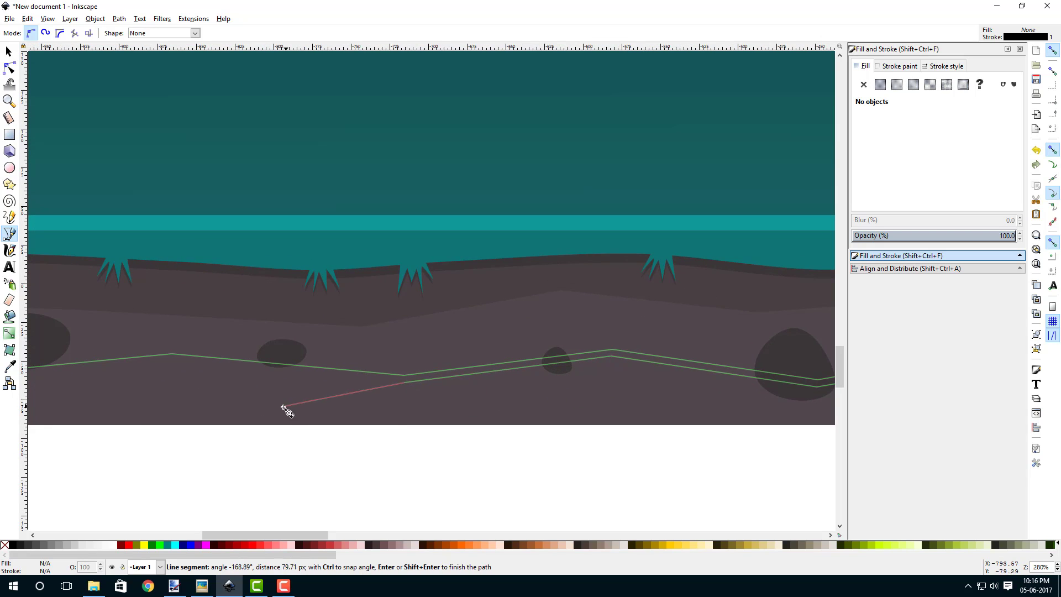
scroll(405, 379, "left", 5)
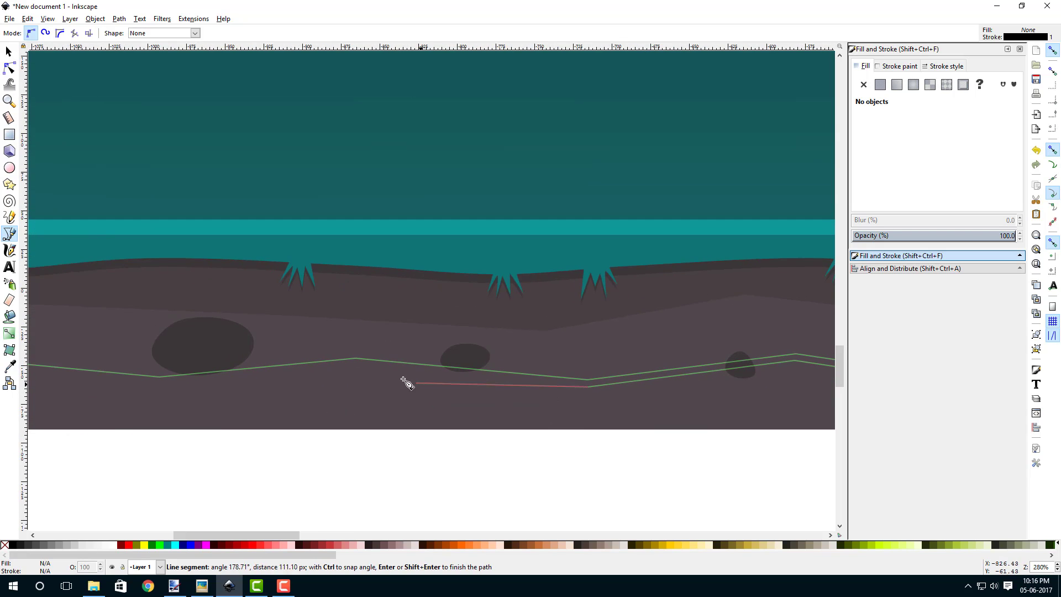
left_click(356, 366)
scroll(356, 365, "left", 6)
scroll(356, 366, "down", 1)
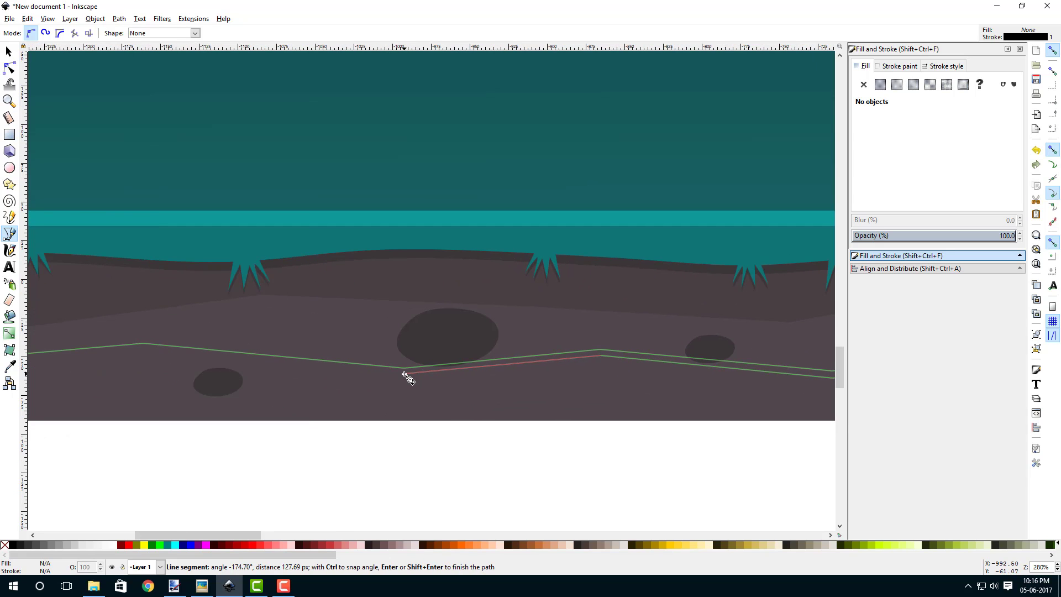
left_click(404, 373)
scroll(404, 374, "left", 7)
scroll(404, 374, "up", 1)
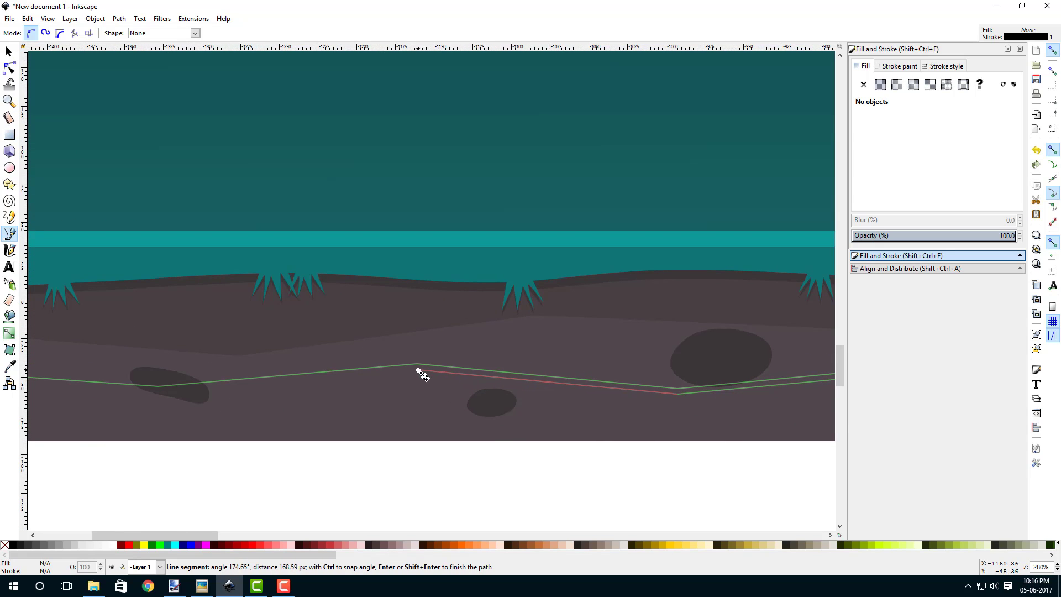
left_click(416, 369)
scroll(260, 417, "left", 6)
scroll(261, 417, "down", 1)
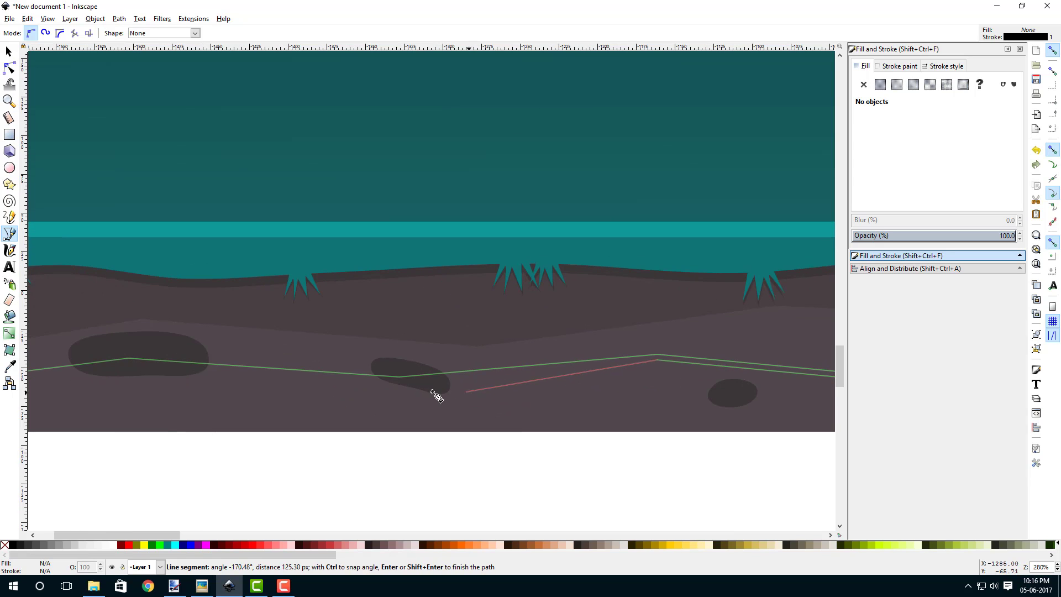
left_click(400, 382)
scroll(304, 400, "left", 6)
scroll(303, 400, "up", 1)
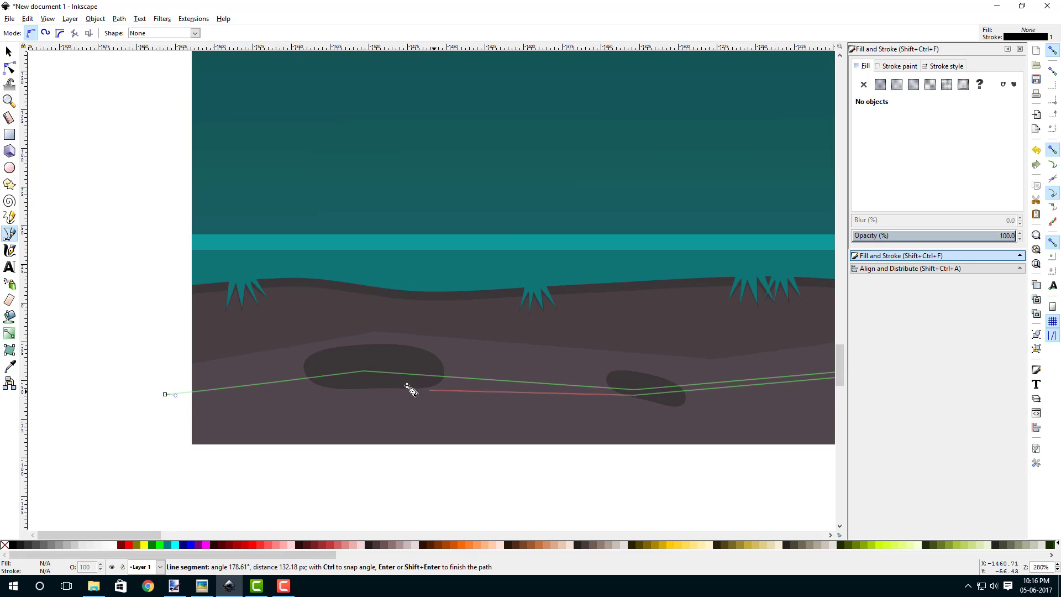
left_click(363, 378)
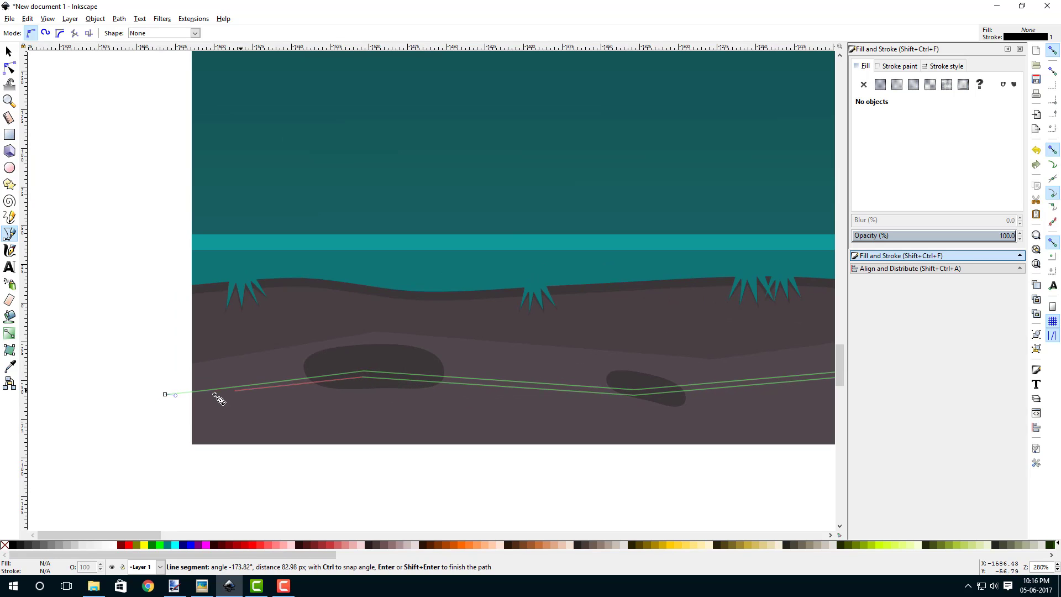
left_click(165, 395)
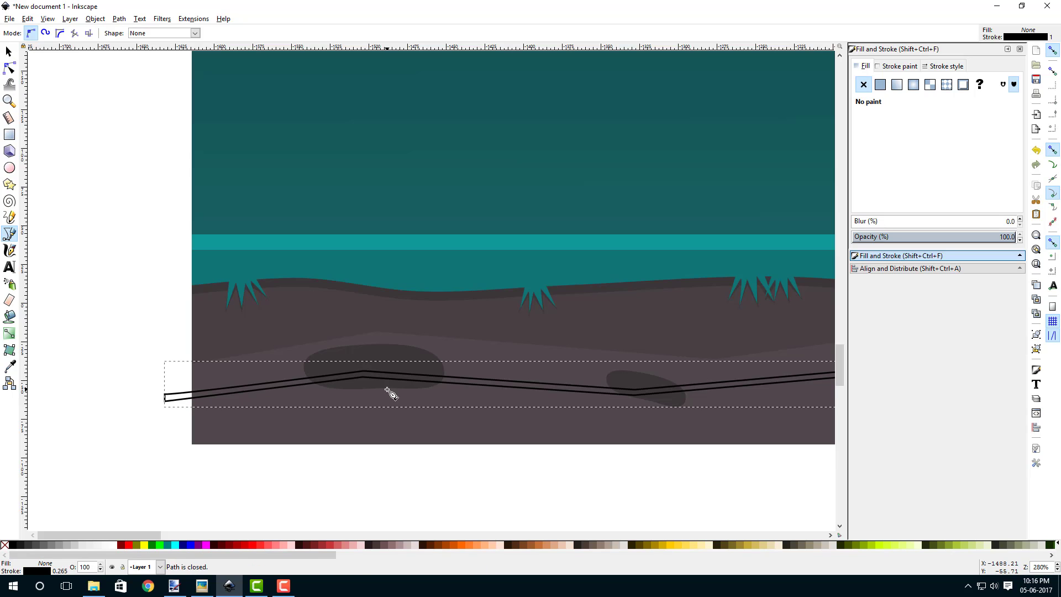
- Give the zigzag band a flat fill and remove its stroke
scroll(644, 410, "right", 6)
left_click(881, 86)
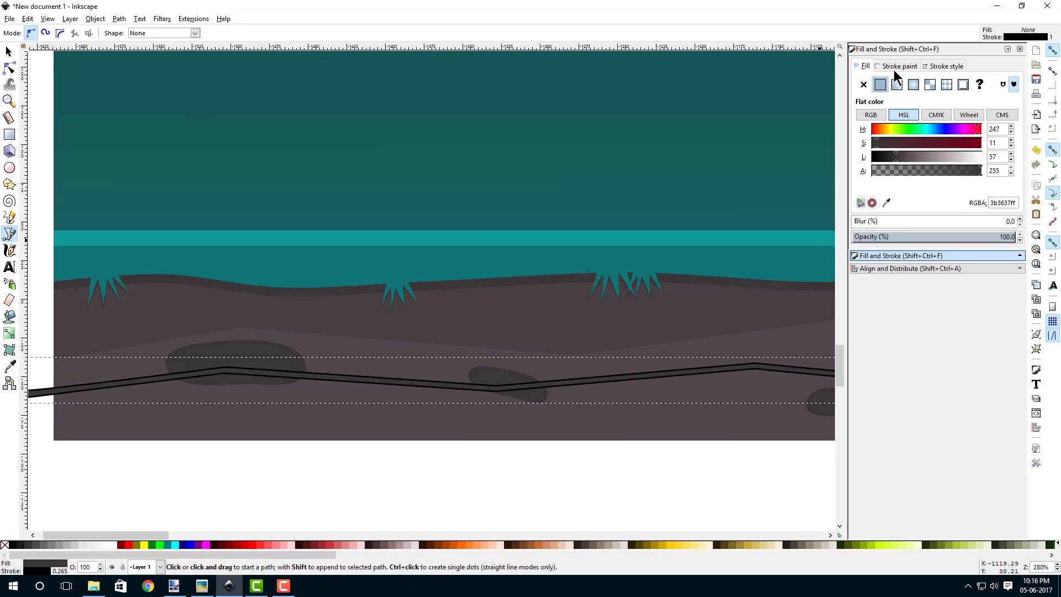
left_click(893, 67)
left_click(862, 84)
left_click(863, 66)
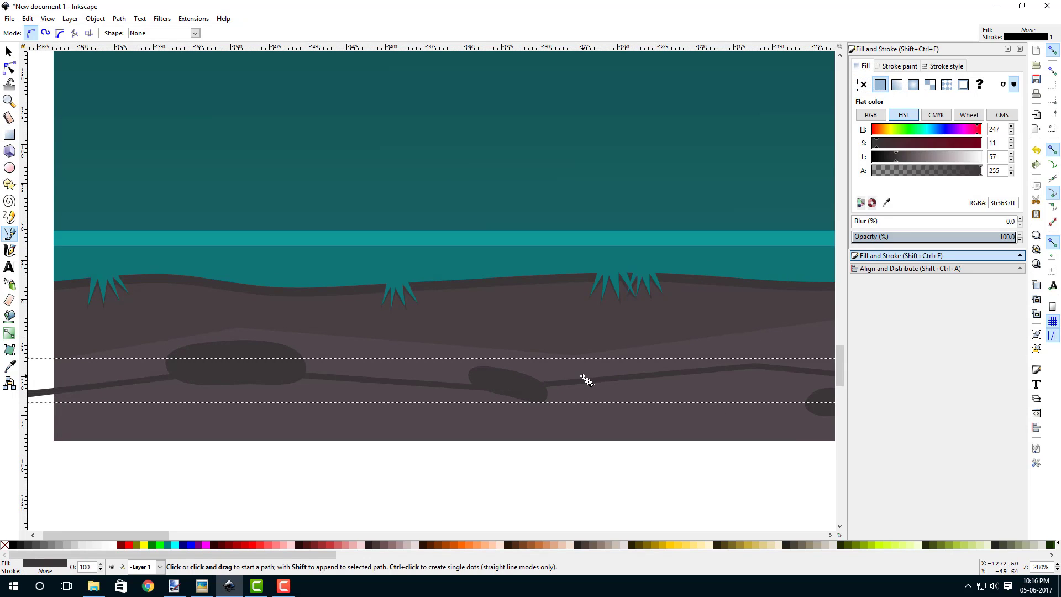
mouse_move(913, 159)
left_mouse_down()
mouse_move(936, 156)
mouse_move(920, 154)
mouse_move(946, 172)
left_mouse_up()
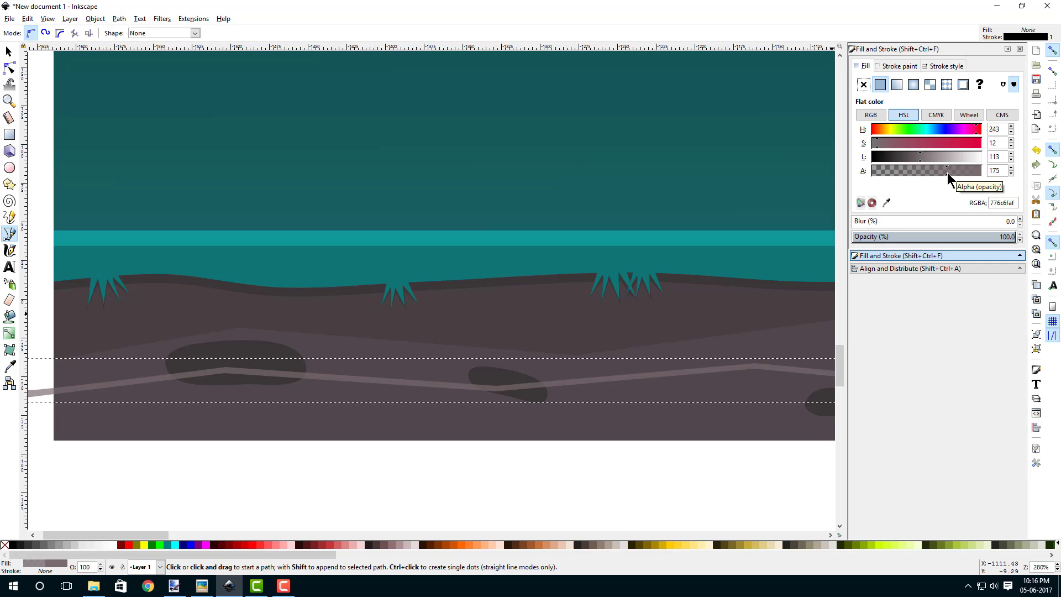
left_click(930, 128)
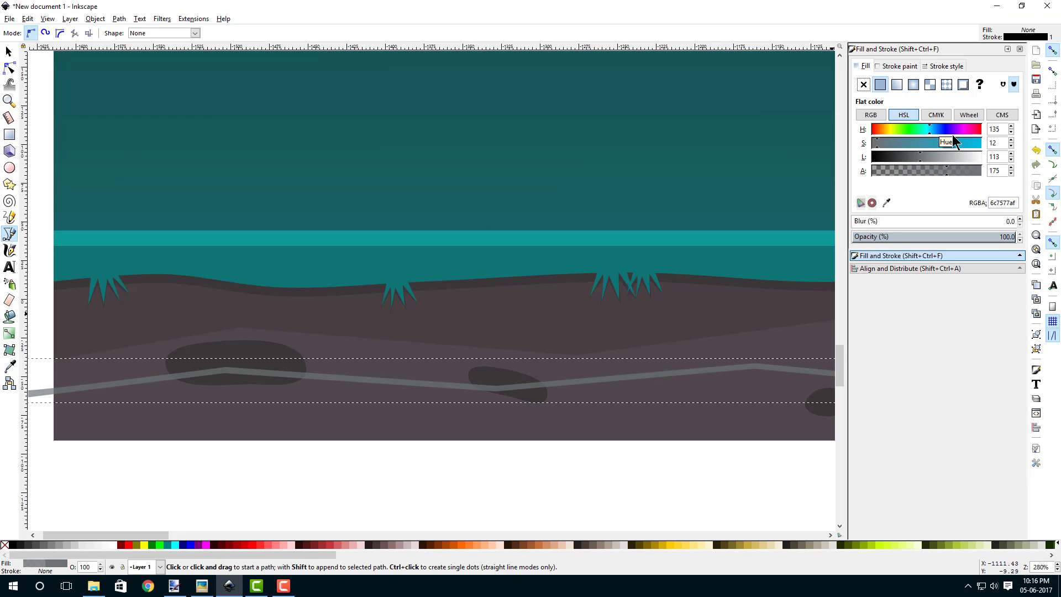
key("ctrl+z")
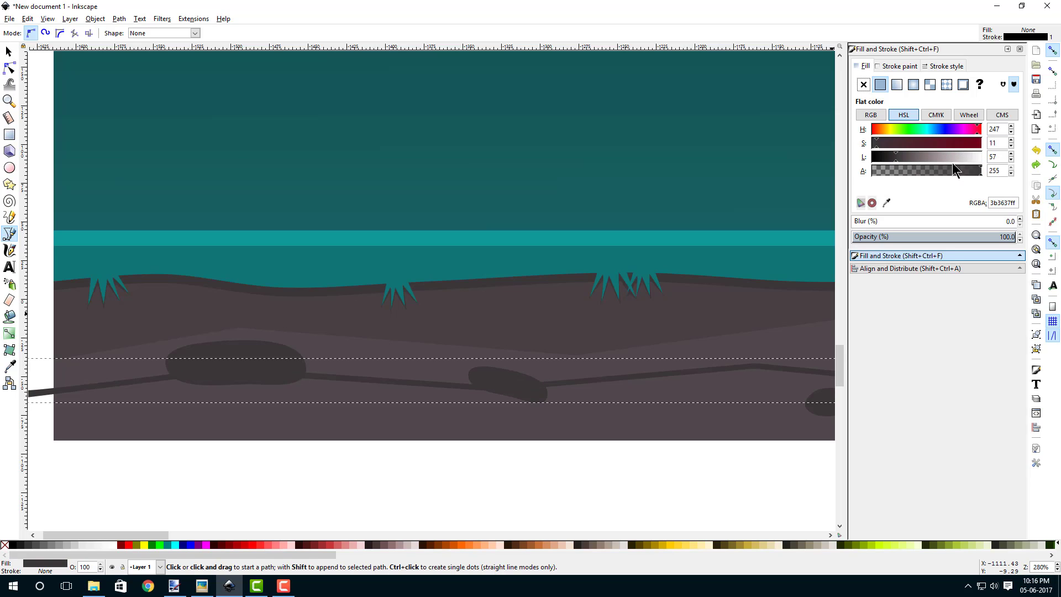
- Set the band's fill to semi-transparent grey with hue 0, saturation 0, lightness 142 and alpha 158
left_click_drag(899, 157, 861, 143)
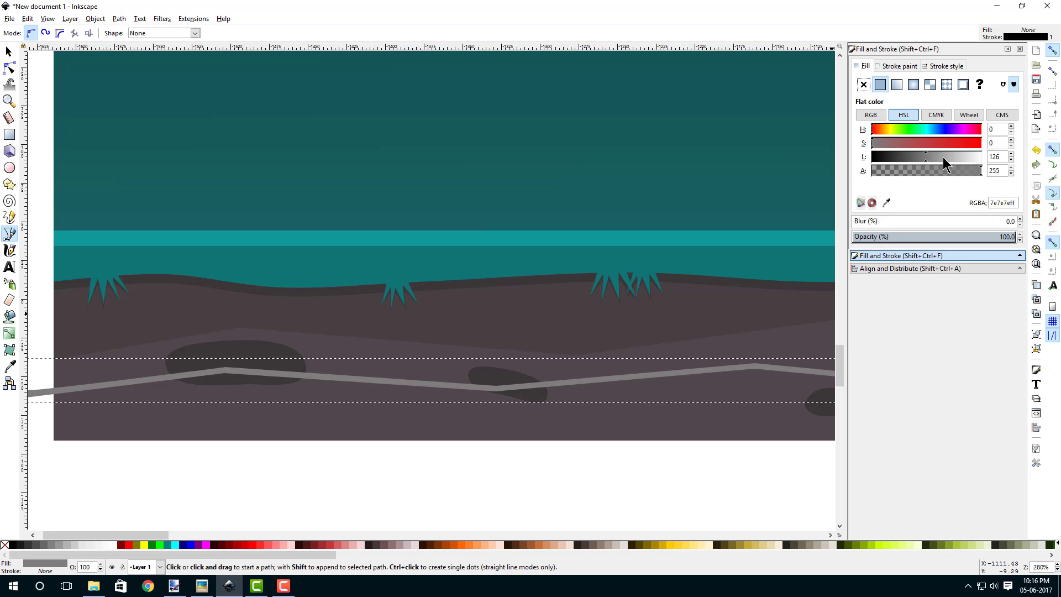
mouse_move(943, 157)
left_mouse_down()
mouse_move(933, 157)
mouse_move(940, 170)
left_mouse_up()
- Select the band's inner nodes and make them auto-smooth so the zigzag becomes a flowing wave
scroll(539, 459, "down", 3)
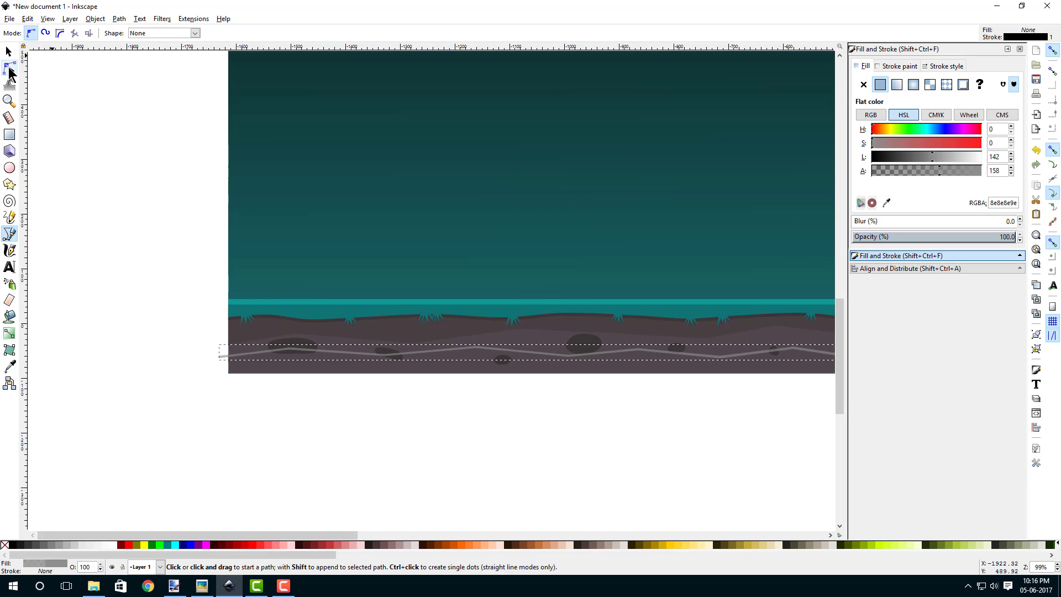
left_click(9, 69)
scroll(247, 355, "down", 1)
left_click_drag(182, 370, 611, 316)
left_click(171, 34)
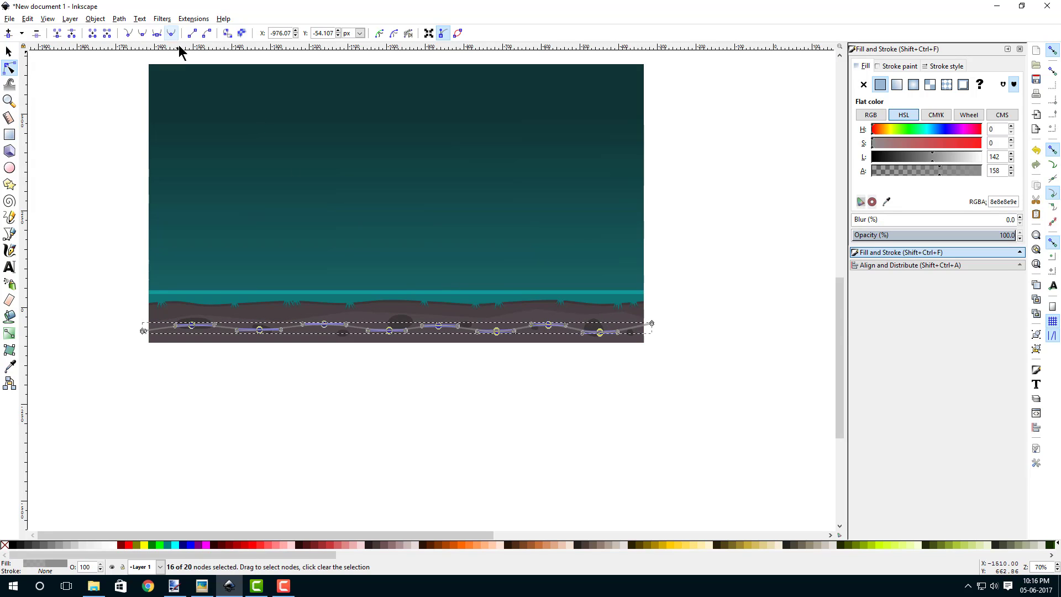
left_click(8, 52)
left_click(348, 406)
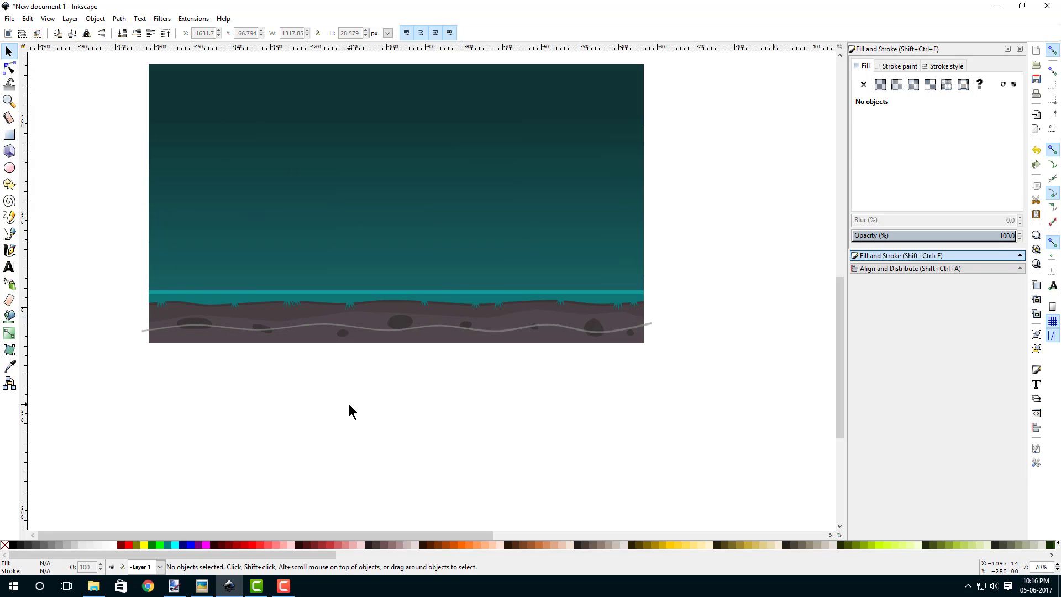
- Duplicate the large soil rectangle at the base of the scene
left_click(220, 339)
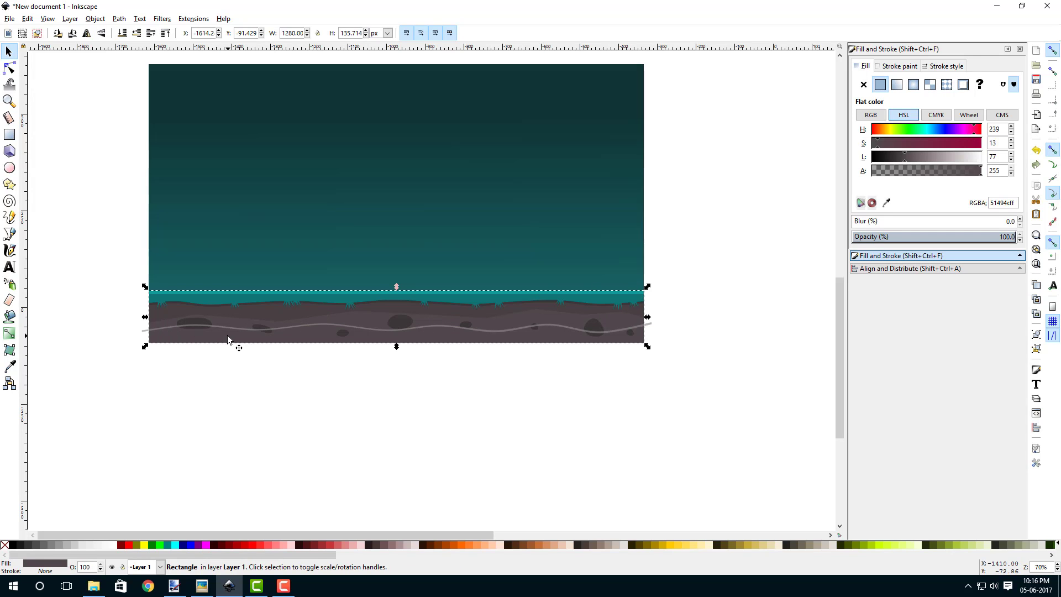
scroll(227, 334, "up", 1)
right_click(214, 335)
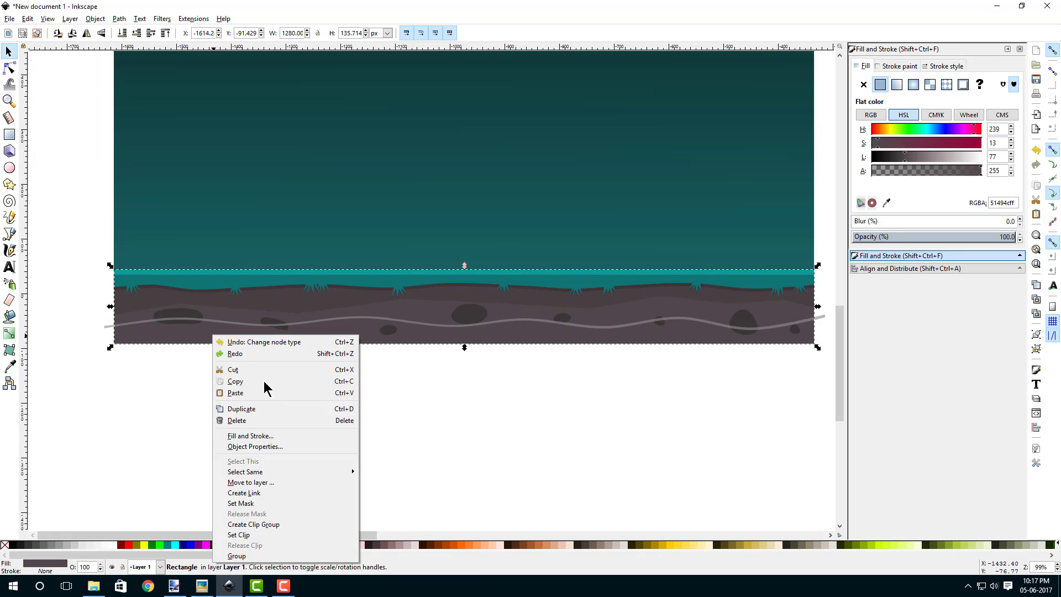
left_click(241, 408)
- Intersect the duplicate soil rectangle with the wavy grey band to trim the band's ends to the scene edges
scroll(289, 348, "up", 5)
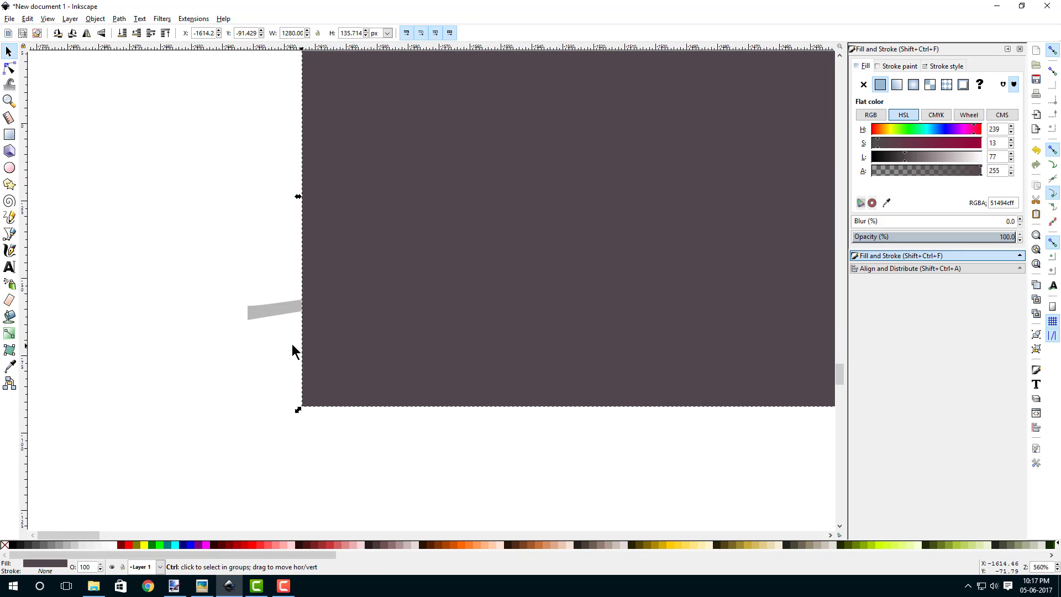
left_click(266, 312, "shift")
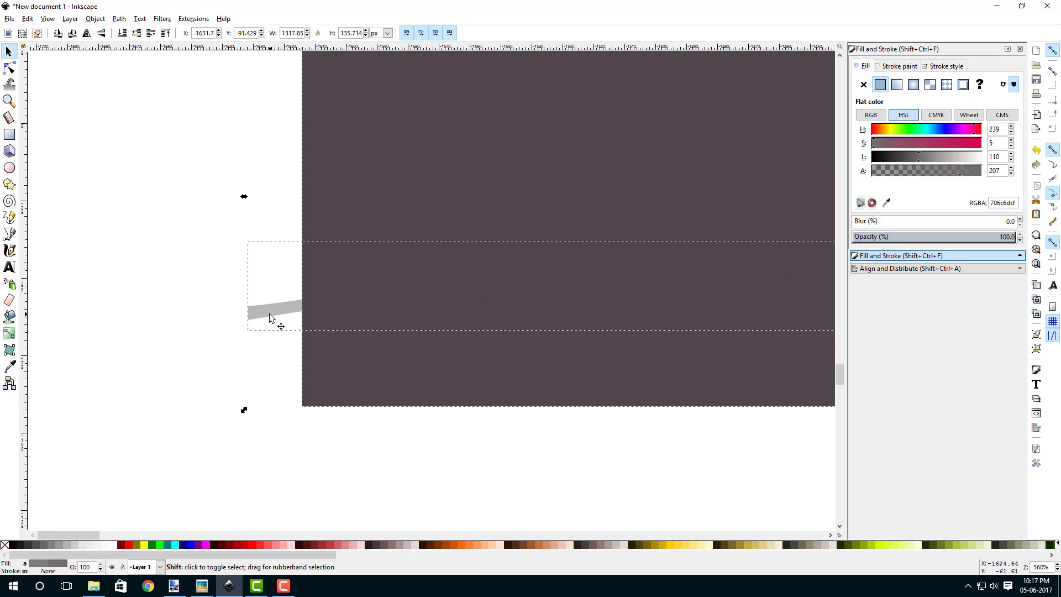
left_click(119, 19)
left_click(147, 108)
left_click(118, 241)
scroll(114, 243, "down", 3)
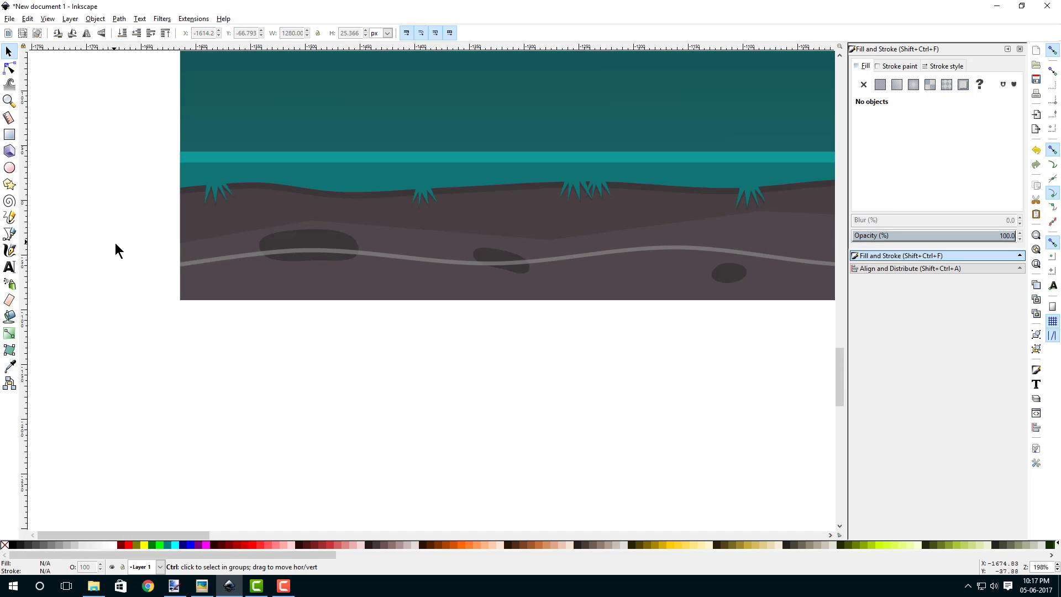
- Lower the wavy band to the bottom of the stack, and raise it until it sits above the soil but behind the rocks
left_click_drag(427, 264, 153, 260)
scroll(155, 257, "down", 2)
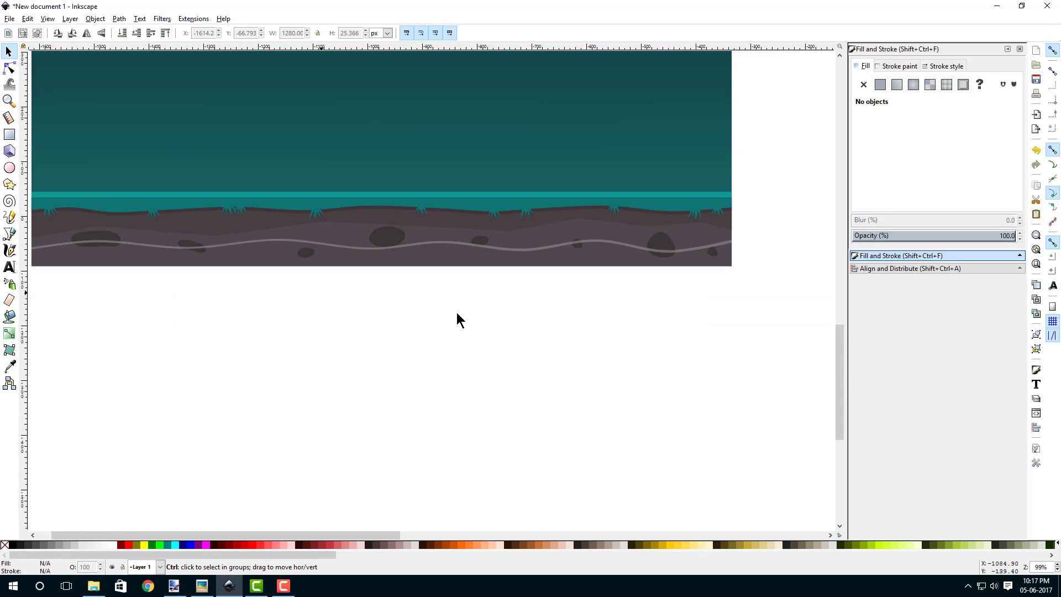
left_click(425, 246)
scroll(348, 282, "left", 5)
scroll(348, 282, "up", 2)
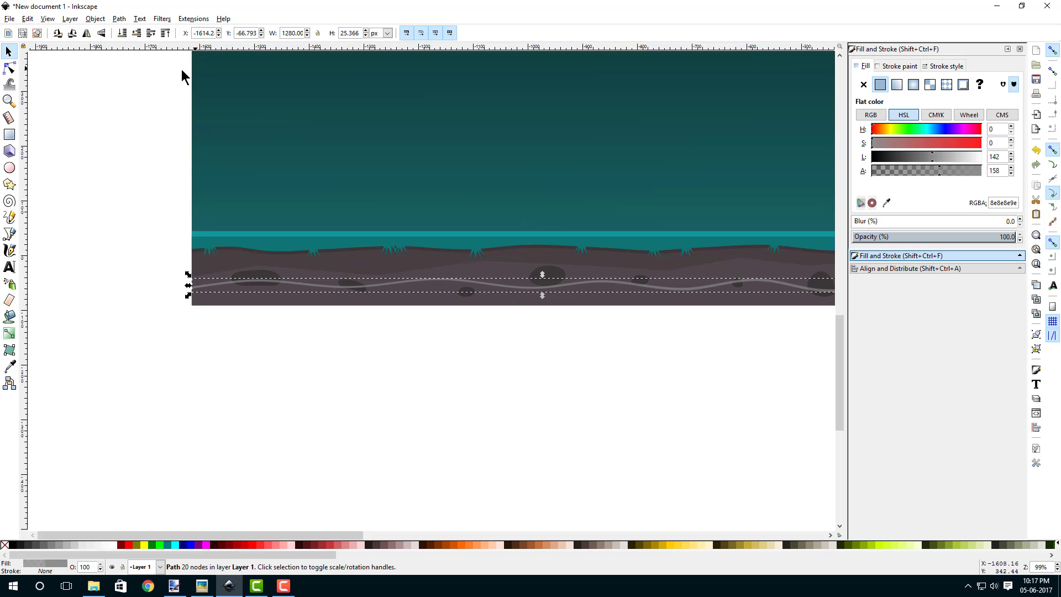
left_click(122, 32)
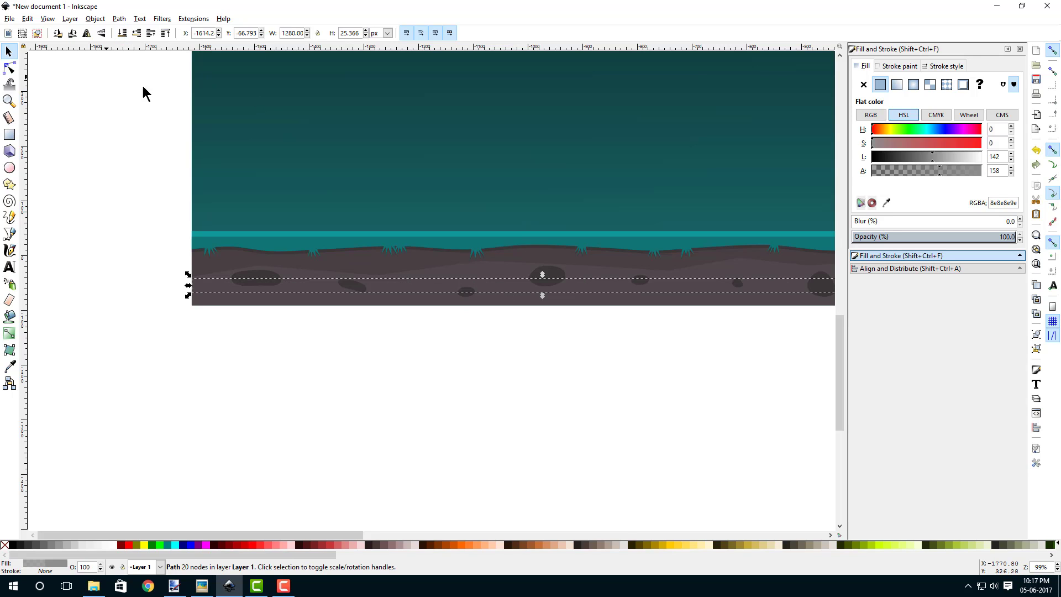
left_click(151, 35)
left_click(151, 34)
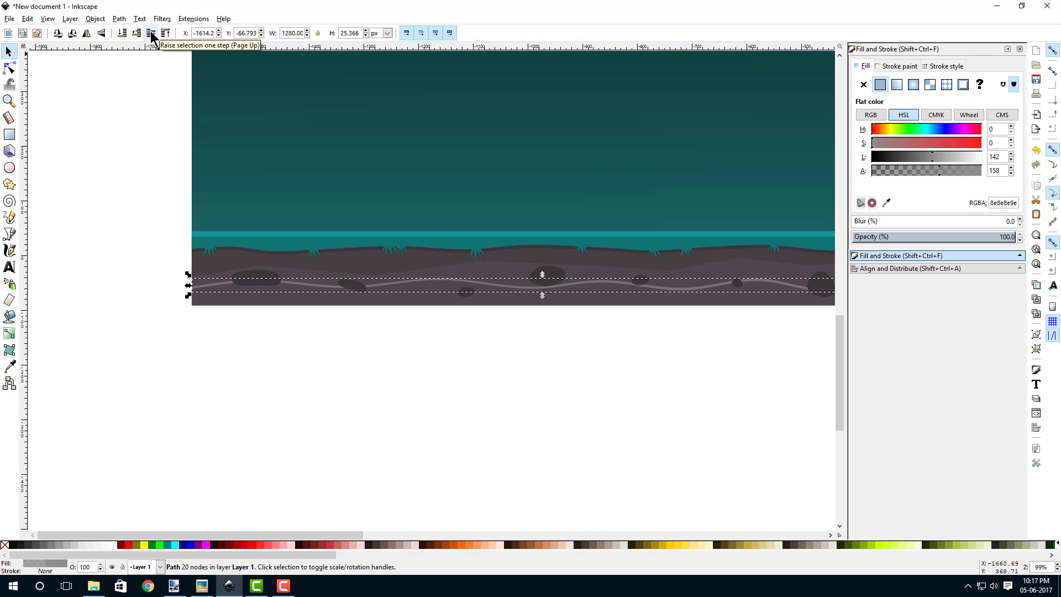
left_click_drag(592, 348, 468, 358)
left_click(463, 341)
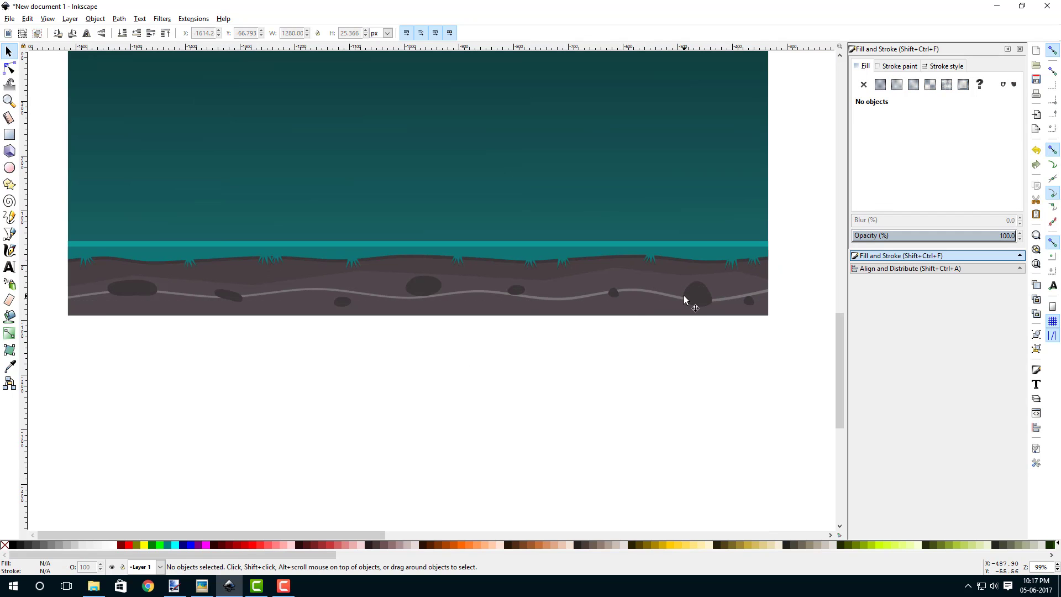
scroll(402, 297, "up", 1)
left_click(434, 288)
left_click_drag(434, 288, 388, 365)
left_click(433, 365)
scroll(390, 349, "down", 1)
scroll(389, 365, "down", 1)
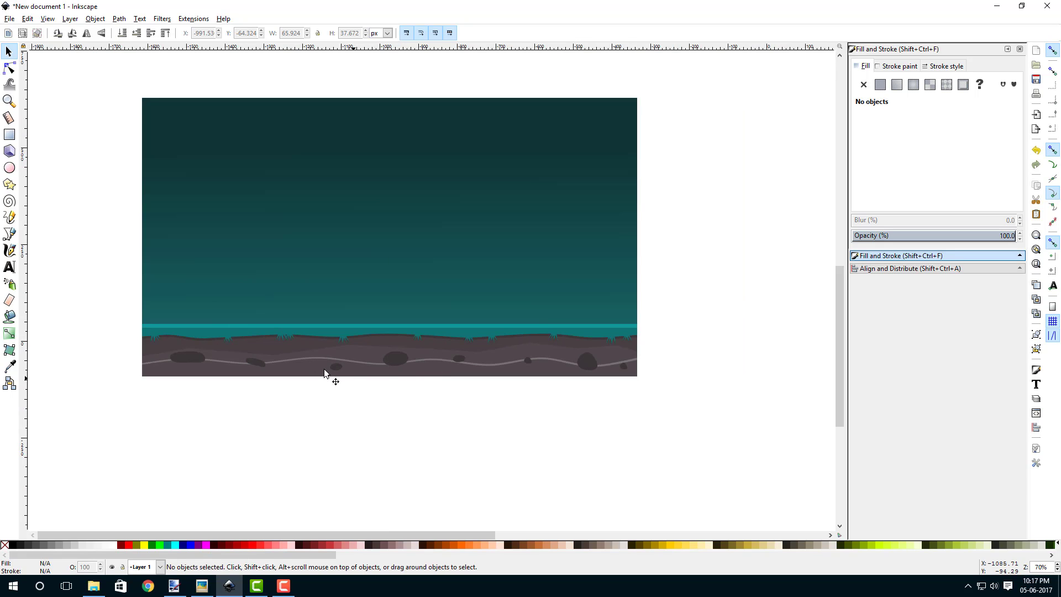
left_click_drag(190, 337, 305, 325)
scroll(305, 308, "up", 1)
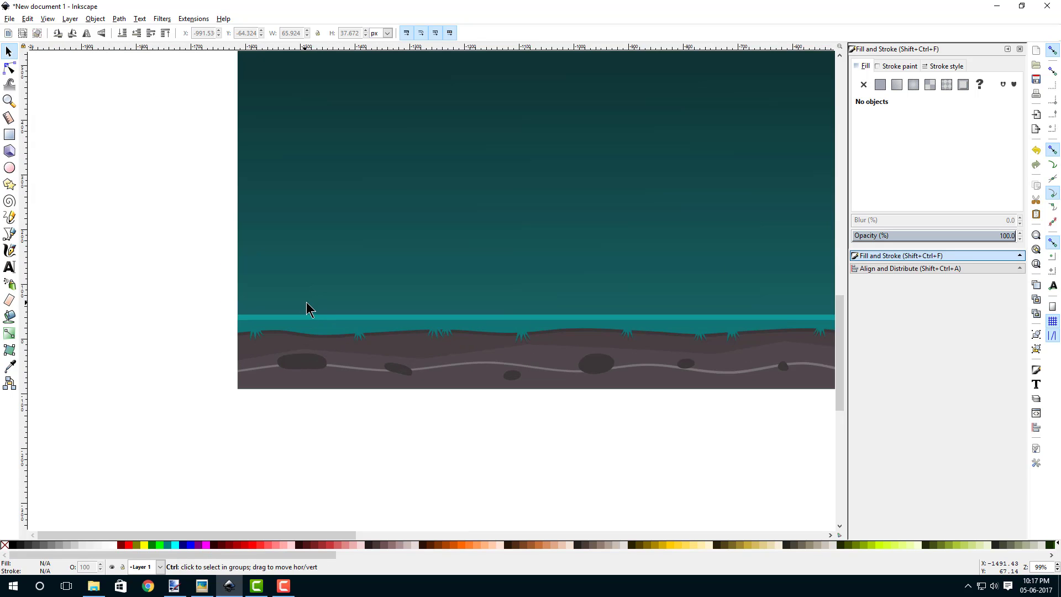
left_click_drag(407, 271, 292, 290)
left_click_drag(231, 243, 238, 277)
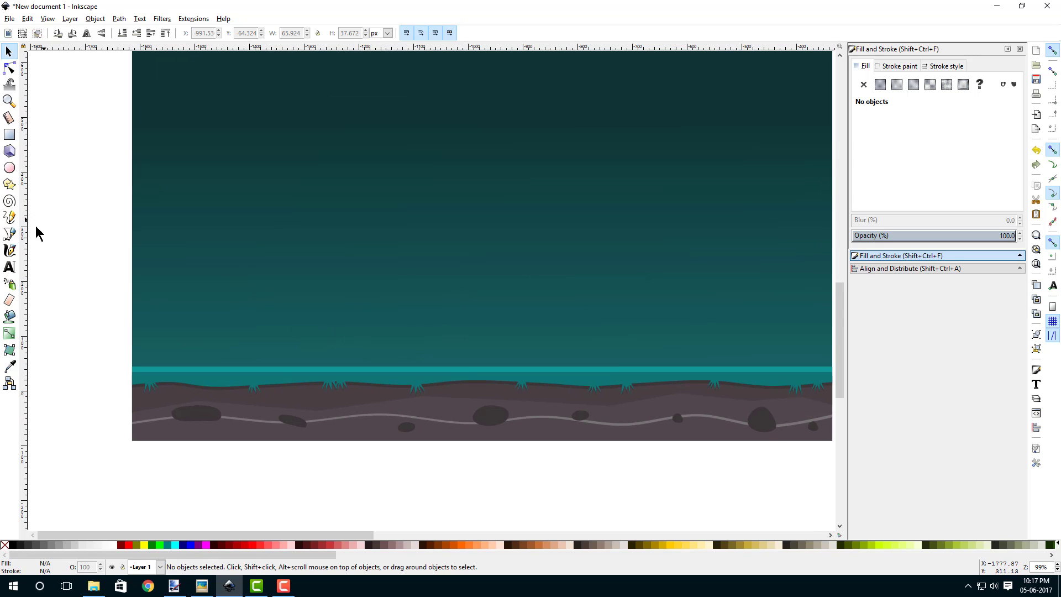
- Draw a closed straight-segment shape above the ground with a peaked top and four downward points along its lower edge using the Bezier tool
left_click(9, 233)
left_click_drag(216, 234, 254, 230)
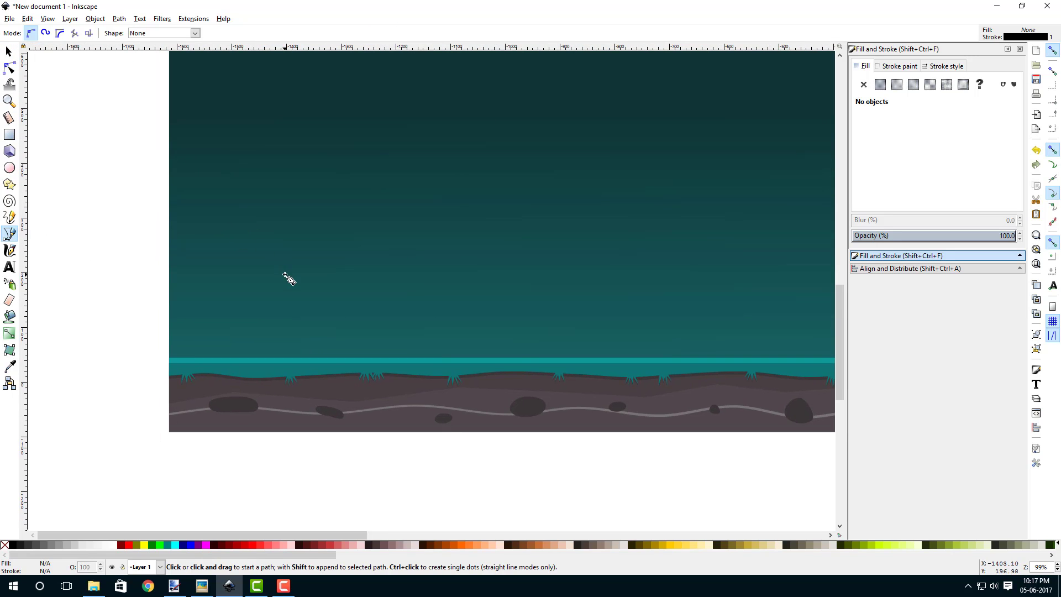
scroll(282, 270, "up", 2)
left_click(313, 264)
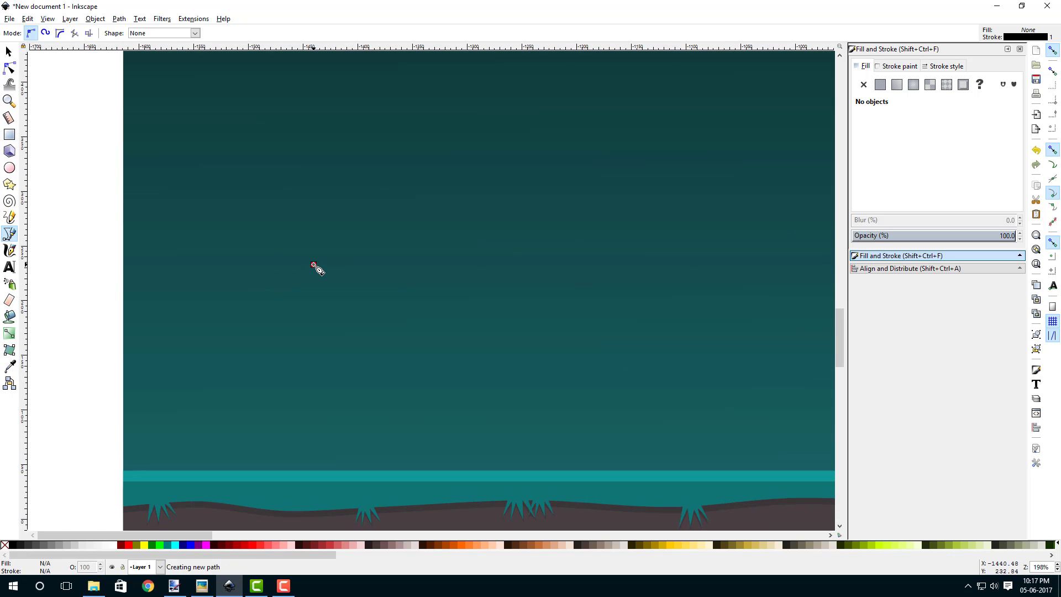
left_click(269, 287)
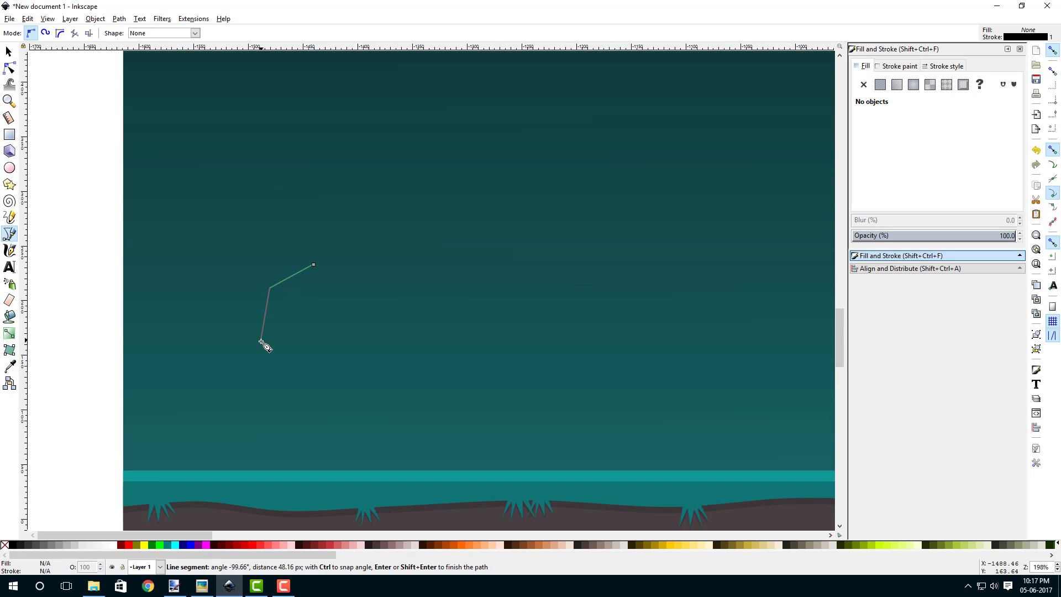
left_click(267, 338)
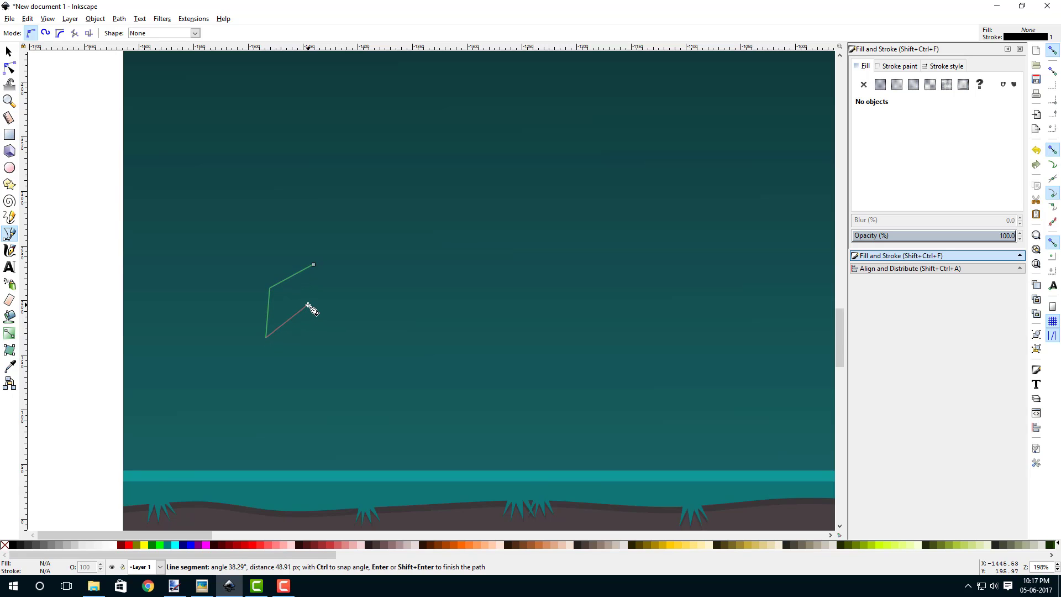
left_click(308, 305)
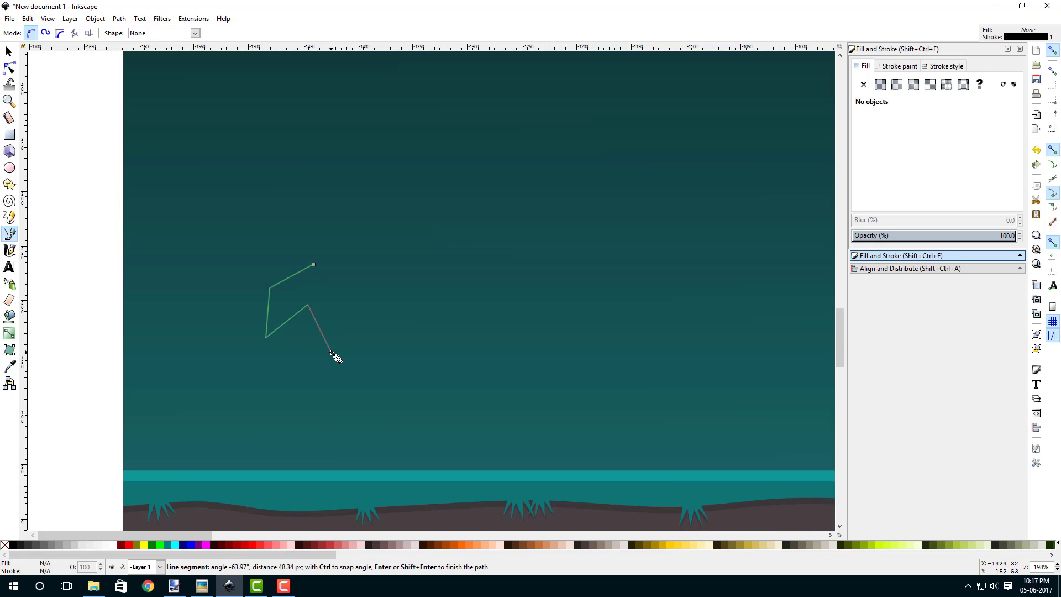
left_click(331, 351)
left_click(352, 307)
left_click(376, 338)
left_click(392, 305)
left_click(430, 337)
left_click(438, 284)
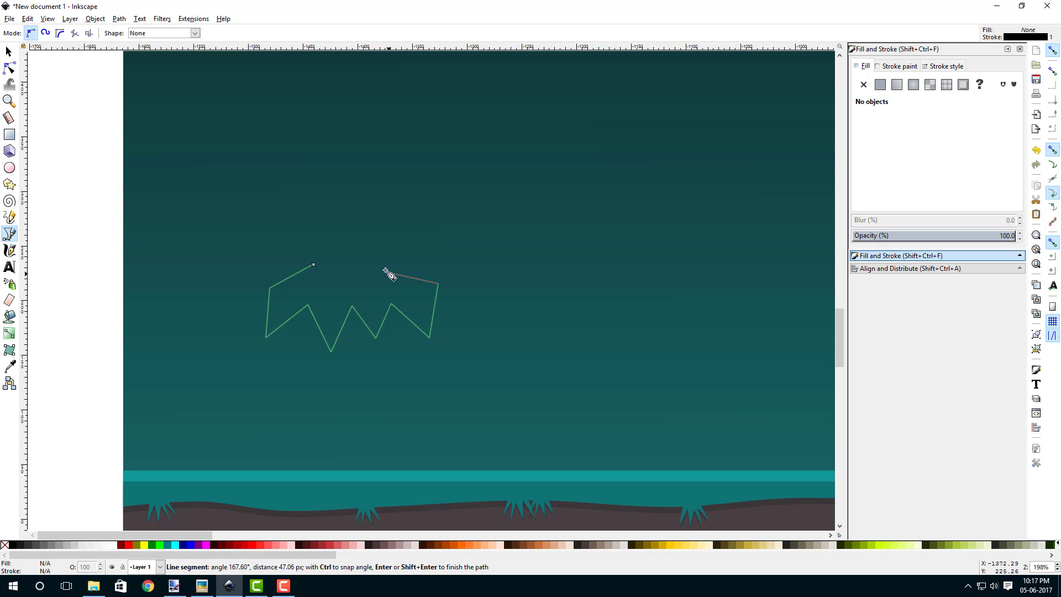
left_click(314, 266)
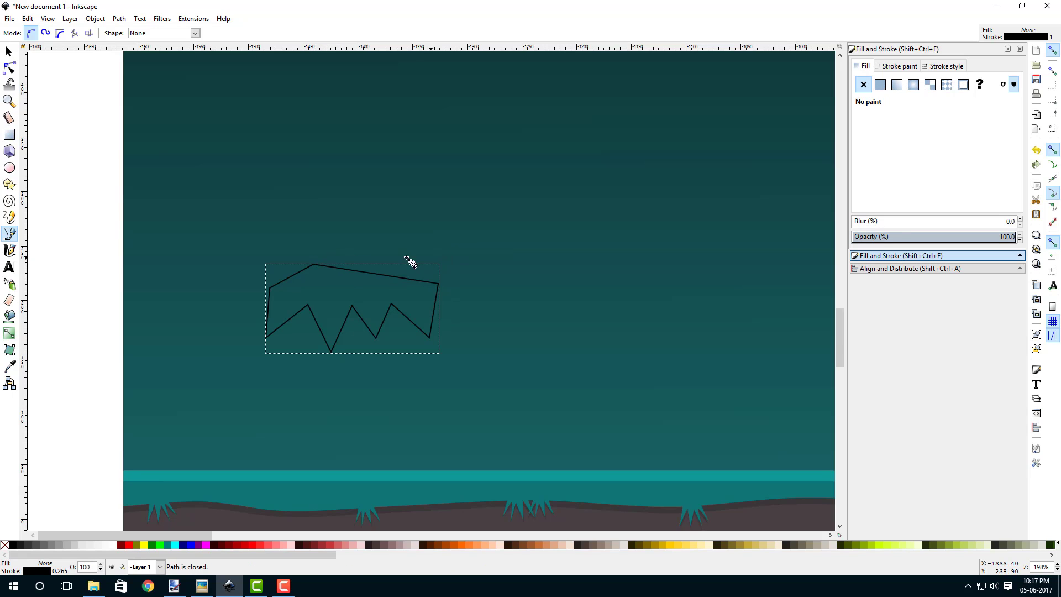
- Give the zigzag shape a flat dark fill of 3b3637 and remove its stroke
left_click(882, 80)
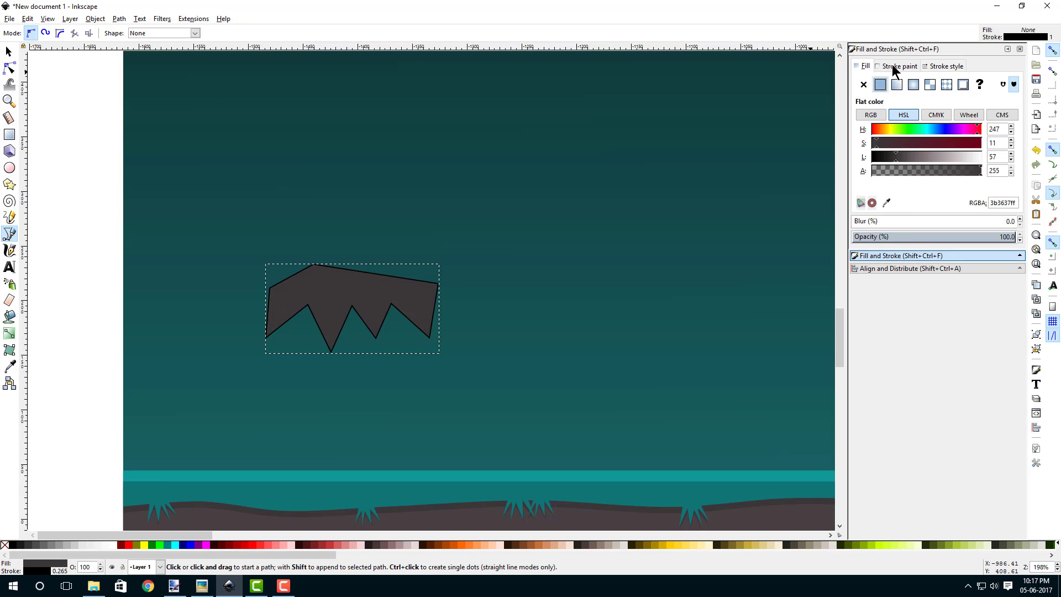
left_click(863, 84)
left_click(863, 65)
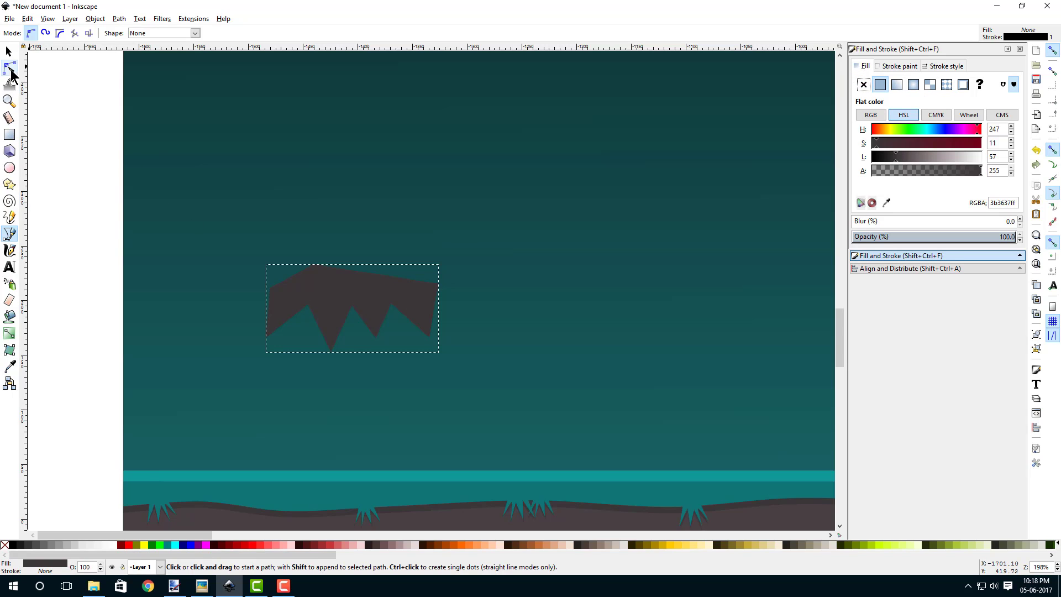
- Centre the shape's peak node and auto-smooth the seven outer nodes, keeping the three inner notch nodes sharp
left_click(10, 68)
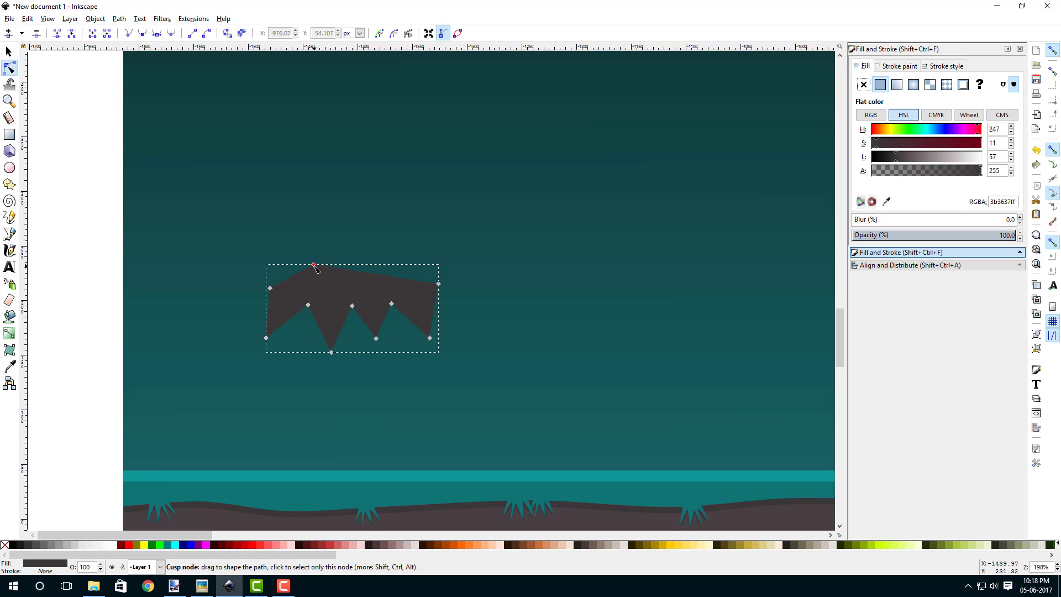
left_click_drag(314, 265, 346, 262)
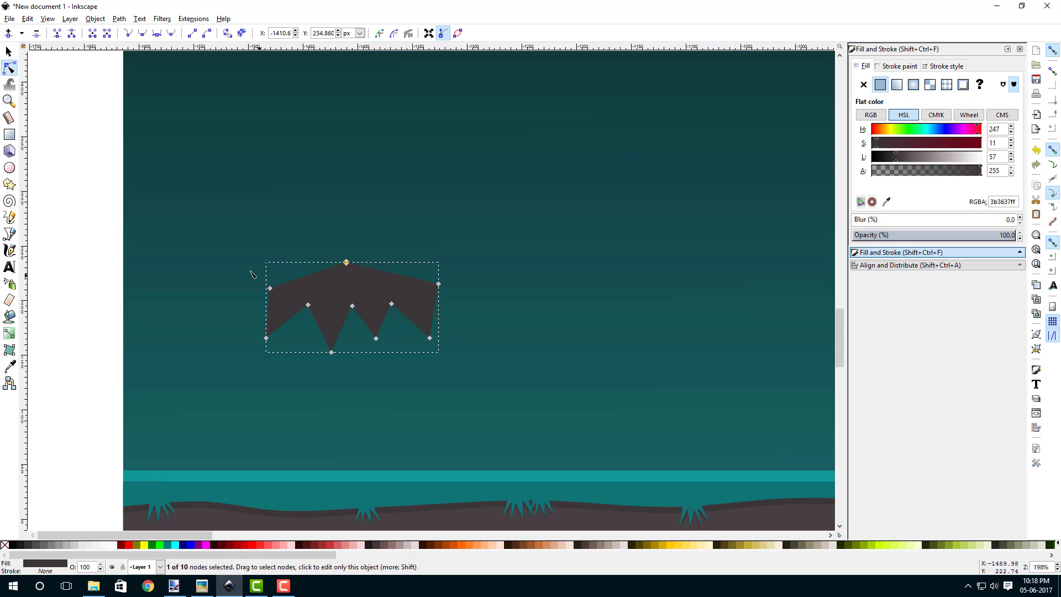
left_click_drag(229, 235, 294, 299)
left_click_drag(323, 233, 482, 285)
left_click_drag(241, 319, 288, 356)
left_click_drag(303, 369, 403, 329)
left_click_drag(399, 369, 461, 326)
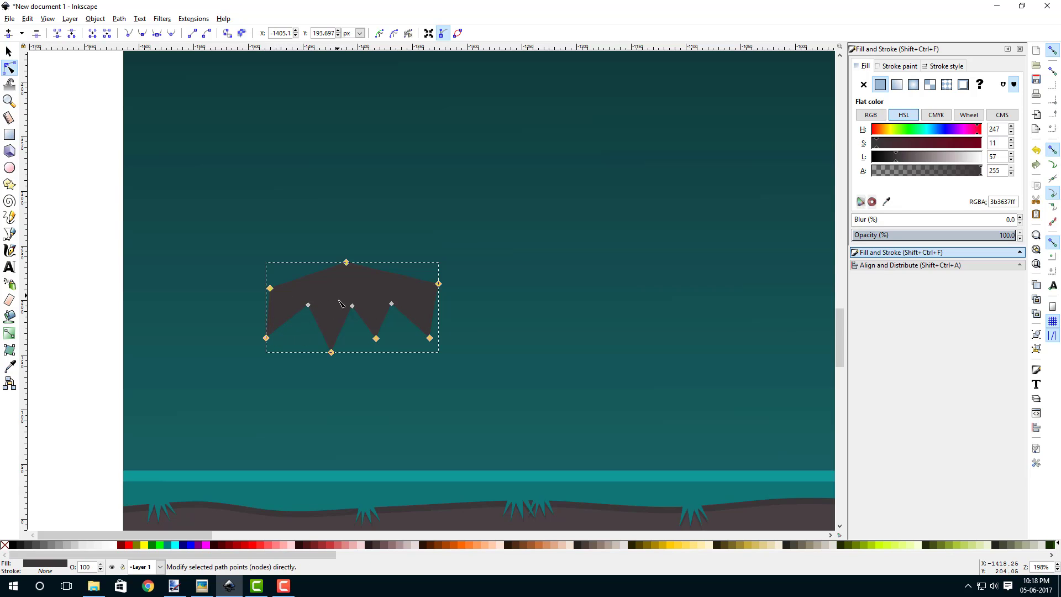
left_click(172, 33)
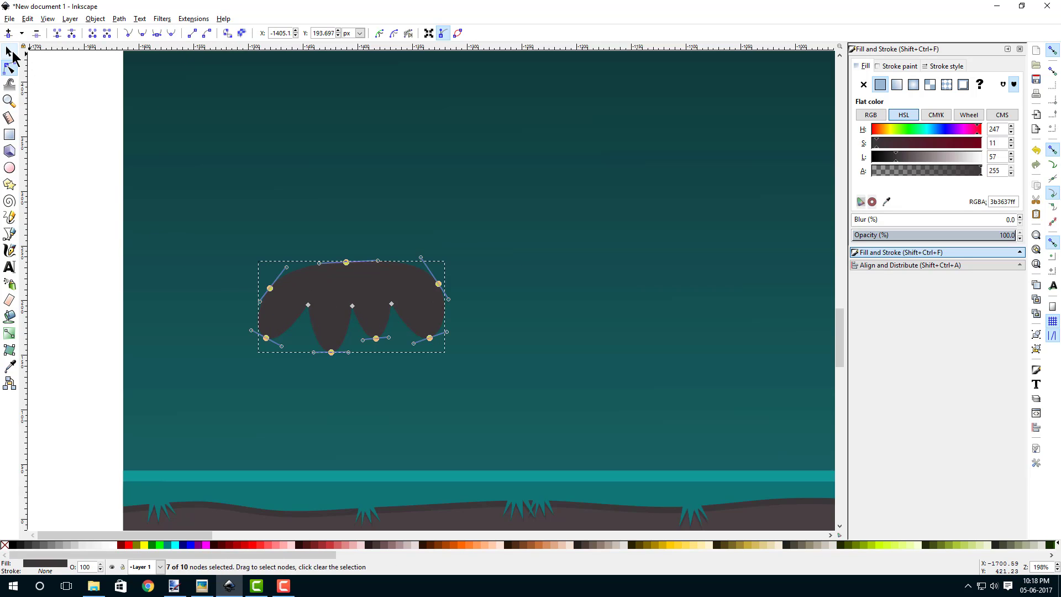
left_click(79, 199)
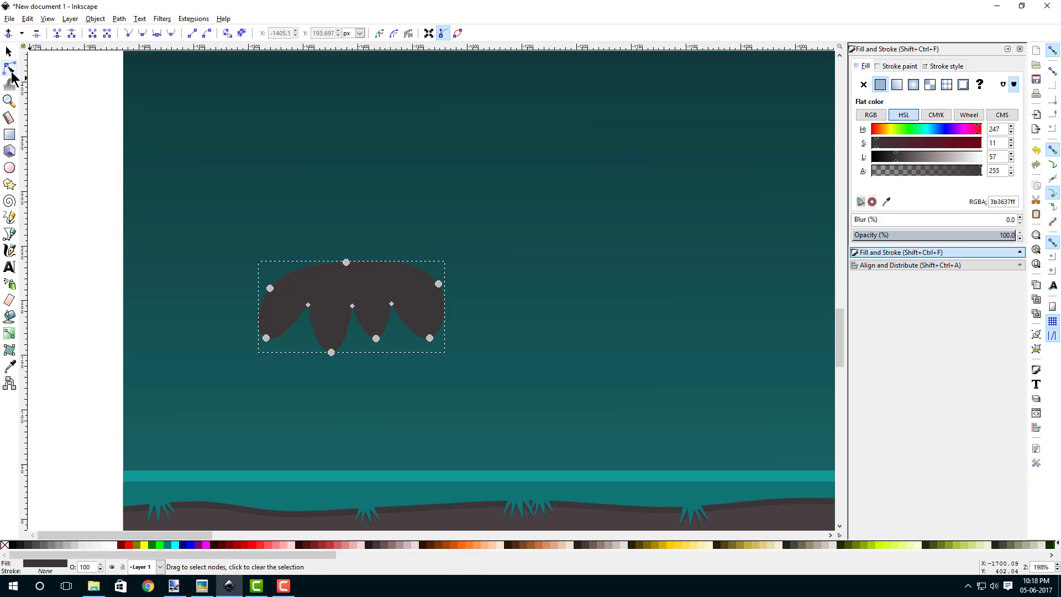
- Reposition the outer nodes to form a rounder, more even dome with balanced lobes along its lower edge
left_click_drag(346, 263, 343, 255)
left_click_drag(438, 284, 428, 284)
left_click_drag(429, 338, 275, 336)
left_click_drag(270, 288, 277, 285)
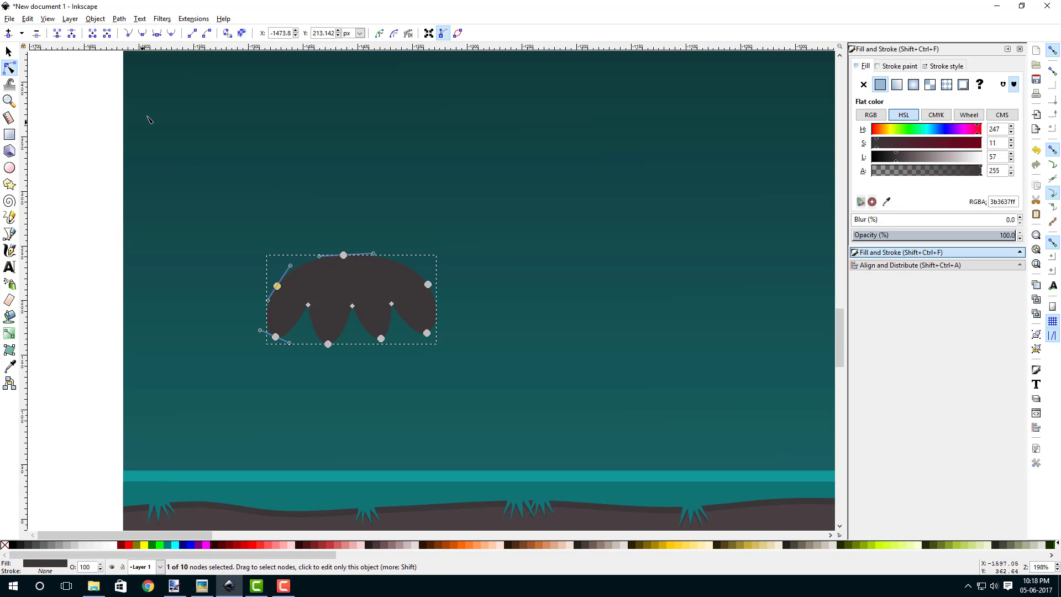
- Sample the bright teal ground strip as the dome's fill, and adjust it to hue 122 and lightness 72
left_click(886, 202)
left_click(537, 476)
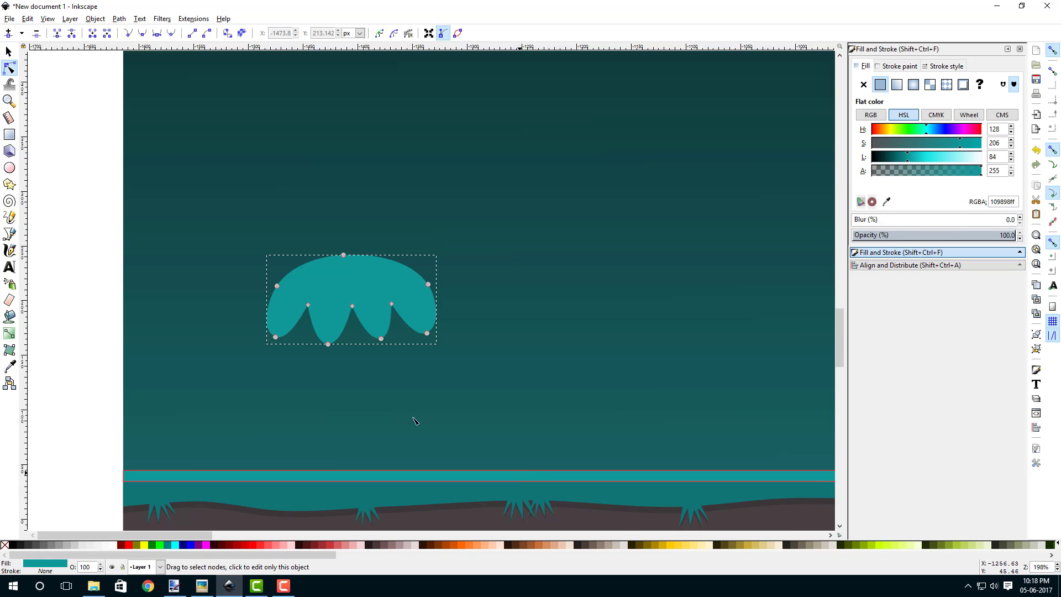
left_click(903, 160)
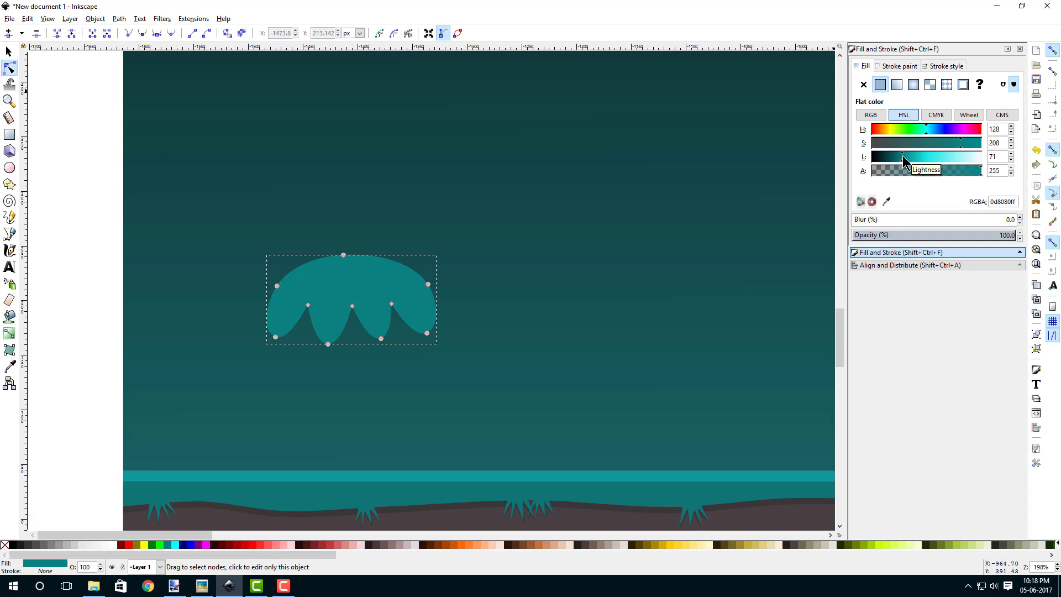
left_click(903, 157)
left_click(902, 157)
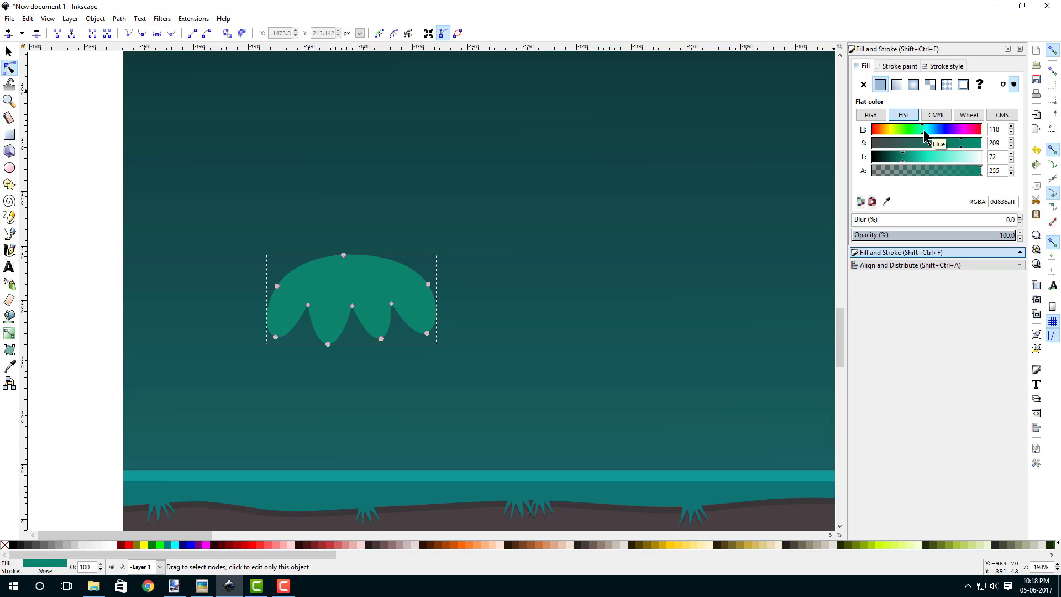
left_click(923, 132)
left_click(925, 132)
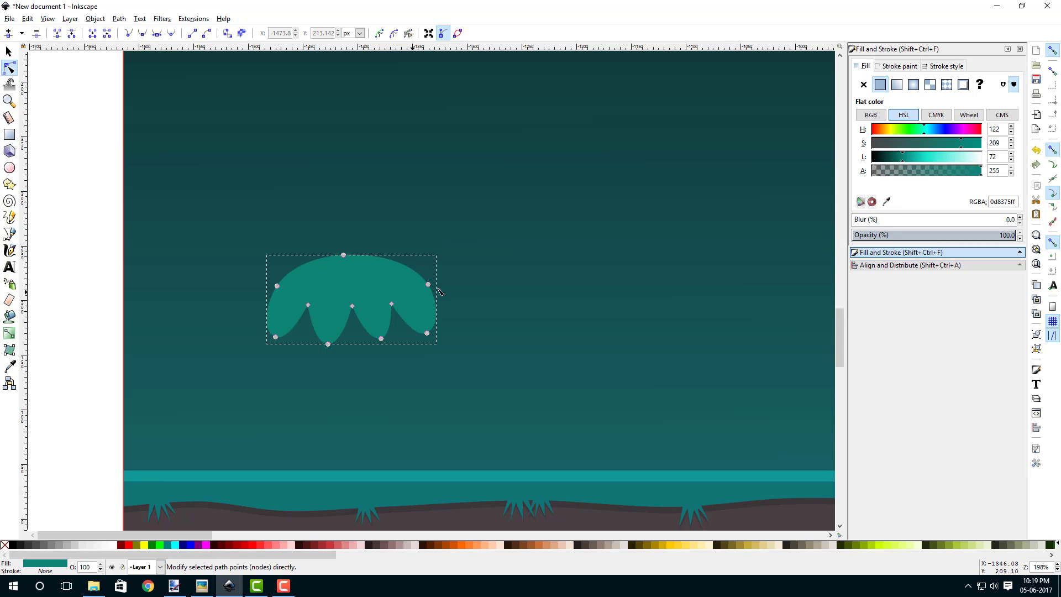
- Duplicate the teal scalloped dome
scroll(495, 239, "down", 1)
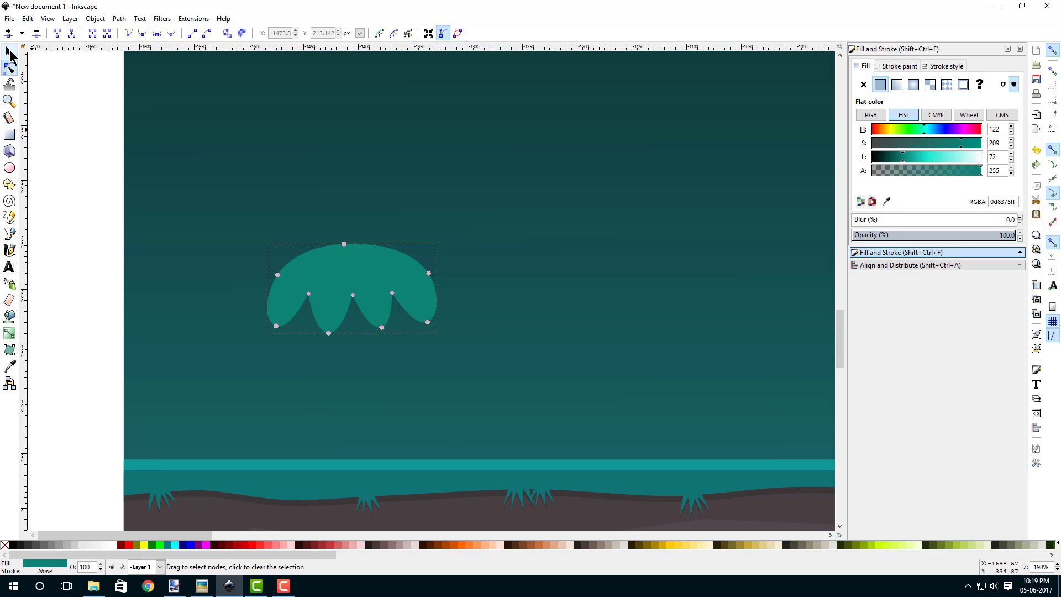
left_click(10, 55)
right_click(338, 258)
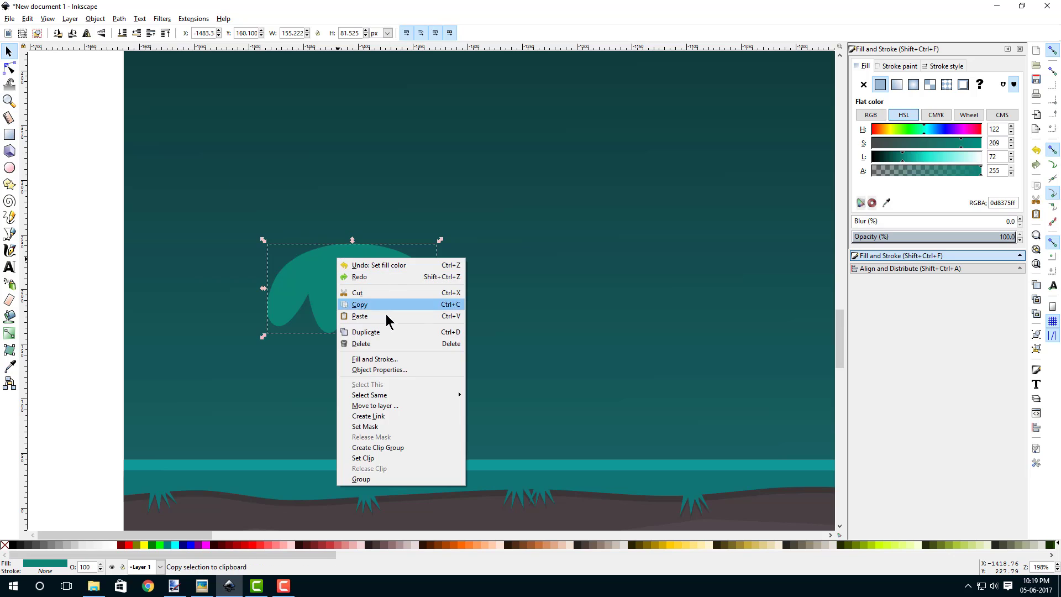
left_click(369, 332)
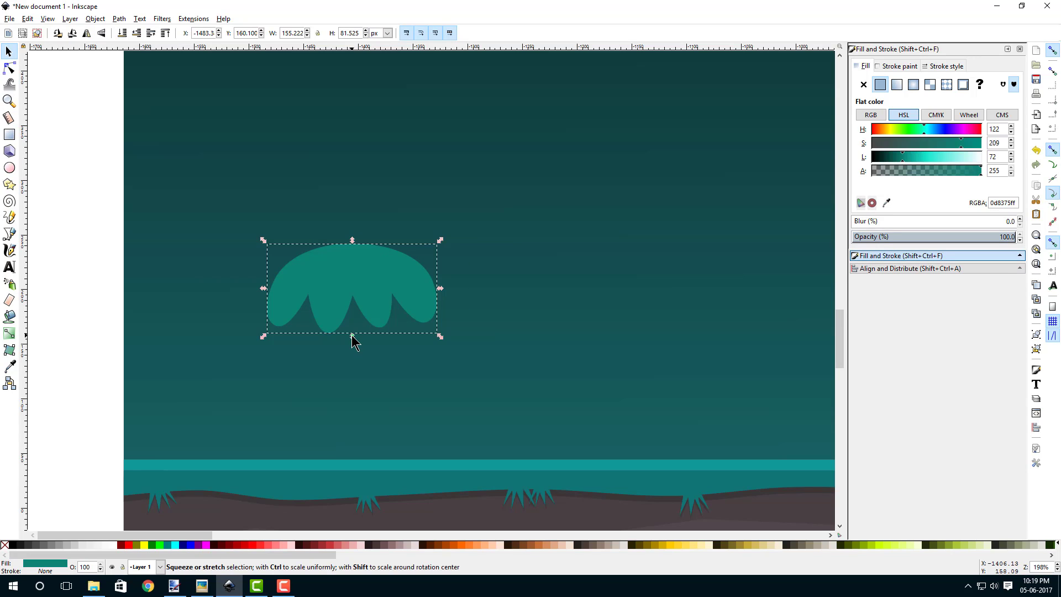
- Try stretching the duplicate dome downward, undo the stretch, and turn off snapping
left_click_drag(351, 336, 358, 390)
key("ctrl+z")
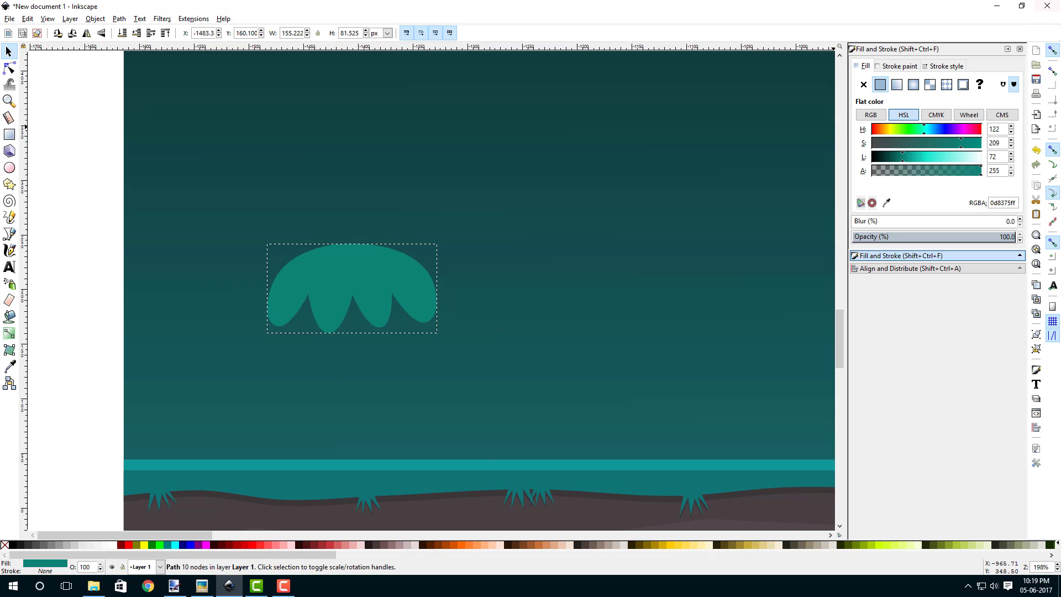
left_click(1052, 50)
left_click_drag(344, 291, 322, 278)
key("ctrl+z")
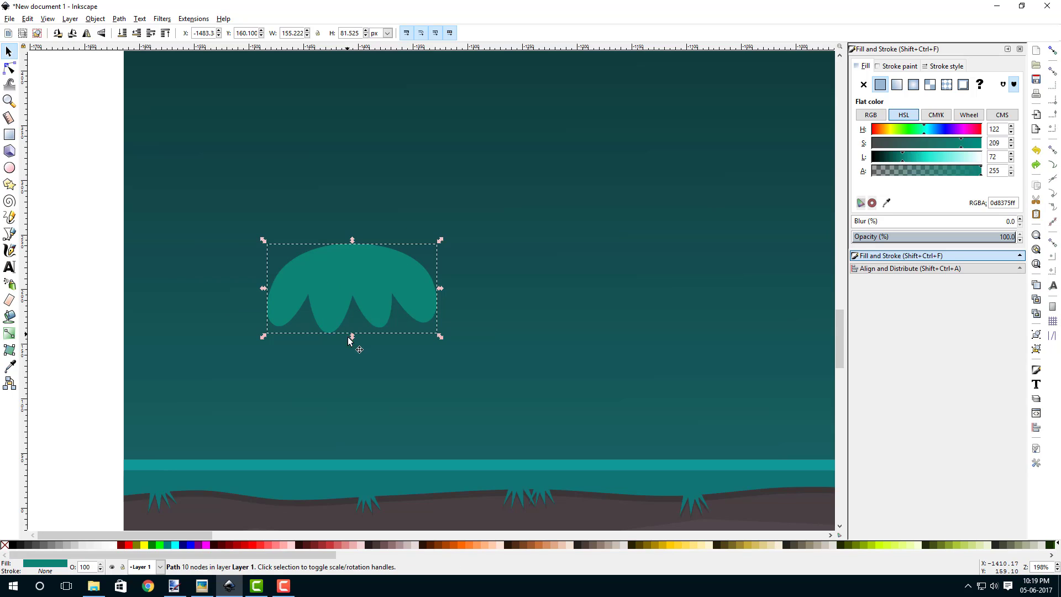
left_click_drag(353, 337, 353, 340)
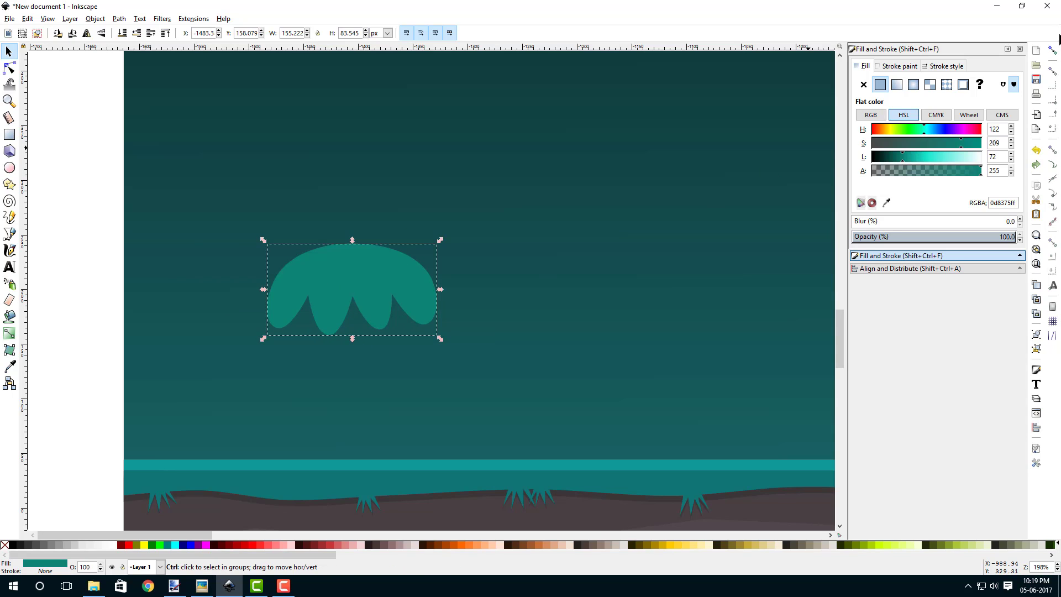
key("ctrl+z")
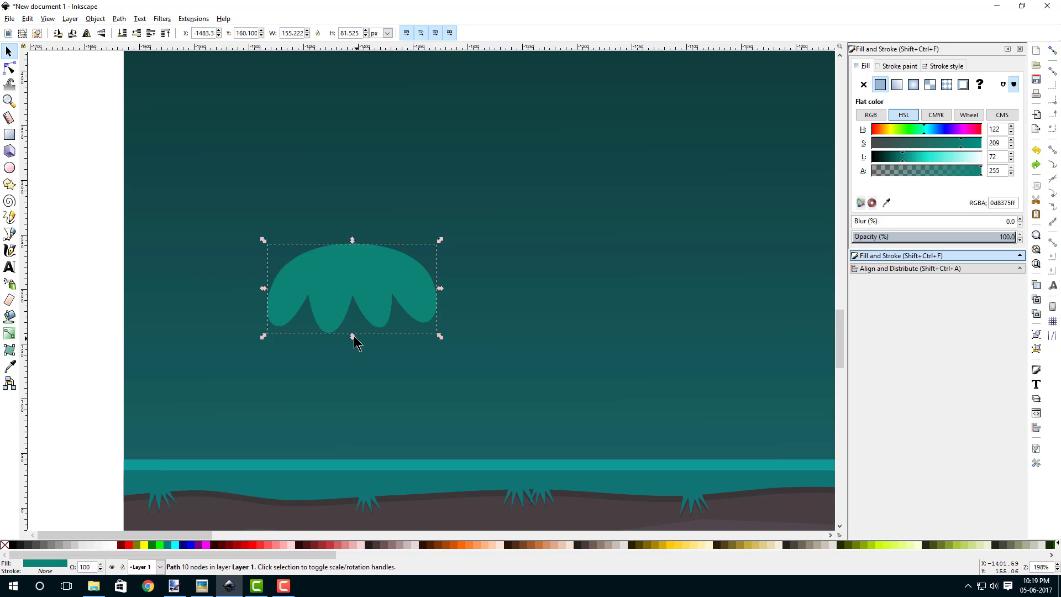
- Enlarge the duplicate dome to about 170 by 127 px behind the original, and darken its fill to lightness 64
left_click_drag(352, 336, 353, 398)
scroll(271, 318, "up", 2)
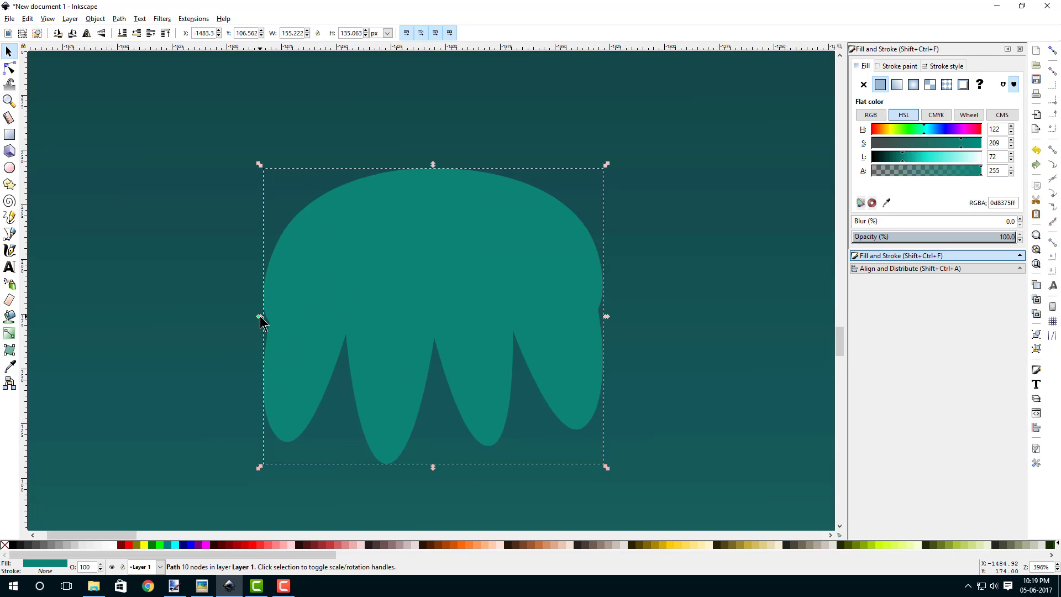
left_click_drag(260, 317, 241, 317)
left_click_drag(606, 317, 623, 316)
left_click_drag(433, 467, 434, 450)
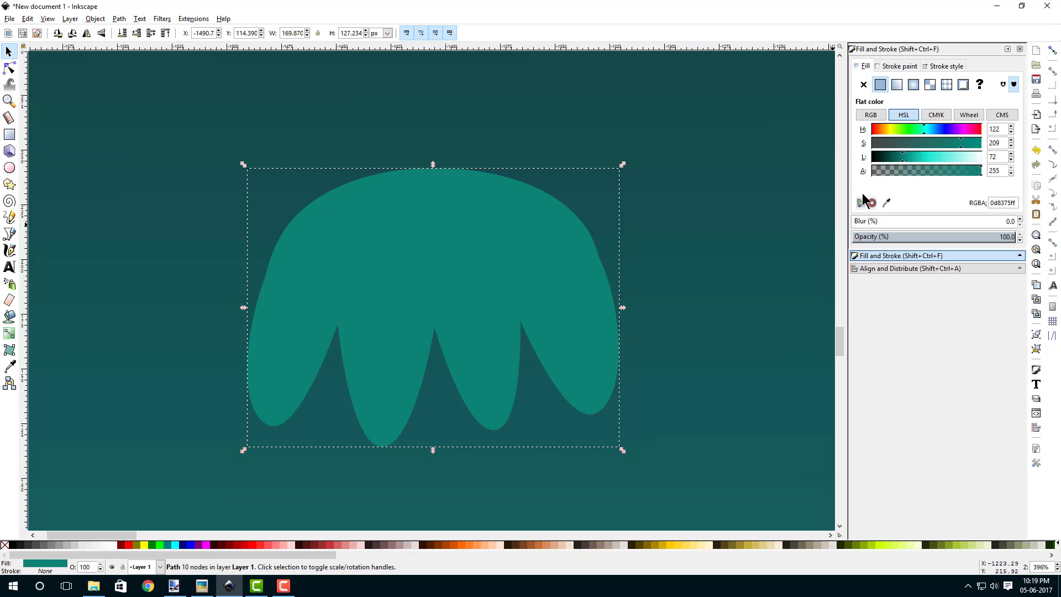
left_click(899, 158)
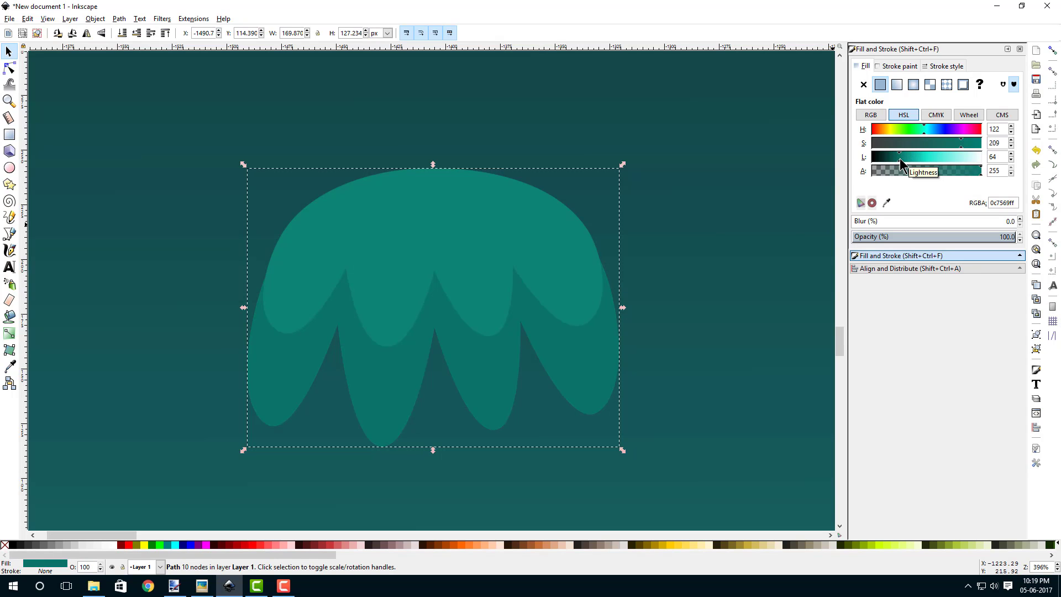
- Pull the darker tier's three inner notch nodes down to make its scallops shallower
left_click(9, 68)
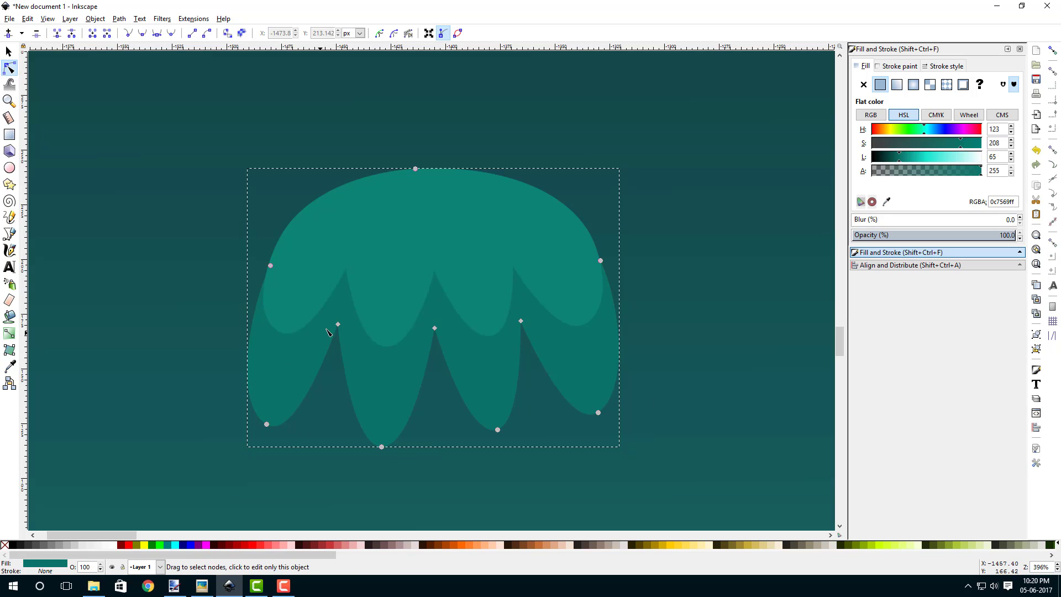
left_click_drag(338, 324, 330, 380)
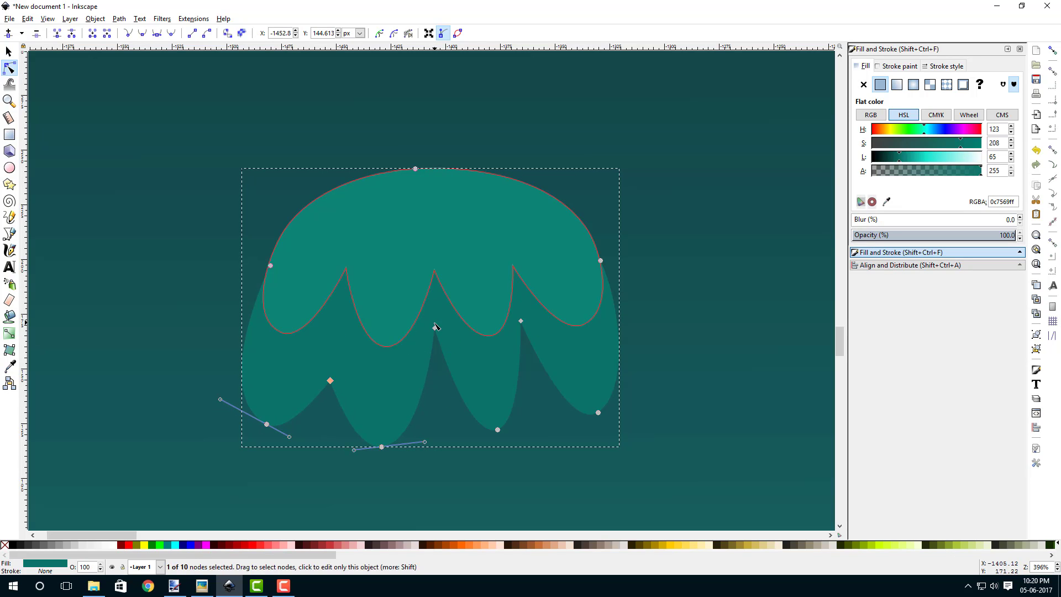
left_click_drag(434, 326, 438, 384)
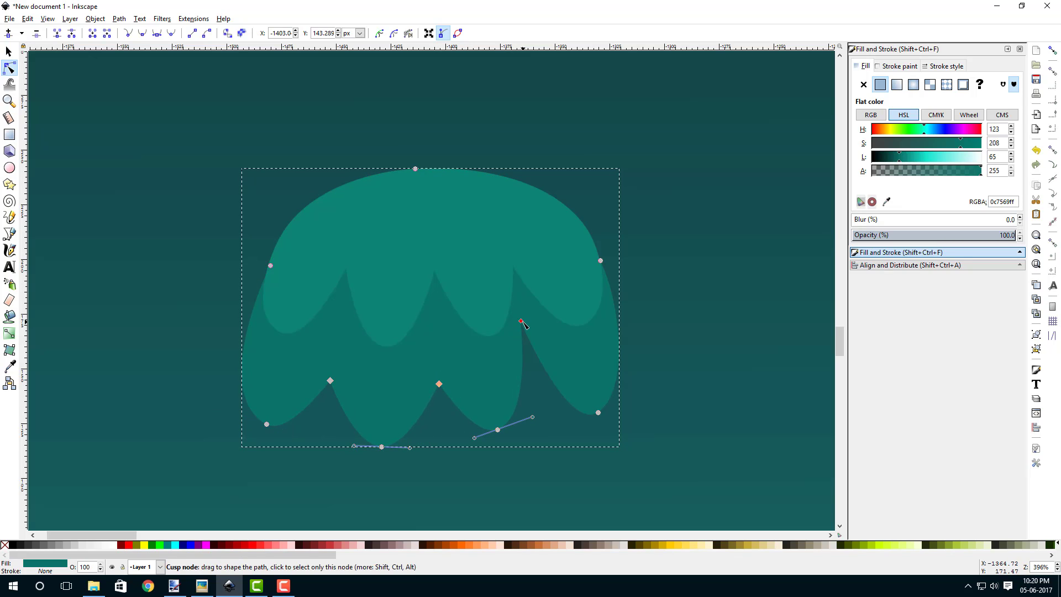
left_click_drag(520, 321, 542, 371)
scroll(466, 372, "down", 1)
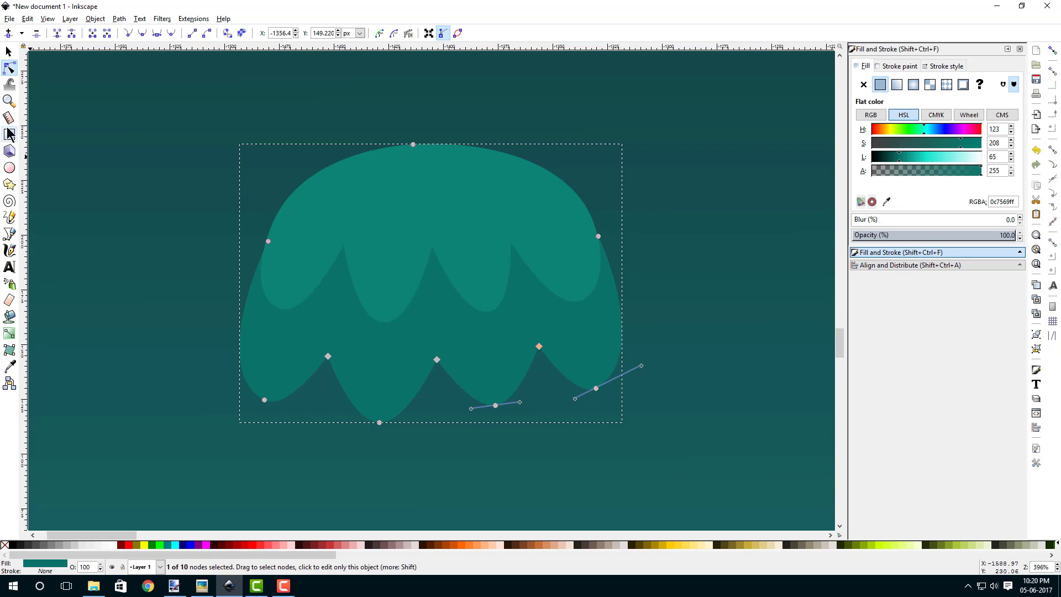
- Duplicate the darker tier and stretch the copy downward to a height of about 167 px
left_click(8, 53)
right_click(378, 353)
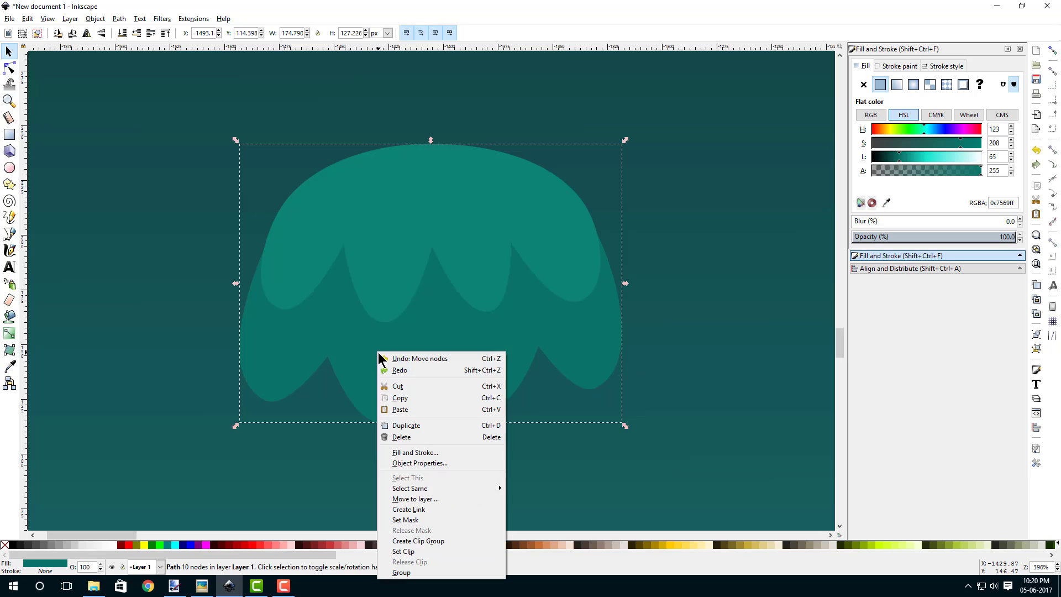
left_click(387, 425)
scroll(405, 363, "down", 1)
scroll(406, 364, "down", 1)
left_click_drag(419, 397, 423, 439)
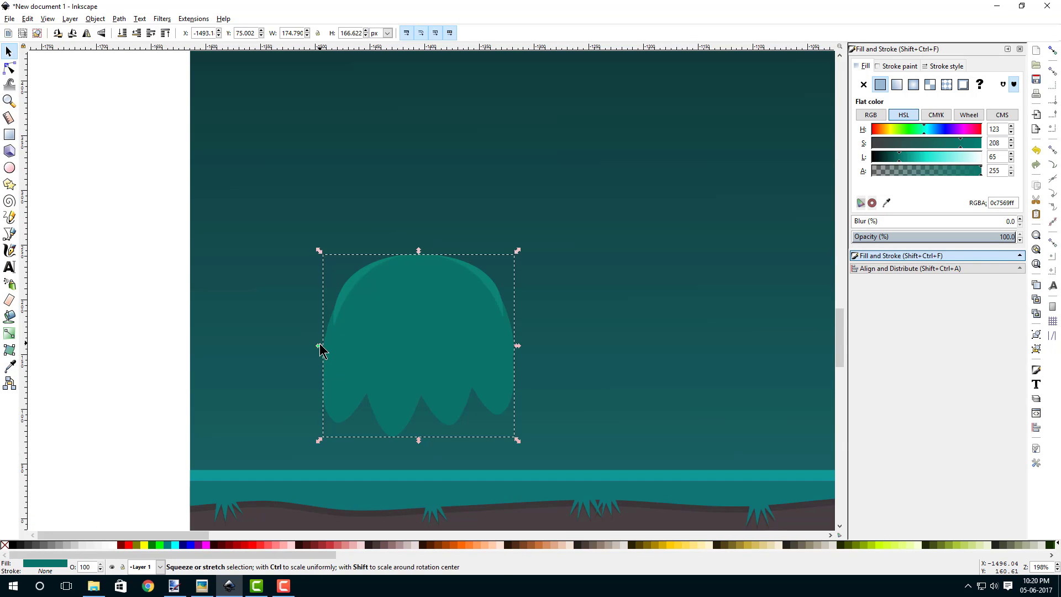
- Widen the stretched copy to about 190 px behind the other tiers, and set its fill to hue 117, saturation 221, lightness 60
left_click_drag(321, 346, 312, 350)
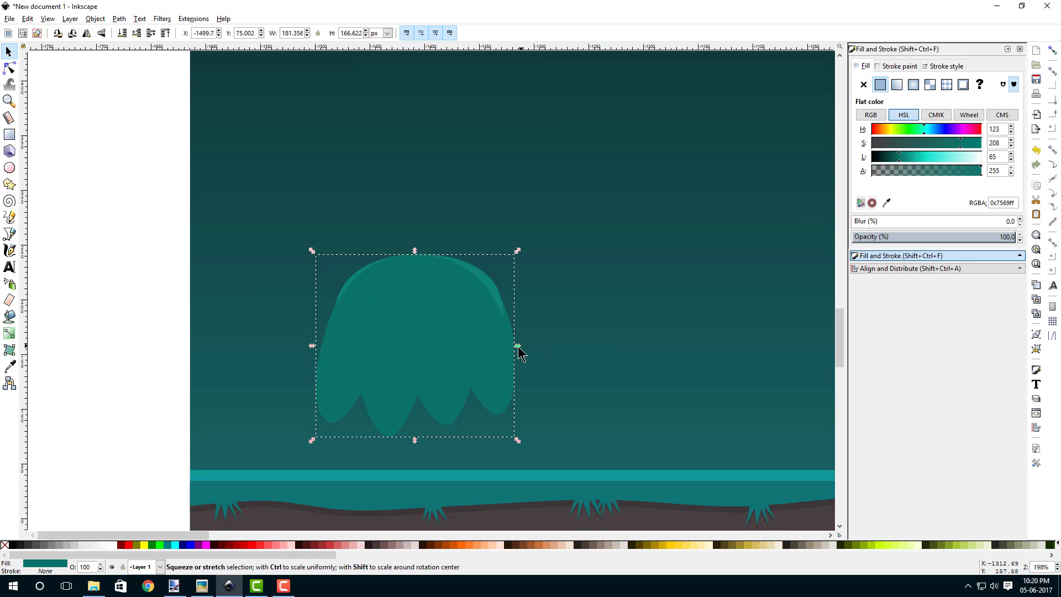
left_click_drag(518, 346, 525, 350)
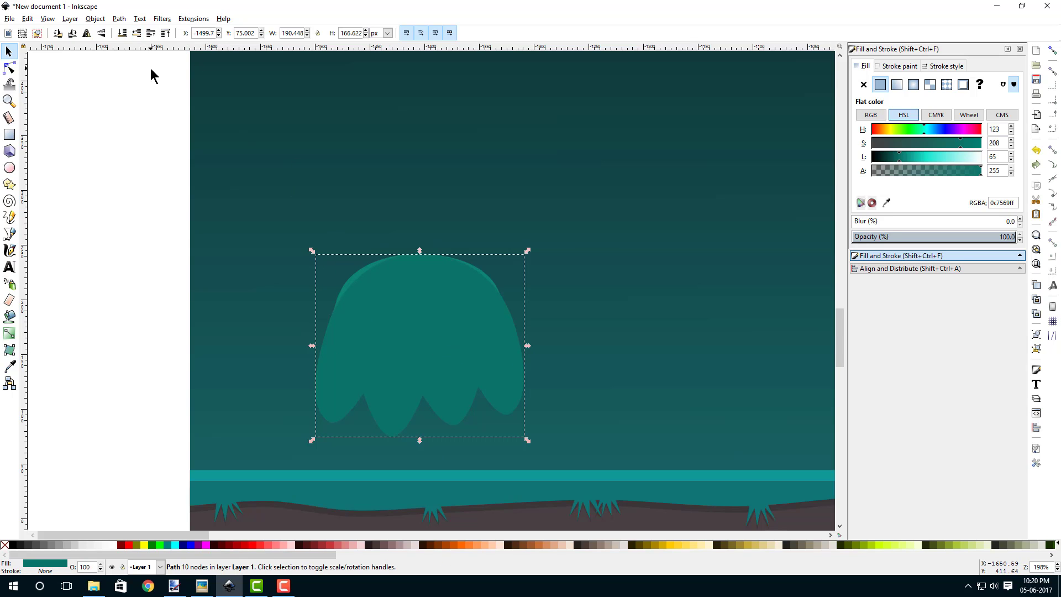
left_click(138, 35)
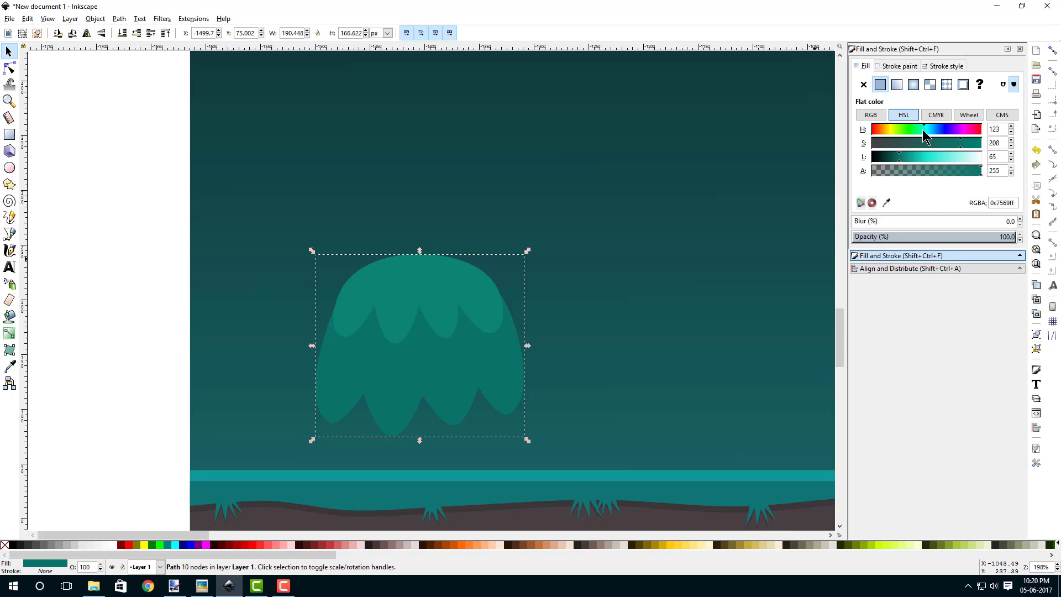
left_click_drag(908, 159, 897, 157)
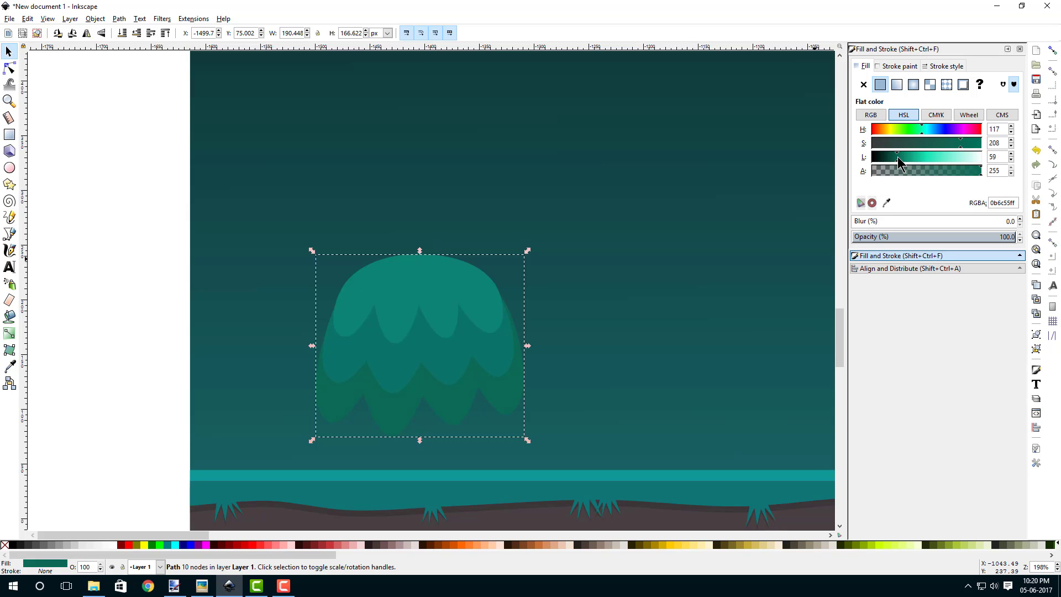
left_click(967, 144)
- Pull the three inner notch nodes of the lowest green tier down to make its scallops shallower
left_click(10, 67)
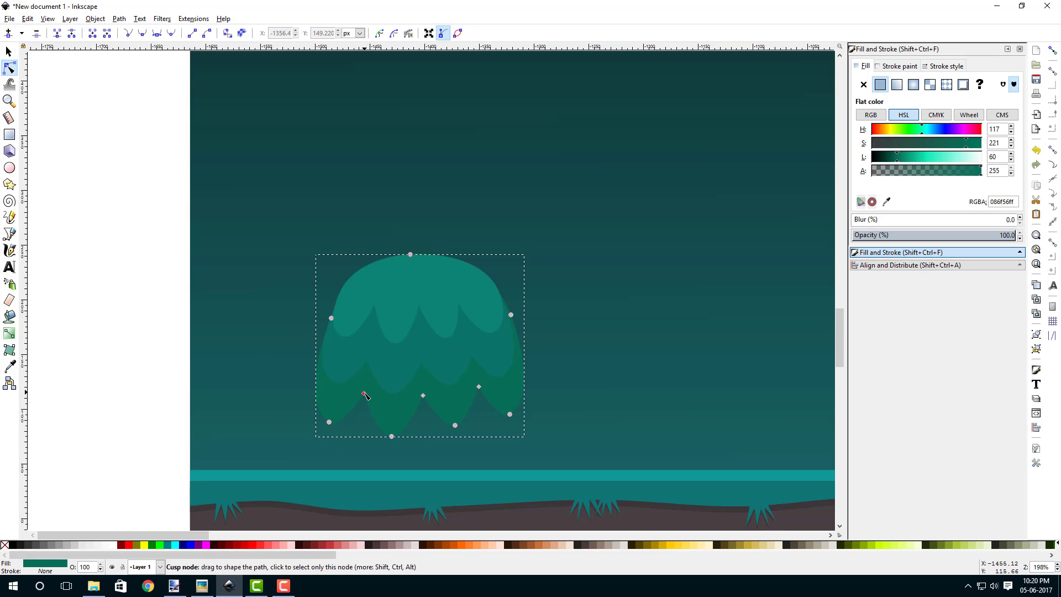
left_click_drag(363, 393, 359, 408)
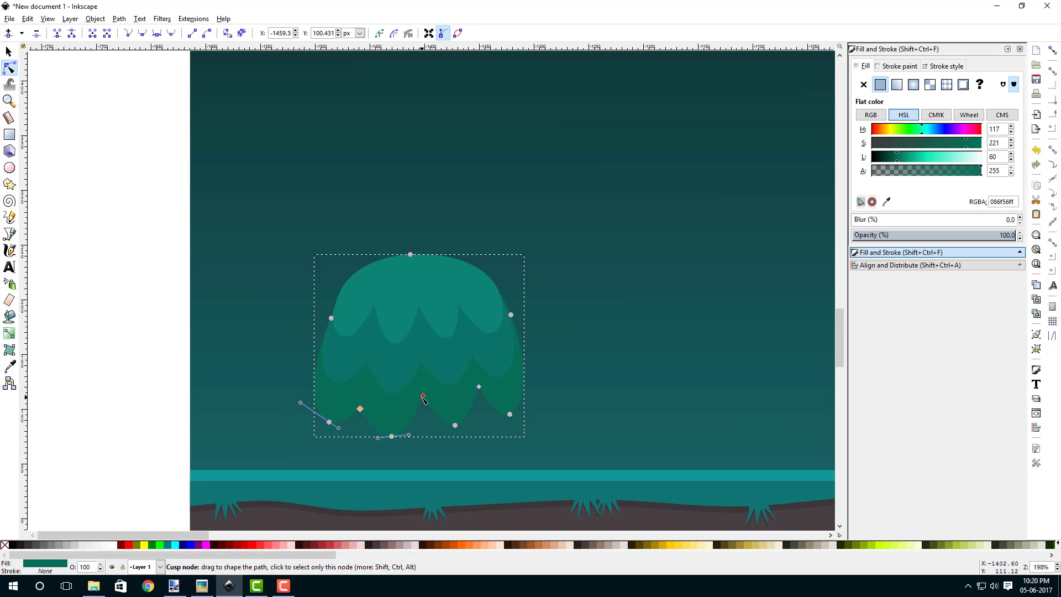
left_click_drag(424, 399, 426, 414)
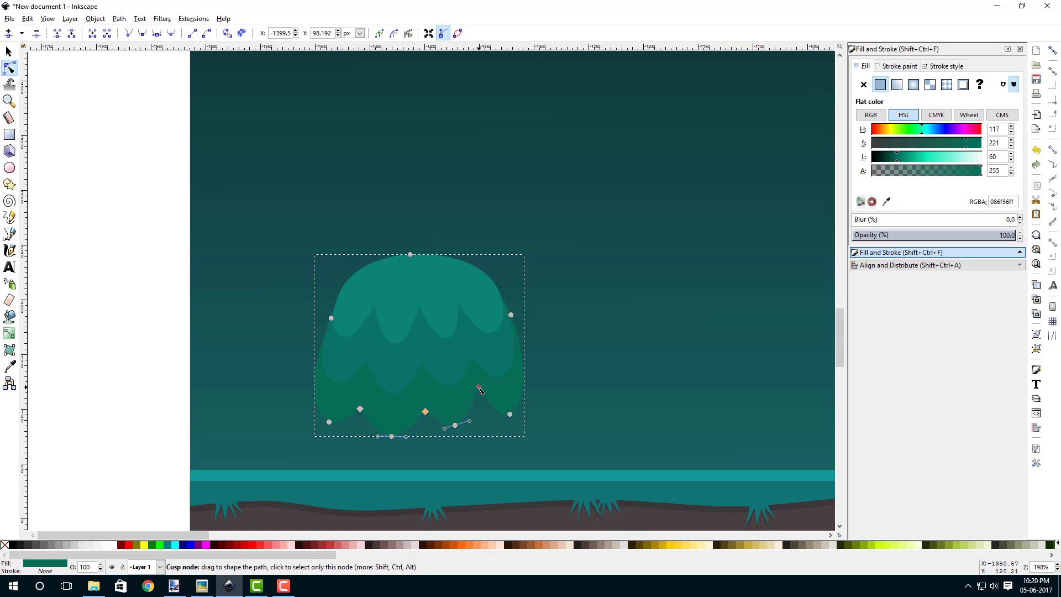
left_click_drag(479, 387, 487, 402)
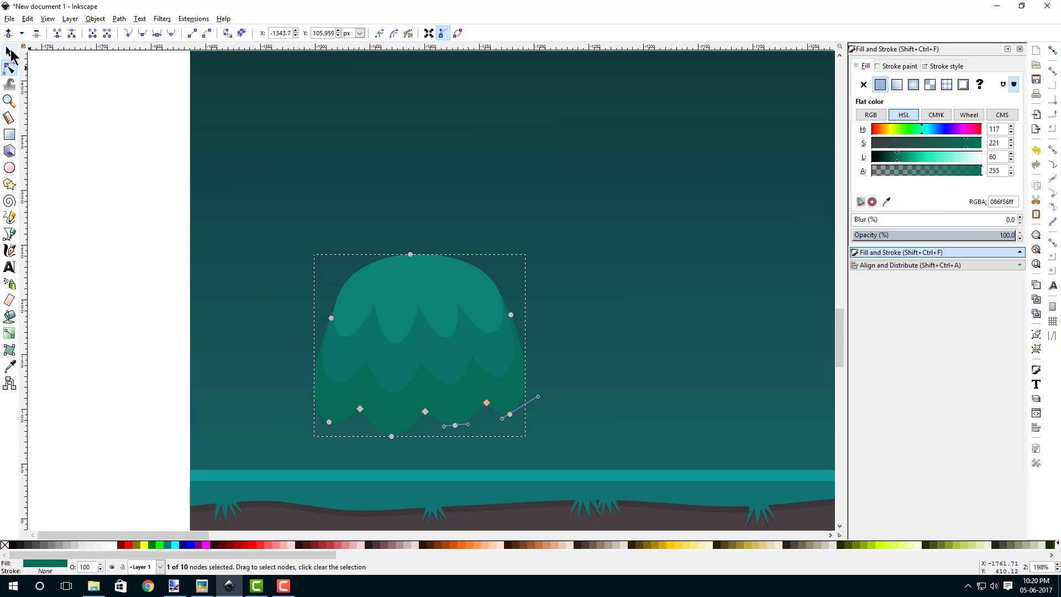
left_click(11, 52)
left_click(125, 218)
- Duplicate the lightest top tier and flip the copy vertically
left_click(405, 283)
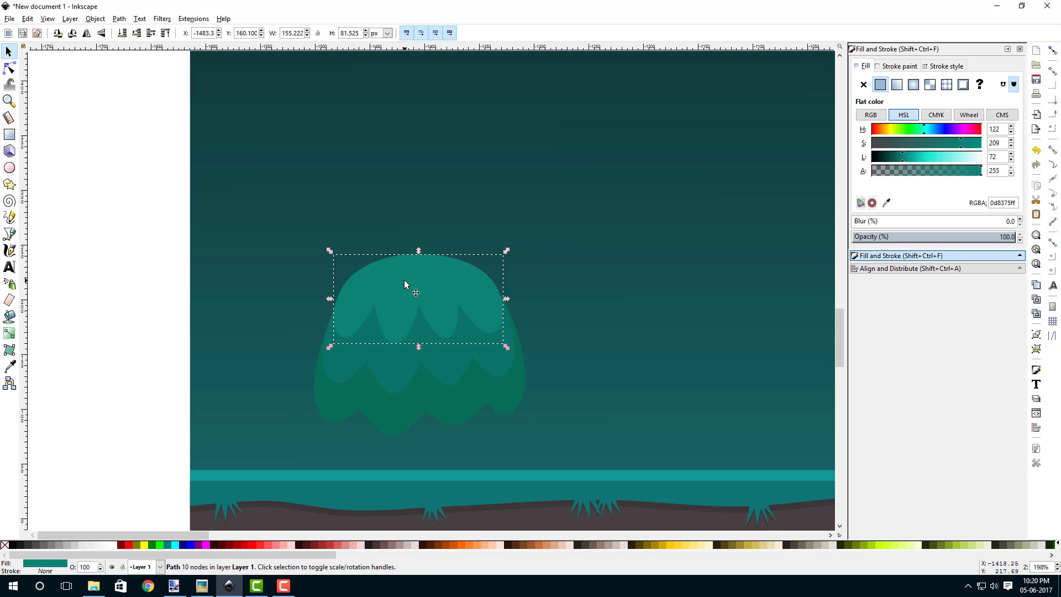
right_click(404, 283)
left_click(424, 346)
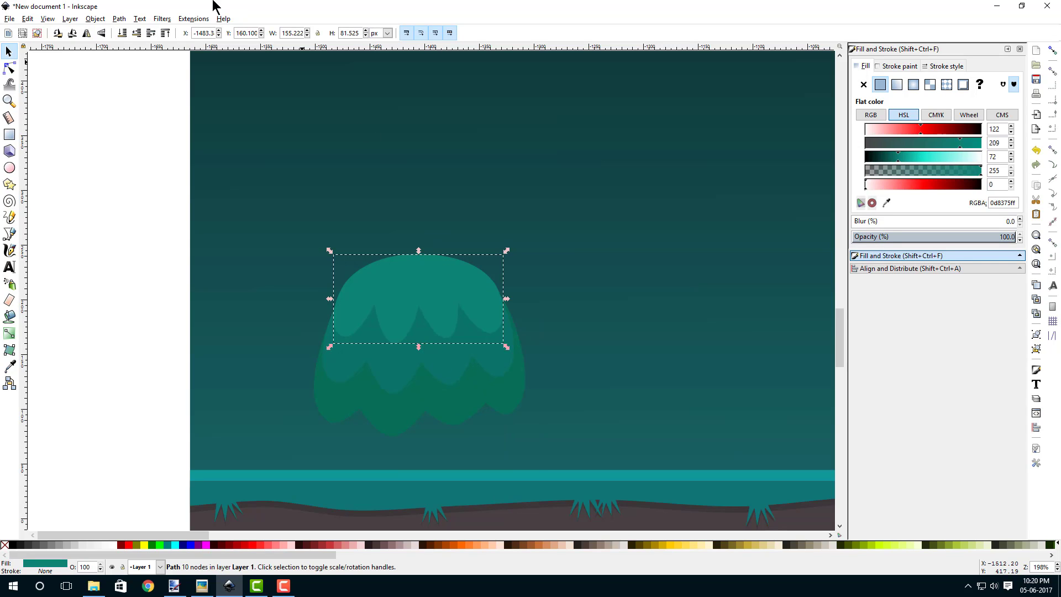
left_click(104, 33)
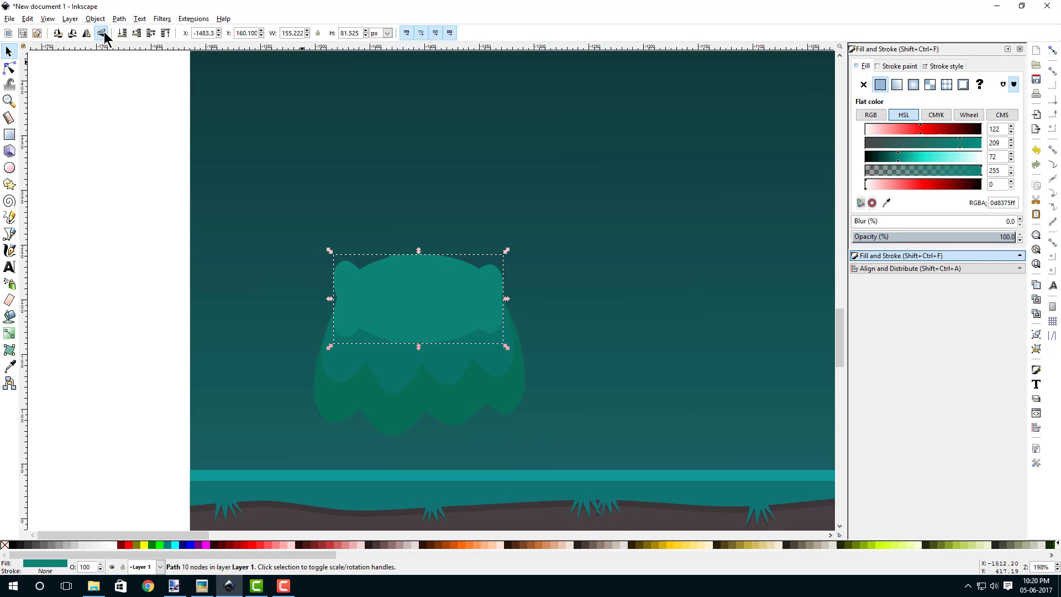
- Shrink the flipped copy to about 79 by 41 px and place it on the dome's crown as a leafy tuft
left_click_drag(413, 296, 434, 184)
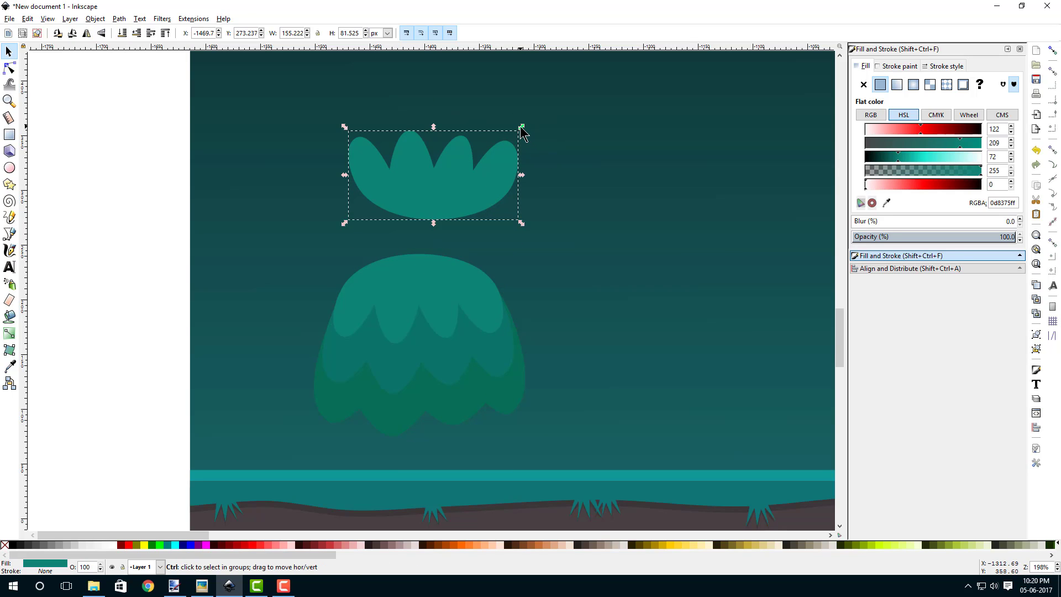
left_click_drag(521, 128, 470, 176)
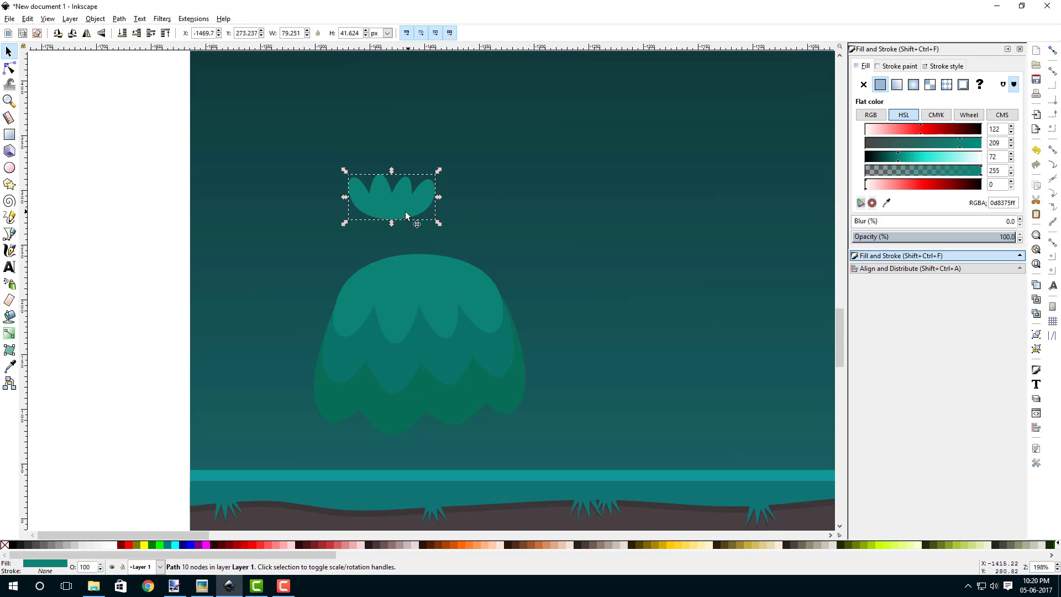
left_click_drag(406, 215, 440, 246)
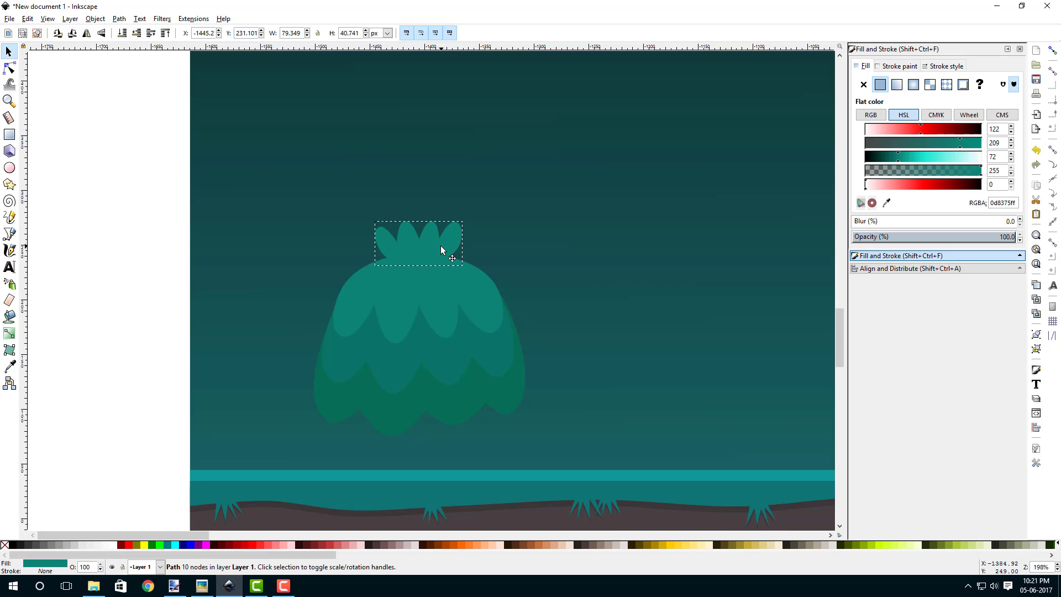
left_click(144, 221)
- Draw a closed six-node trunk about 37 by 114 px, running from inside the foliage to the grass strip and flaring at its base
scroll(170, 244, "down", 2)
left_click_drag(314, 277, 346, 219)
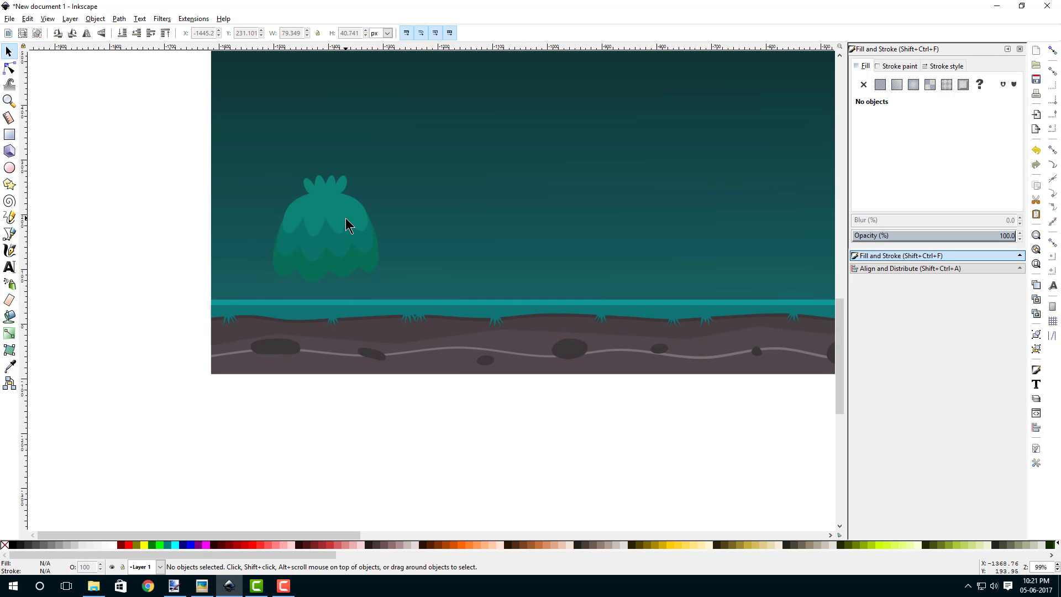
scroll(347, 243, "up", 3)
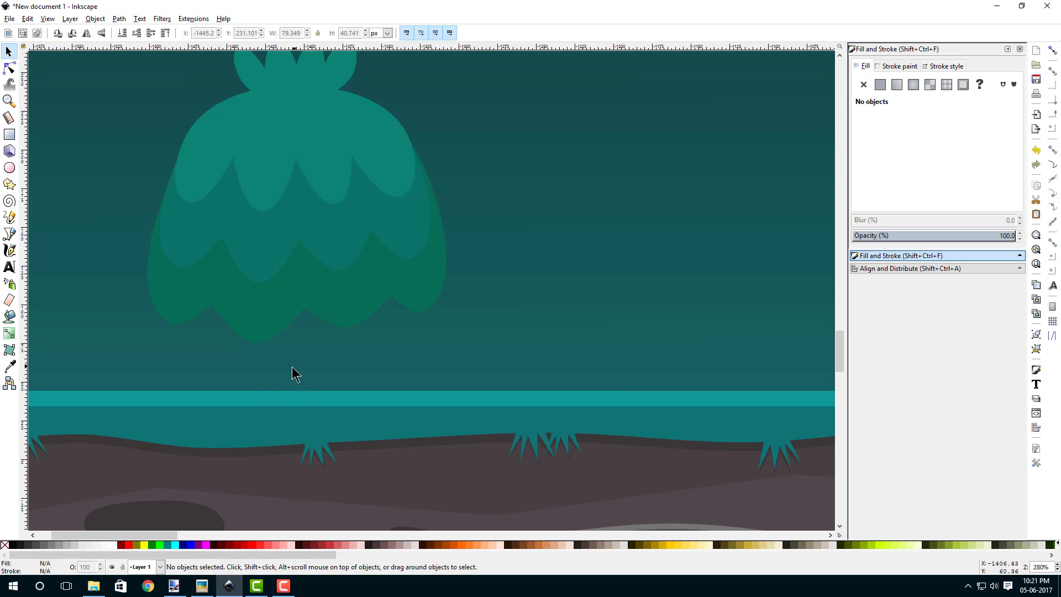
left_click_drag(244, 231, 277, 200)
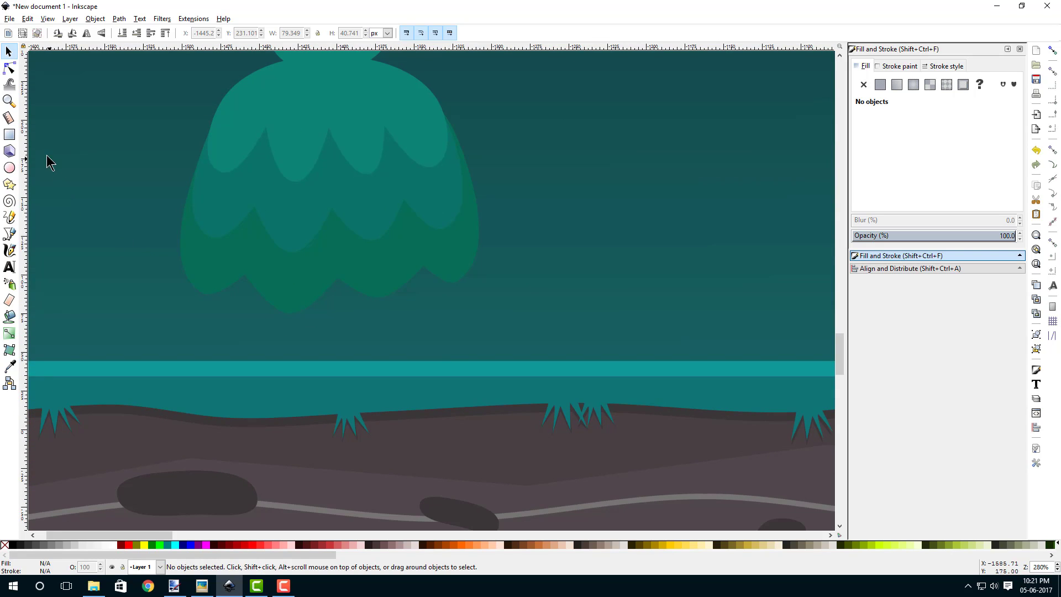
left_click(9, 233)
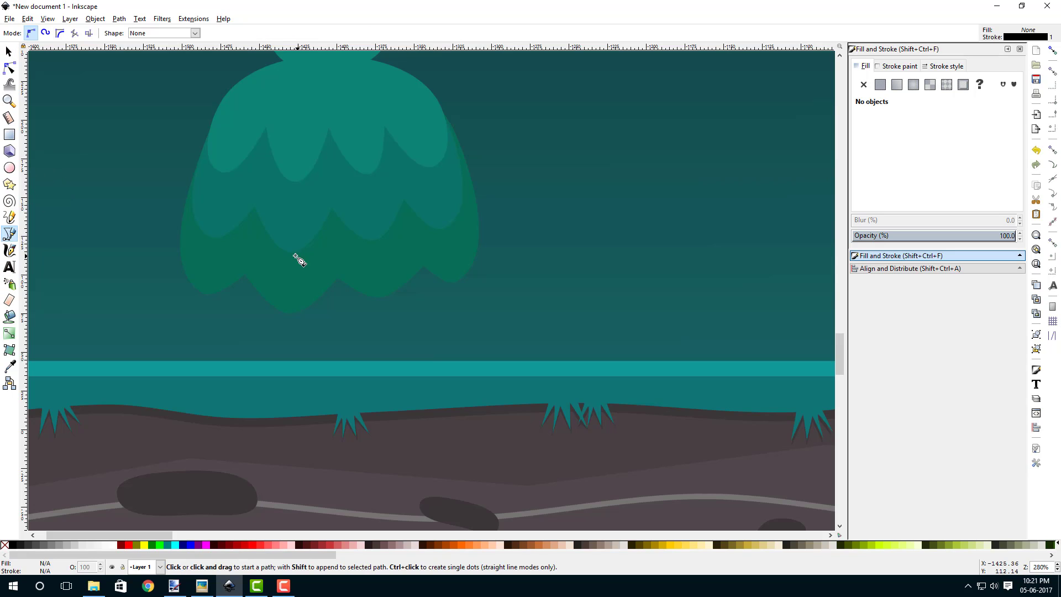
left_click(316, 218)
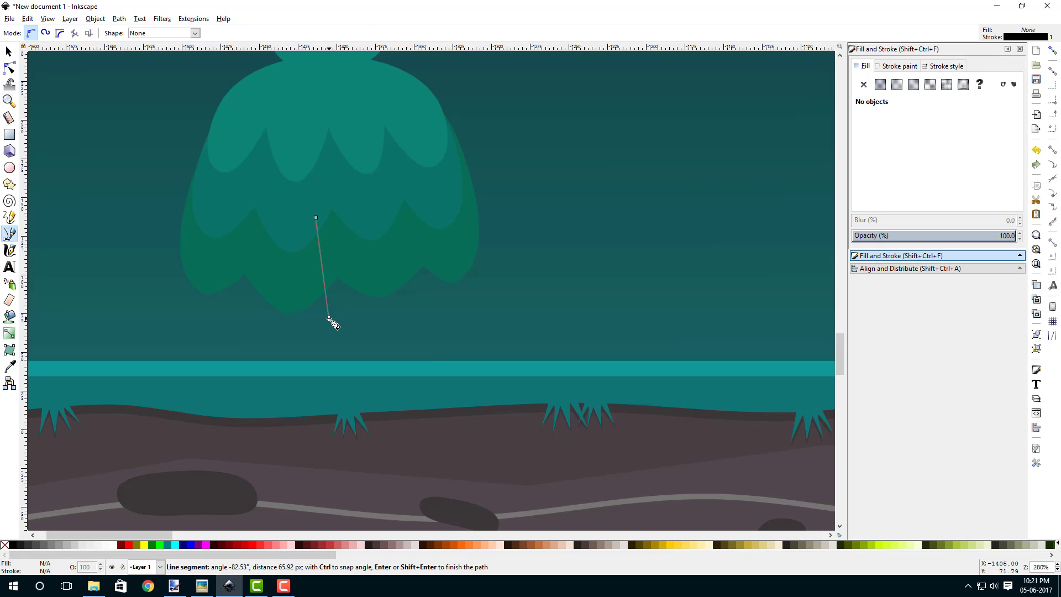
left_click(329, 319)
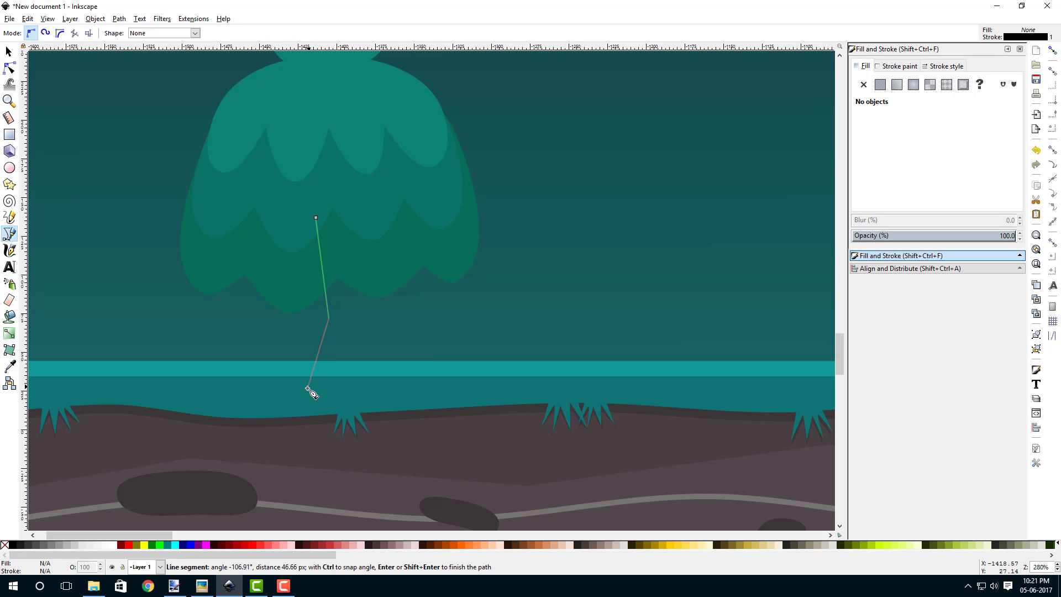
left_click(373, 389)
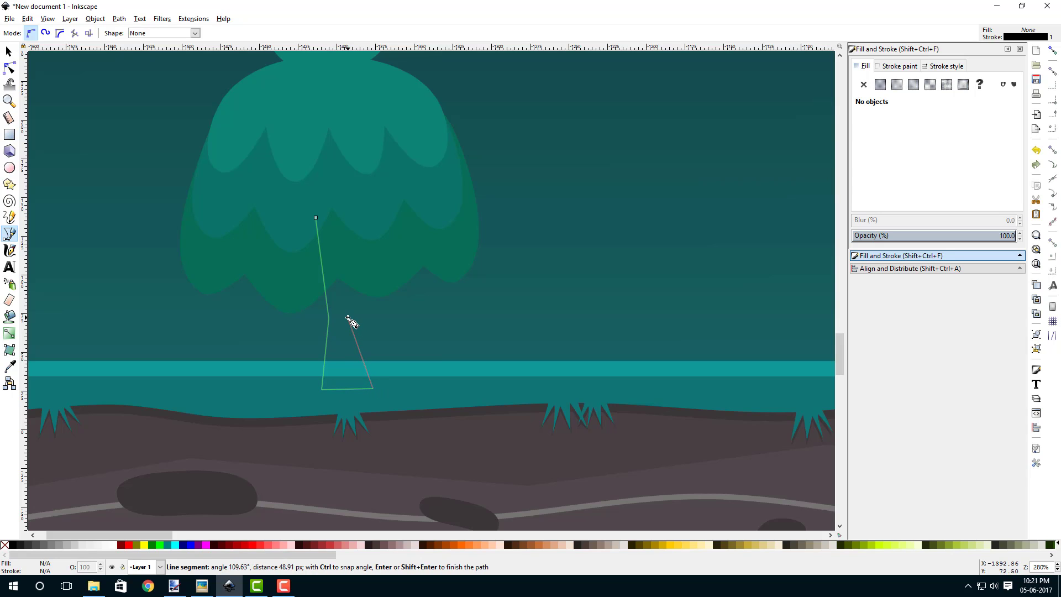
left_click(348, 318)
left_click(330, 213)
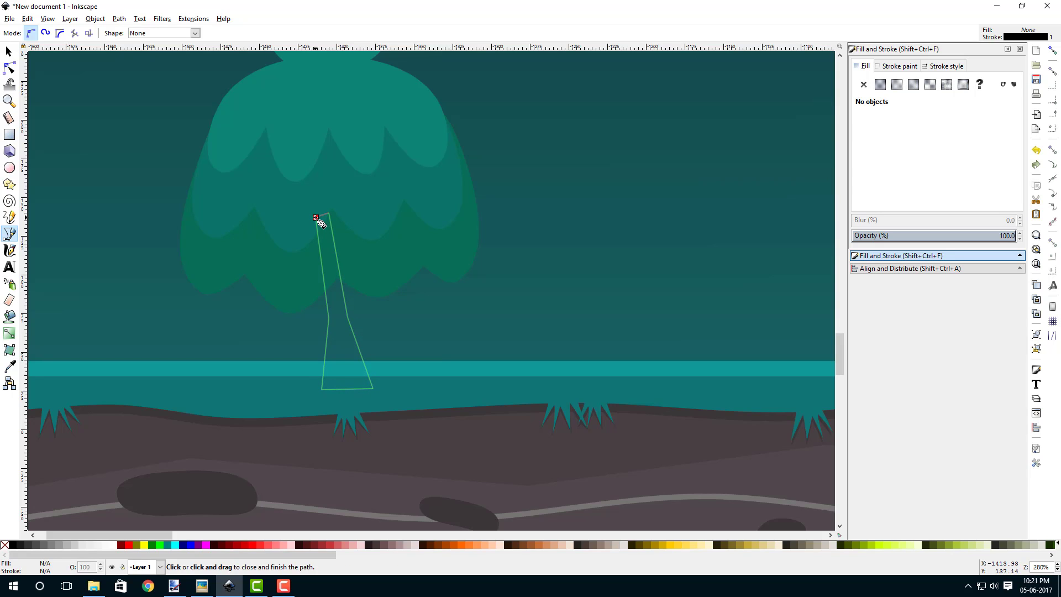
left_click(316, 218)
- Remove the trunk's outline and fill it with the dark brown 3b3637 sampled from the soil's upper edge
left_click(880, 84)
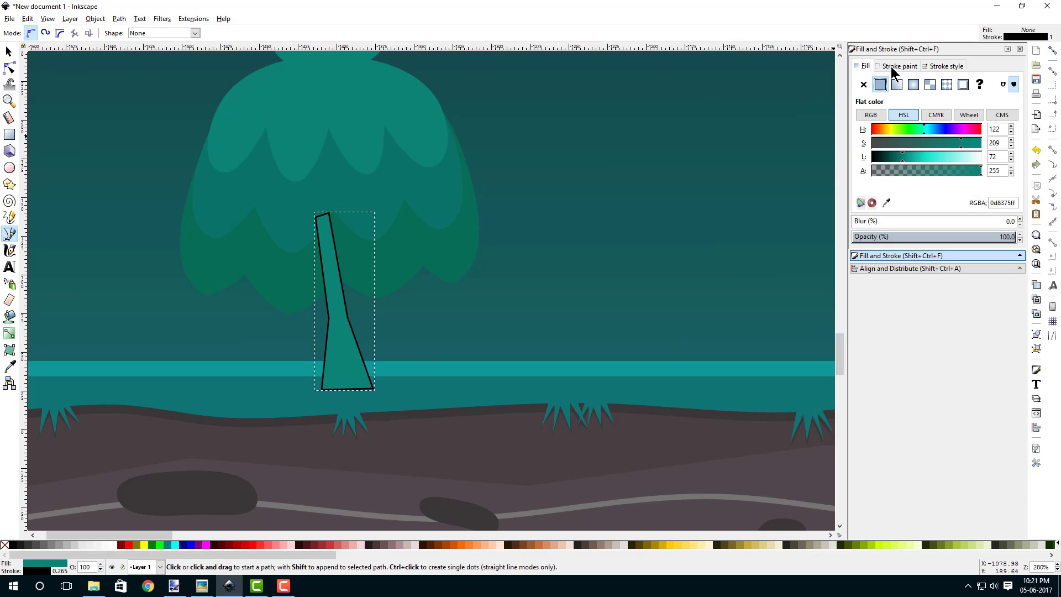
left_click(890, 66)
left_click(863, 84)
left_click(865, 67)
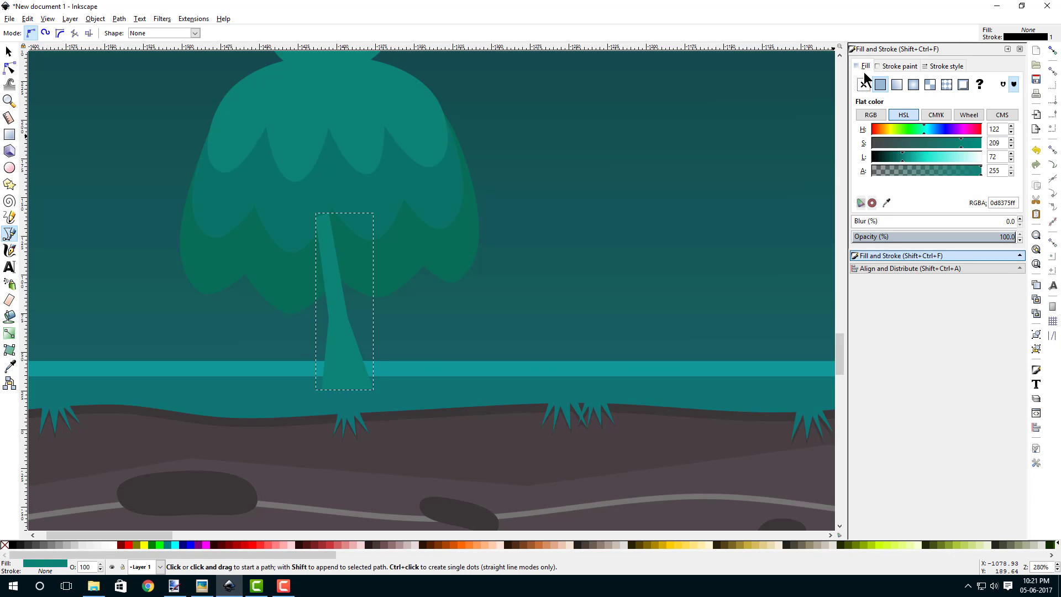
left_click(886, 203)
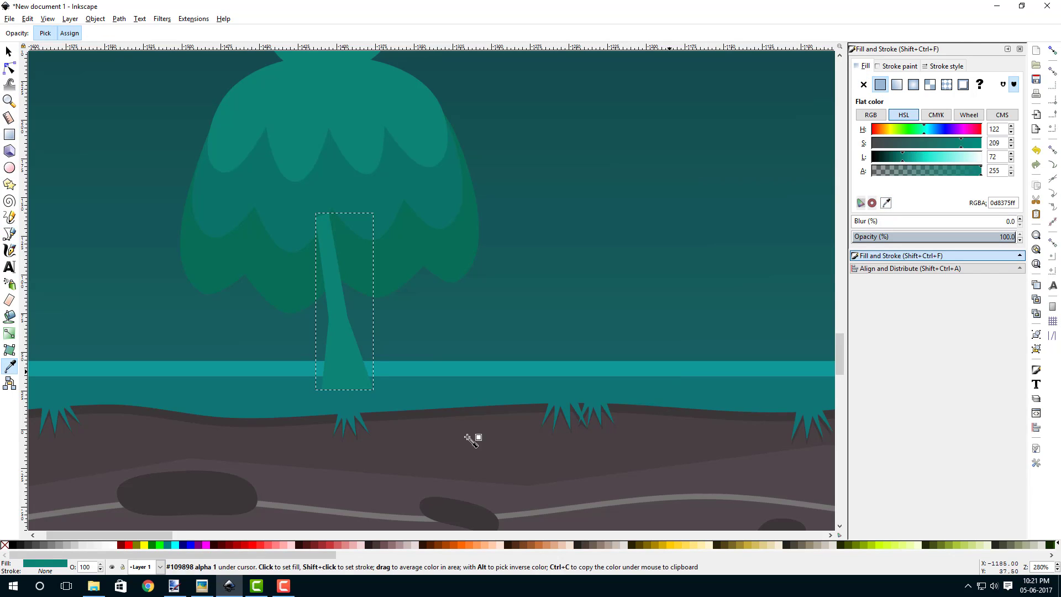
left_click(405, 415)
- Draw a bent branch about 33 by 23 px off the right side of the trunk, and remove its outline
key("b")
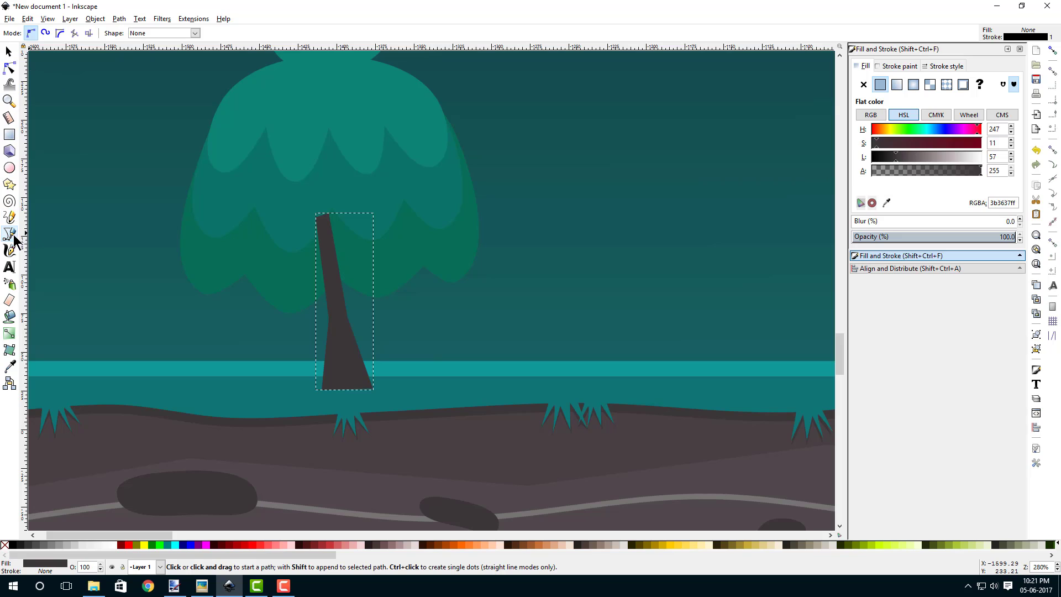
left_click(332, 259)
left_click(356, 242)
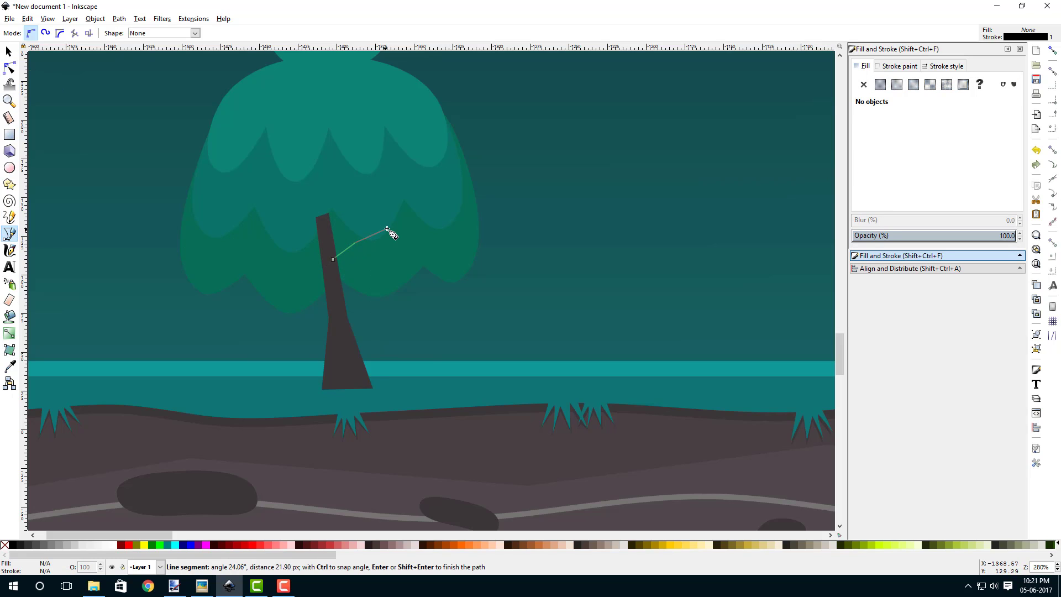
left_click(382, 233)
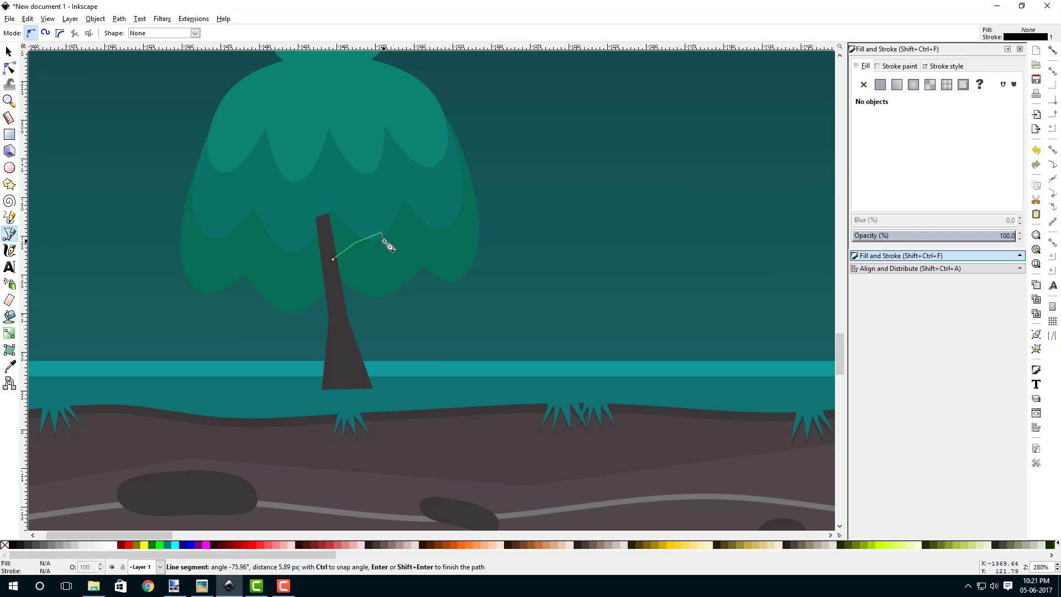
left_click(383, 239)
left_click(357, 249)
left_click(336, 267)
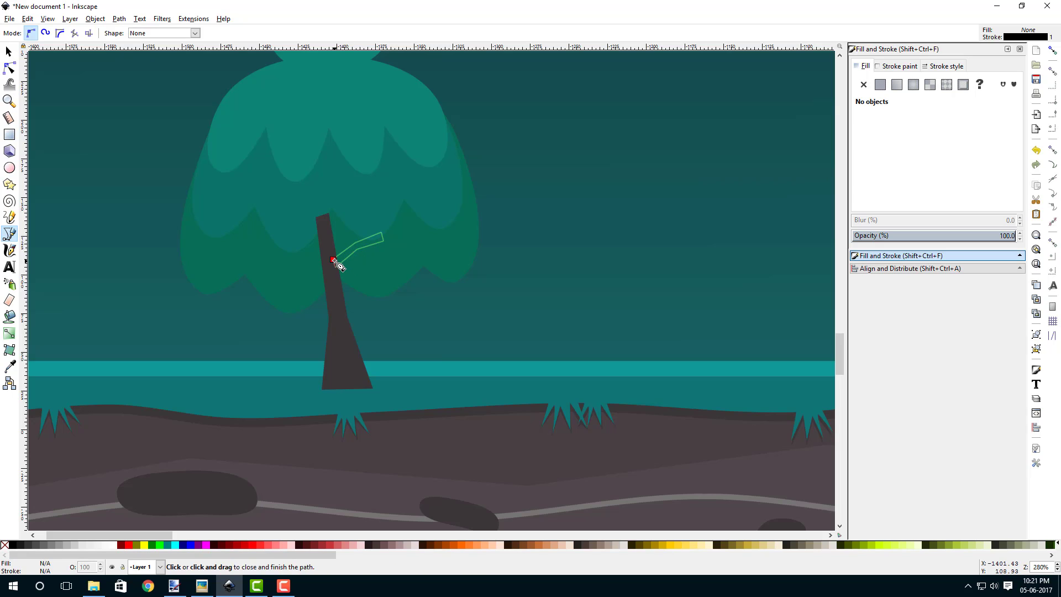
left_click(334, 260)
left_click(895, 64)
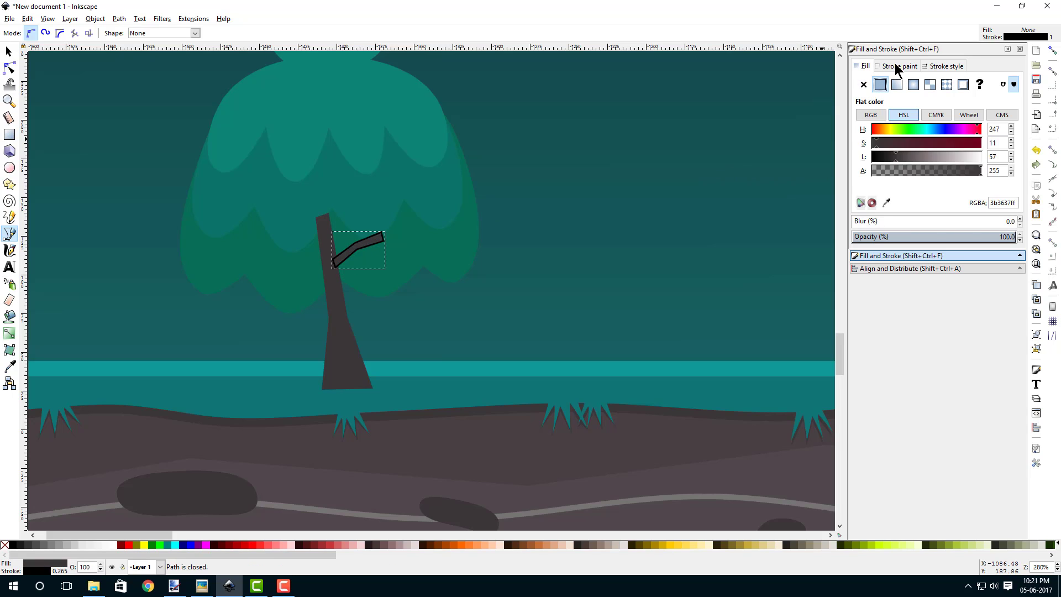
left_click(862, 80)
left_click(864, 66)
- Lower the trunk in the stacking order so its upper end tucks behind the middle foliage tier
key("s")
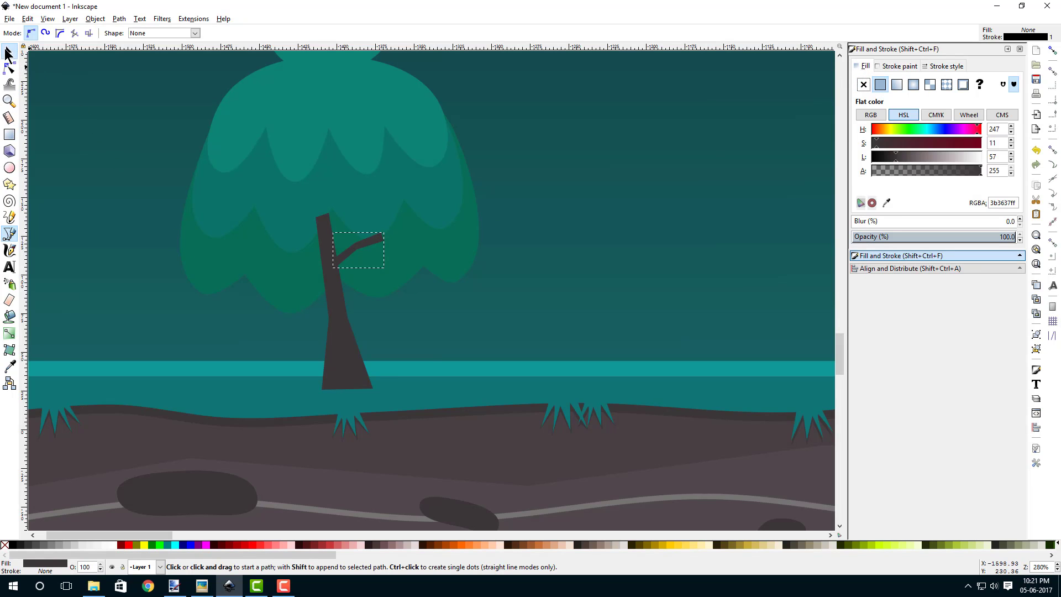
scroll(380, 251, "down", 3)
left_click(132, 317)
scroll(361, 254, "up", 3)
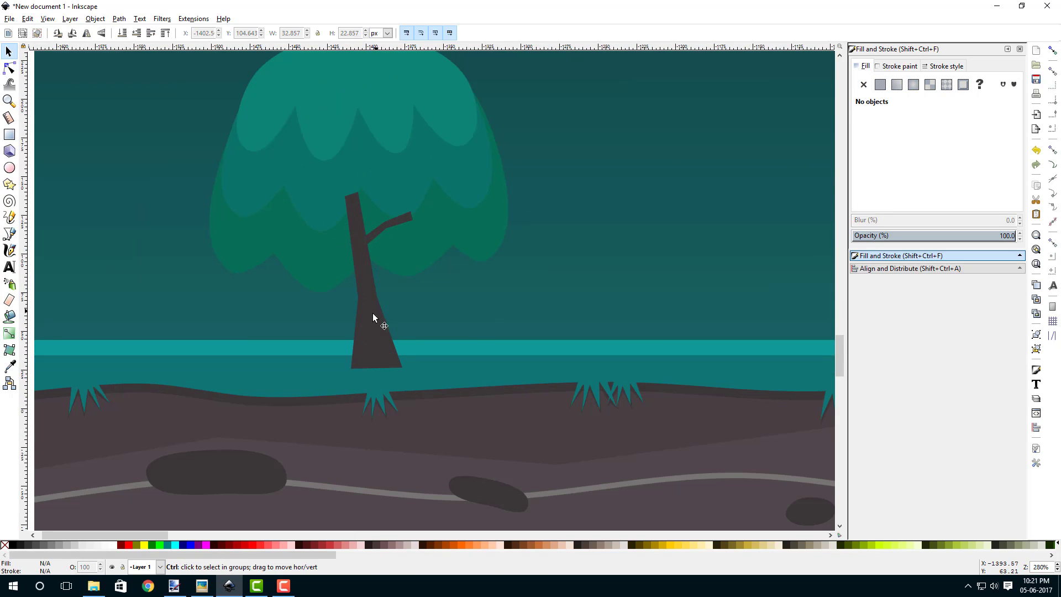
scroll(374, 315, "down", 3)
scroll(307, 254, "up", 3)
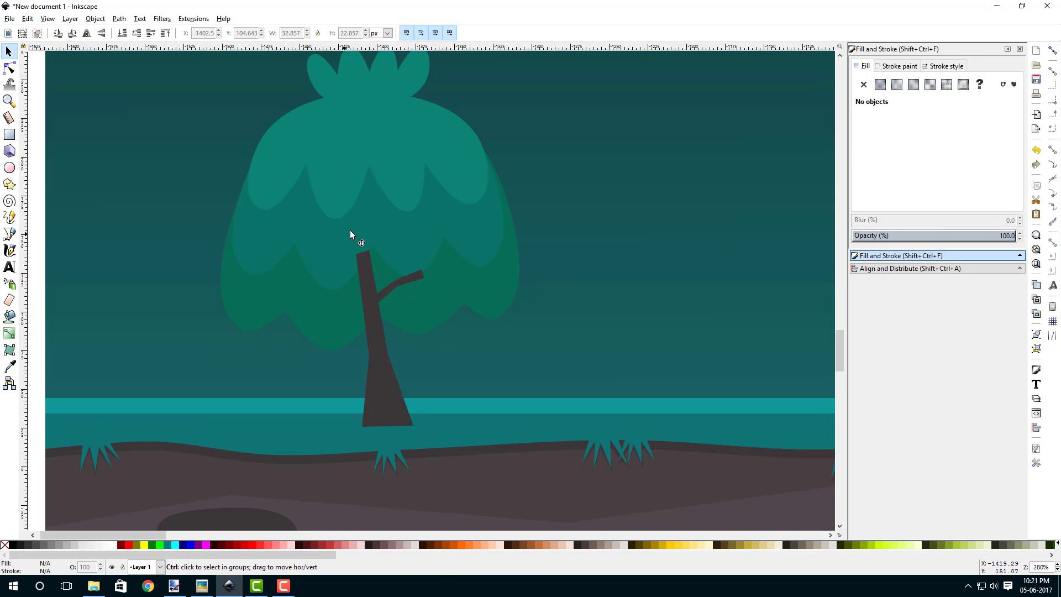
left_click(373, 318)
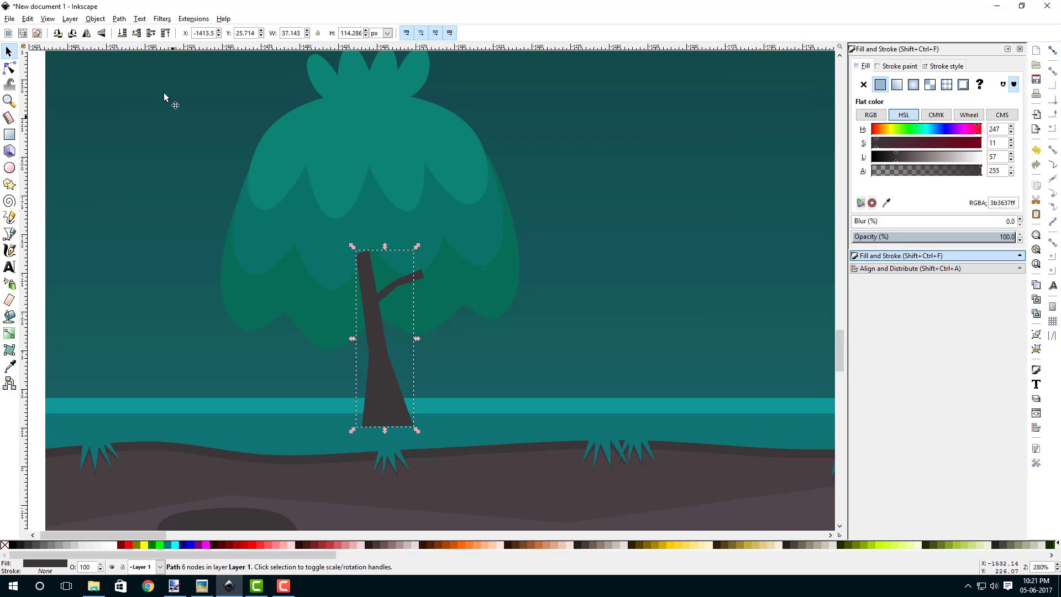
left_click(137, 33)
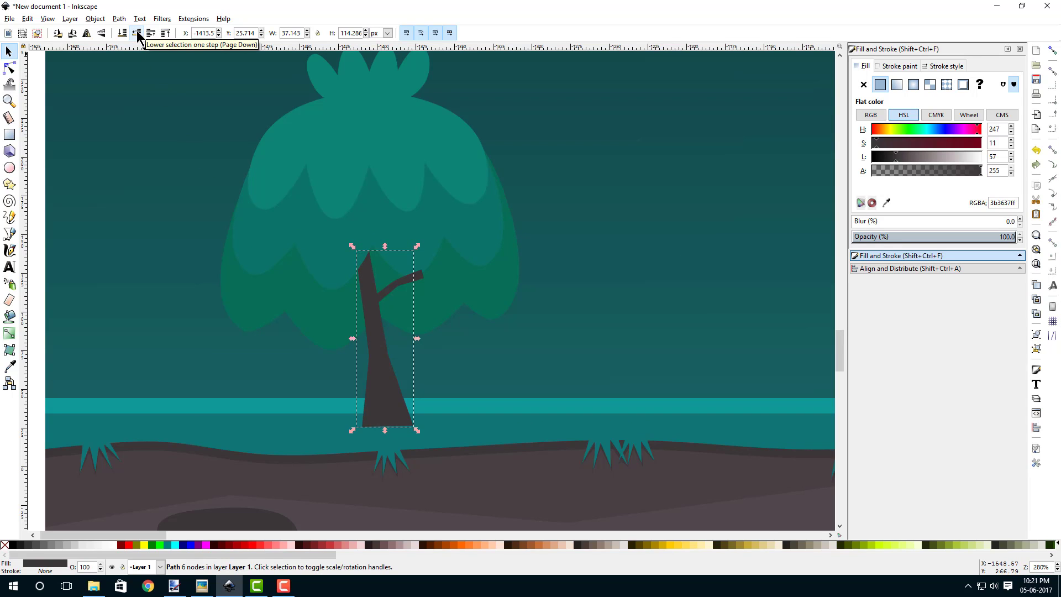
left_click(403, 281)
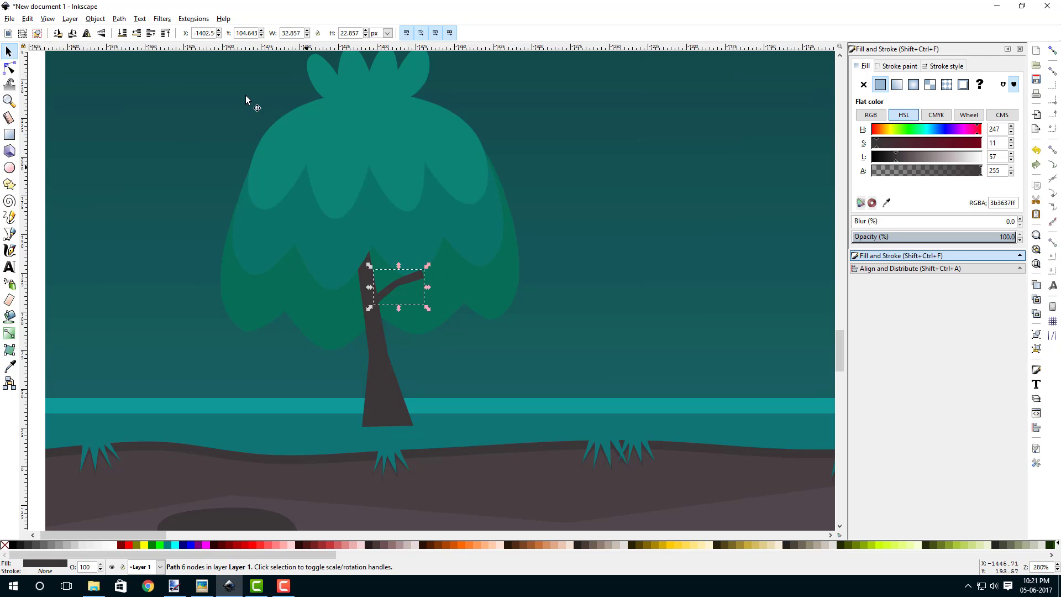
scroll(403, 305, "down", 2)
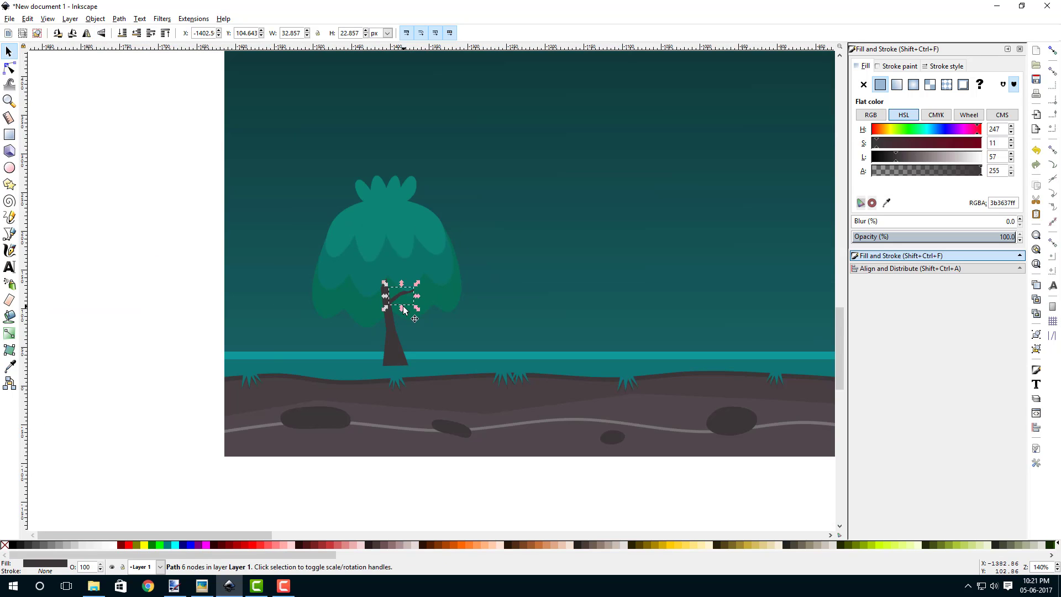
left_click(178, 268)
- Select all six parts of the tree and group them
scroll(412, 273, "up", 2)
scroll(377, 269, "down", 4)
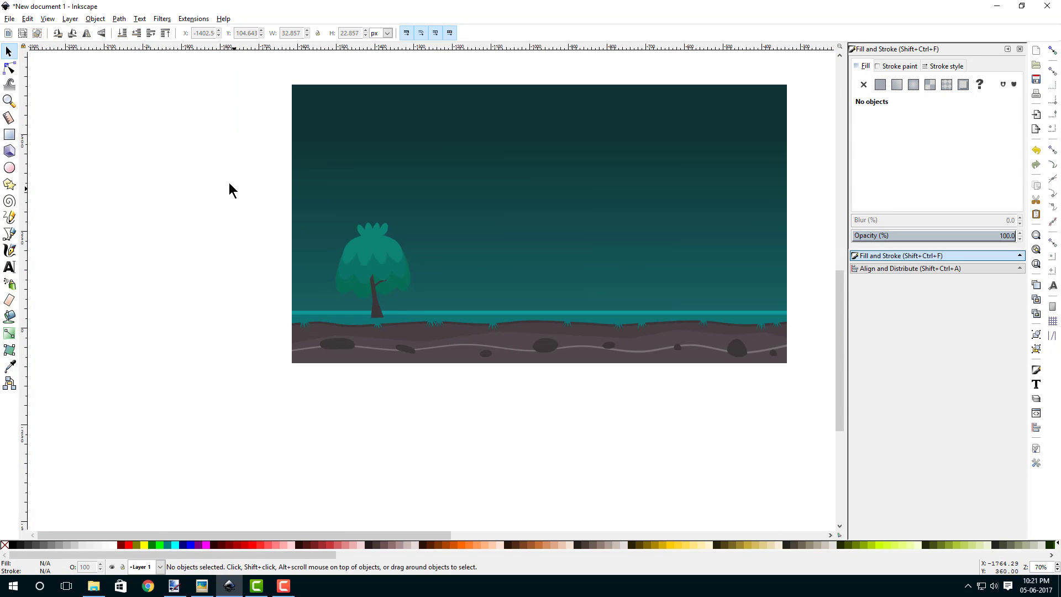
left_click_drag(228, 182, 424, 283)
scroll(206, 208, "up", 2)
left_click_drag(250, 167, 605, 421)
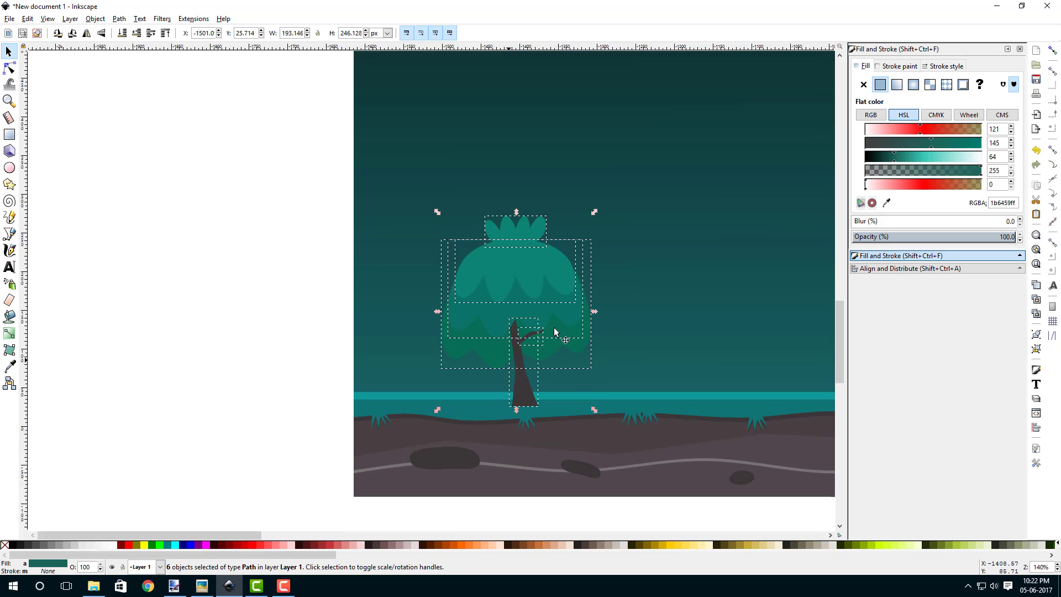
right_click(505, 282)
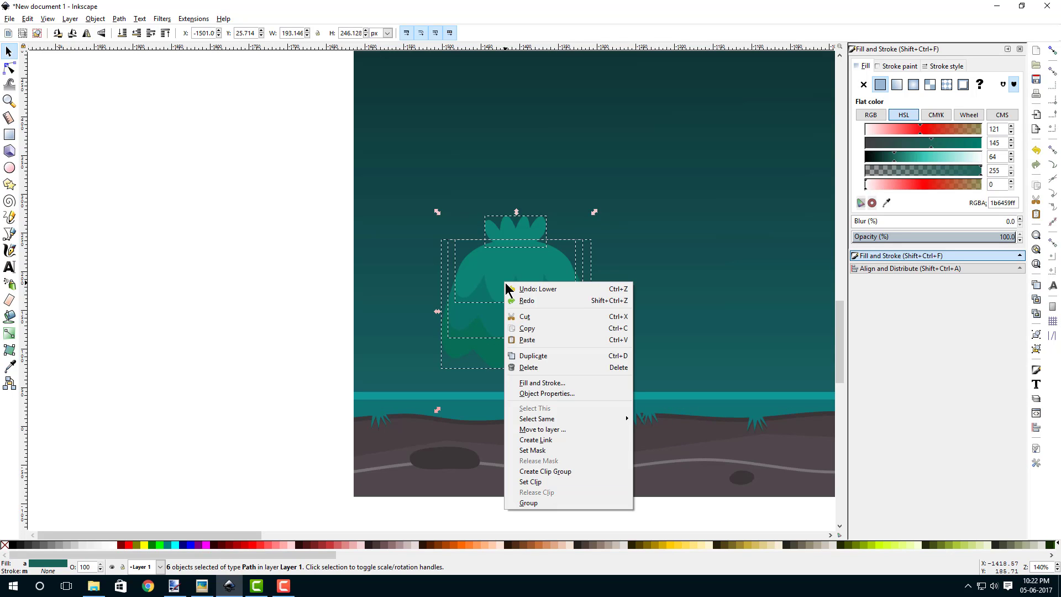
left_click(537, 502)
- Move the tree group left to about X -1570, Y 41 px, standing its trunk on the light ground strip
scroll(437, 376, "right", 4)
left_click_drag(425, 370, 373, 369)
scroll(372, 379, "left", 3)
scroll(372, 379, "up", 1)
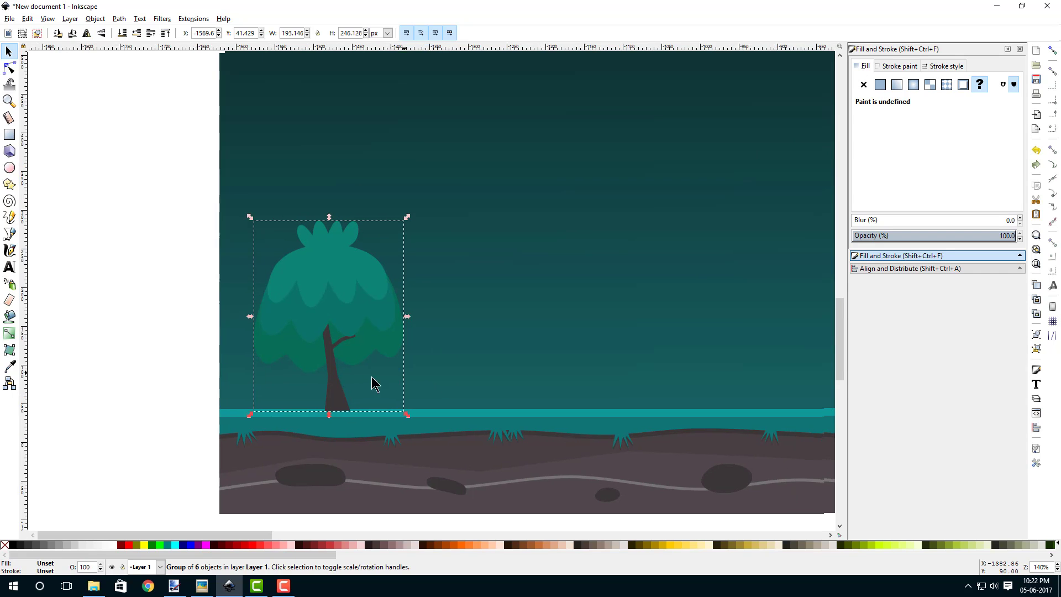
- Duplicate the tree, shrink the copy to about 133 by 170 px, and stand it on the strip to the right of the original
right_click(322, 300)
left_click(349, 370)
left_click_drag(313, 312, 718, 283)
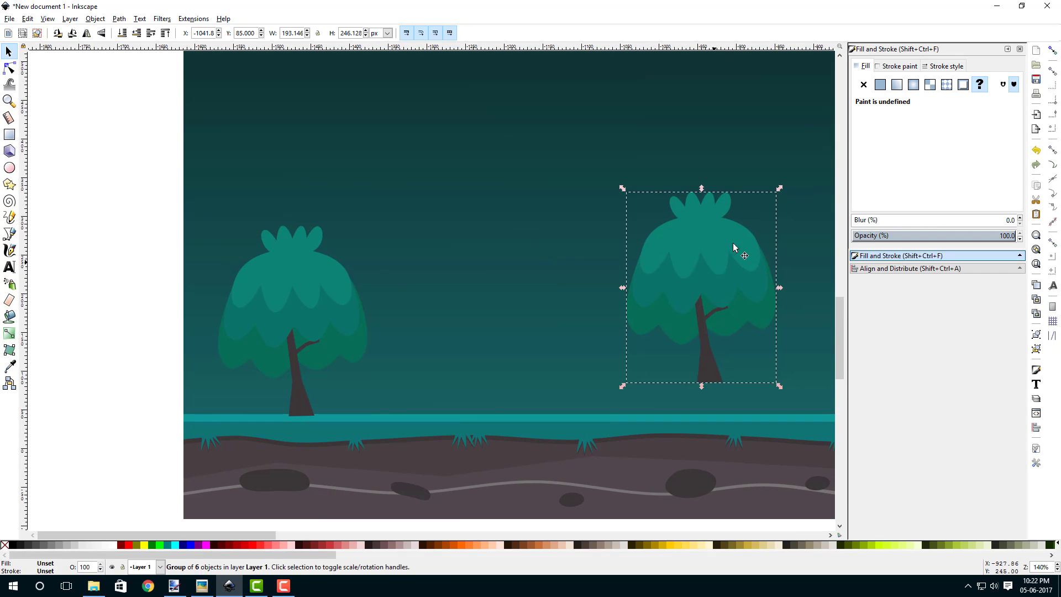
left_click_drag(624, 297, 502, 308)
left_click_drag(581, 232, 535, 287)
scroll(521, 343, "right", 3)
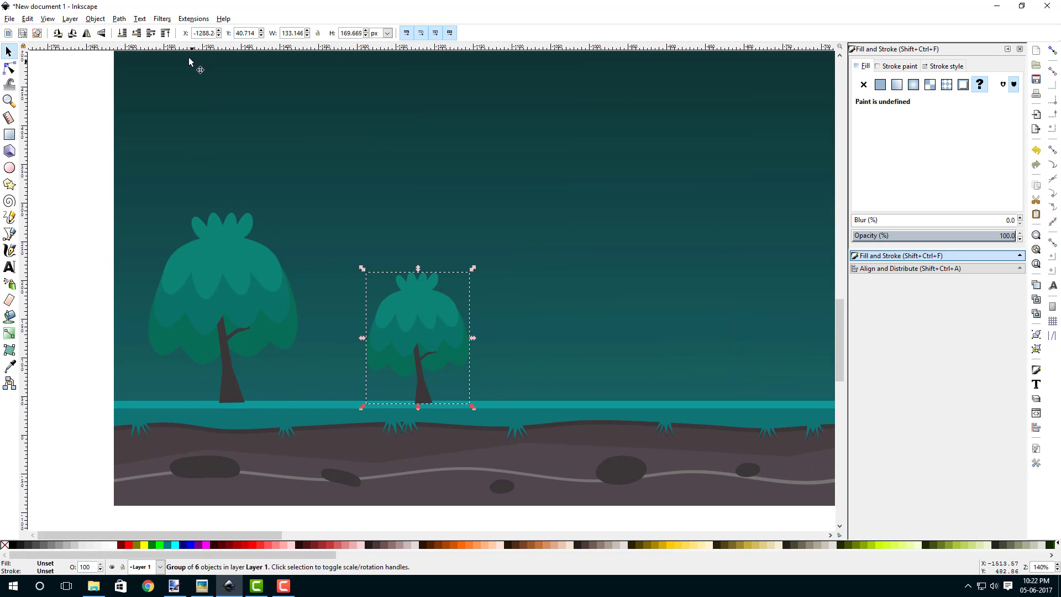
- Flip the smaller tree horizontally and fine-tune its size and position on the ground strip
left_click(86, 33)
left_click_drag(424, 357, 427, 356)
left_click(432, 346)
left_click_drag(474, 269, 476, 272)
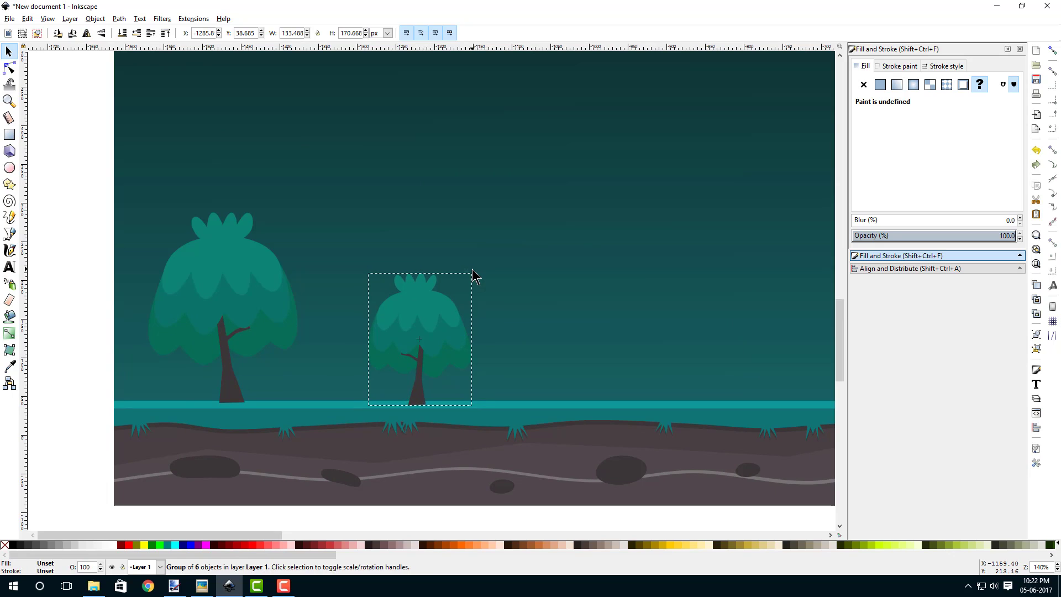
left_click(423, 357)
- Duplicate the small tree, enlarge the copy to about 173 by 220 px, and stand it just right of the scene's centre
scroll(360, 339, "down", 2)
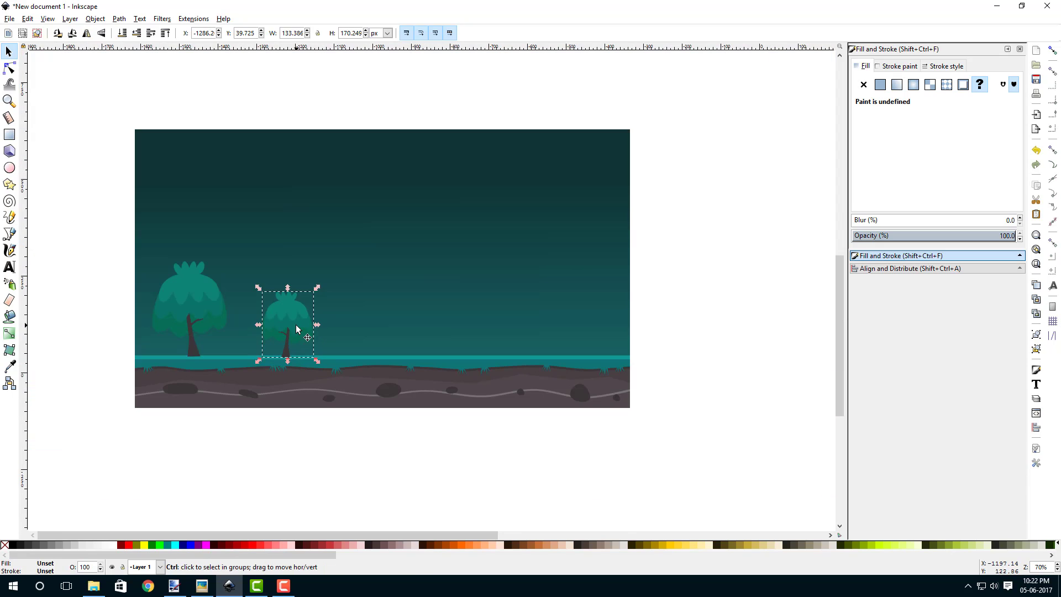
right_click(300, 319)
left_click(317, 388)
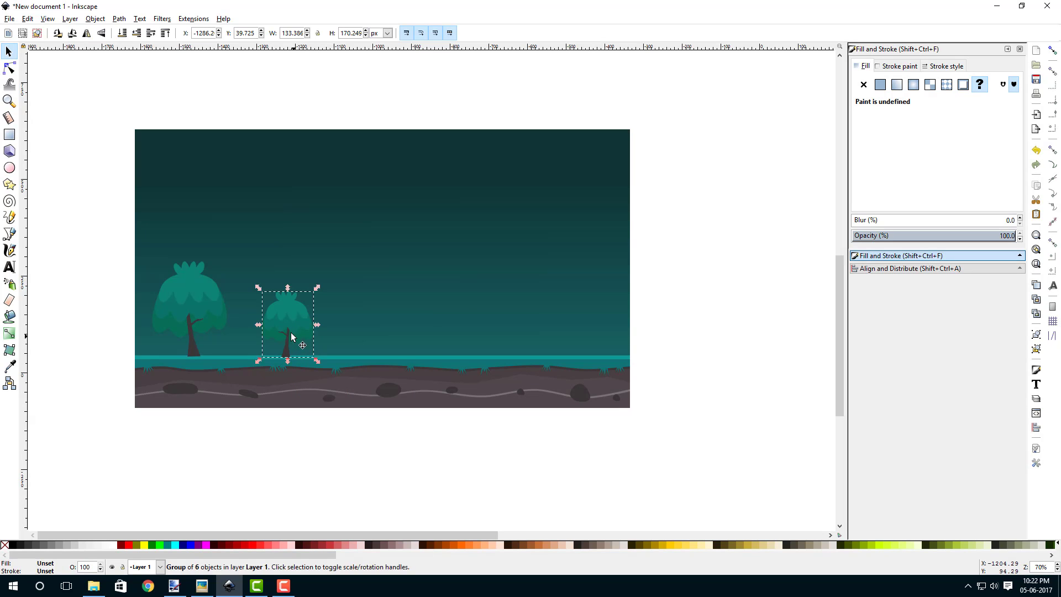
left_click_drag(296, 332, 474, 277)
left_click_drag(427, 324, 420, 325)
- Duplicate the third tree as a mirrored copy about 121 by 155 px, overlapping the right side of its foliage
right_click(420, 325)
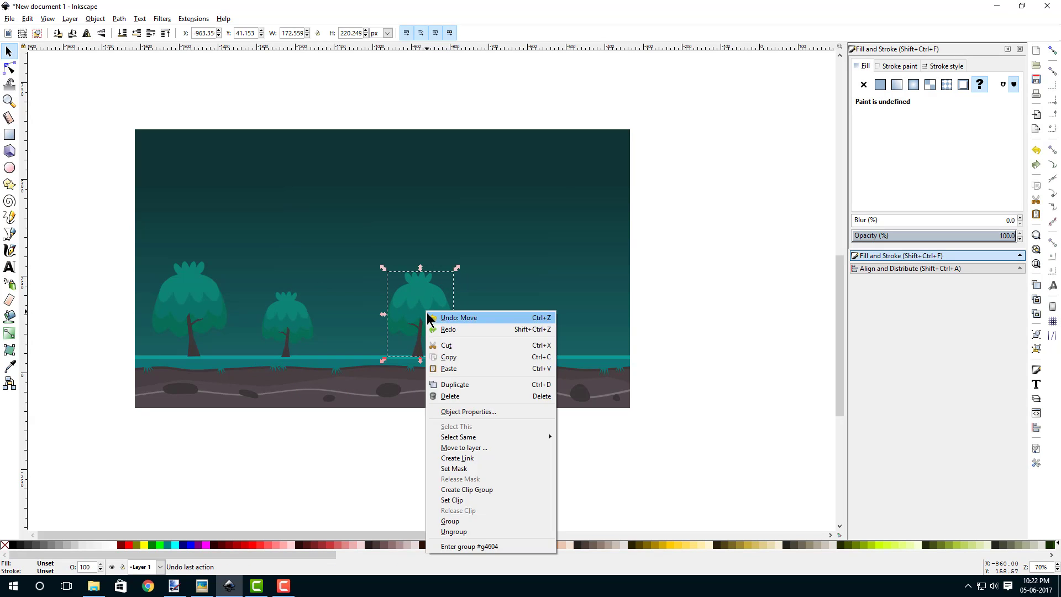
left_click(450, 381)
left_click_drag(452, 289, 520, 293)
mouse_move(481, 332)
left_mouse_down()
mouse_move(472, 325)
mouse_move(470, 335)
mouse_move(468, 317)
left_mouse_up()
right_click(466, 313)
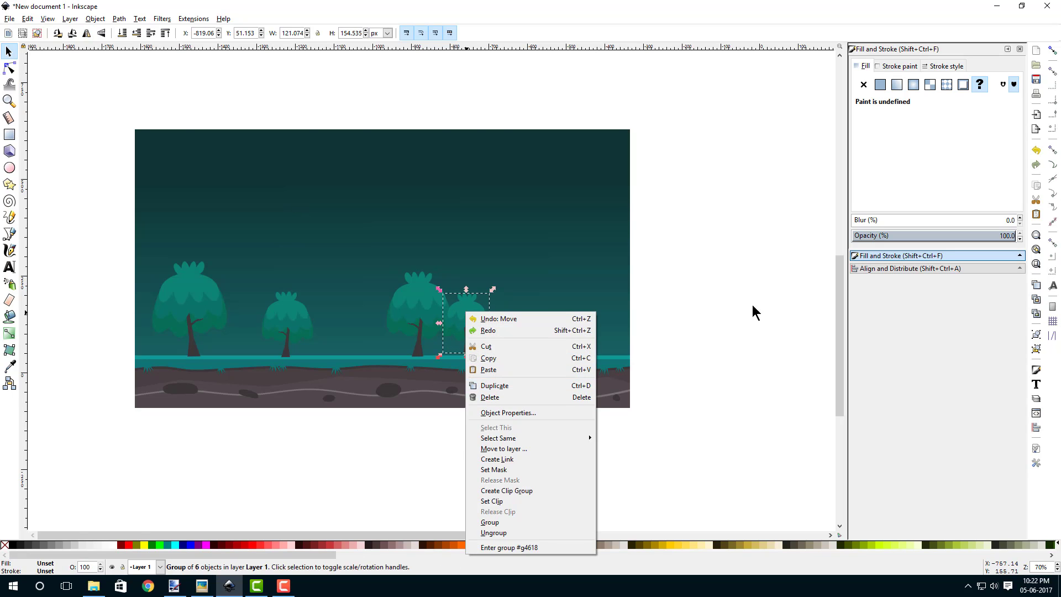
left_click(753, 308)
- Duplicate the fourth tree, enlarge the copy to about 163 by 208 px, and stand it near the scene's right end
scroll(545, 332, "up", 2, "ctrl")
left_click_drag(349, 305, 549, 304)
right_click(336, 305)
left_click(373, 382)
left_click_drag(591, 243, 624, 203)
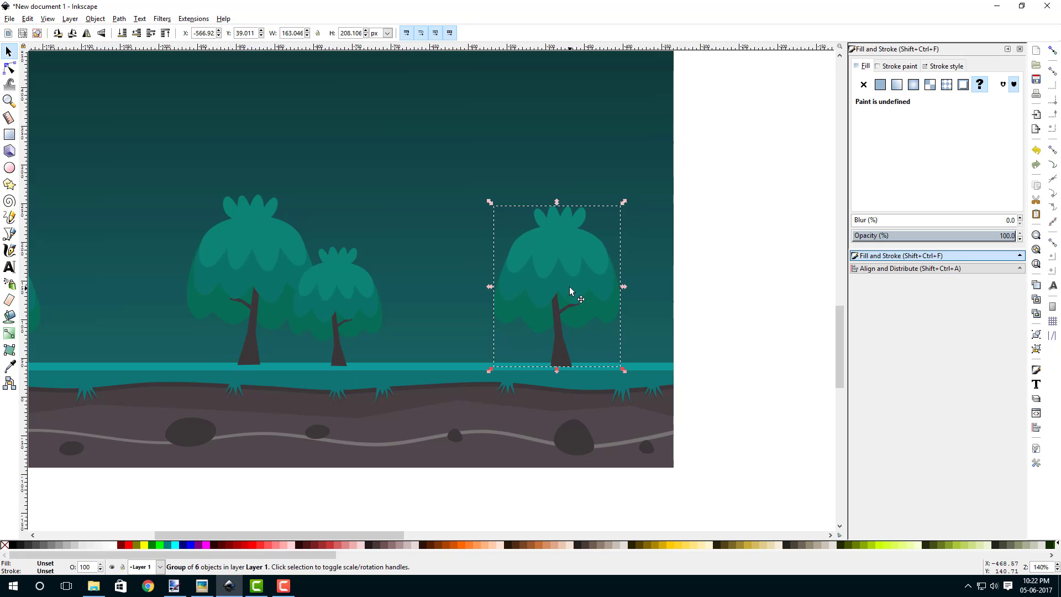
left_click_drag(569, 287, 569, 285)
left_click(747, 283)
scroll(712, 273, "down", 4)
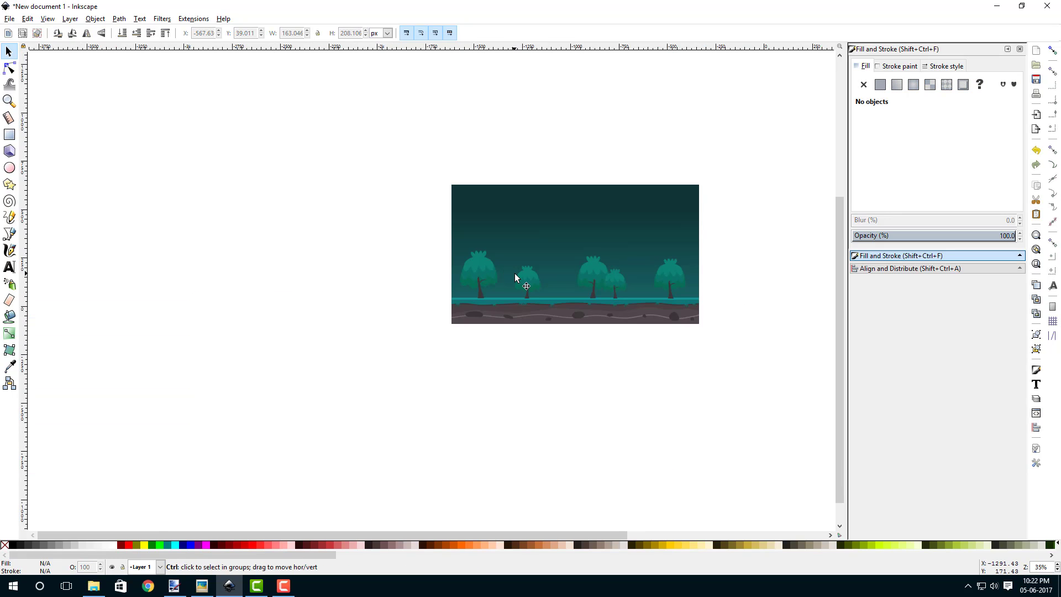
- Select all five trees and combine them into one group
scroll(515, 276, "up", 2)
left_click_drag(154, 227, 670, 355)
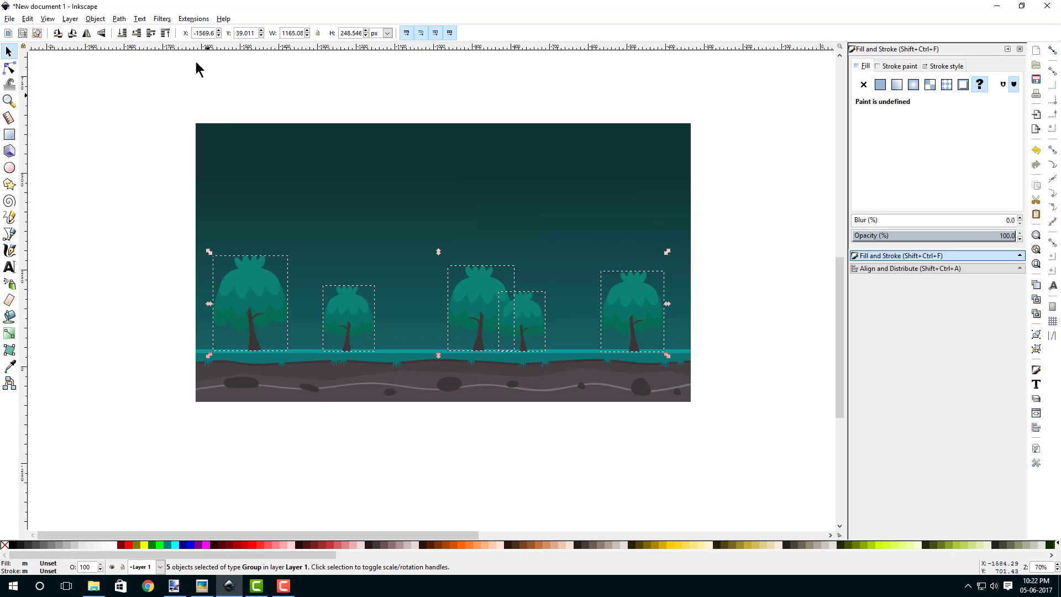
left_click(118, 20)
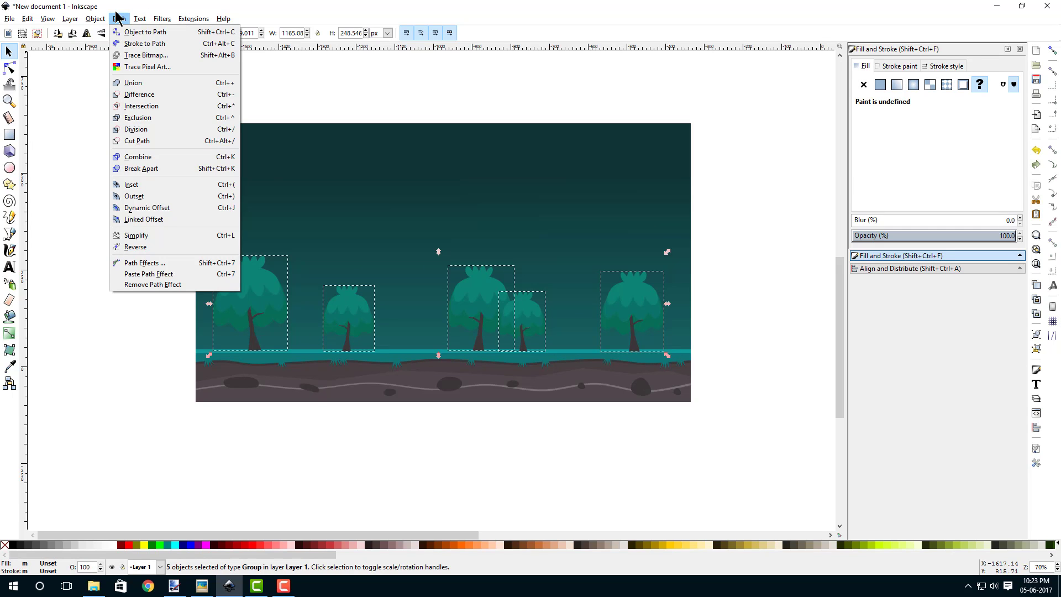
mouse_move(100, 18)
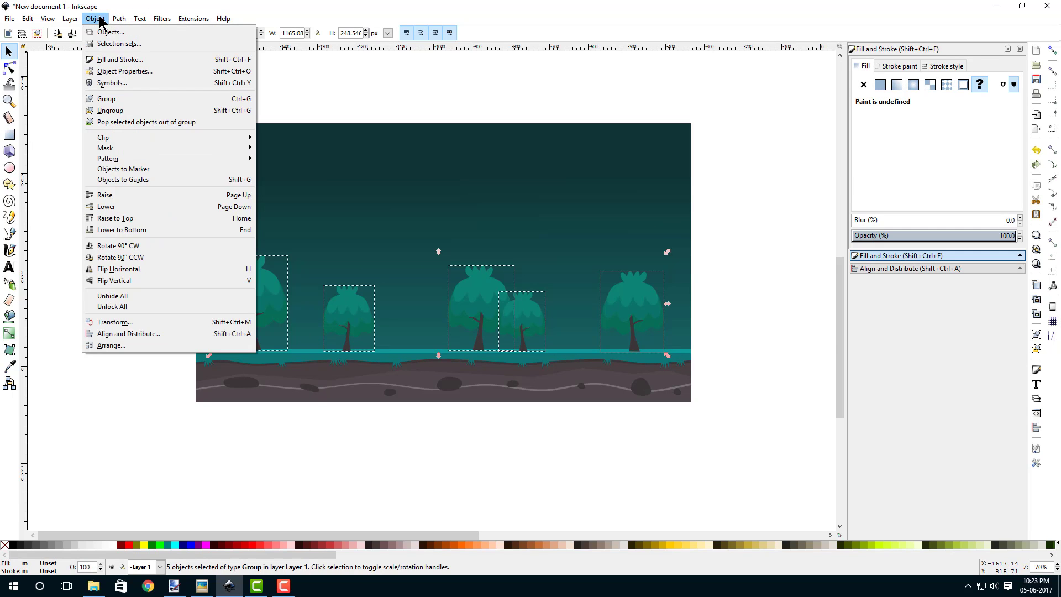
left_click(95, 98)
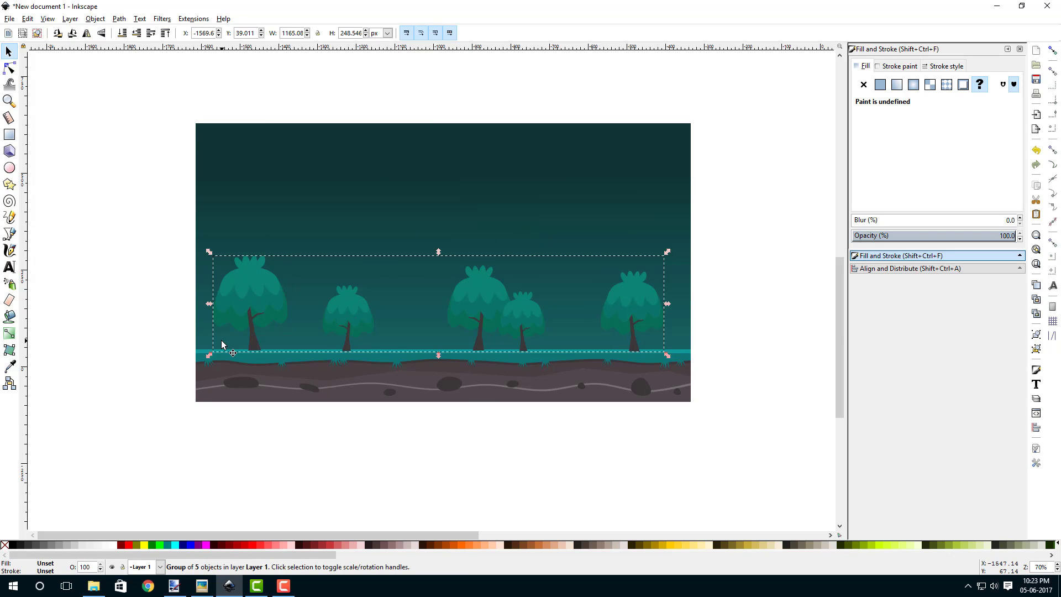
- Send the tree group to the back, and raise it above the backdrop so it stays behind the ground strip
left_click(123, 35)
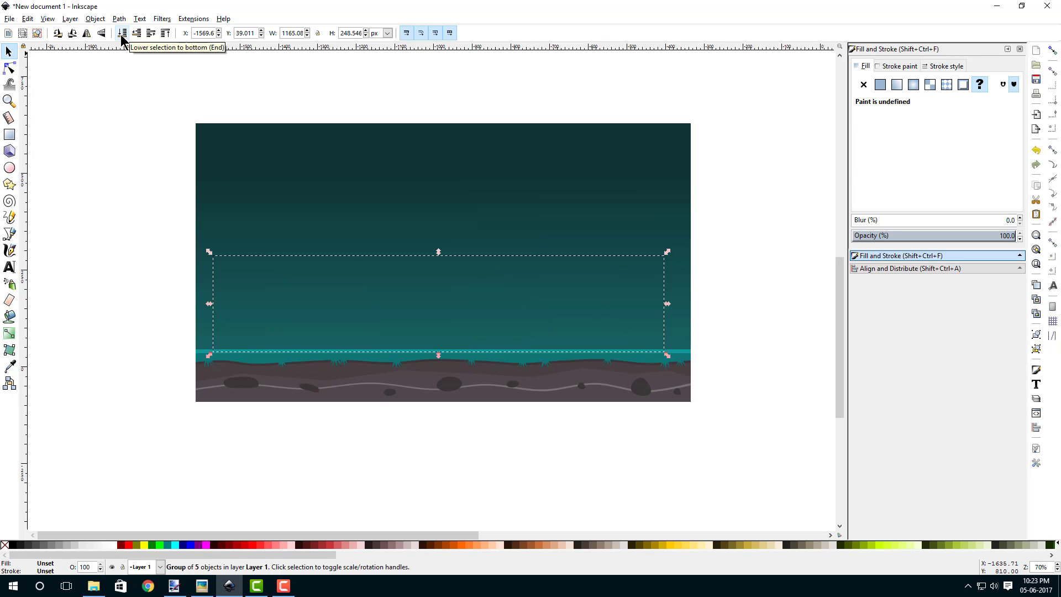
left_click(150, 33)
left_click(744, 242)
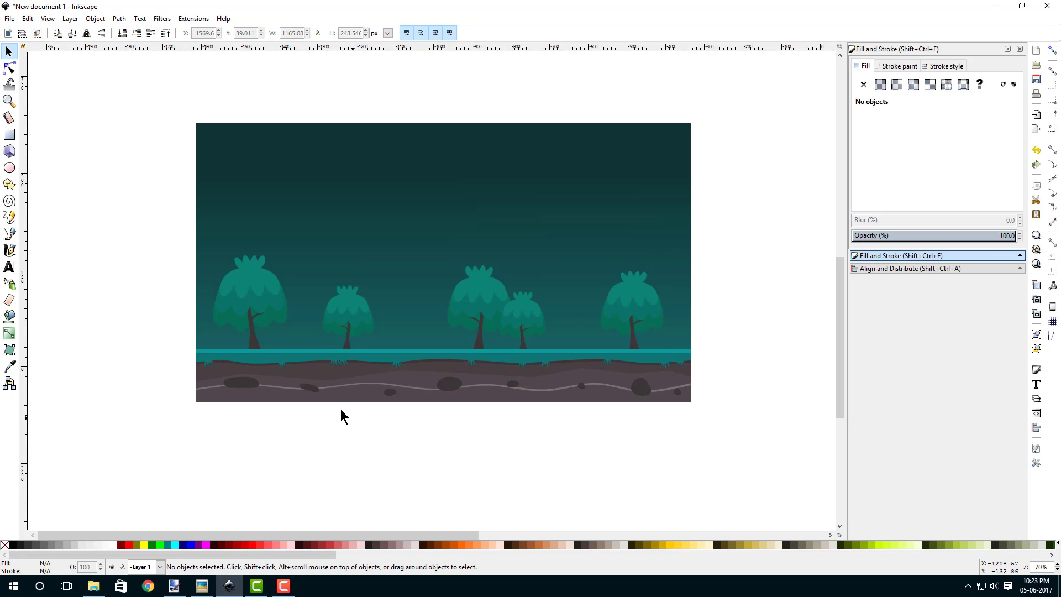
scroll(273, 349, "up", 3)
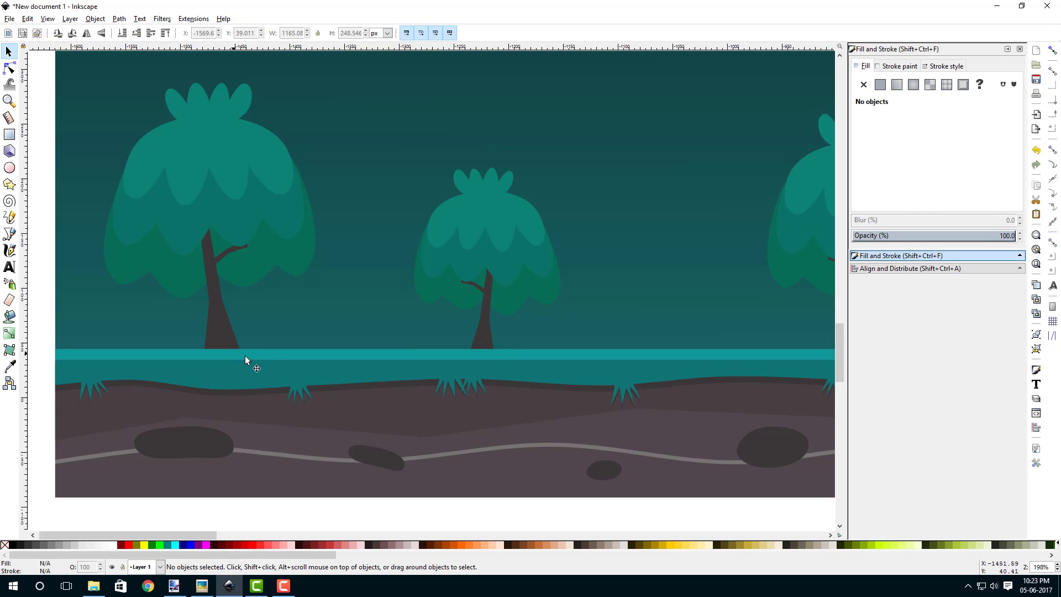
scroll(313, 354, "down", 2)
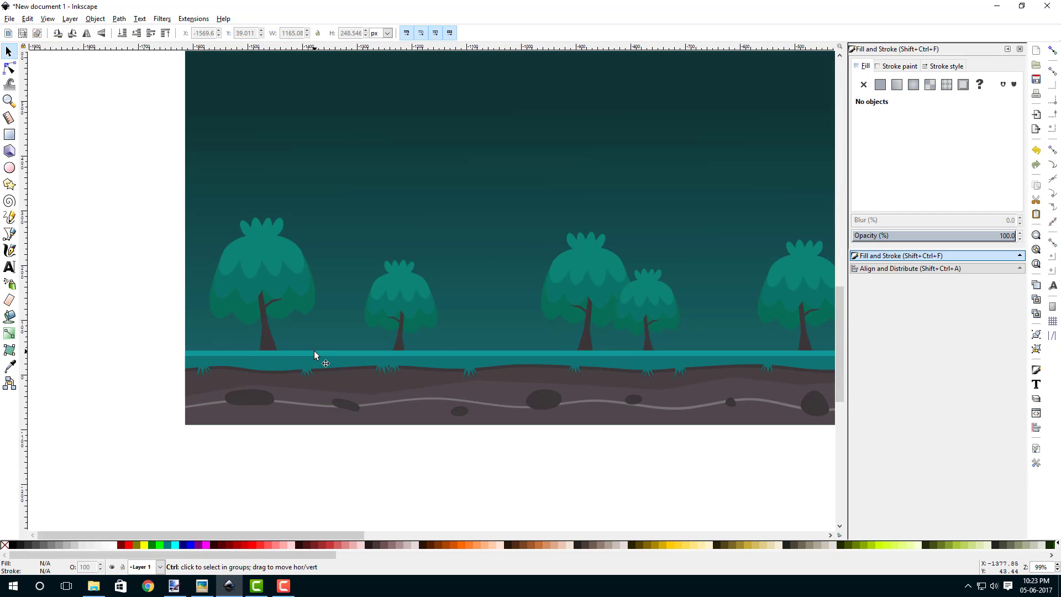
left_click_drag(525, 282, 396, 331)
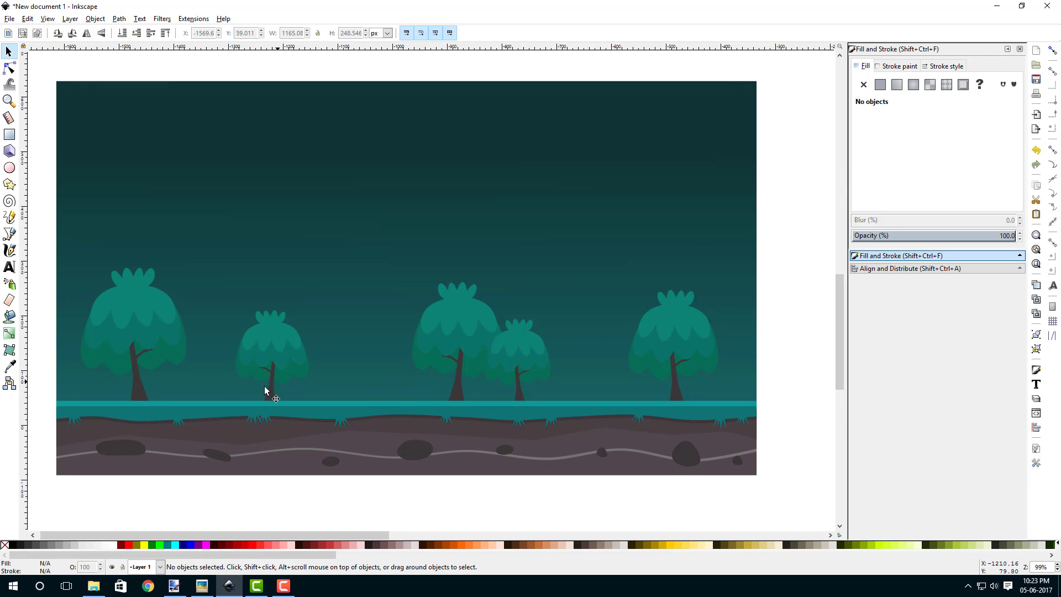
left_click_drag(265, 386, 464, 335)
- Draw a straight-segment zigzag ridge with three peaks behind the trees' height, from beyond the scene's left edge past its right edge
left_click_drag(356, 212, 255, 231)
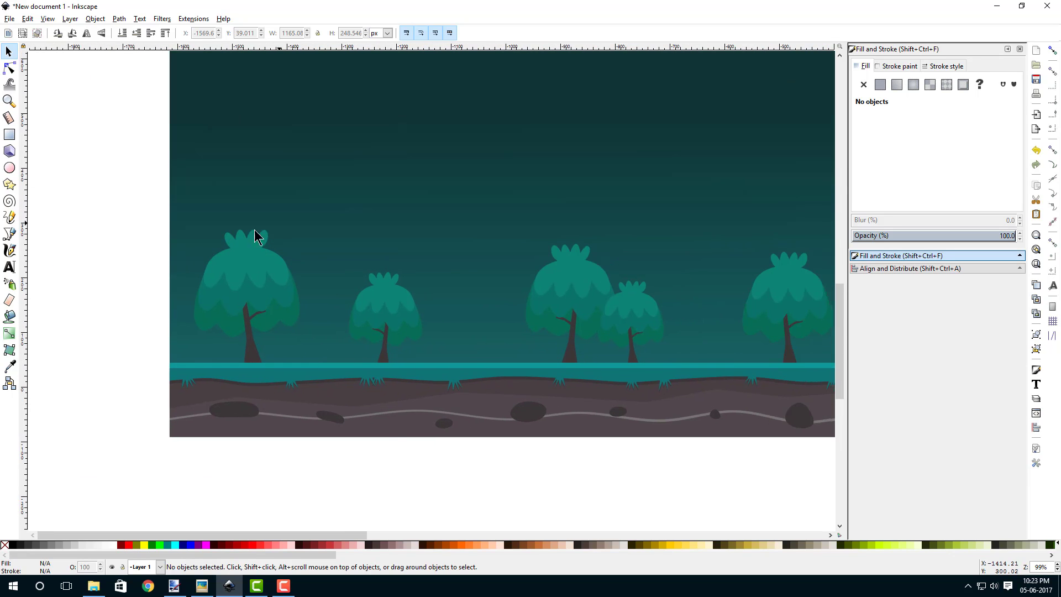
left_click(10, 234)
left_click_drag(107, 303, 122, 381)
left_click(118, 375)
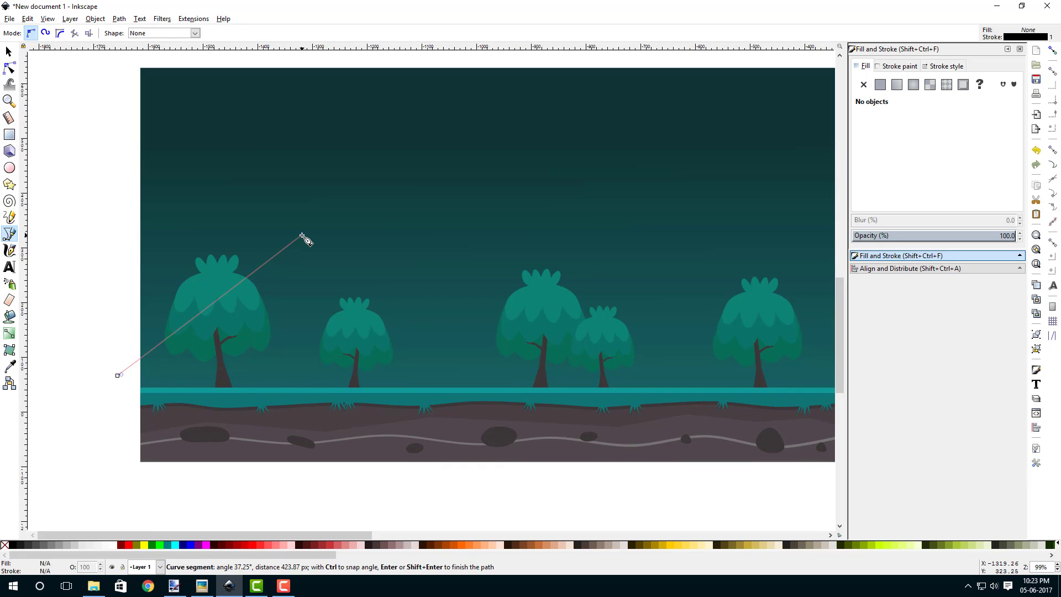
left_click(300, 257)
left_click(458, 339)
left_click_drag(436, 340, 191, 350)
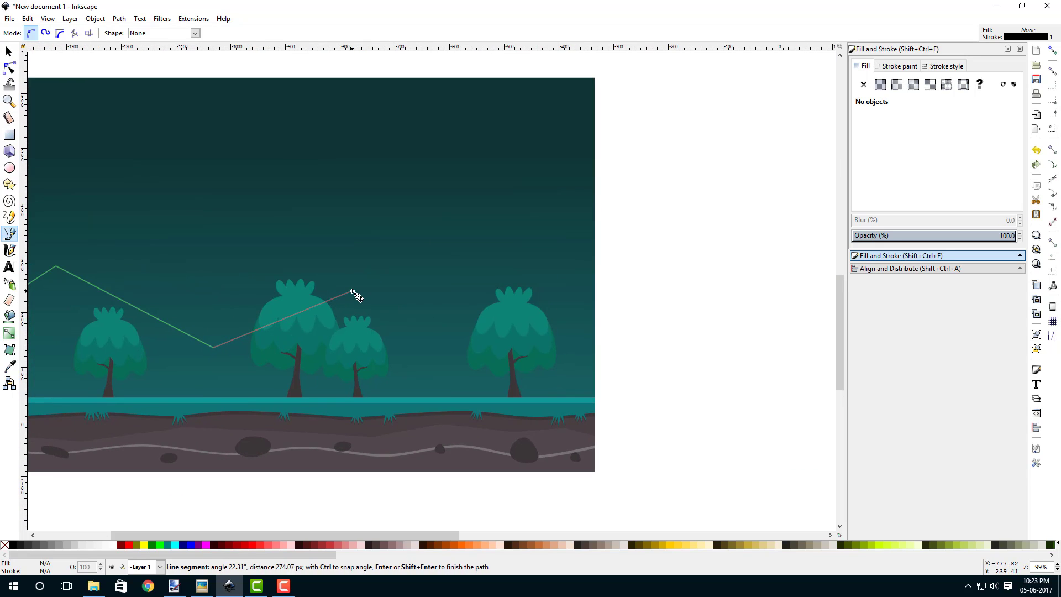
left_click(352, 291)
left_click(477, 362)
left_click(616, 281)
- Close the ridge path by running it down past the right edge and back through the soil to its starting node
left_click_drag(641, 350, 689, 285)
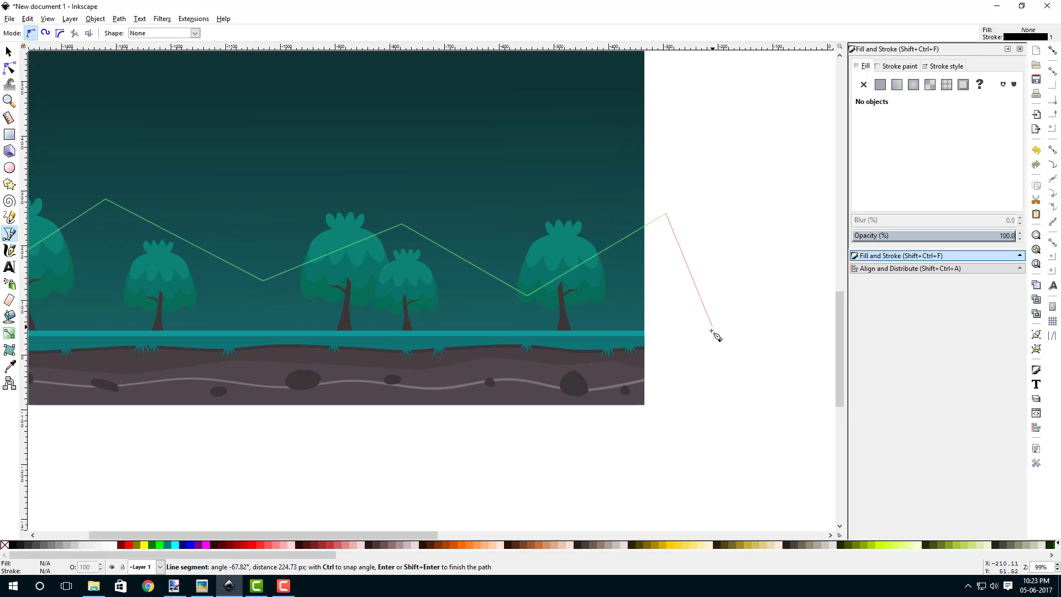
left_click(694, 359)
left_click_drag(160, 403, 449, 378)
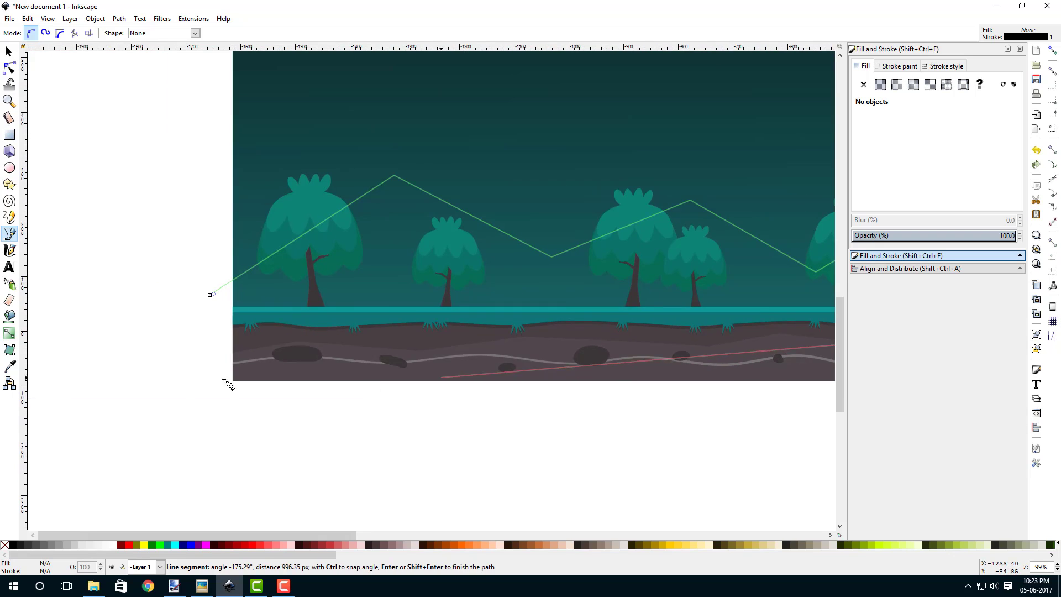
left_click(210, 295)
scroll(225, 350, "down", 1)
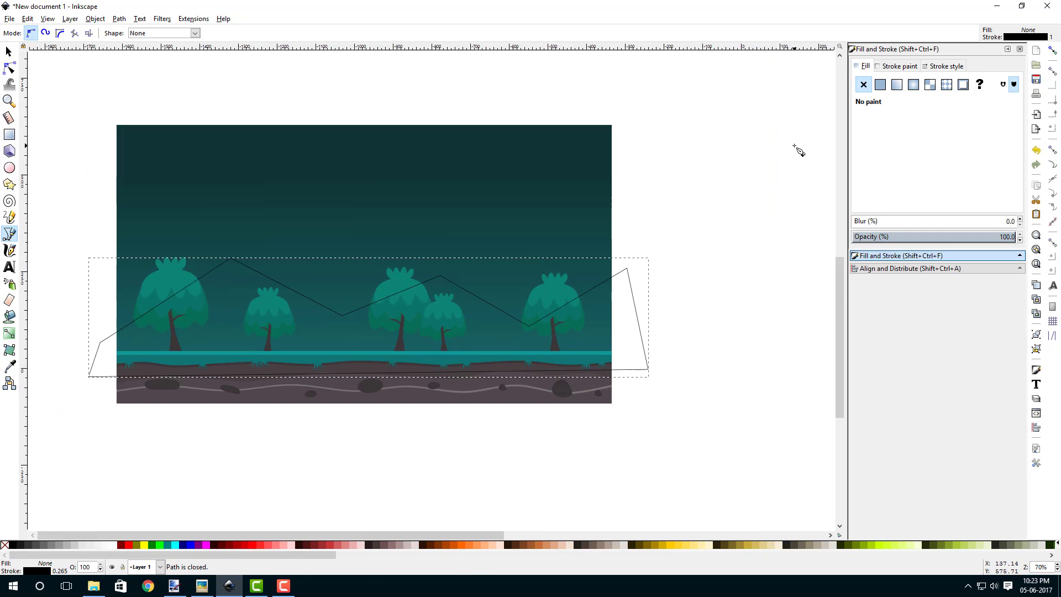
- Give the closed ridge a flat dark teal fill with HSL 123, 116, 44 and remove its stroke
left_click(880, 84)
left_click(897, 66)
left_click(862, 84)
left_click(865, 66)
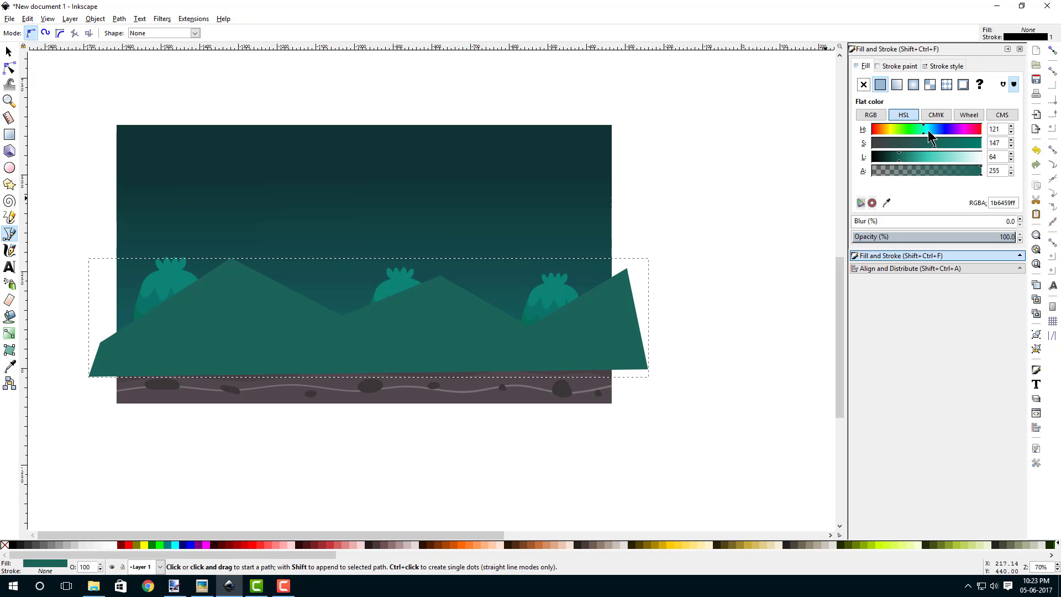
mouse_move(932, 137)
left_mouse_down()
mouse_move(887, 154)
mouse_move(921, 143)
left_mouse_up()
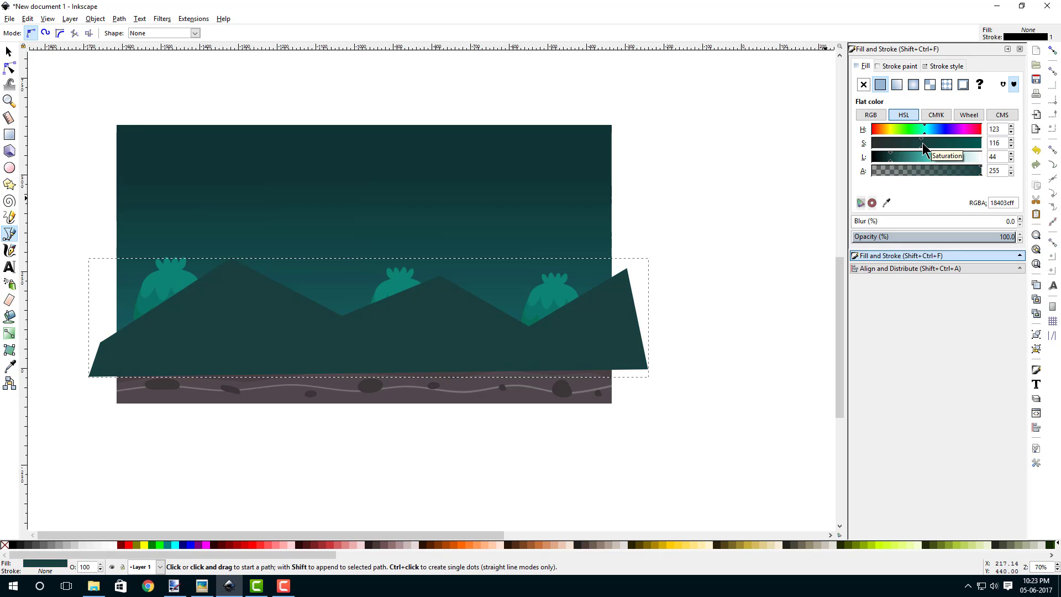
left_click(890, 157)
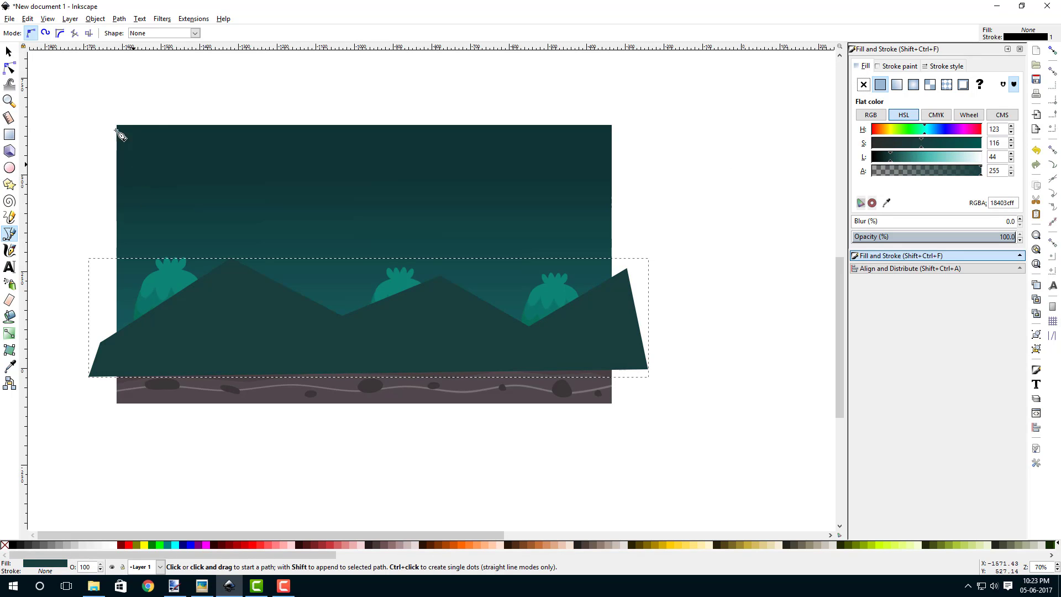
- Send the ridge to the back, and raise it above the backdrop so it sits behind the trees
left_click(9, 52)
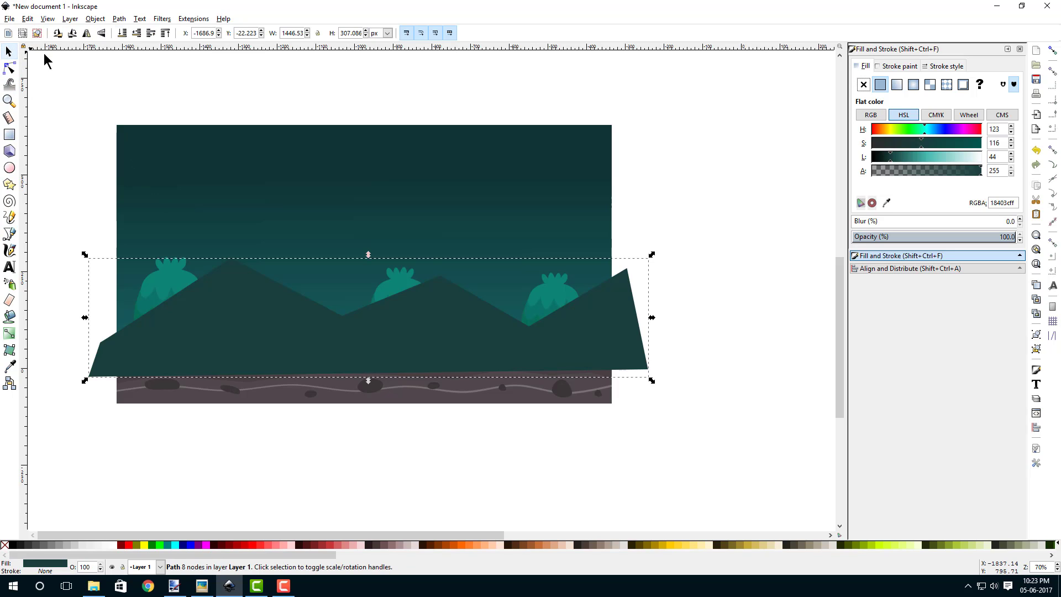
left_click(122, 35)
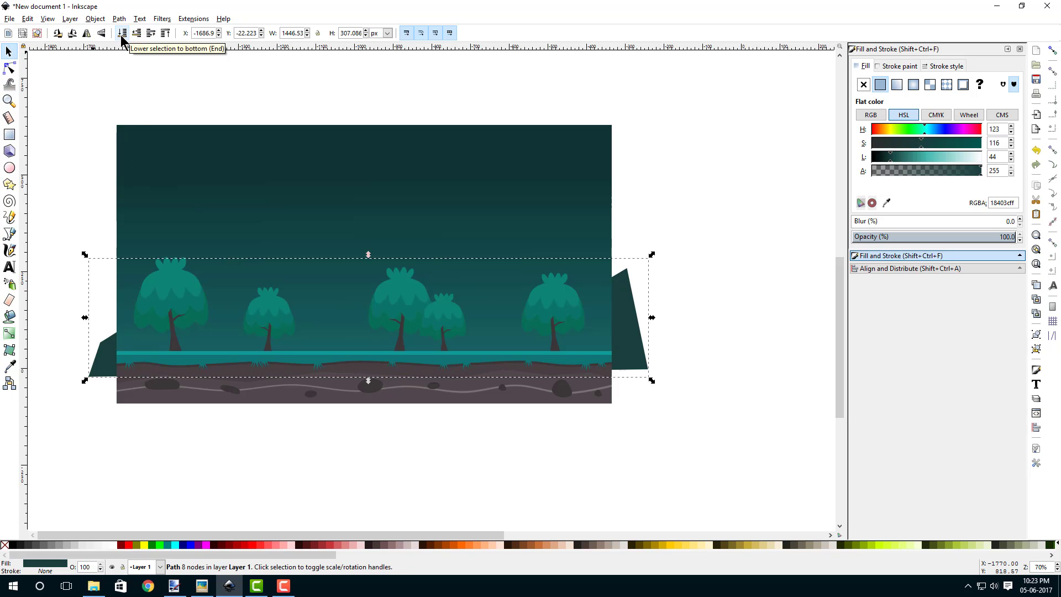
left_click(151, 34)
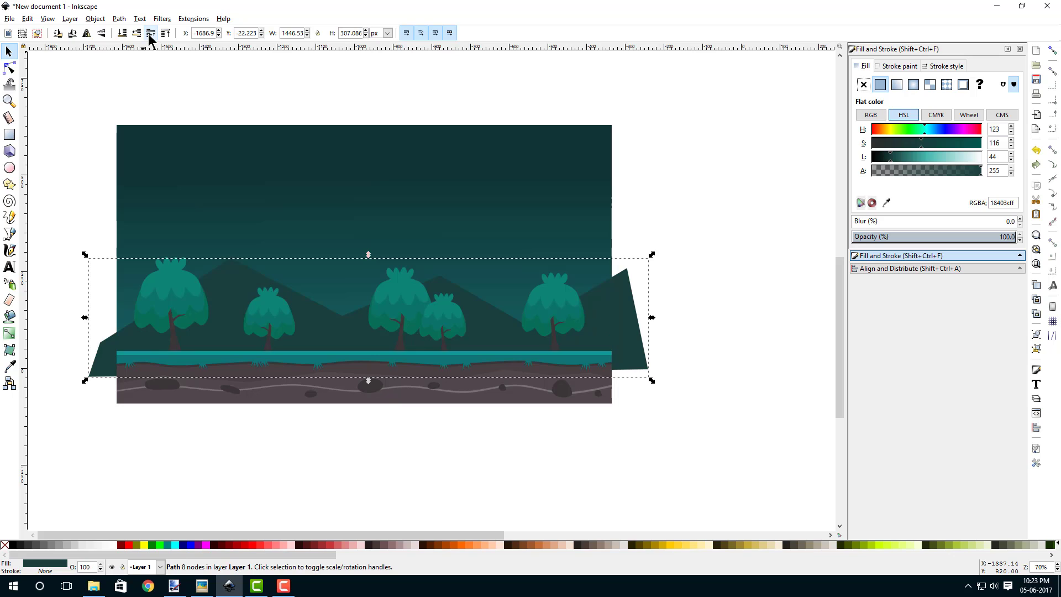
- Duplicate the gradient backdrop rectangle and intersect the copy with the ridge, trimming the ridge to the scene's edges
left_click(702, 244)
left_click(530, 210)
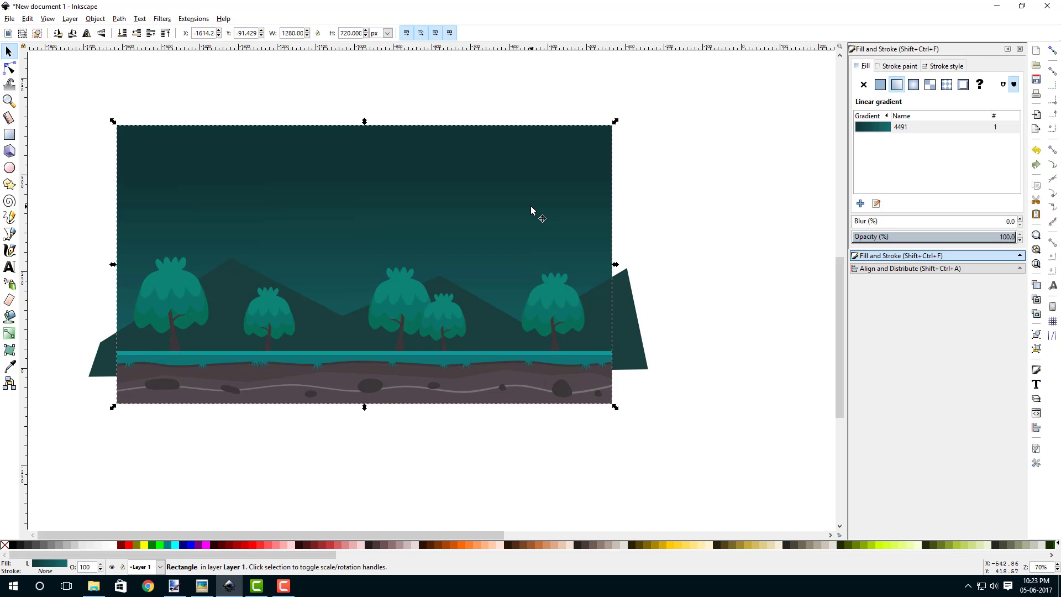
right_click(489, 204)
left_click(520, 279)
left_click(623, 311, "shift")
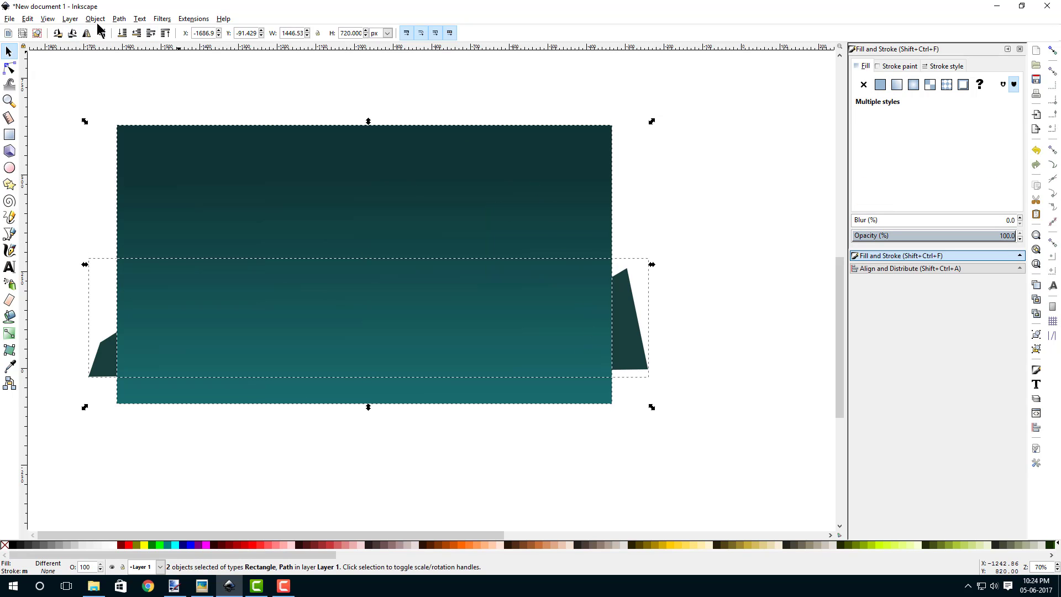
left_click(119, 18)
left_click(149, 105)
left_click(91, 211)
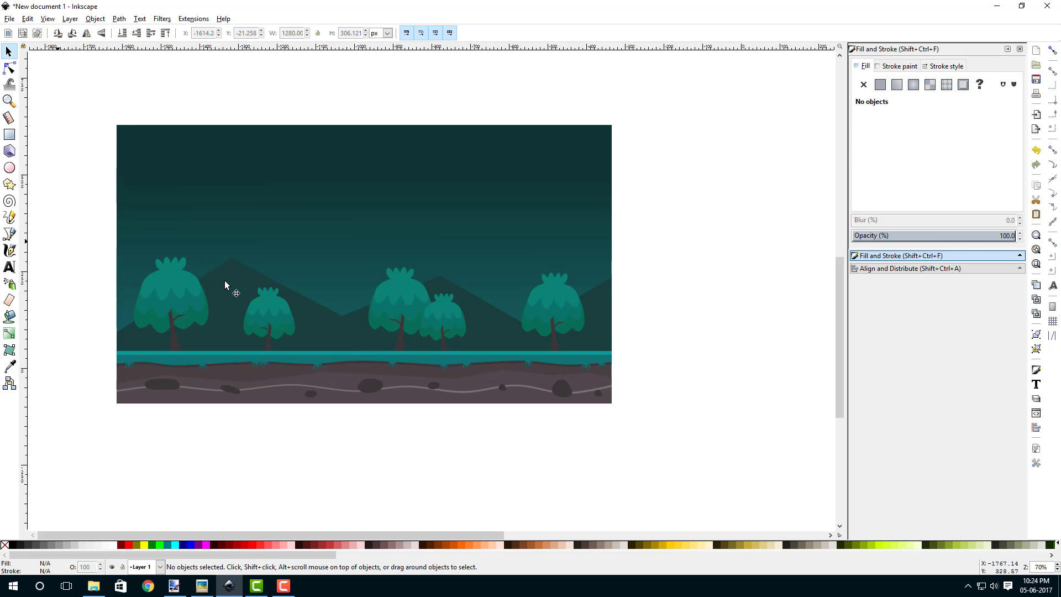
- Adjust the trimmed ridge's fill to hue 126, saturation 111 and lightness 43
scroll(335, 323, "up", 1)
left_click(347, 337)
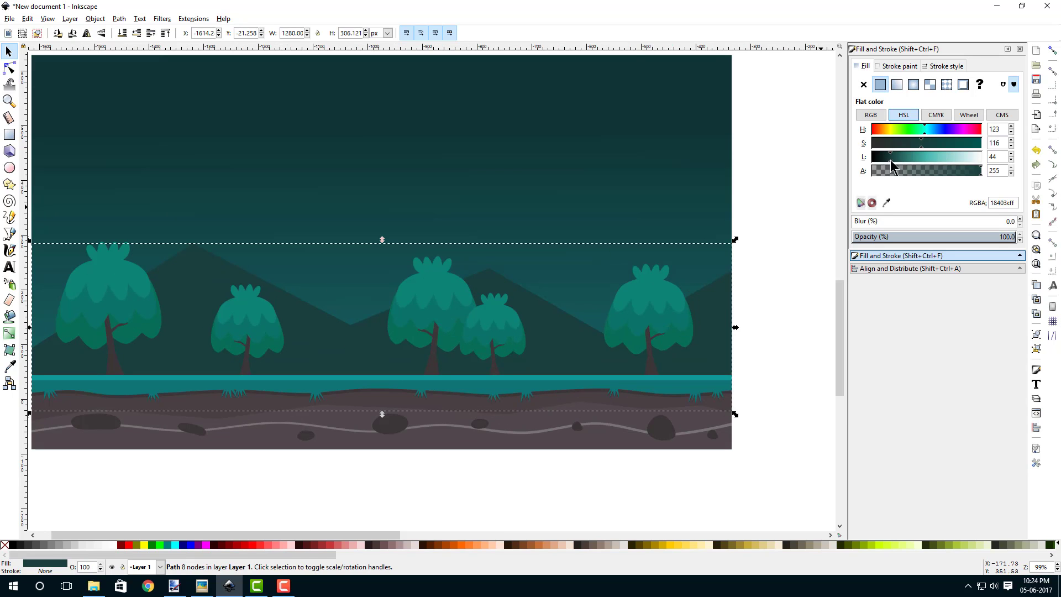
left_click(931, 131)
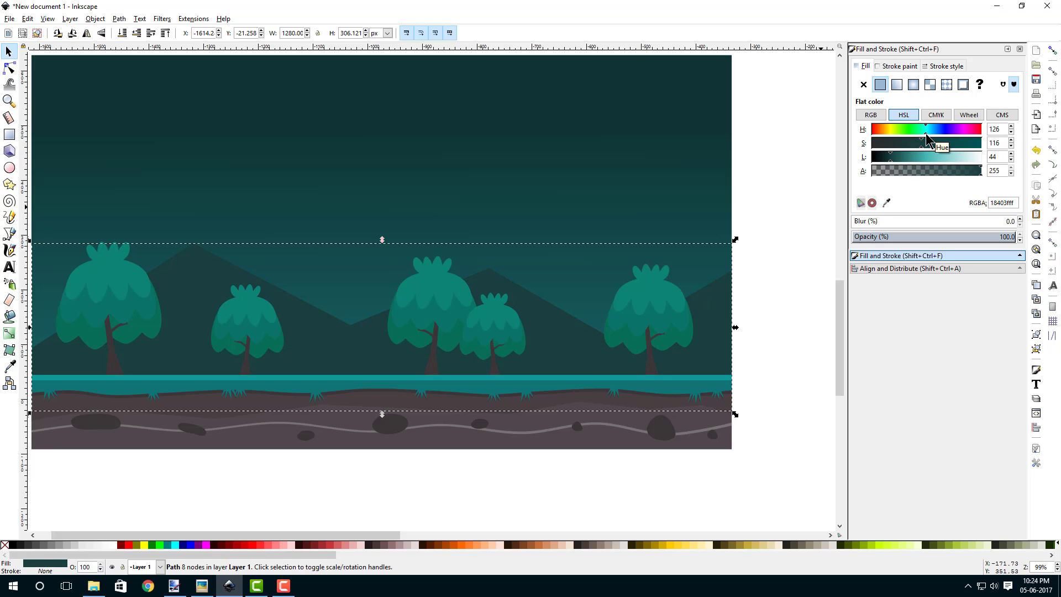
left_click(890, 157)
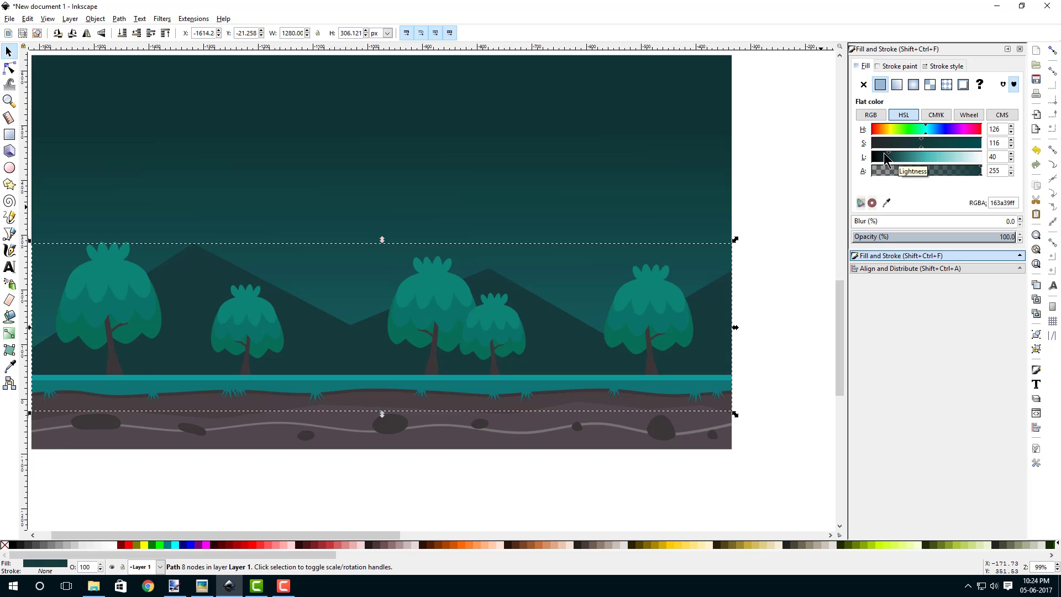
left_click_drag(922, 143, 918, 143)
left_click(887, 157)
left_click(889, 157)
left_click(890, 156)
left_click(889, 157)
left_click(890, 157)
left_click(890, 157)
scroll(474, 288, "down", 1)
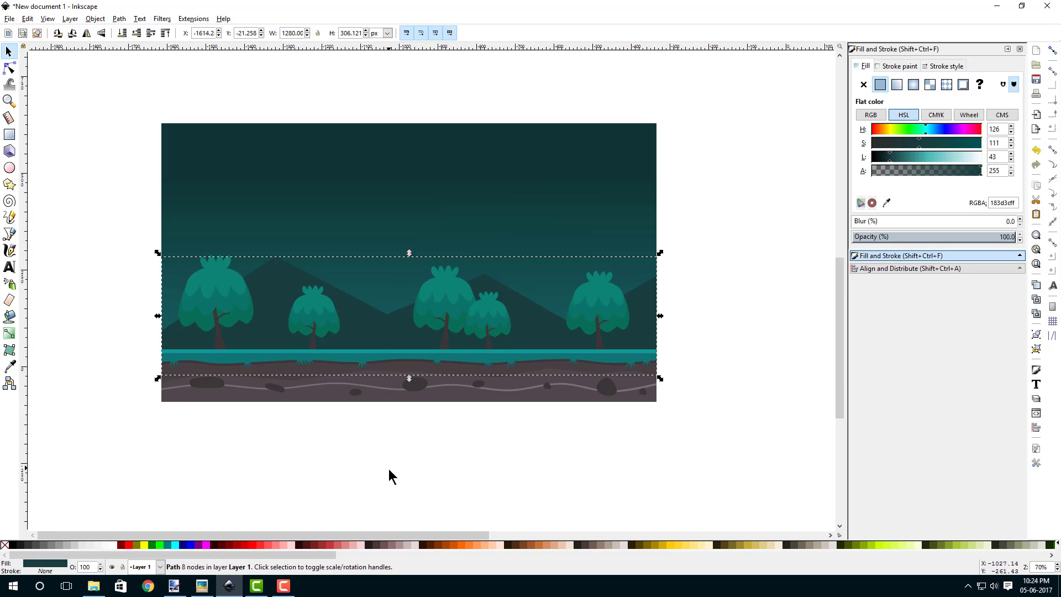
left_click(390, 475)
- Select the ridge's four inner peak and valley nodes and make them auto-smooth to form rolling hills
scroll(437, 319, "up", 1)
left_click(387, 332)
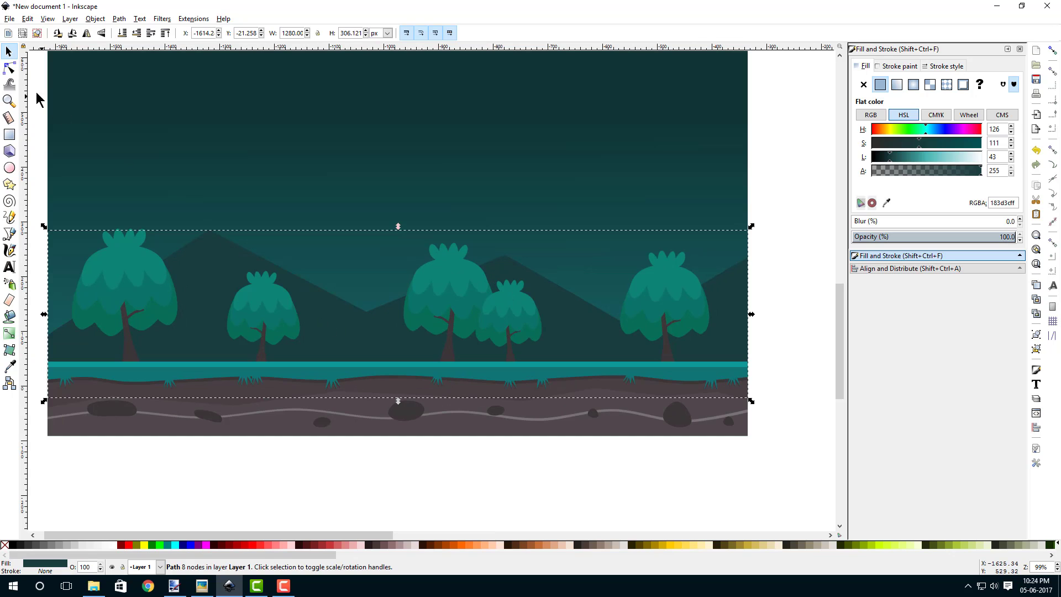
left_click(10, 68)
scroll(38, 83, "down", 1)
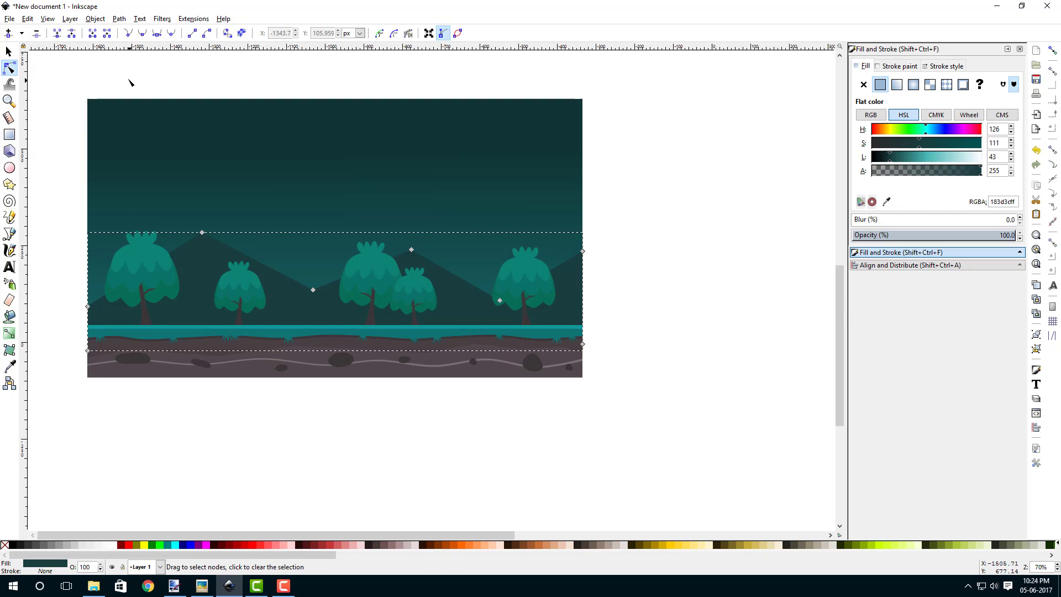
left_click_drag(114, 84, 504, 297)
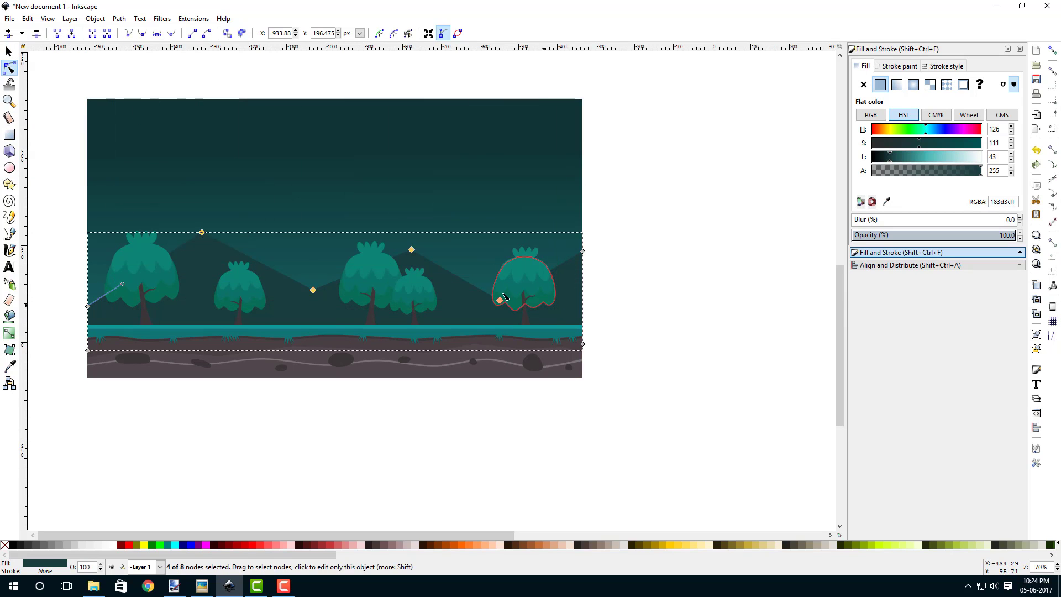
left_click(171, 33)
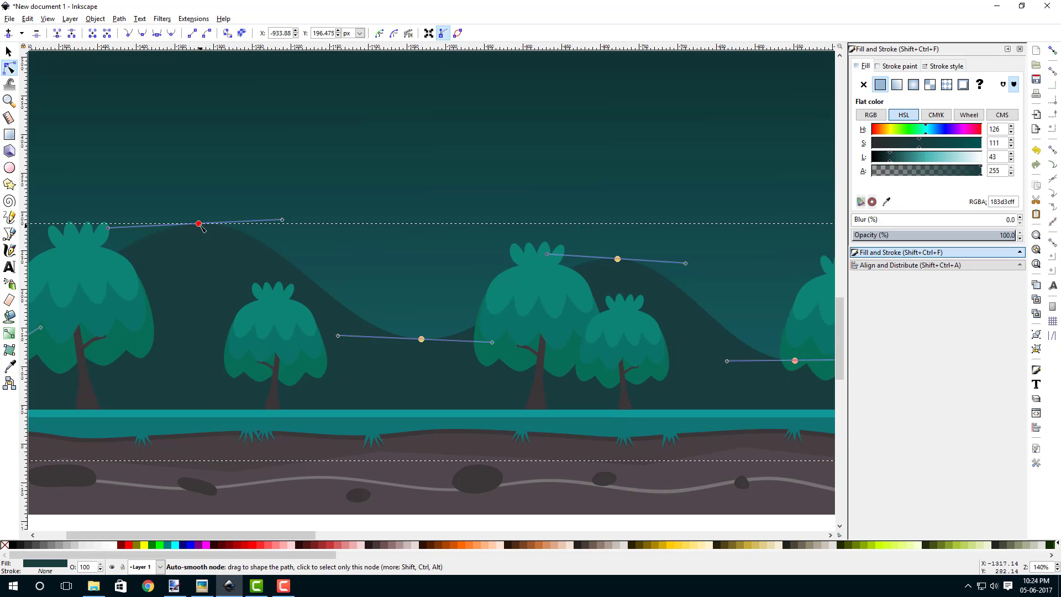
- Move the leftmost hill's peak node down and slightly left, and deselect the ridge
scroll(212, 228, "down", 1)
left_click_drag(211, 224, 184, 248)
left_click(415, 209)
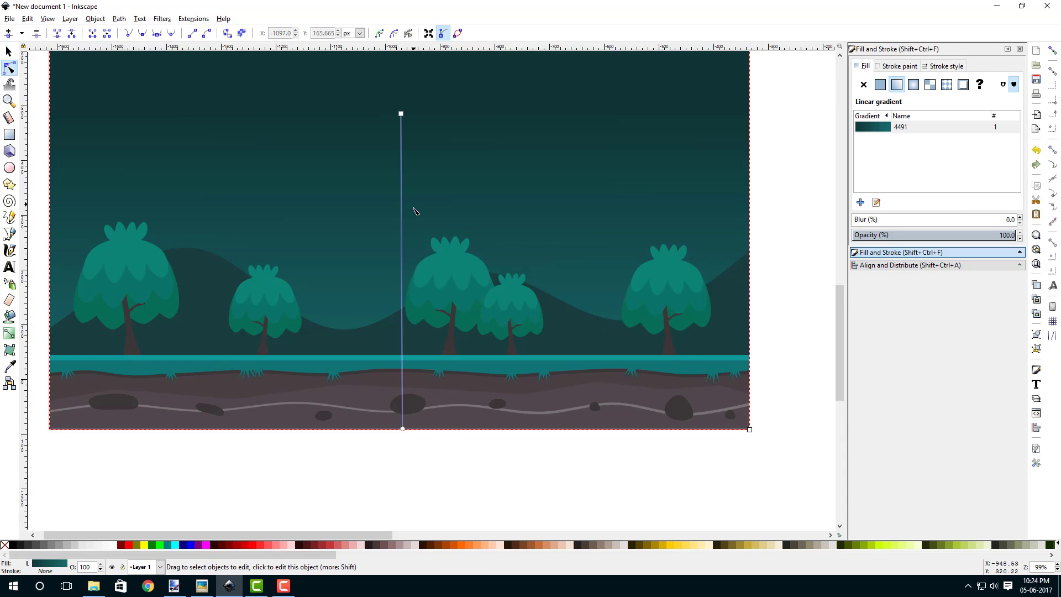
scroll(423, 218, "down", 1)
left_click(462, 455)
scroll(649, 204, "up", 2)
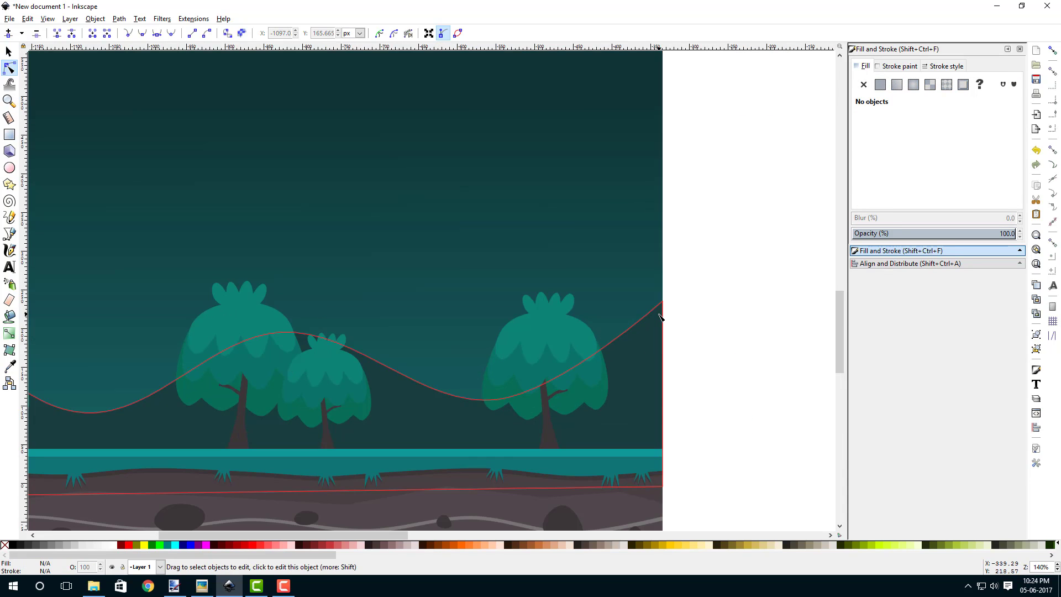
- Lower the ridge's upper node on the scene's right edge to a Y of about 167 px
left_click(661, 316)
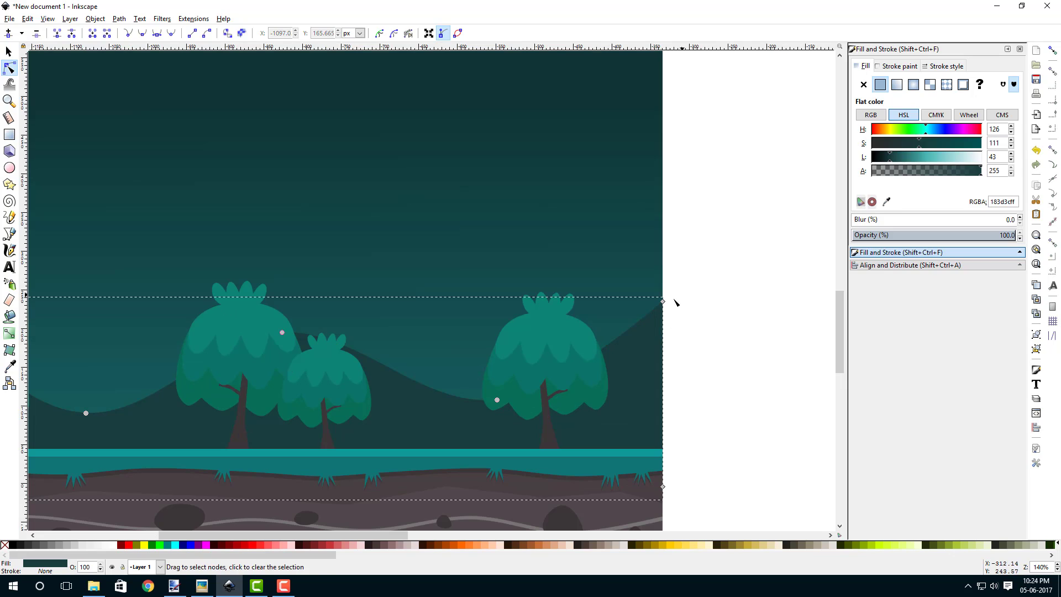
left_click_drag(663, 301, 663, 356)
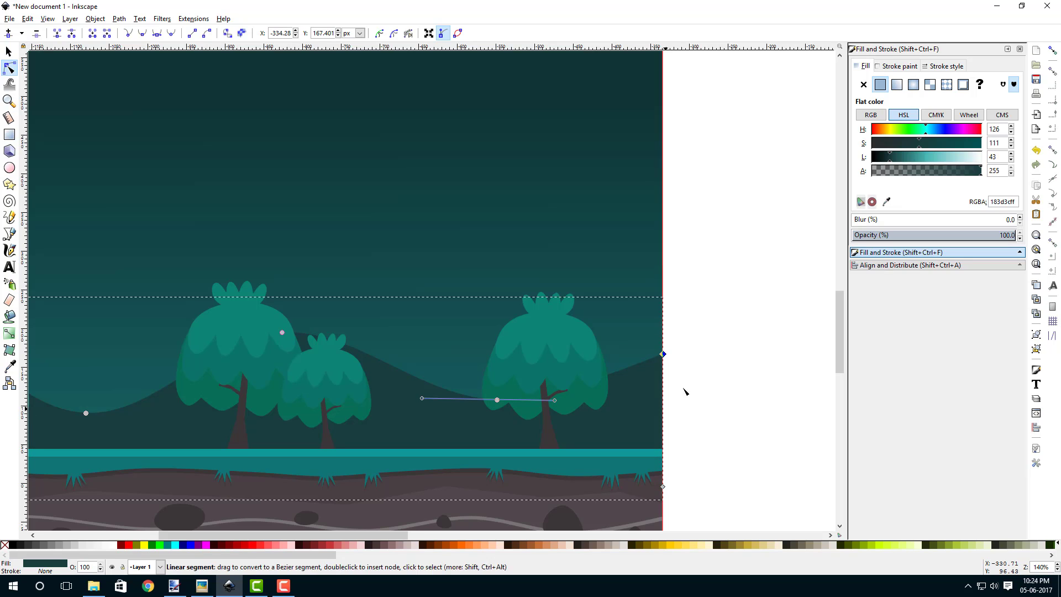
left_click(708, 348)
- Lower the leftmost hill's peak node further, to a Y of about 207 px
scroll(648, 377, "down", 1)
left_click_drag(357, 453, 557, 369)
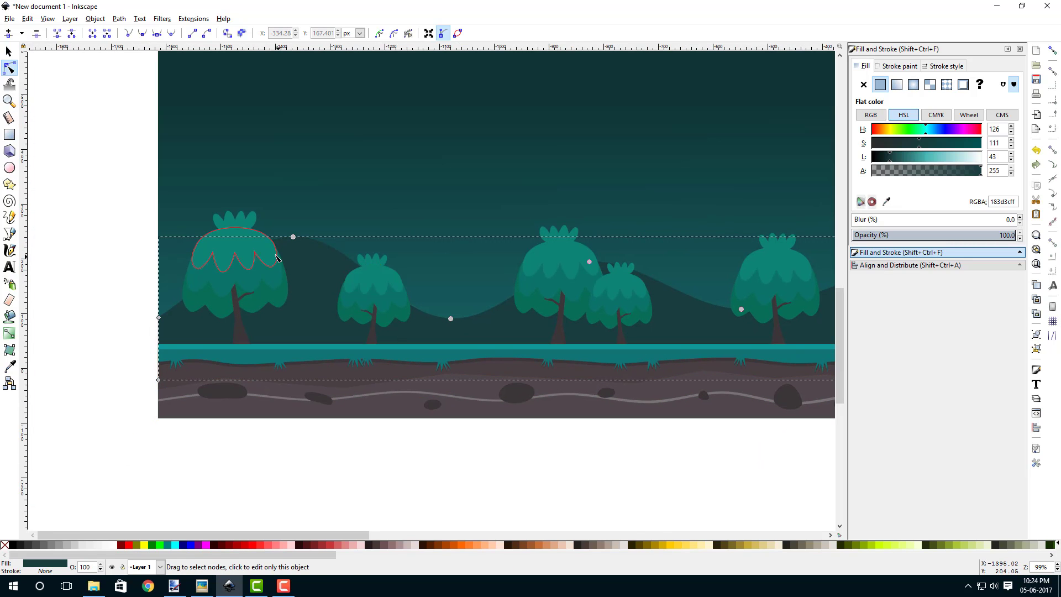
left_click_drag(294, 237, 293, 247)
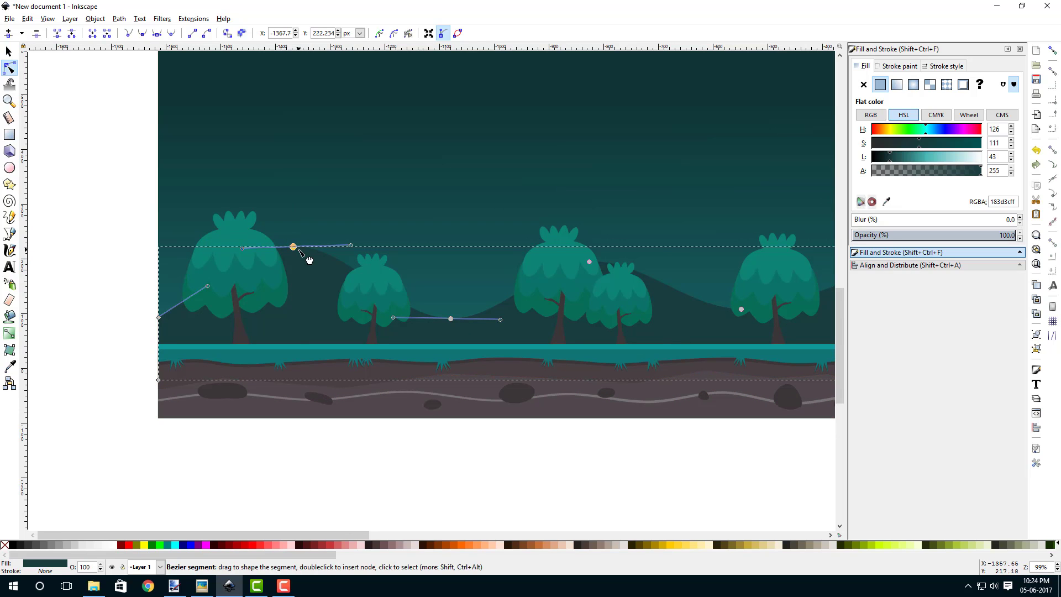
left_click_drag(294, 246, 293, 255)
left_click(397, 454)
left_click_drag(574, 338, 370, 355)
left_click_drag(293, 357, 386, 355)
scroll(346, 325, "down", 1)
scroll(344, 325, "up", 1)
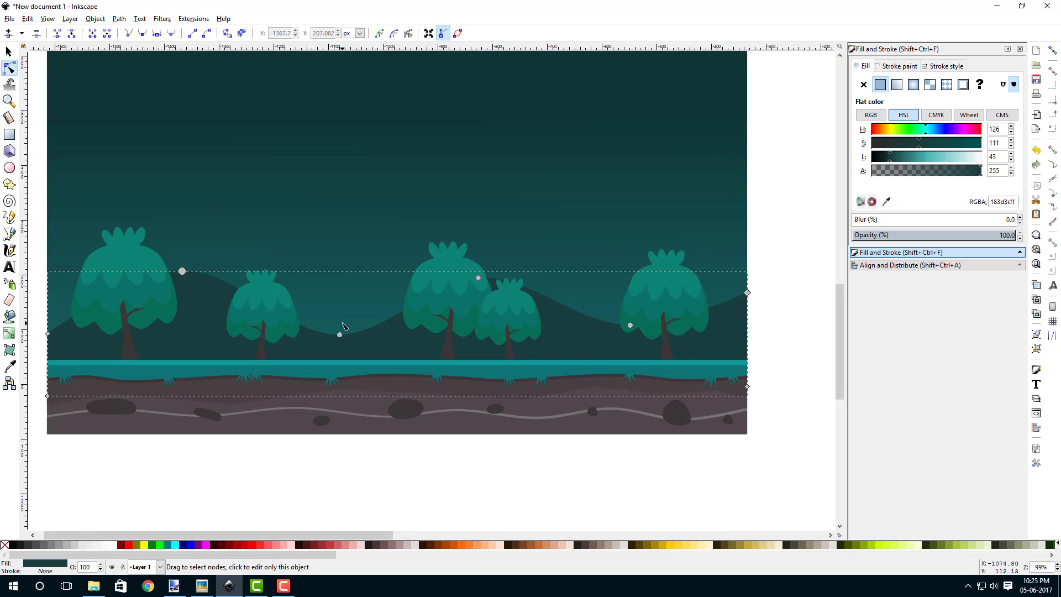
scroll(332, 327, "up", 1)
left_click_drag(293, 330, 374, 326)
left_click_drag(241, 287, 371, 316)
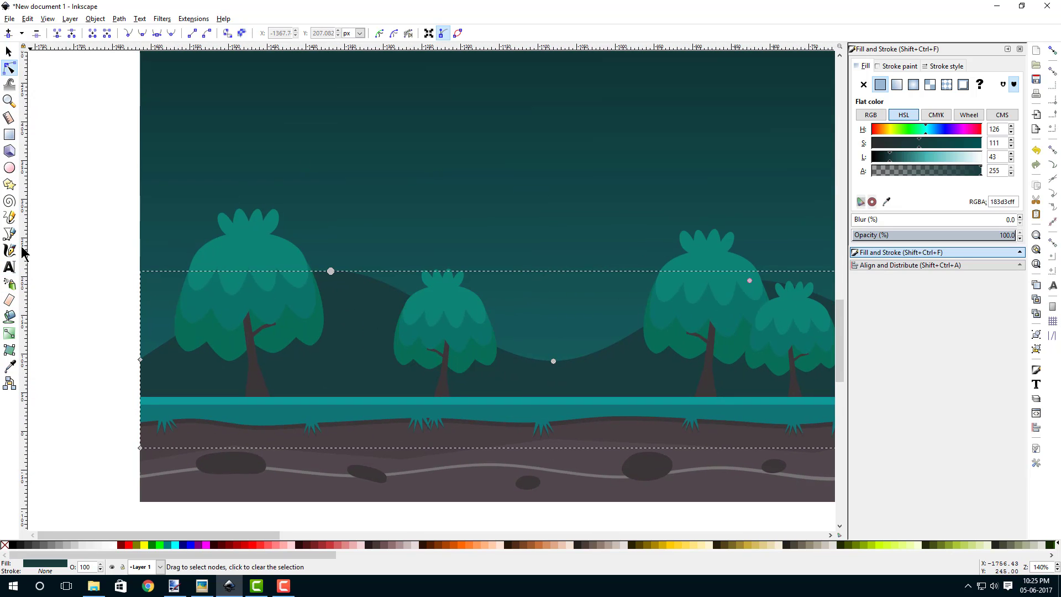
- Draw a second straight-segment zigzag ridge with three peaks above the hills, starting beyond the scene's left edge
left_click(9, 234)
scroll(101, 317, "down", 1)
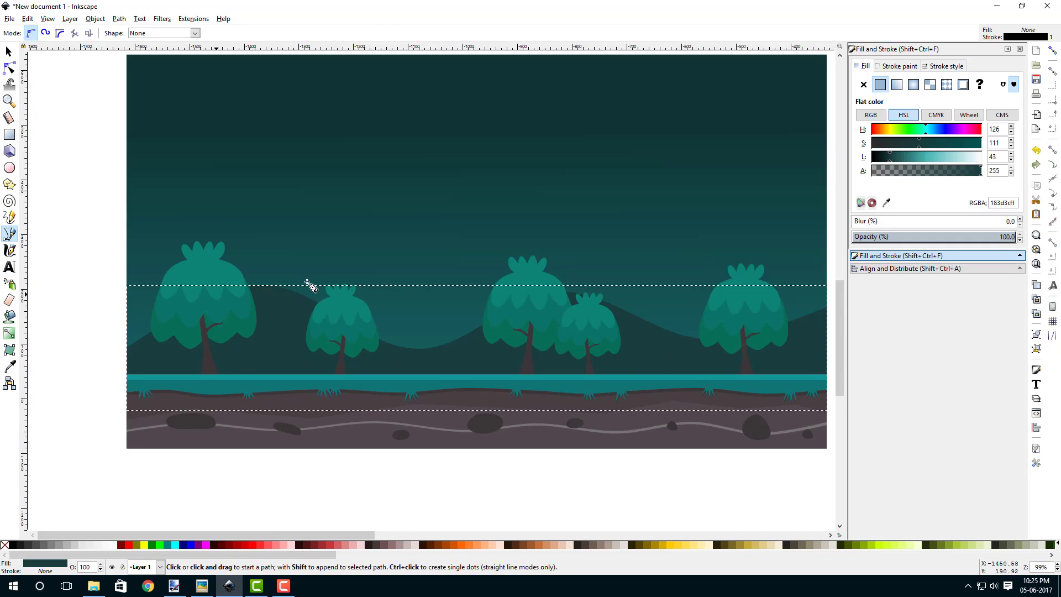
left_click_drag(528, 323, 443, 341)
scroll(70, 343, "down", 1)
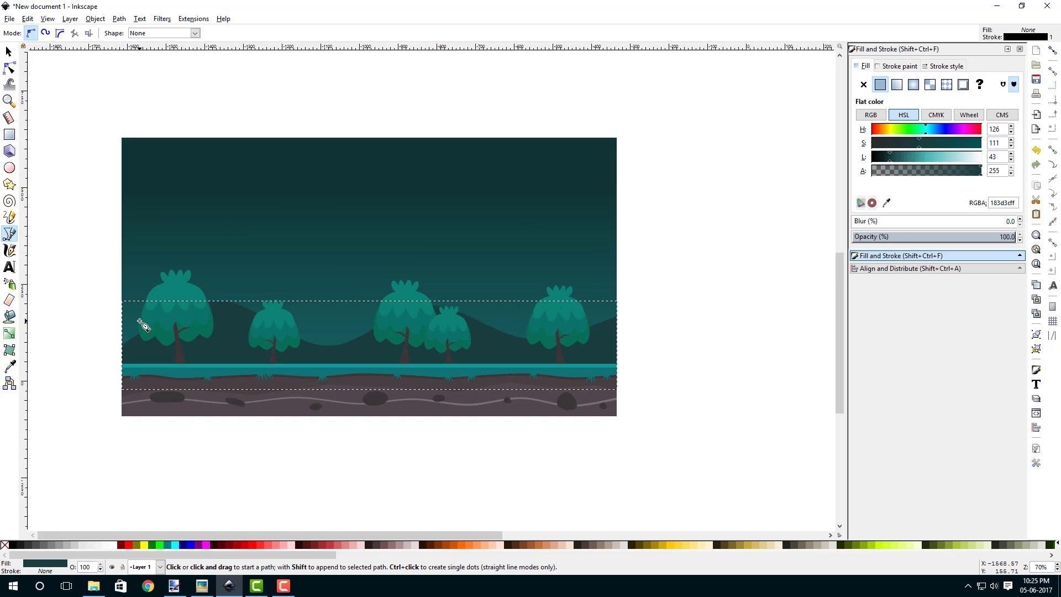
left_click(107, 333)
left_click(223, 274)
left_click(344, 320)
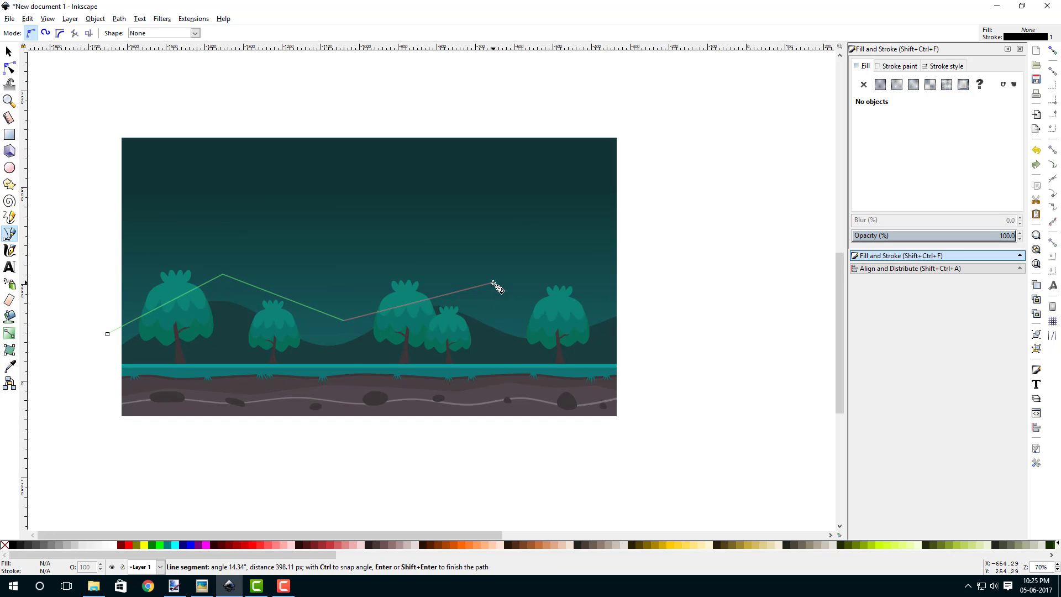
left_click(421, 284)
left_click(525, 315)
left_click(577, 274)
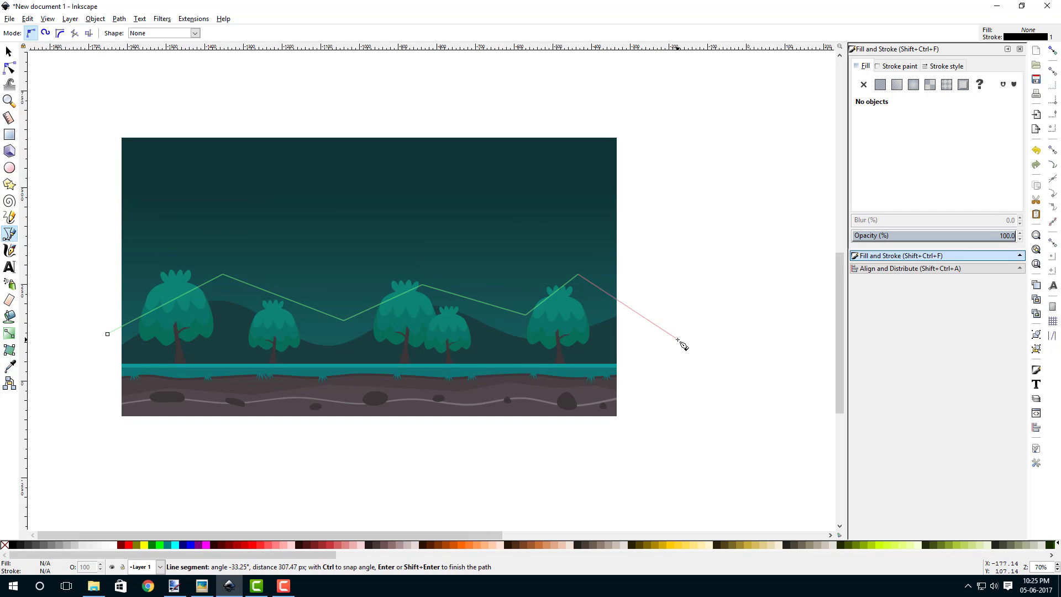
- Close the second ridge by running its path past the right edge, down and back through the soil to its starting node
left_click(677, 339)
left_click(670, 393)
left_click(89, 396)
left_click(107, 334)
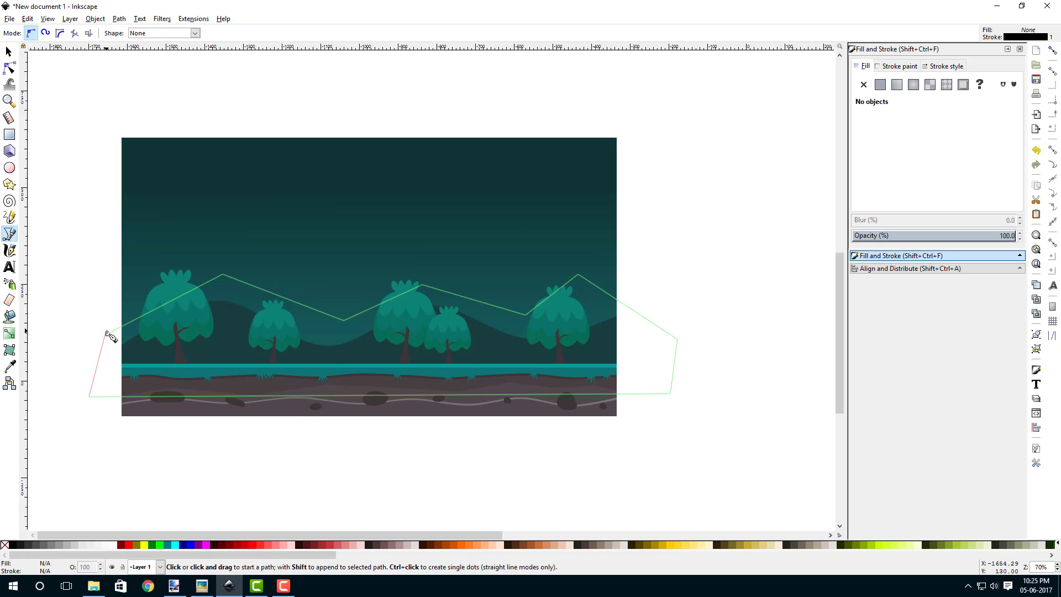
- Fill the second ridge with the flat dark teal 183d3cff and remove its stroke
left_click(880, 84)
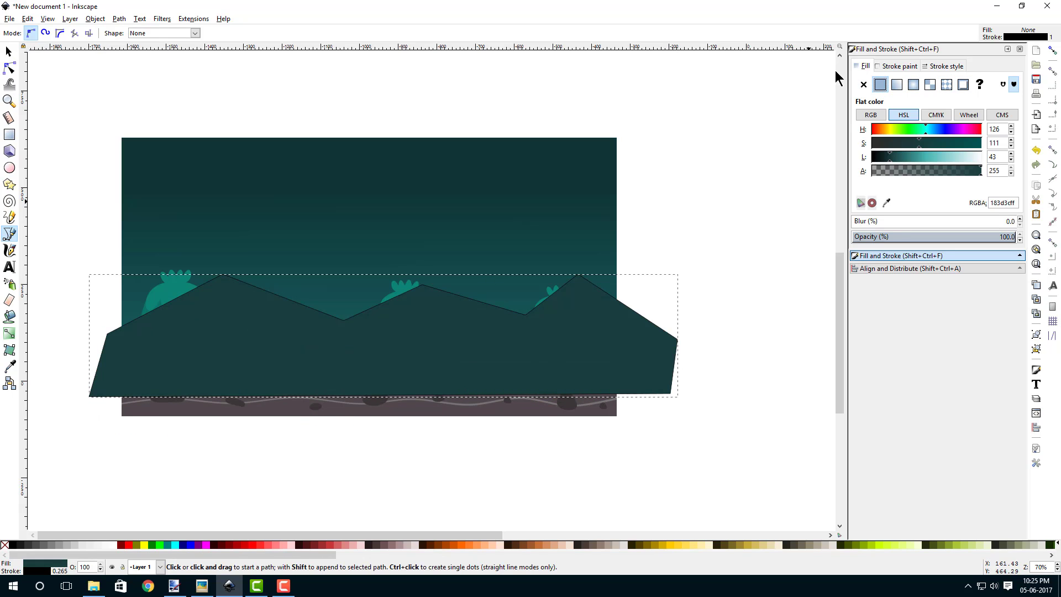
left_click(896, 66)
left_click(862, 84)
left_click(863, 66)
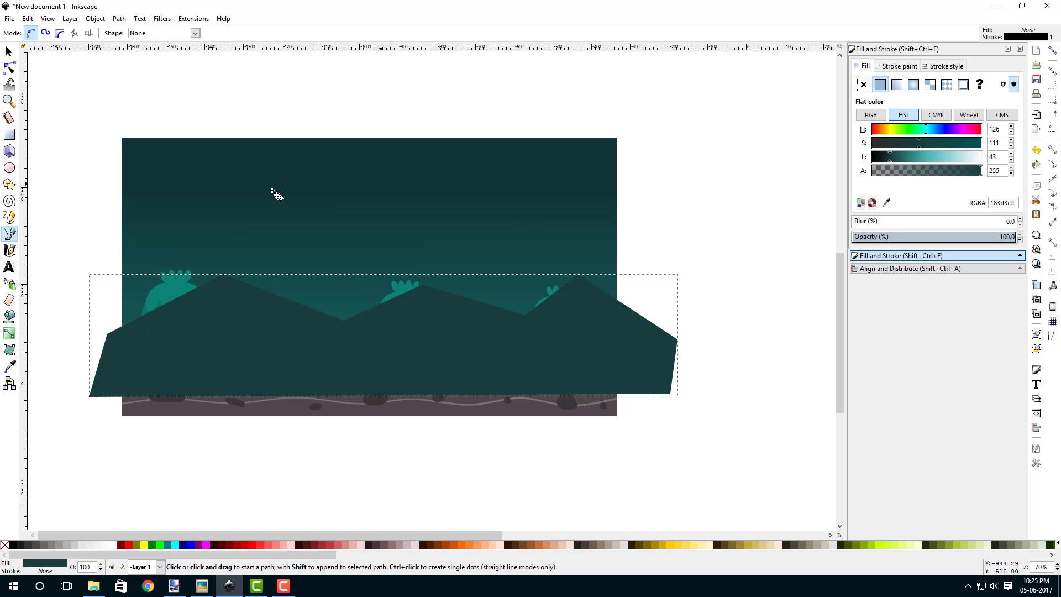
- Send the second ridge to the back, and raise it above the backdrop so it lies behind the first hills
left_click(8, 53)
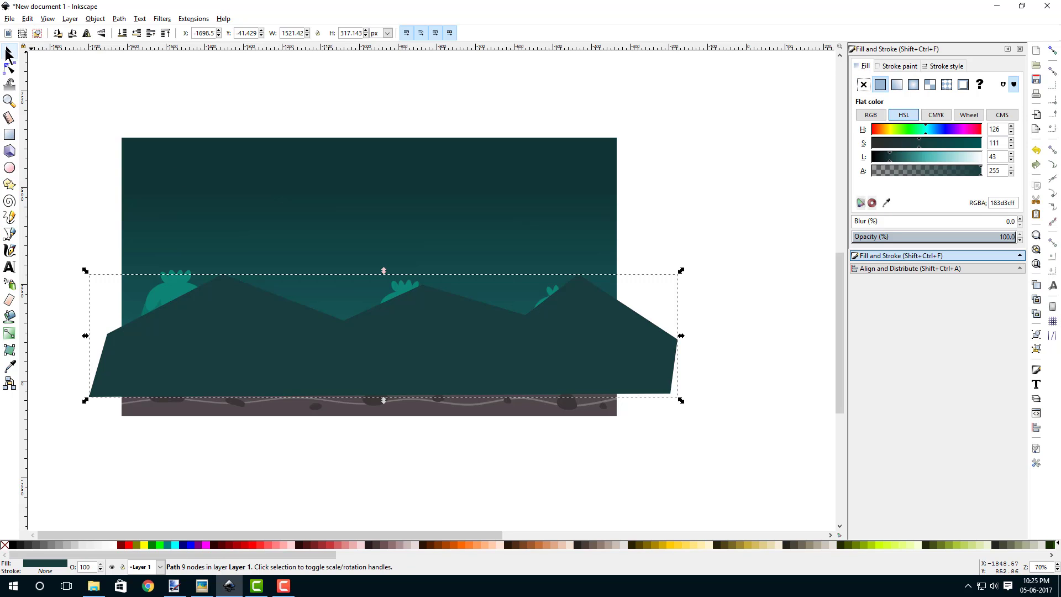
left_click(123, 33)
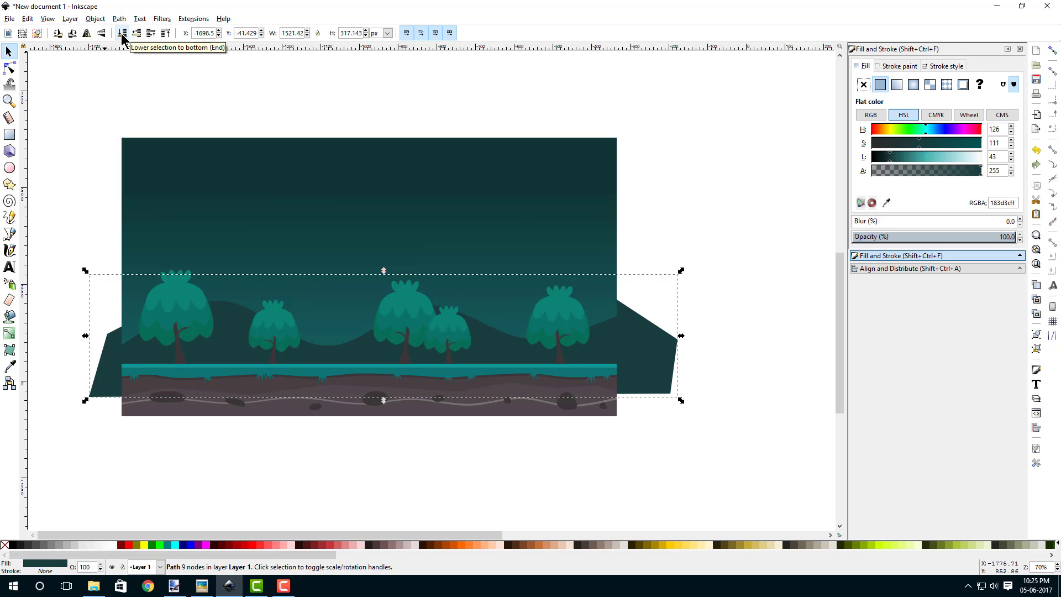
left_click(151, 33)
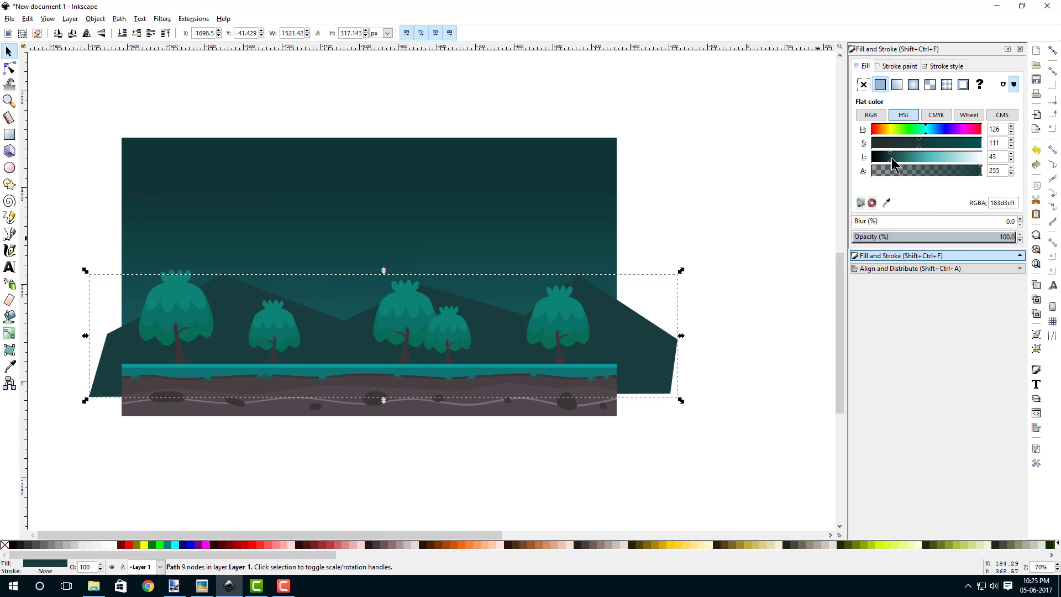
- Recolour the second ridge to the semi-transparent grey-teal 214847a5, with an alpha of 165
left_click_drag(891, 158, 914, 149)
left_click(914, 148)
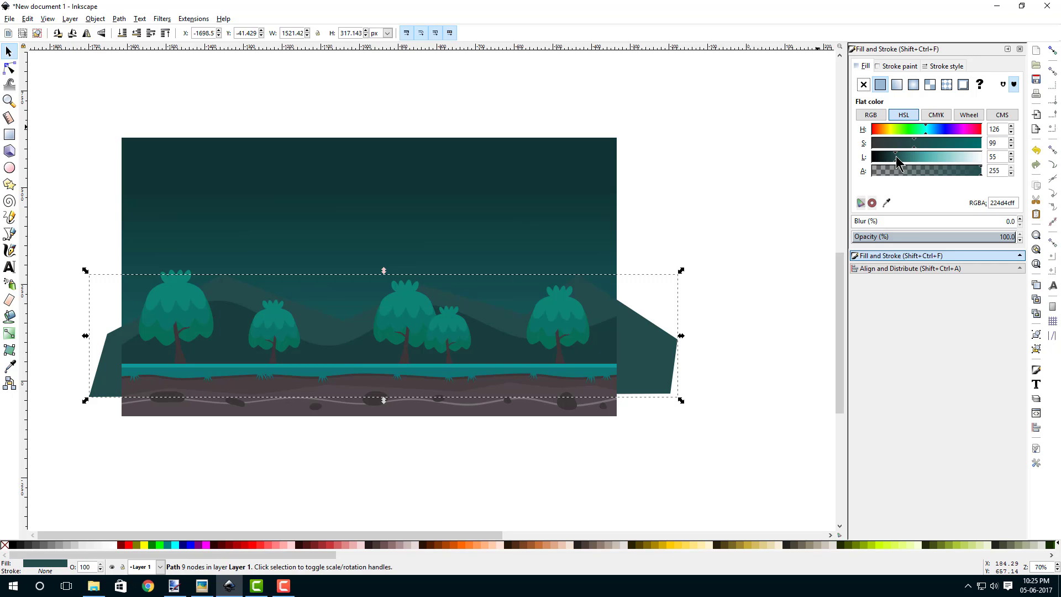
left_click_drag(906, 149, 911, 145)
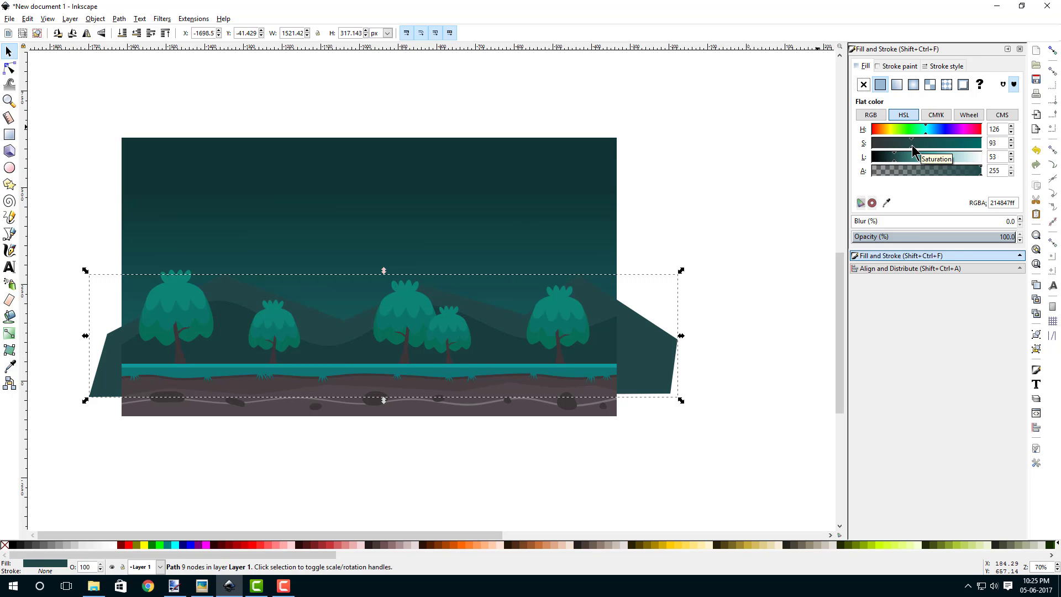
left_click(936, 170)
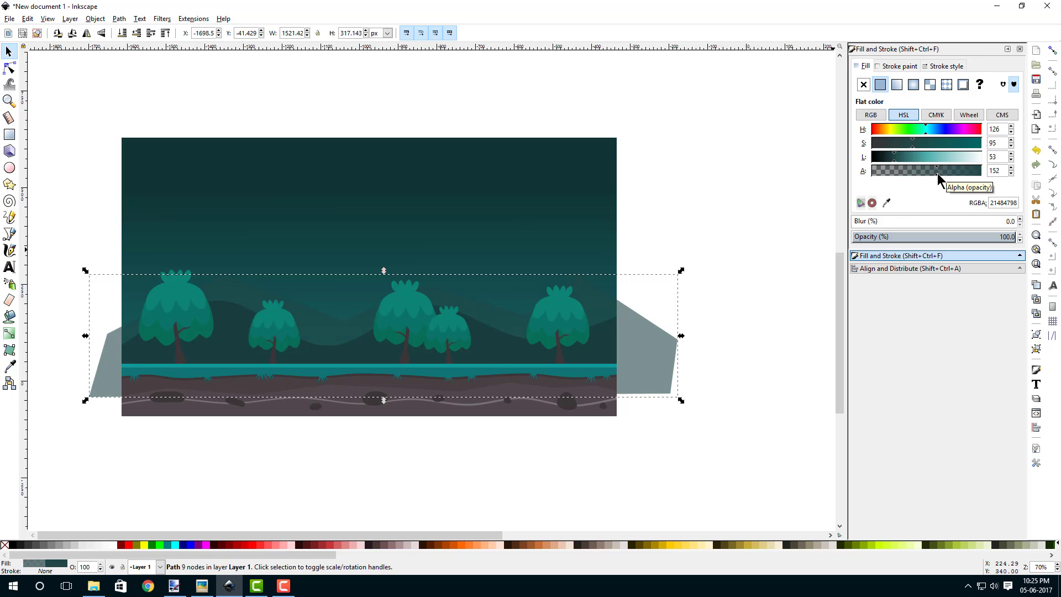
left_click(940, 174)
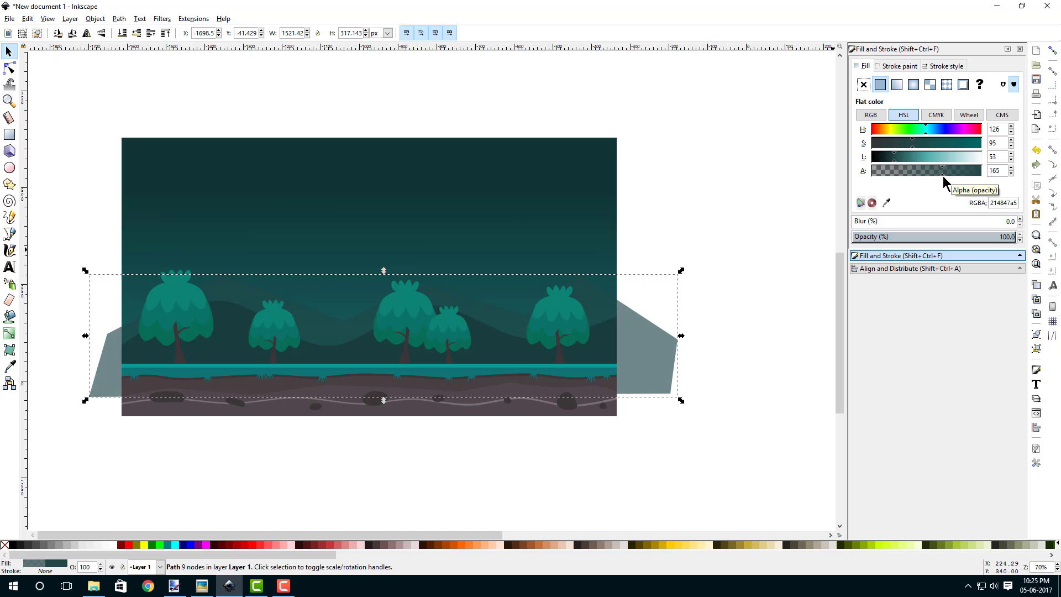
left_click(714, 228)
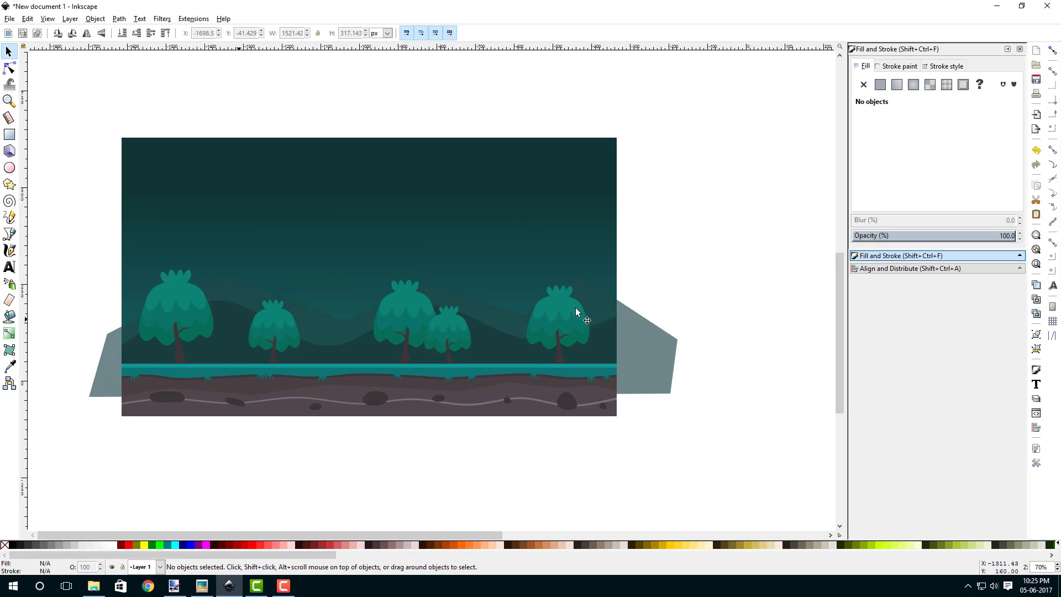
- Duplicate the gradient backdrop and intersect the copy with the second ridge to trim the ridge to the scene
left_click(313, 237)
right_click(312, 238)
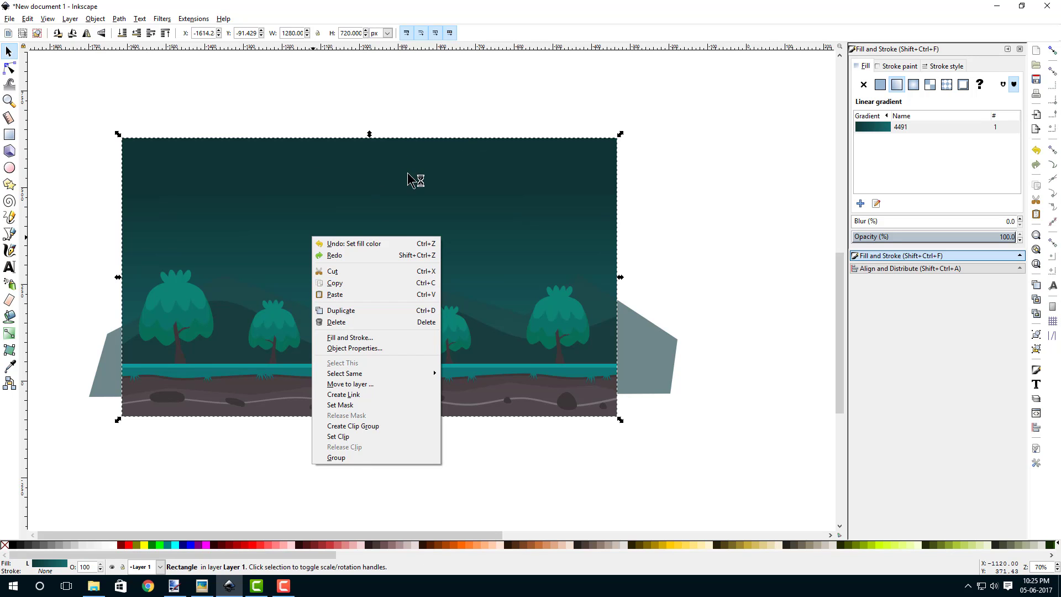
left_click(357, 311)
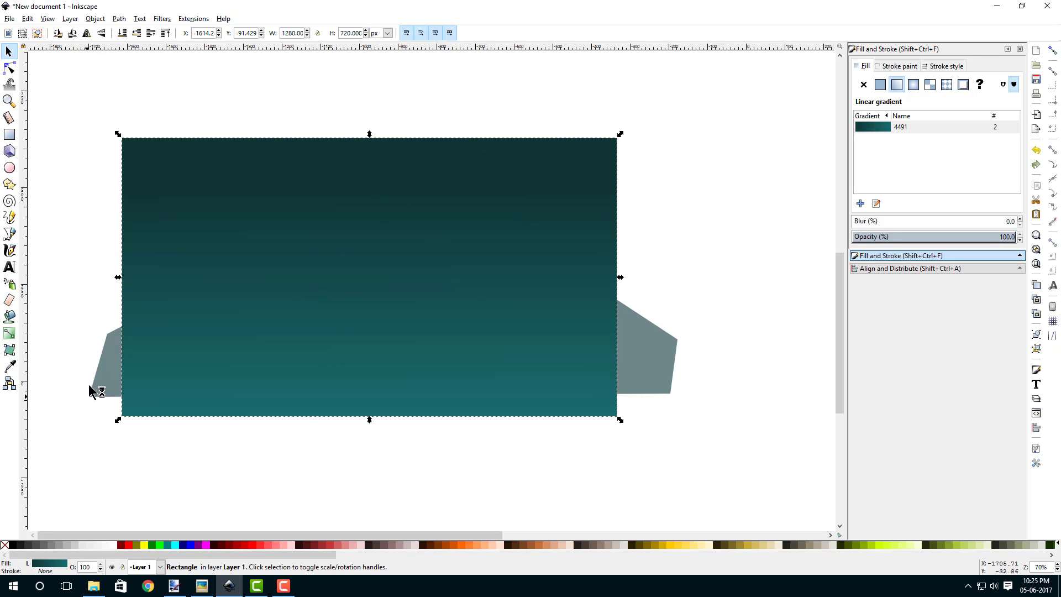
left_click(120, 346)
left_click(274, 227, "shift")
left_click(118, 19)
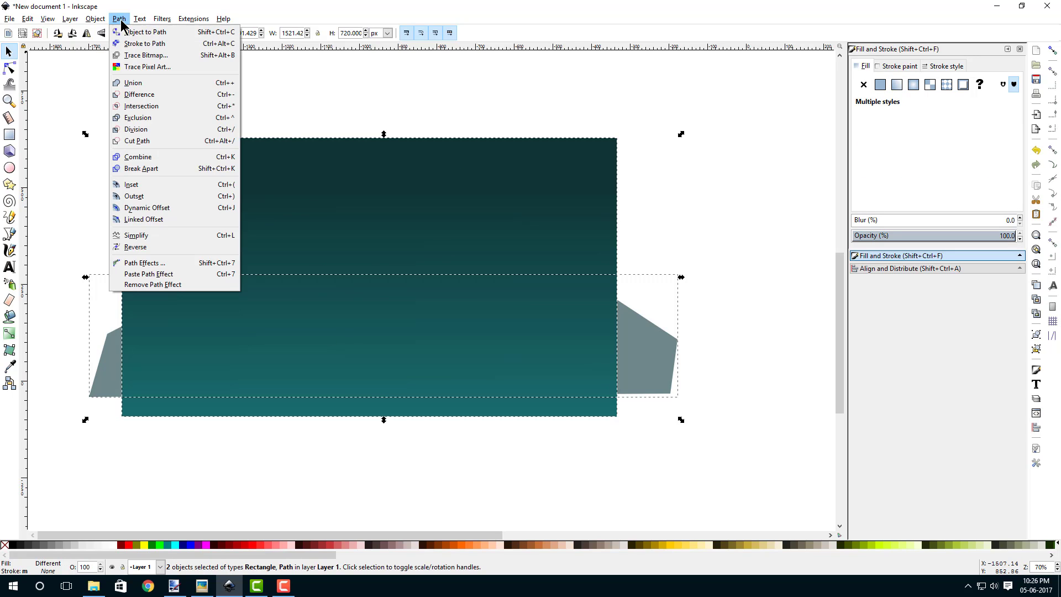
left_click(133, 104)
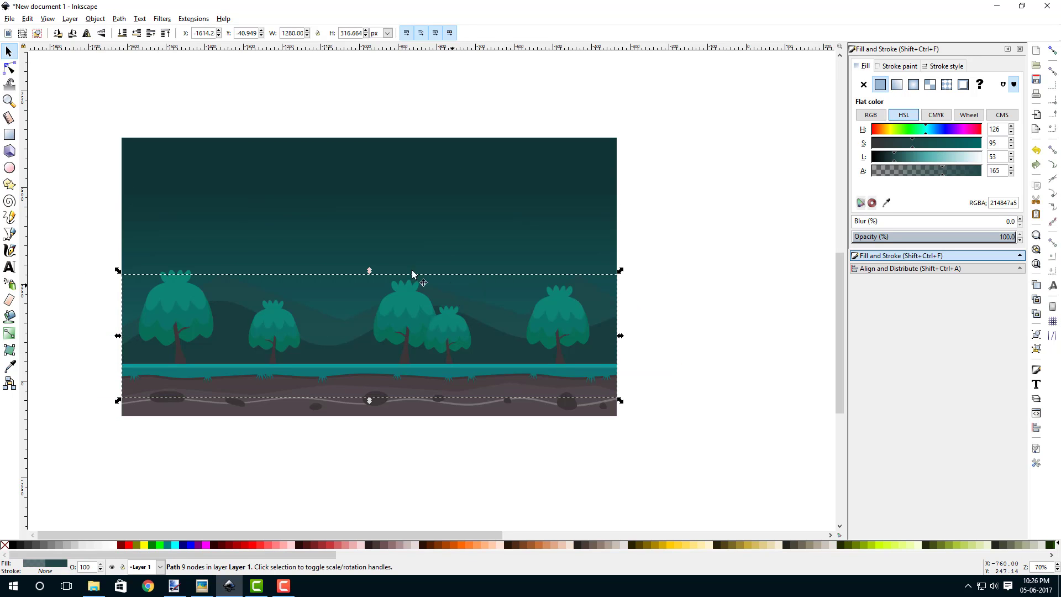
left_click(706, 240)
- Smooth the five peak and valley nodes along the top of the second ridge into rolling curves
scroll(291, 301, "up", 2)
left_click(213, 272)
scroll(217, 266, "down", 2)
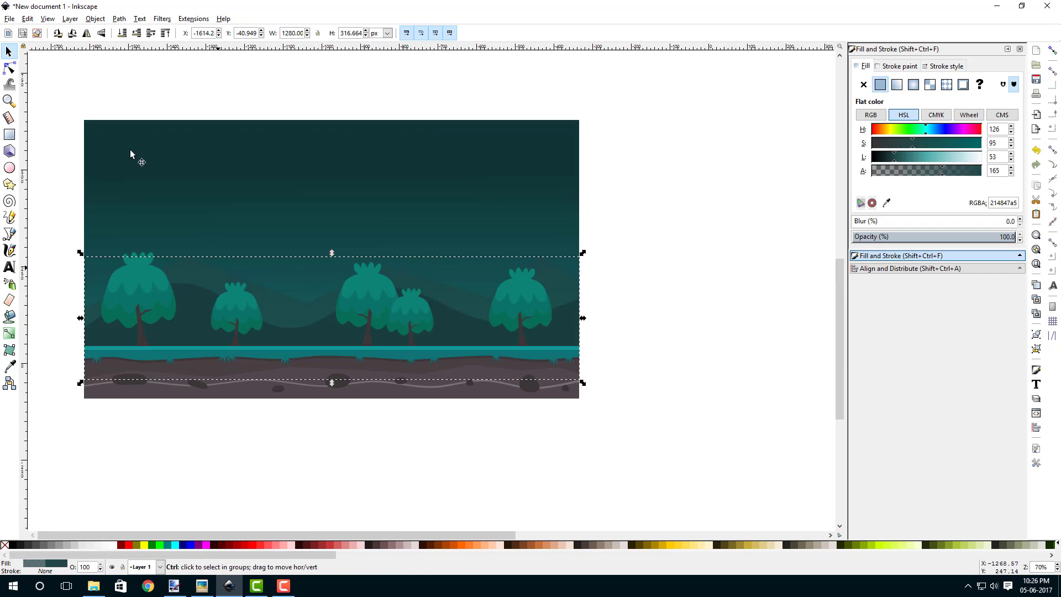
left_click(10, 67)
left_click_drag(111, 86, 559, 330)
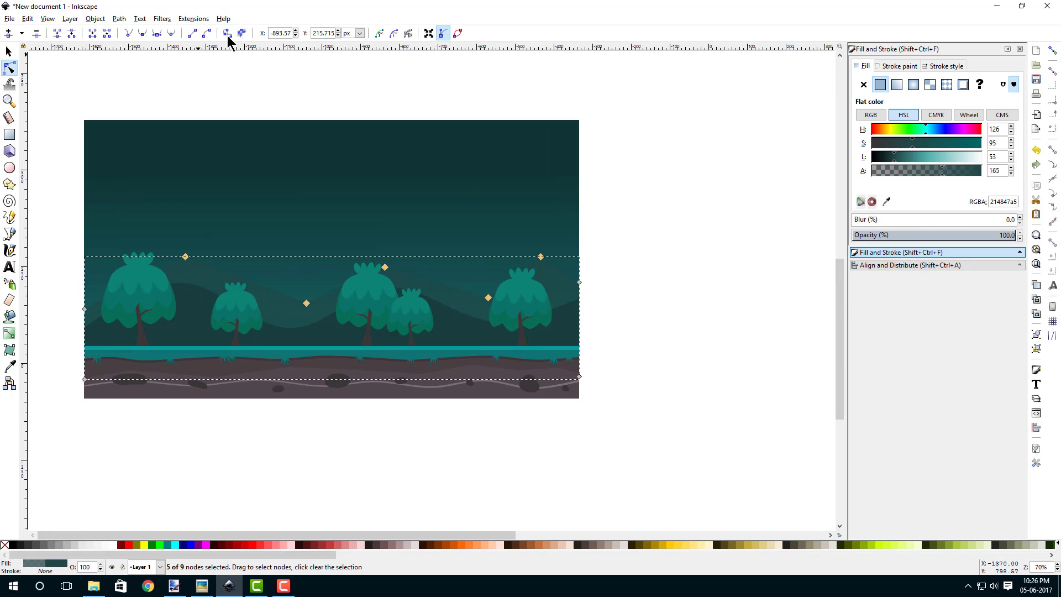
left_click(171, 34)
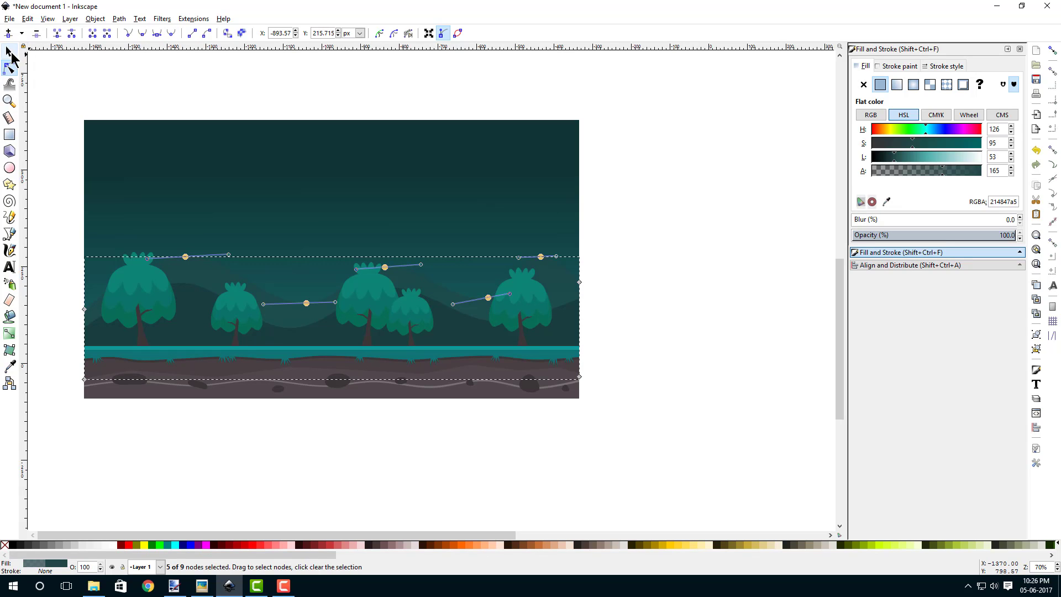
left_click(11, 53)
left_click(260, 73)
- Examine how the smoothed second ridge blends with the front hills, trees and backdrop
scroll(322, 282, "up", 2)
scroll(325, 325, "up", 1, "ctrl")
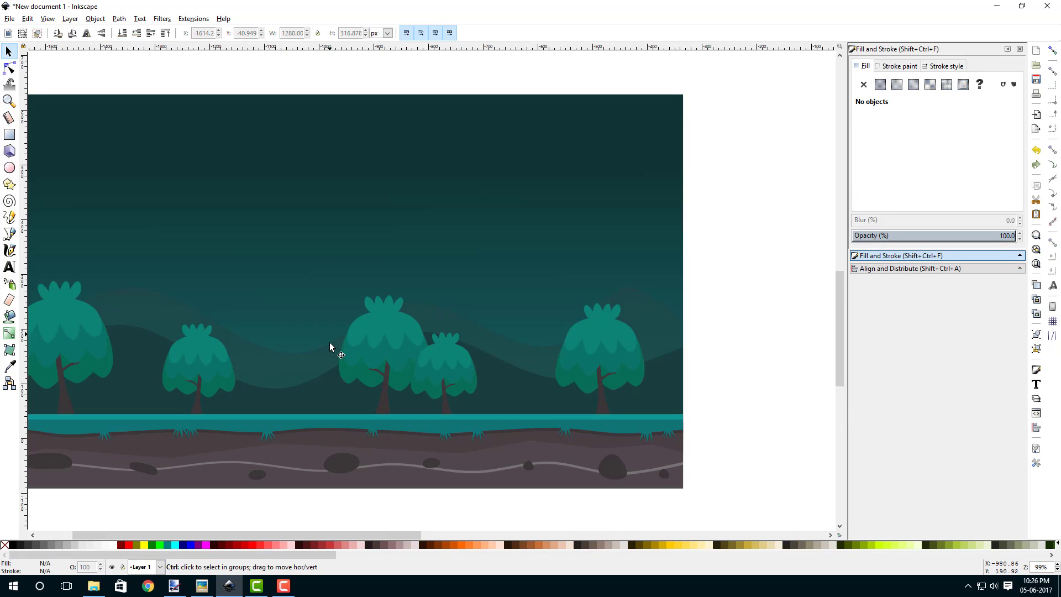
scroll(374, 272, "down", 2)
scroll(376, 270, "down", 1, "ctrl")
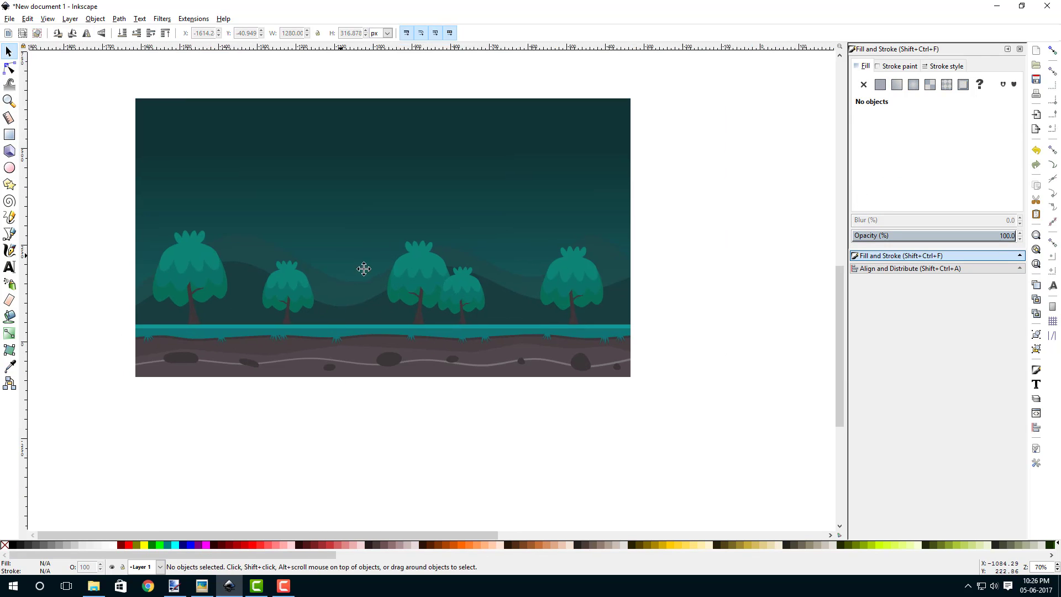
left_click_drag(363, 268, 400, 295)
scroll(371, 225, "up", 1, "ctrl")
left_click_drag(662, 209, 586, 220)
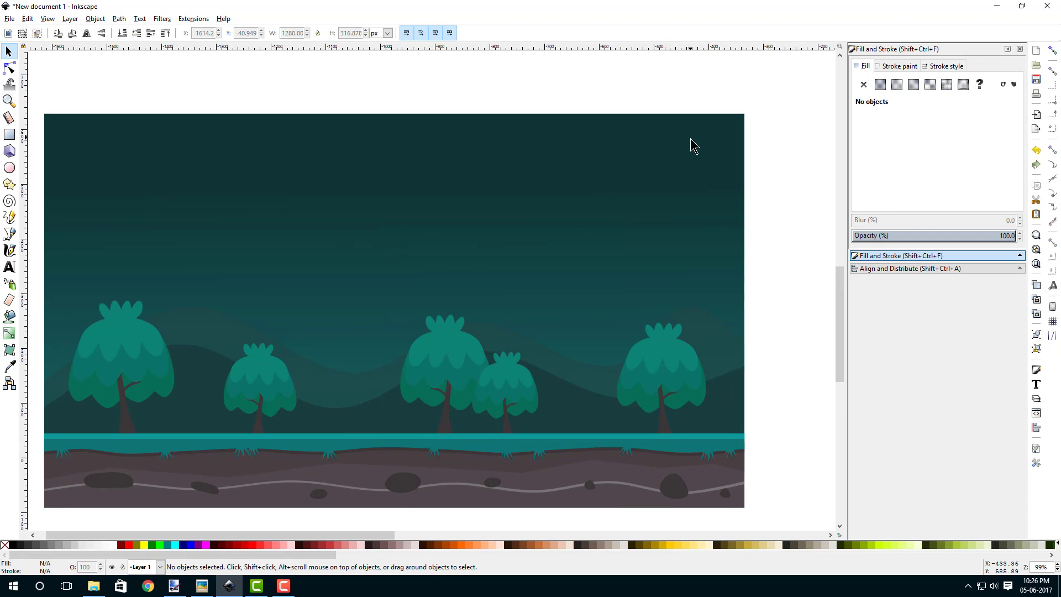
- Draw a circle about 94 px in diameter in the sky above the leftmost tree
scroll(237, 243, "left", 3)
scroll(62, 160, "up", 1, "ctrl")
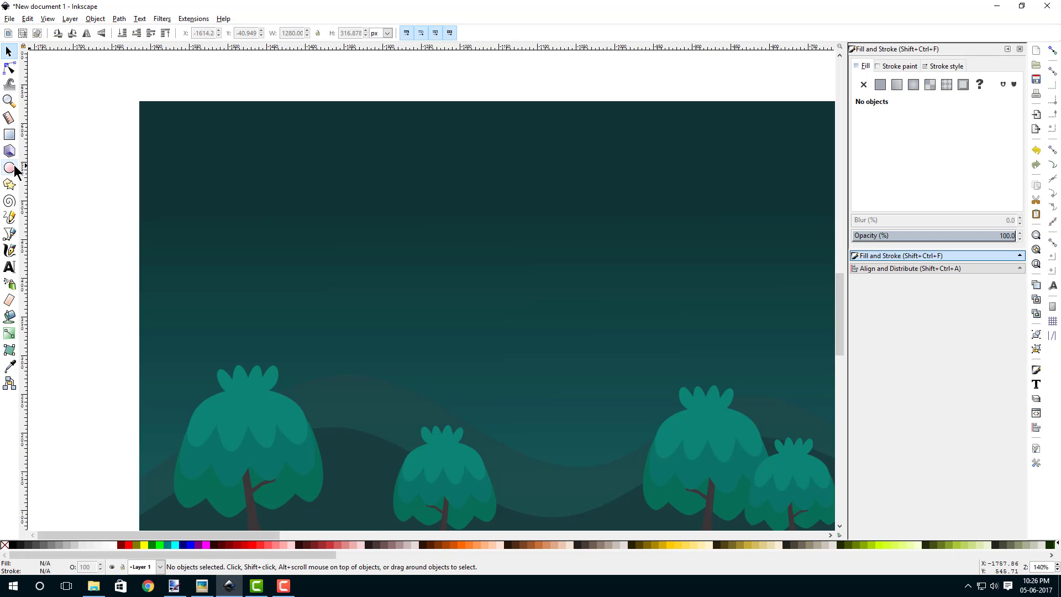
left_click(10, 168)
scroll(221, 210, "right", 3)
scroll(199, 183, "up", 1)
left_click_drag(183, 162, 277, 235)
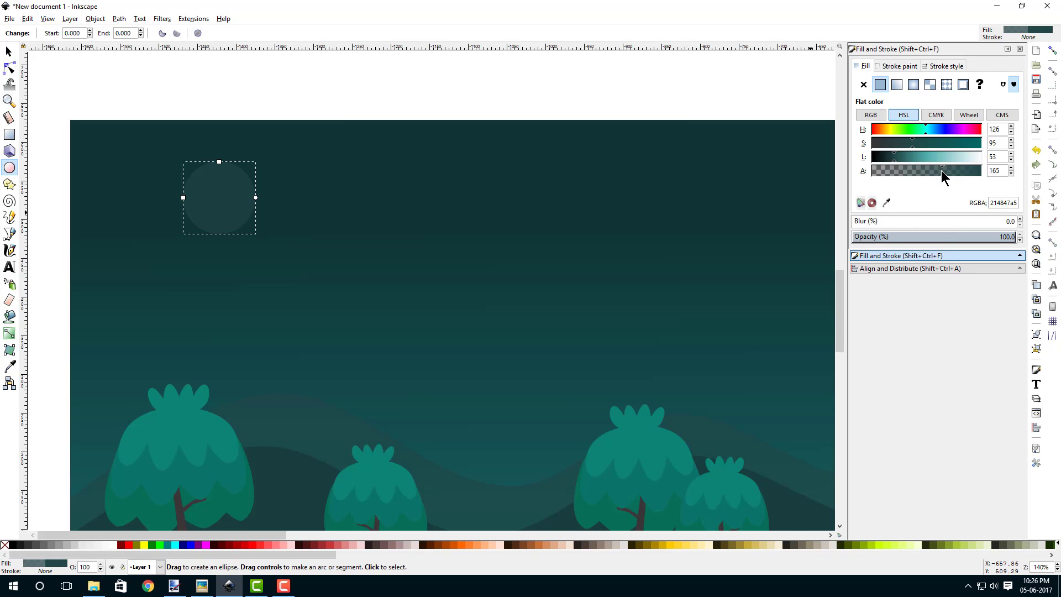
- Make the circle opaque, sample the tree's foliage green for its fill, and mute it to 225c55ff
left_click_drag(942, 176, 982, 176)
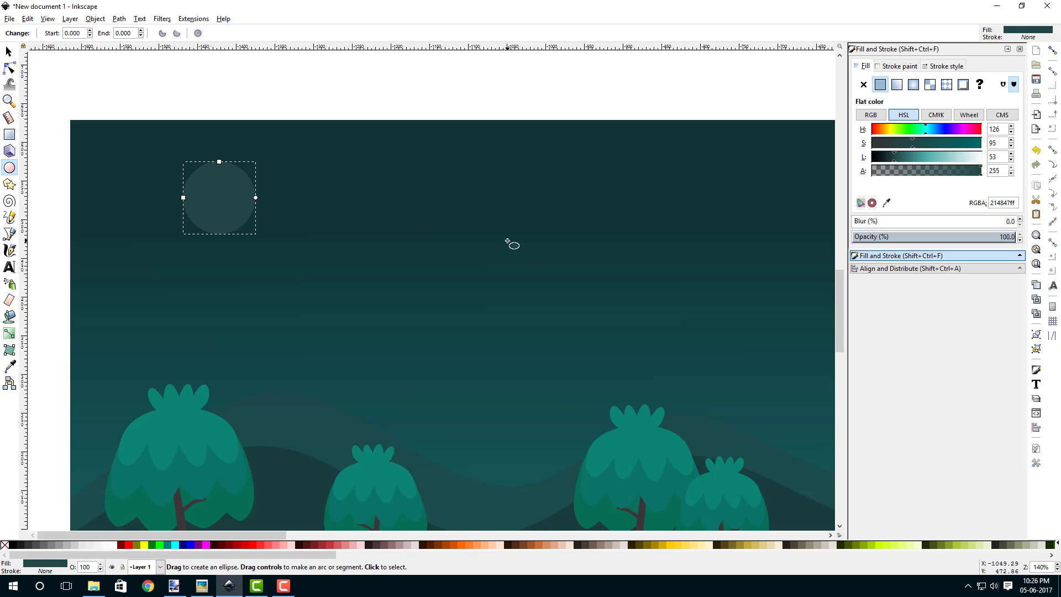
left_click(886, 203)
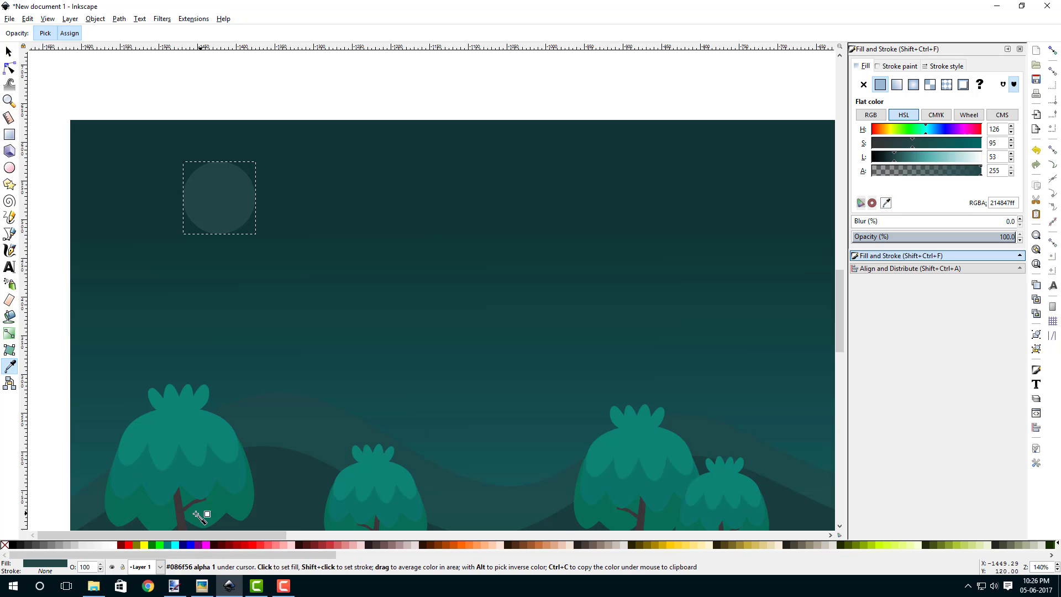
left_click(172, 424)
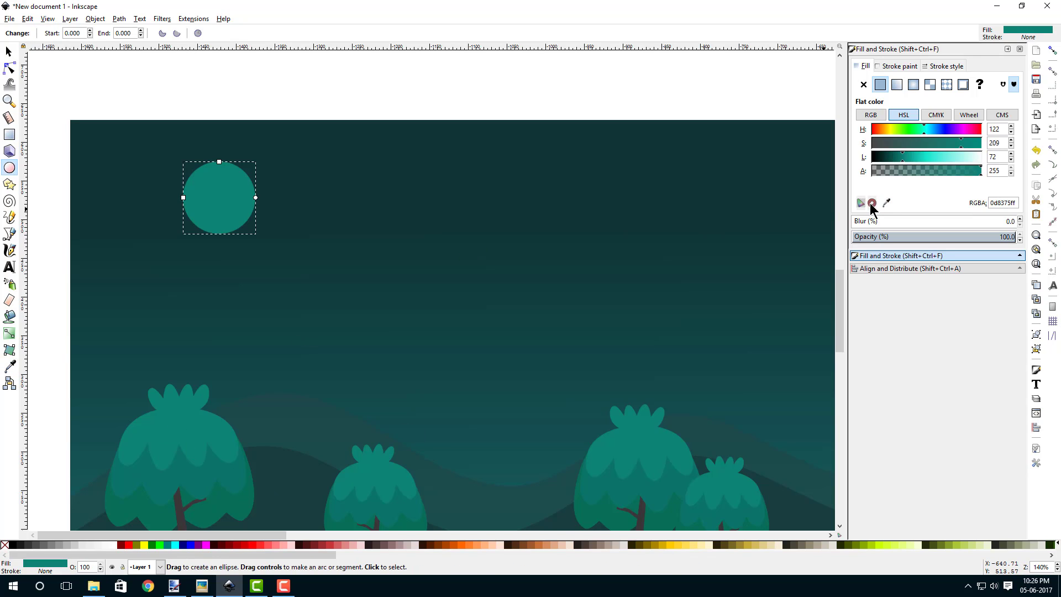
left_click_drag(944, 148, 938, 148)
left_click(899, 157)
left_click(922, 146)
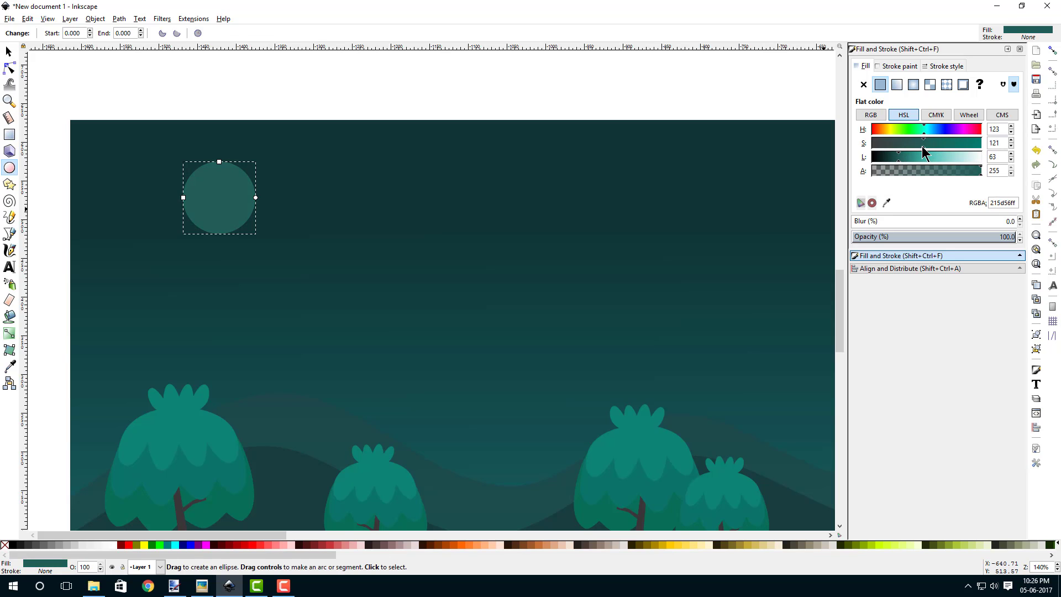
left_click(10, 51)
left_click(226, 87)
- Resize the sky circle, duplicate it and move the copy sideways so the two overlap
left_click_drag(276, 150, 414, 141)
scroll(373, 191, "up", 1)
left_click_drag(364, 192, 260, 178)
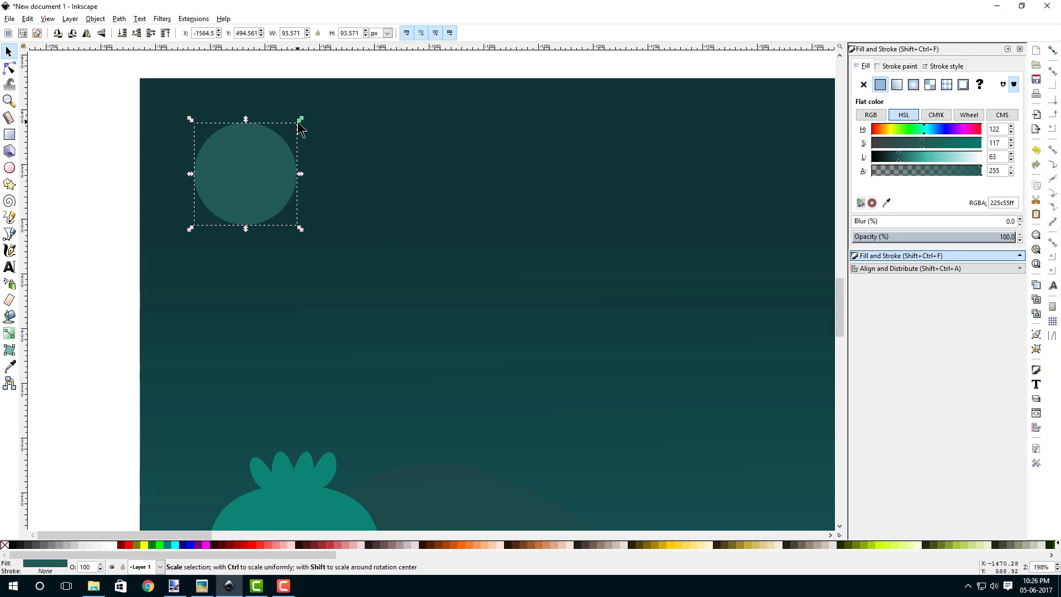
left_click_drag(301, 119, 314, 137)
right_click(229, 202)
left_click(237, 280)
left_click_drag(267, 192, 333, 183)
- Add two more duplicated circles of different sizes, overlapping the others in a row to form a puffy cloud
right_click(253, 205)
left_click(279, 283)
left_click_drag(356, 146, 341, 173)
left_click_drag(302, 204, 355, 199)
right_click(308, 190)
left_click(334, 264)
left_click_drag(364, 160, 224, 222)
- Select all four cloud circles and recolour them to the lighter muted teal 4a7f78ff
scroll(353, 192, "down", 2)
left_click(193, 230)
scroll(224, 226, "down", 1)
left_click_drag(136, 161, 210, 222)
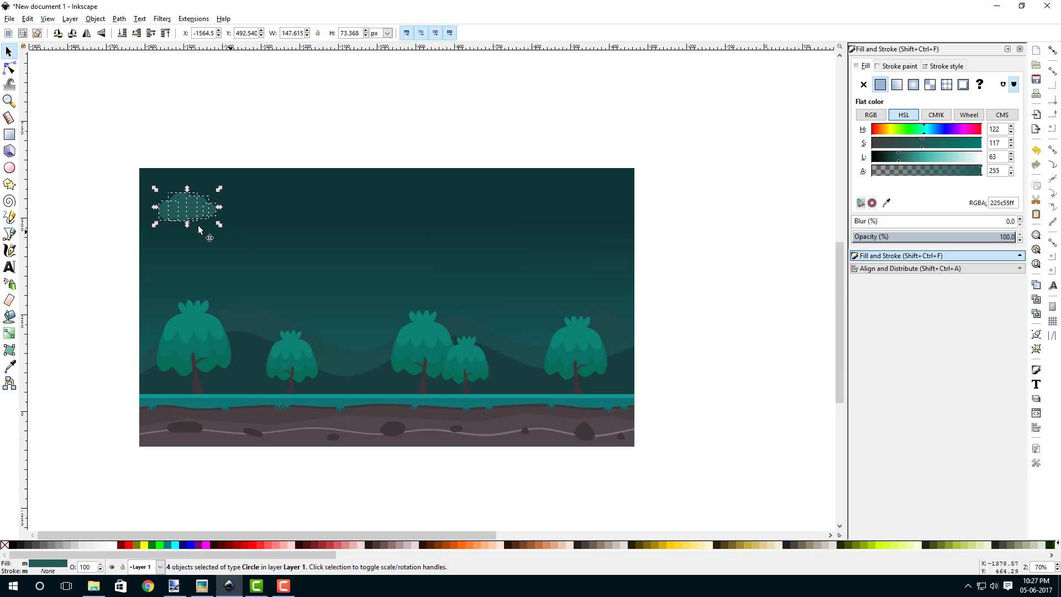
scroll(198, 225, "up", 2)
scroll(302, 227, "up", 2)
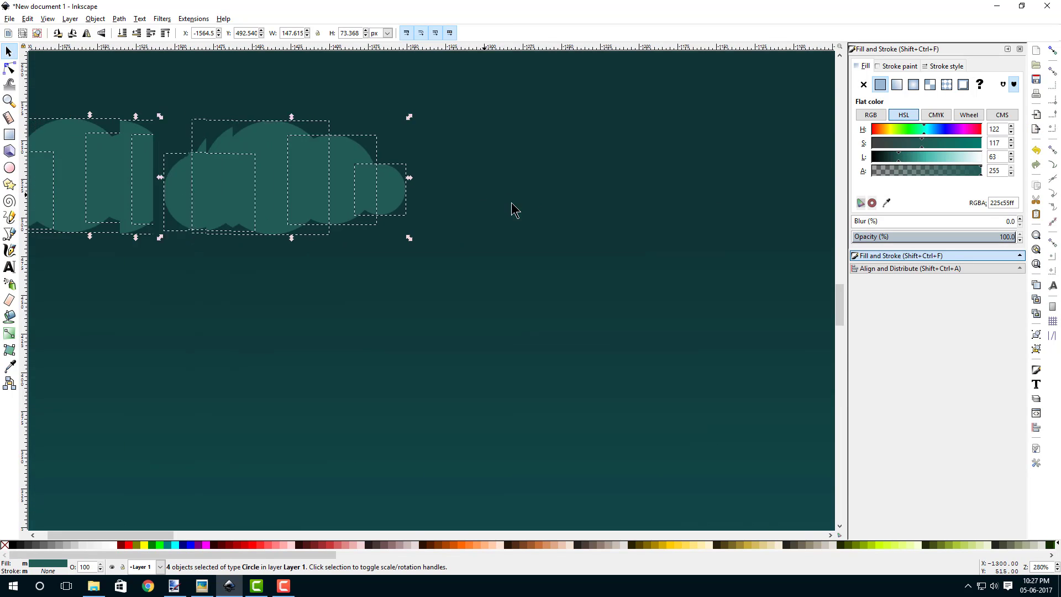
left_click(910, 157)
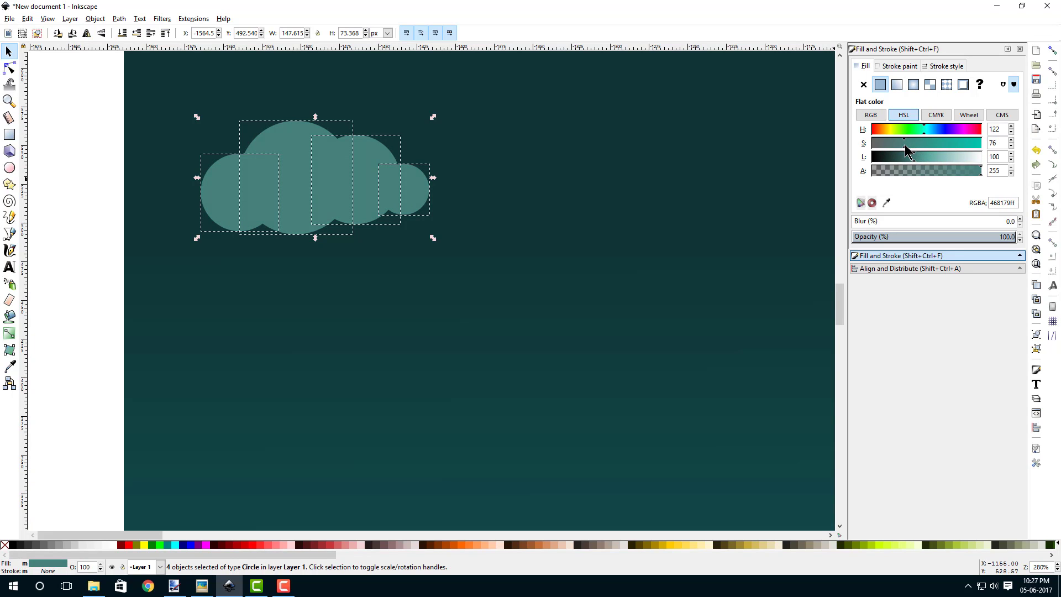
left_click(901, 144)
left_click(915, 158)
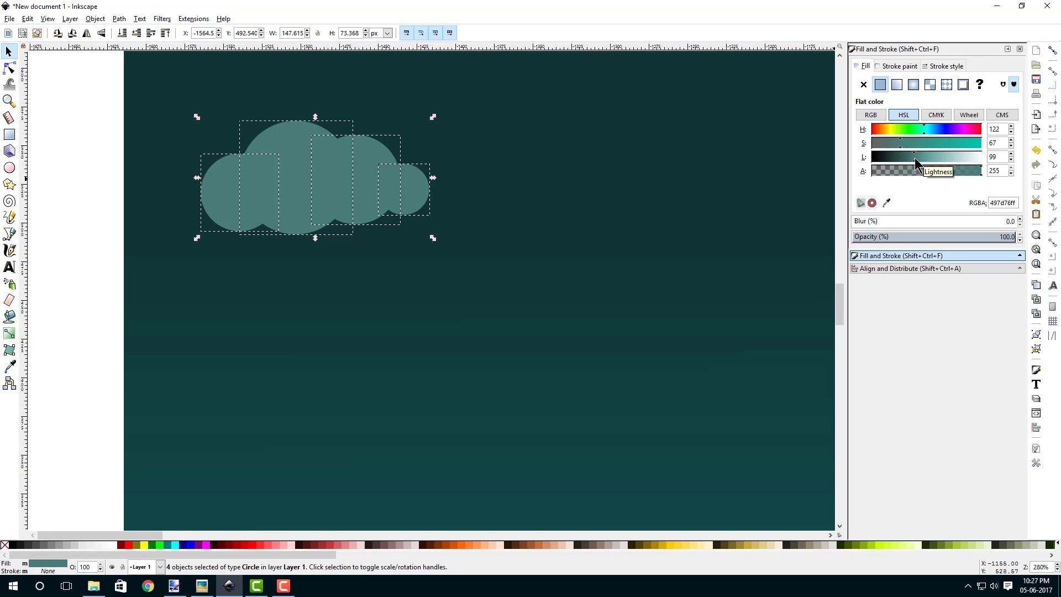
scroll(306, 277, "down", 4)
left_click(213, 302)
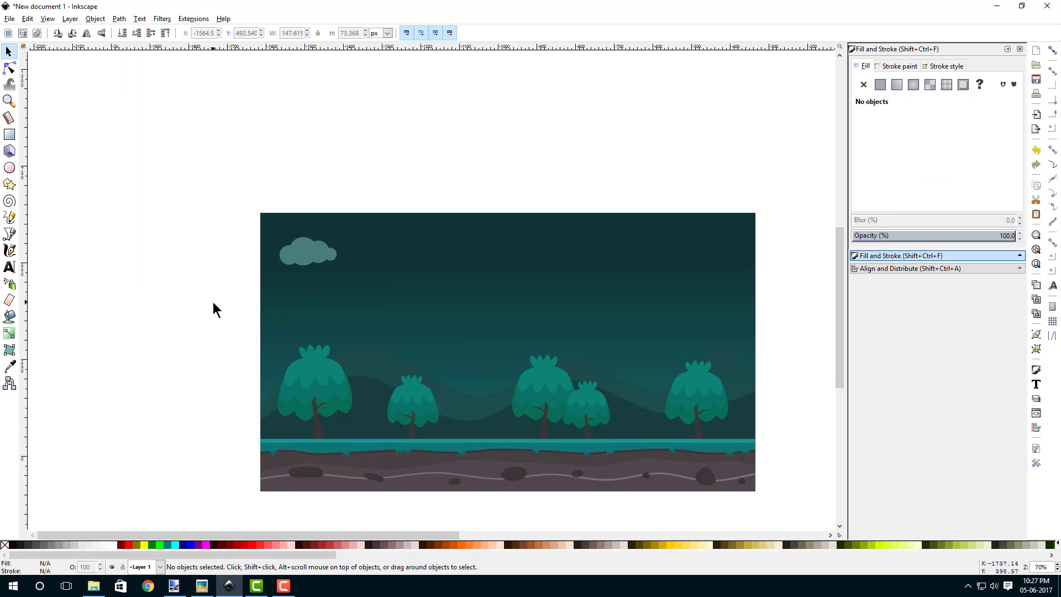
- Group the four circles of the cloud into one object
scroll(221, 300, "up", 3)
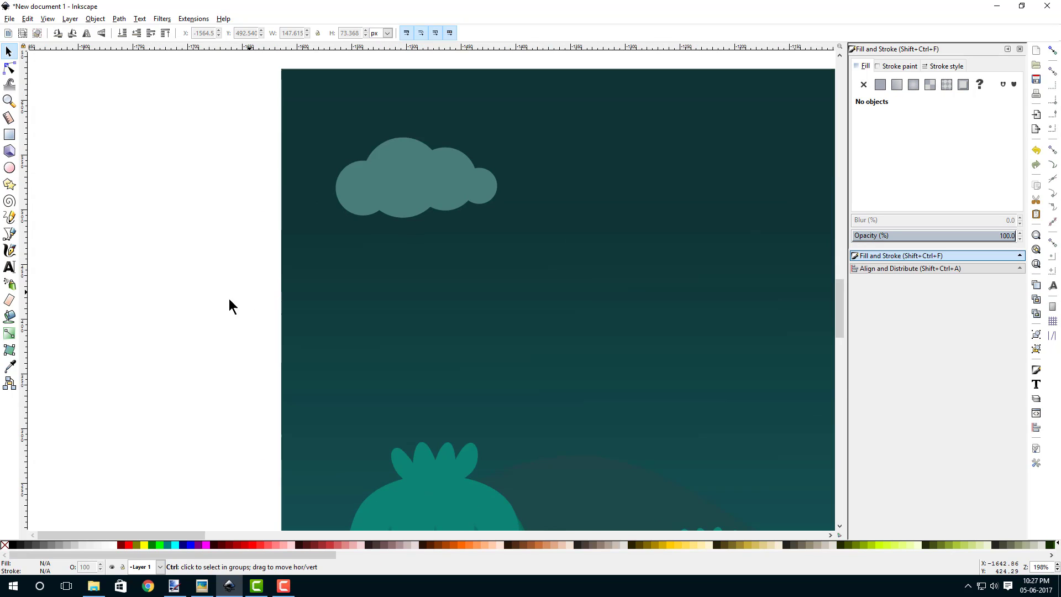
scroll(259, 229, "up", 3)
scroll(287, 226, "right", 5)
left_click(291, 235)
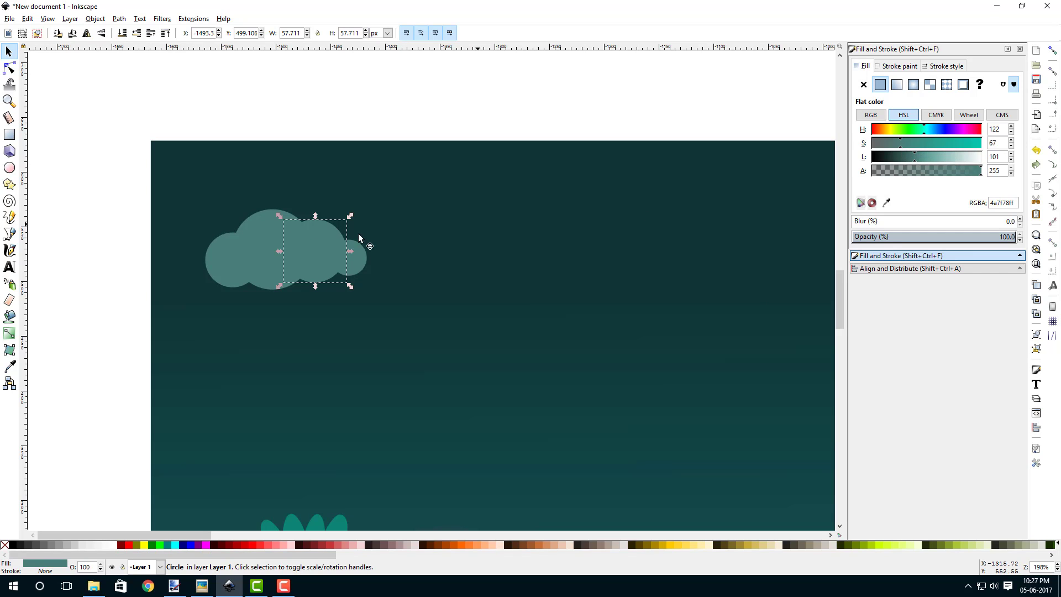
left_click(112, 180)
scroll(151, 146, "down", 1)
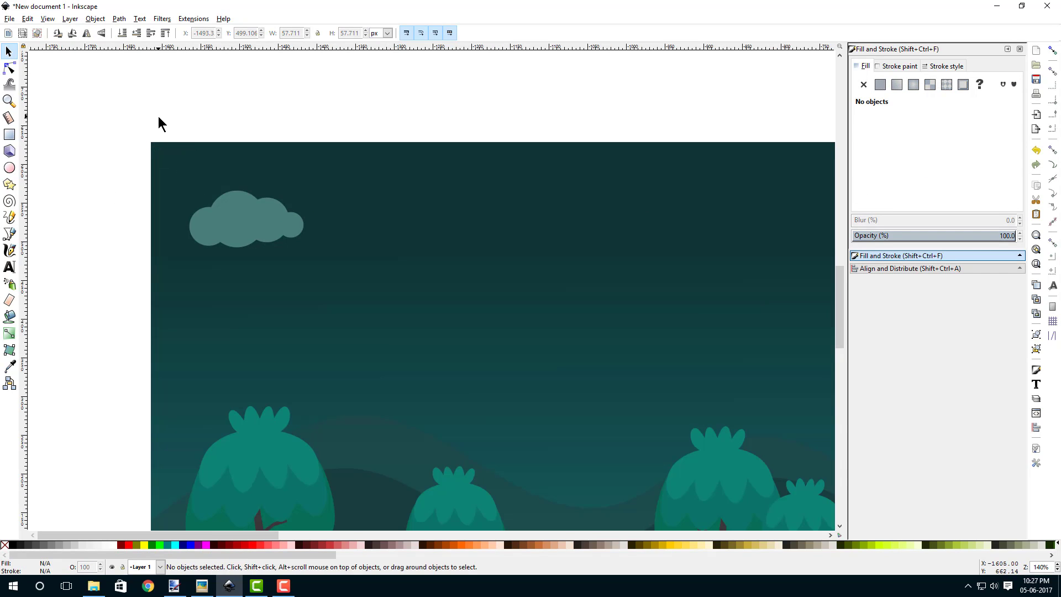
mouse_move(156, 116)
left_mouse_down()
mouse_move(284, 229)
mouse_move(380, 277)
left_mouse_up()
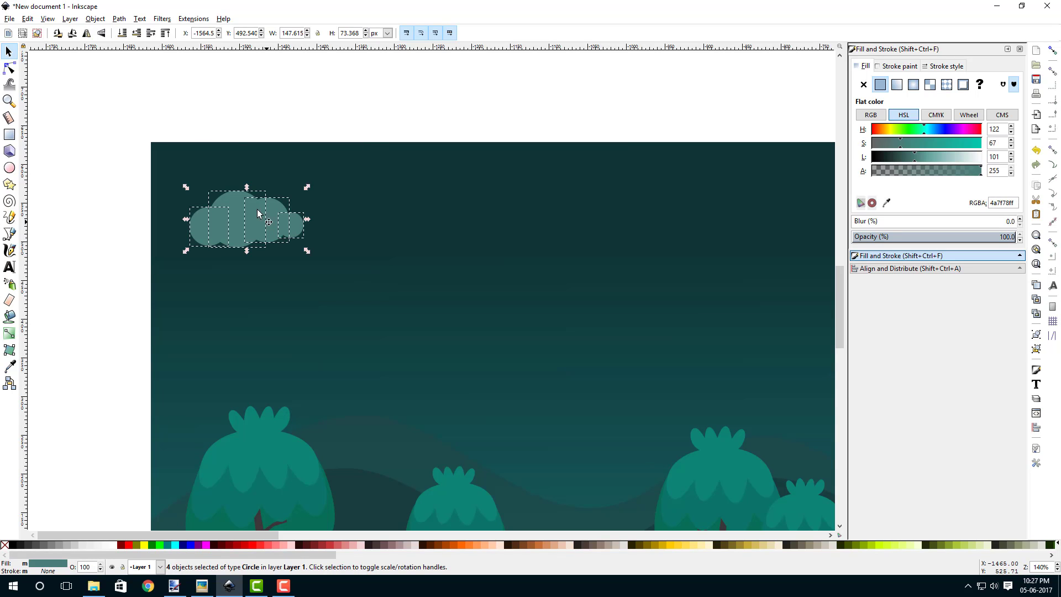
left_click(100, 22)
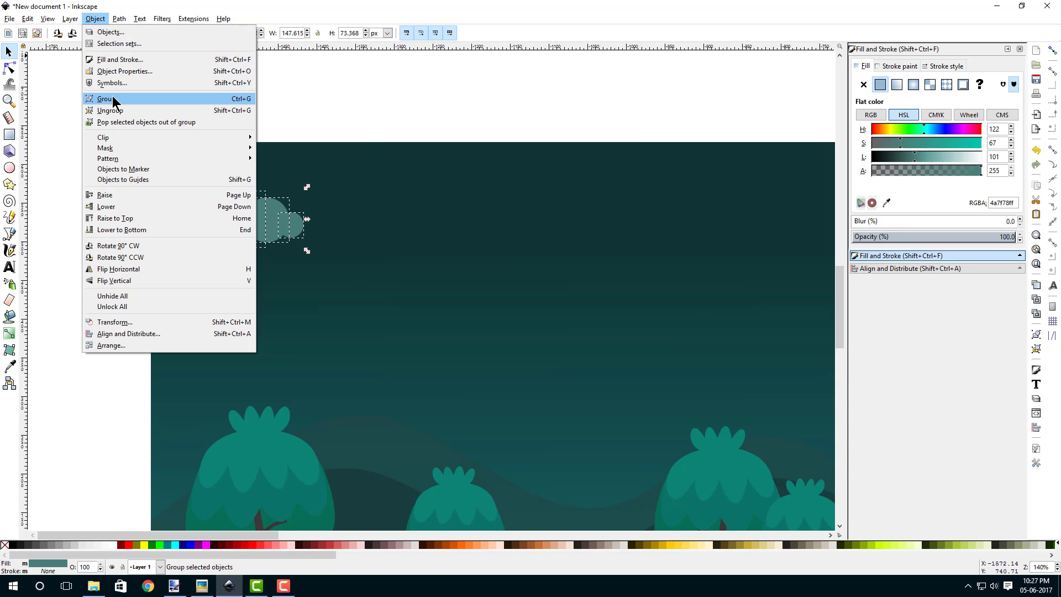
left_click(113, 98)
- Duplicate the cloud group and place a smaller copy lower in the sky, above the second tree
scroll(183, 210, "right", 4)
right_click(147, 202)
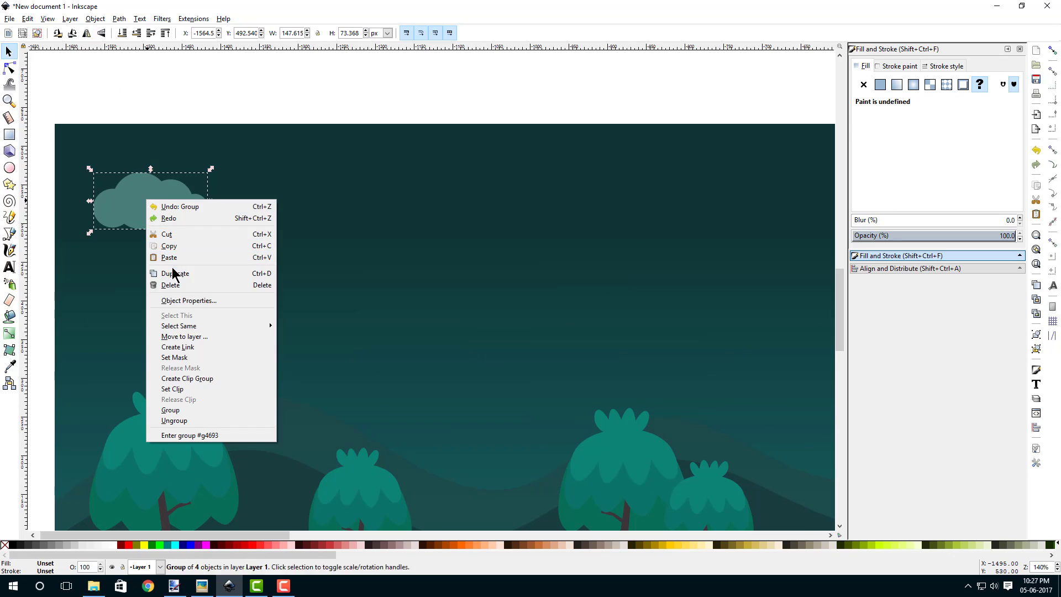
left_click(172, 273)
left_click_drag(200, 183, 615, 122)
- Duplicate the small cloud, enlarge the copy to about 103 × 51 px and place it lower in mid-sky
right_click(290, 290)
left_click(318, 359)
left_click_drag(466, 232, 524, 204)
left_click_drag(482, 237, 504, 350)
left_click_drag(576, 308, 464, 288)
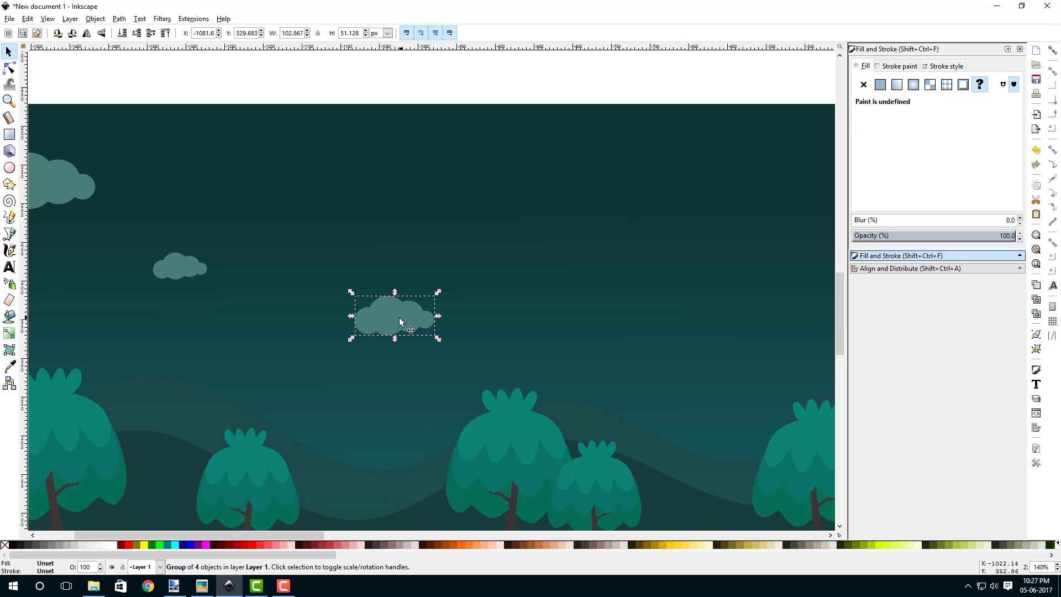
- Duplicate the mid-sky cloud, enlarge the copy to about 138 × 69 px and place it near the sky's upper right
right_click(395, 315)
left_click(421, 389)
scroll(393, 315, "down", 1)
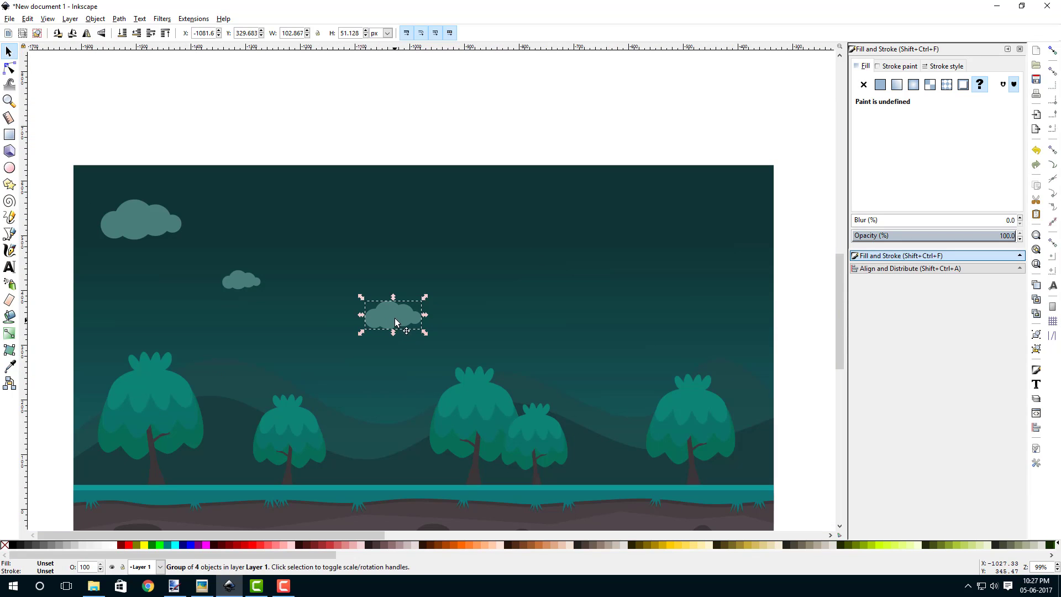
left_click_drag(394, 315, 630, 176)
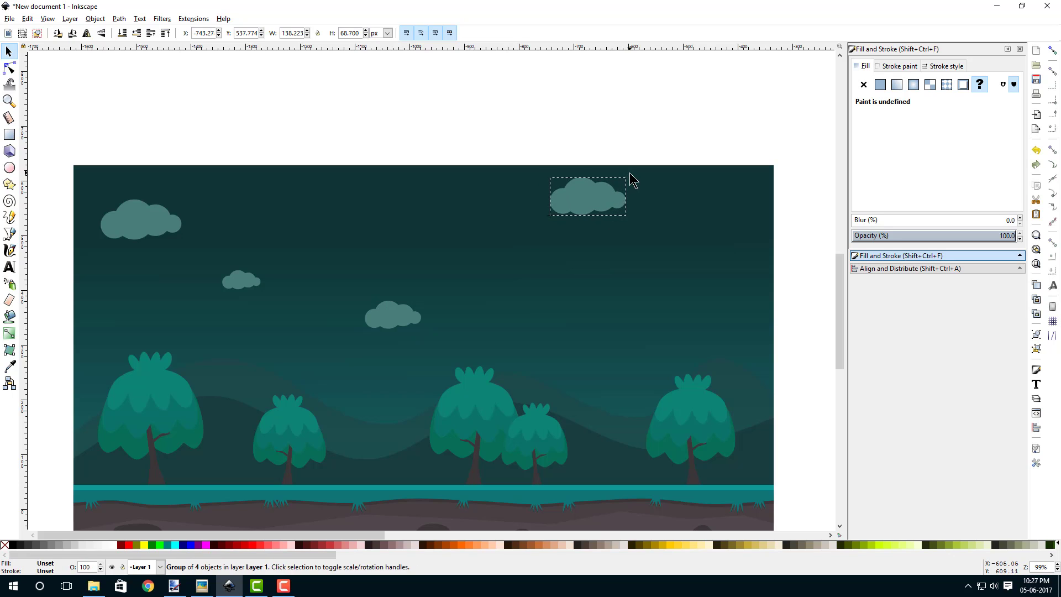
- Duplicate the large upper-right cloud as a top-centre copy about 98 × 48 px, and move the mid-sky cloud above the rightmost tree
right_click(569, 203)
left_click(601, 282)
left_click_drag(597, 207, 451, 213)
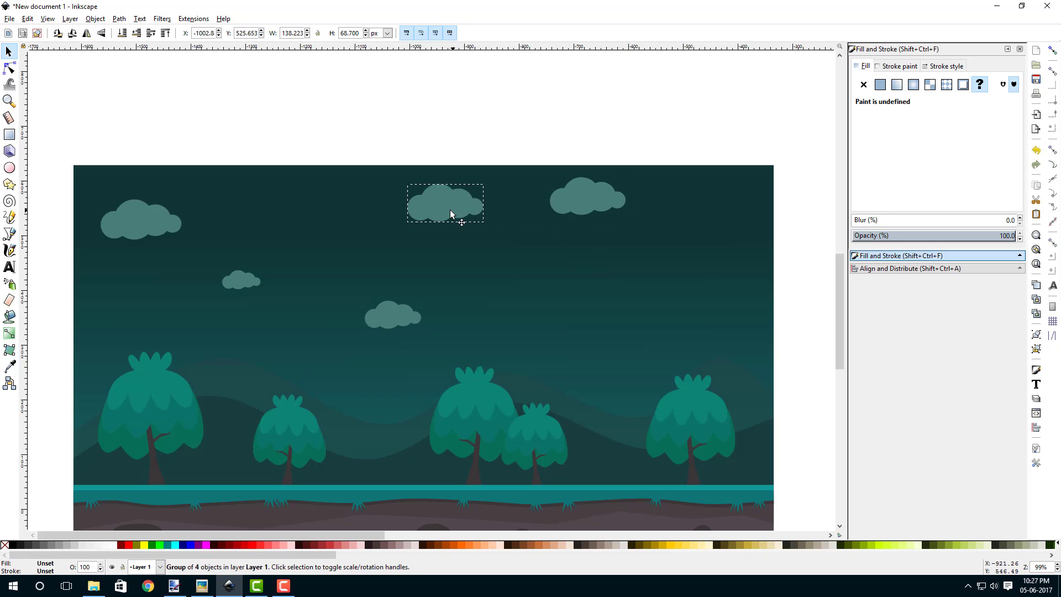
left_click_drag(449, 211, 400, 217)
left_click_drag(395, 315, 716, 333)
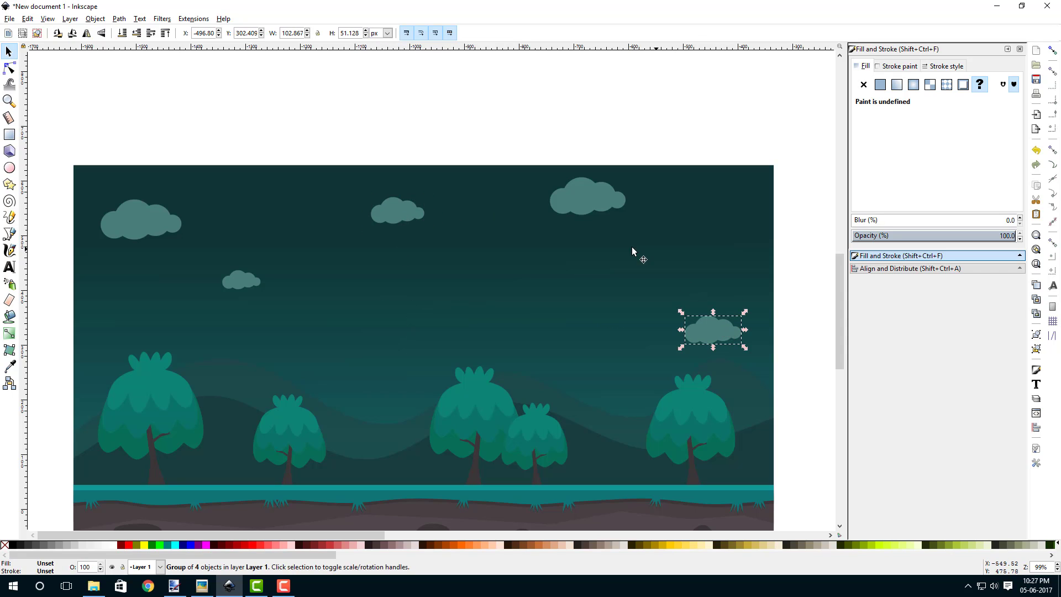
right_click(386, 213)
left_click(408, 208)
left_click_drag(407, 208, 363, 336)
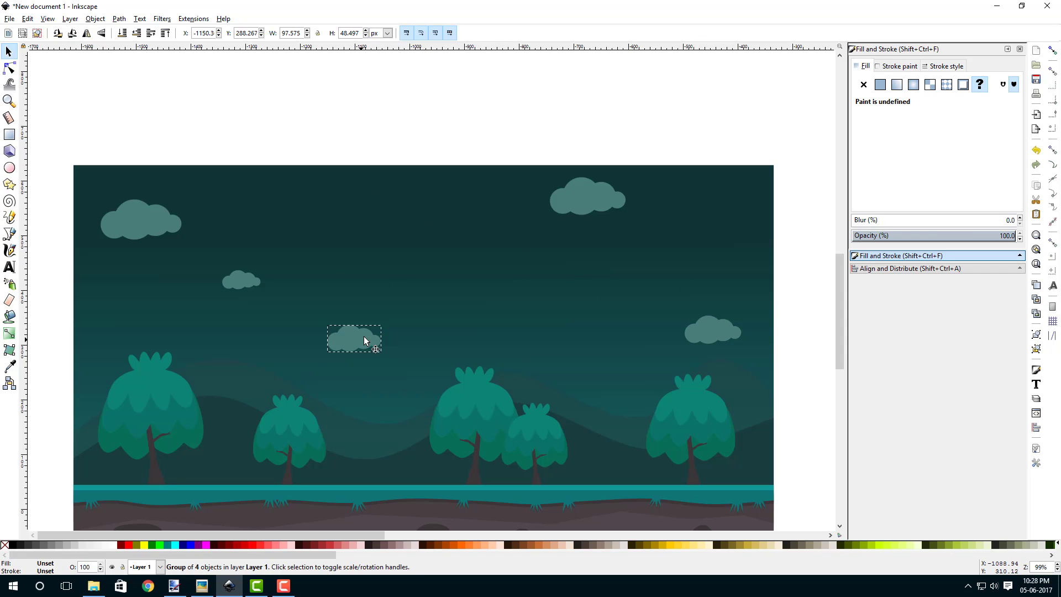
key("ctrl+z")
- Duplicate the top-centre cloud, place the copy in mid-sky above the gap between the trees, and ungroup it
right_click(426, 206)
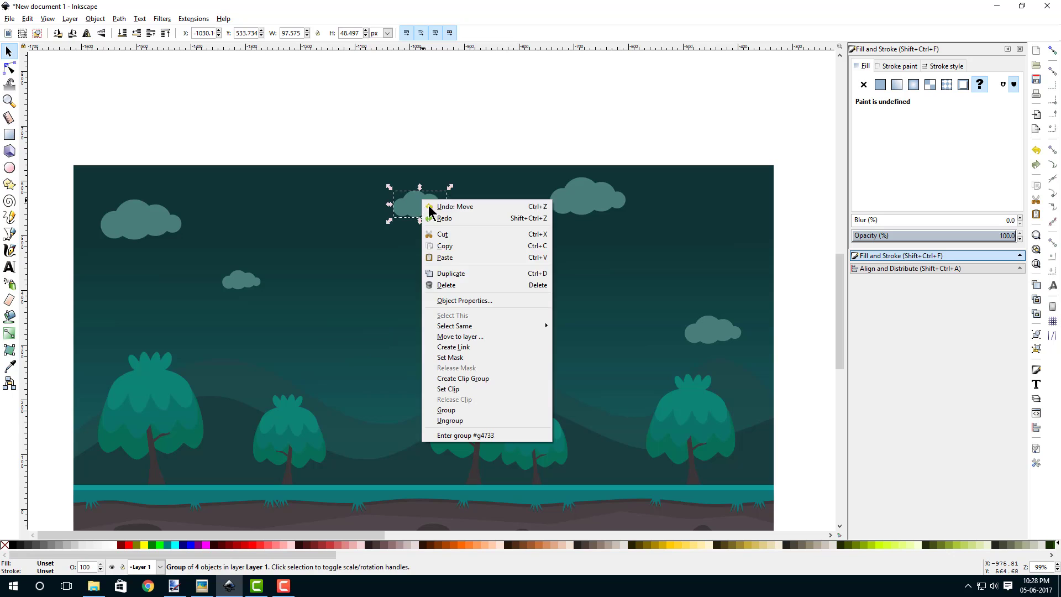
left_click(458, 273)
left_click_drag(426, 209, 387, 334)
scroll(389, 332, "up", 3)
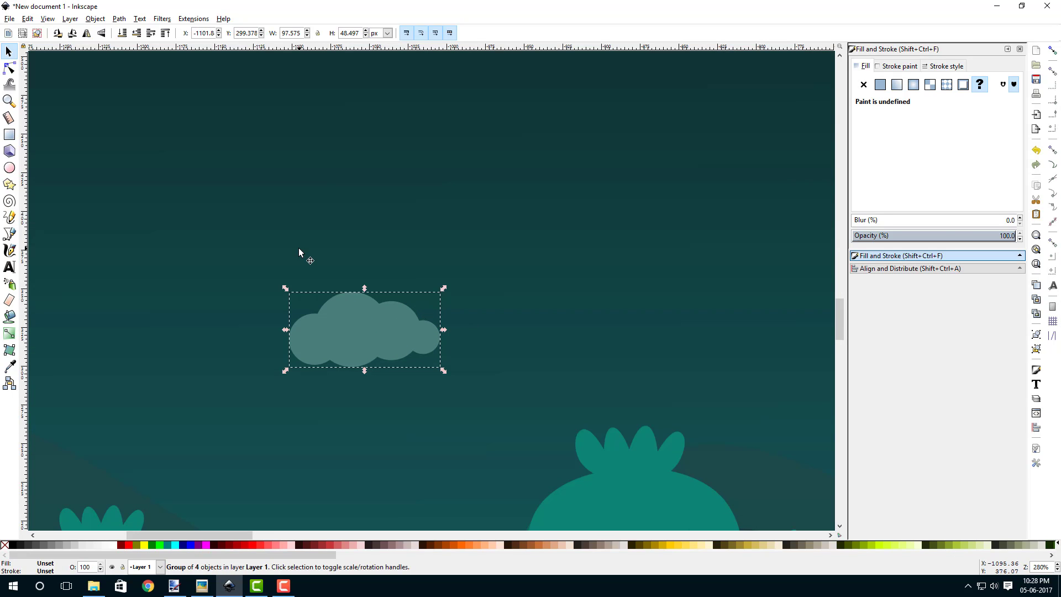
left_click(103, 20)
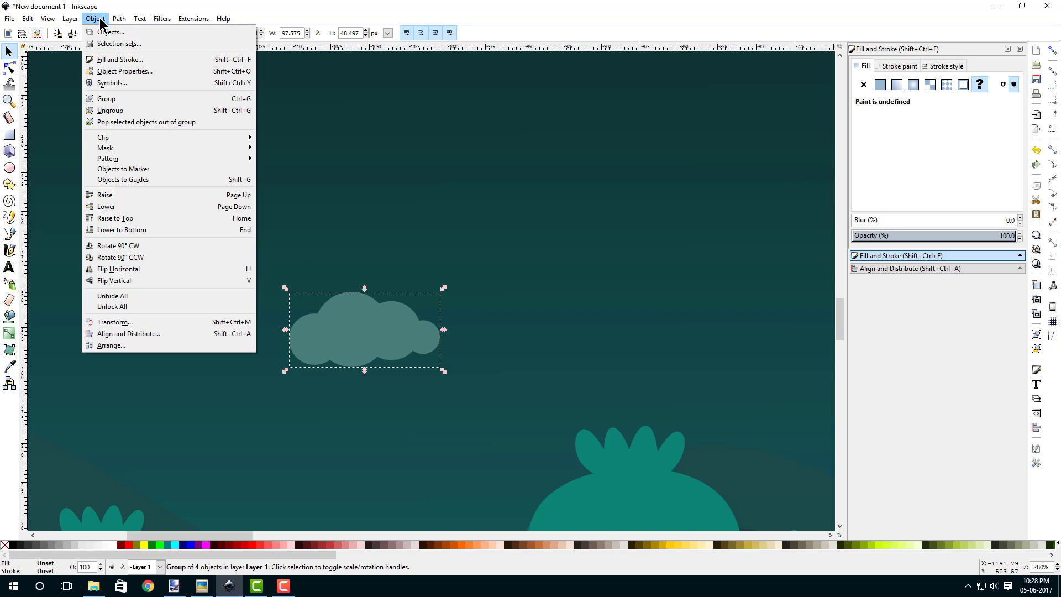
left_click(128, 111)
- Move the ungrouped cloud's smallest circle to its left end and reposition the second-largest circle against the largest one's right side
left_click(373, 327)
left_click(365, 353)
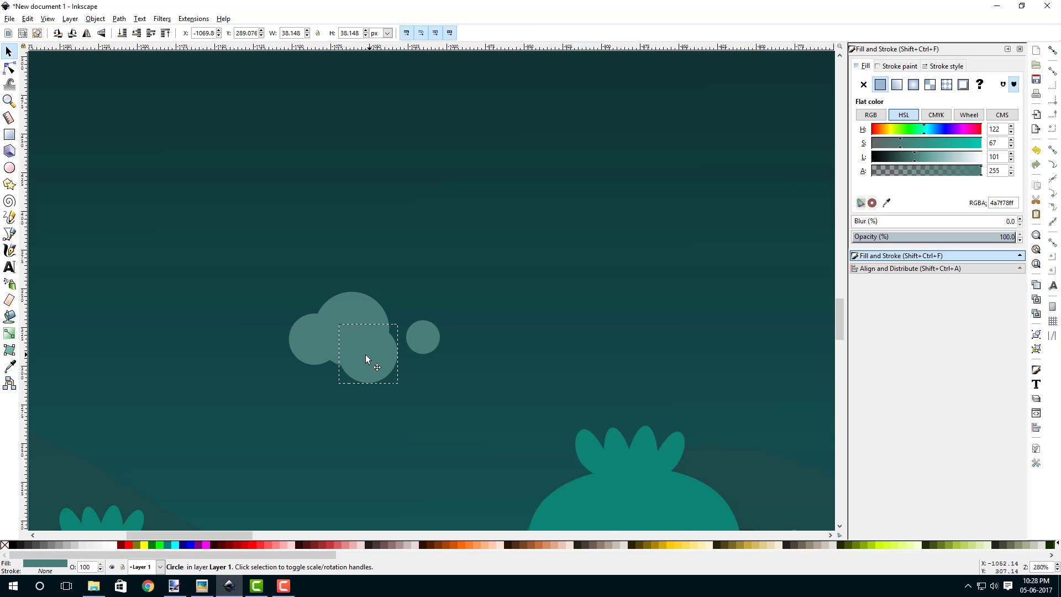
left_click_drag(422, 342, 282, 360)
left_click_drag(386, 345, 409, 320)
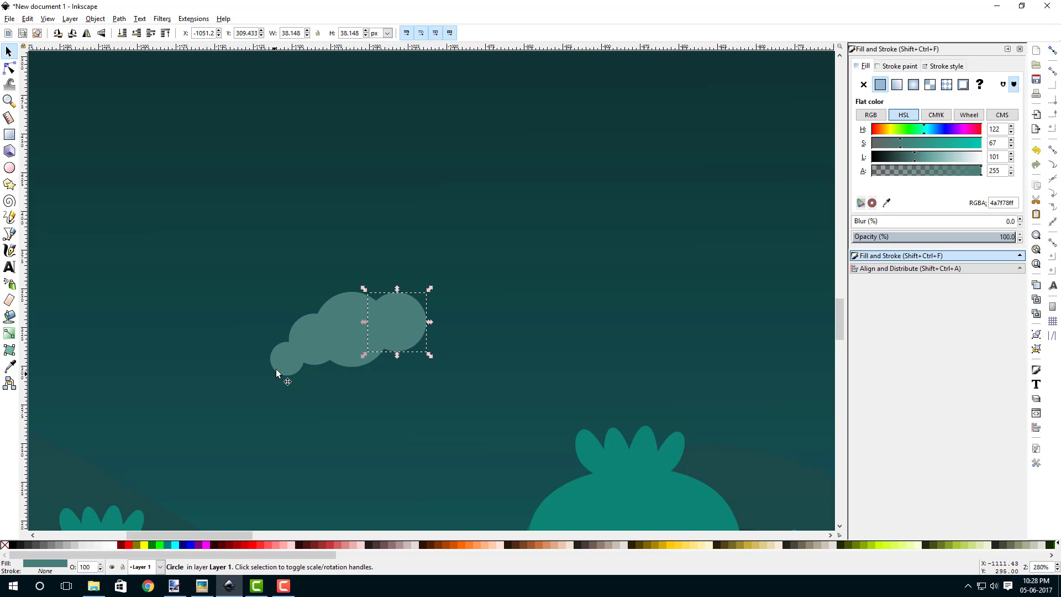
left_click_drag(288, 355, 294, 338)
left_click_drag(397, 338, 390, 347)
scroll(358, 343, "down", 3)
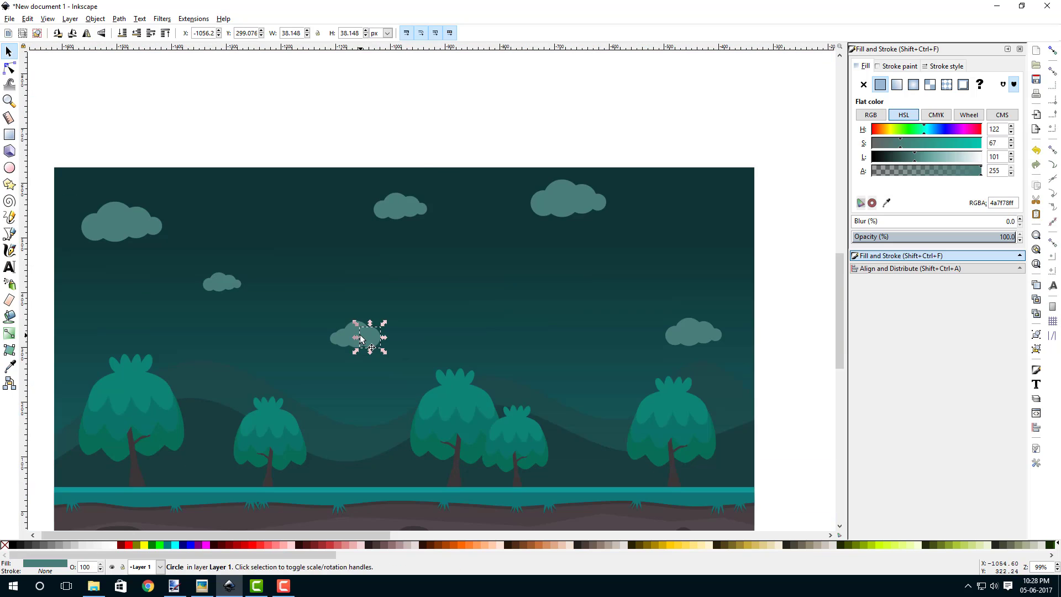
left_click(413, 156)
- Rearrange the cloud's circles with the largest at the right end, the medium ones descending to its left and the smallest beneath
scroll(359, 337, "up", 3)
left_click(383, 305)
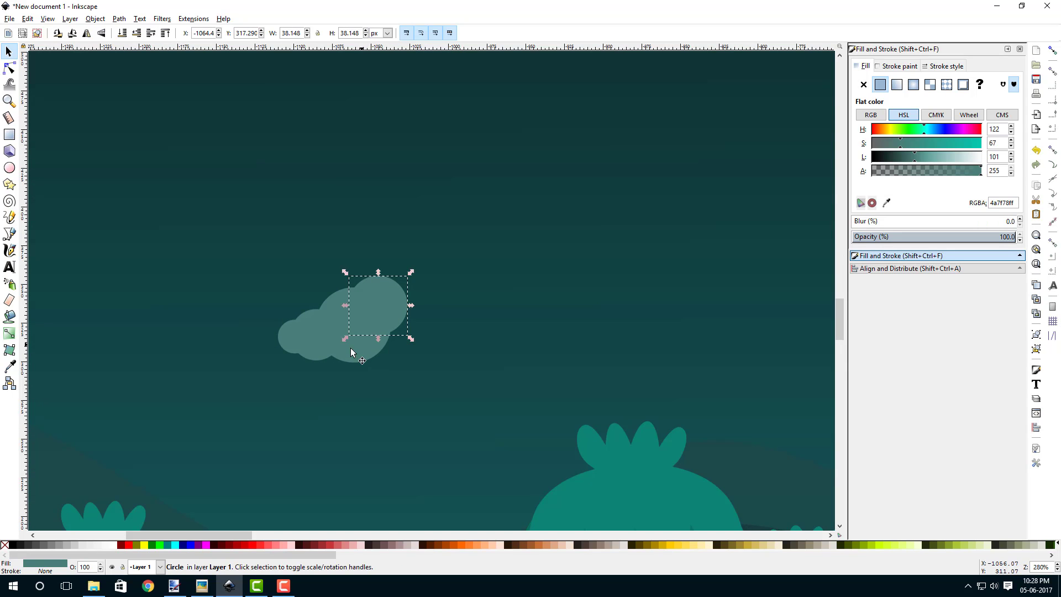
left_click_drag(323, 349, 435, 343)
left_click_drag(365, 317, 342, 316)
left_click_drag(460, 311, 394, 293)
left_click_drag(325, 331, 370, 331)
scroll(387, 337, "down", 3)
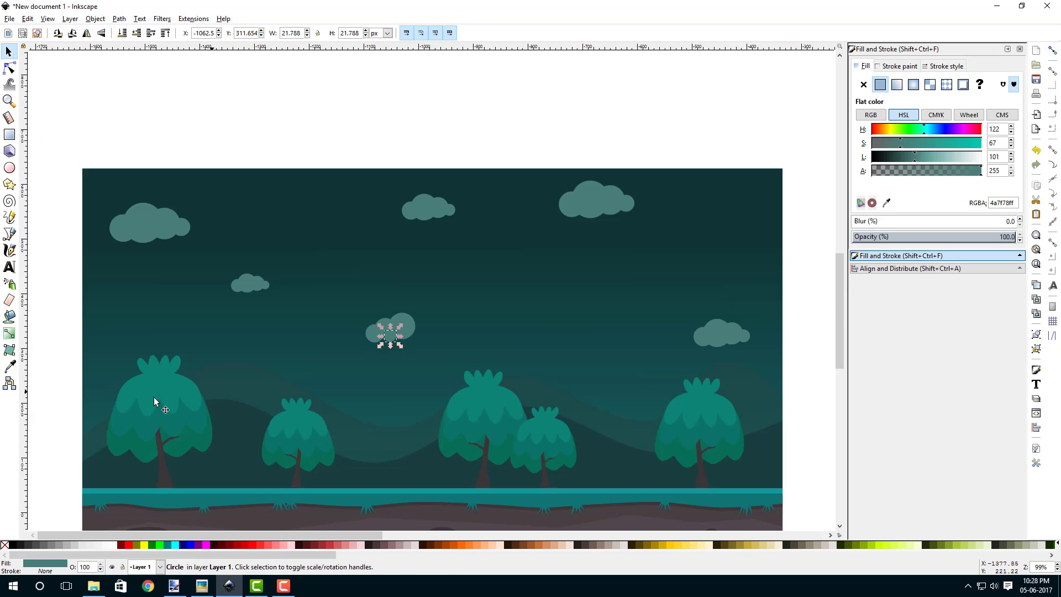
- Move the cloud's smallest circle to the lower right edge of its largest circle
left_click(569, 234)
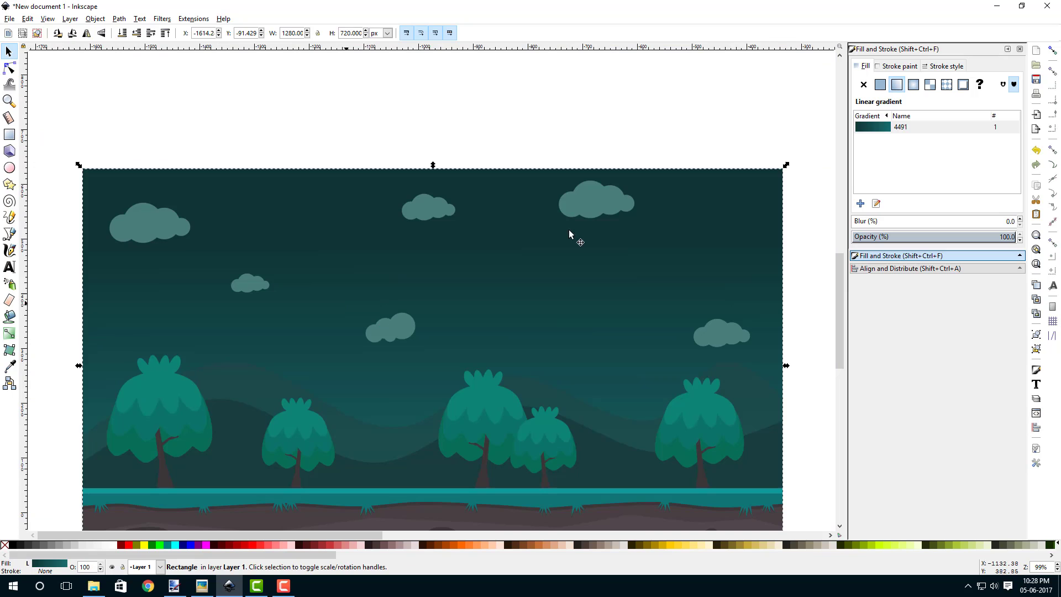
left_click(679, 133)
scroll(403, 349, "up", 3)
left_click(362, 318)
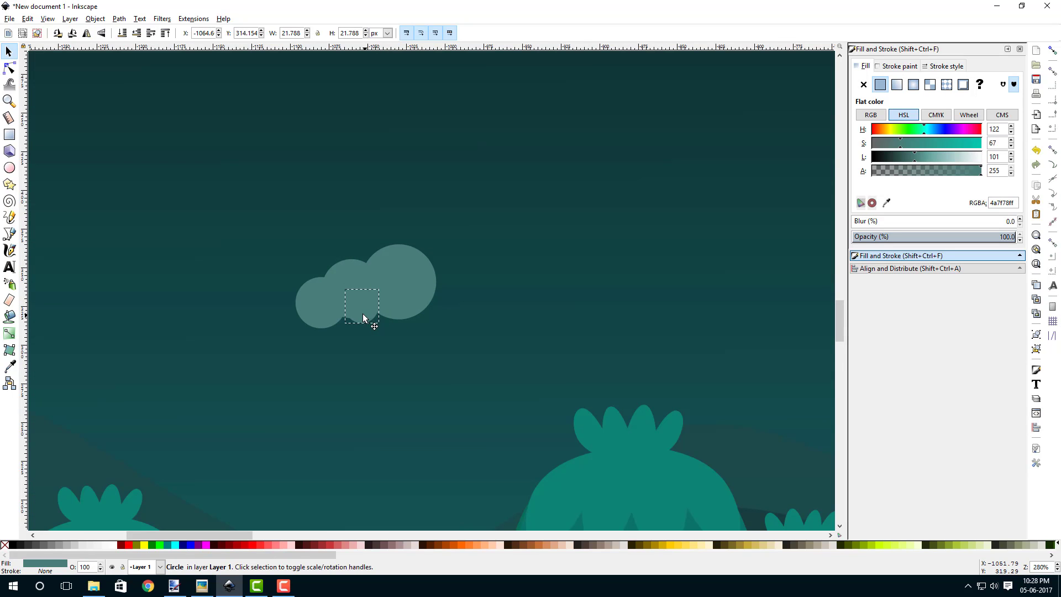
left_click_drag(363, 319, 425, 318)
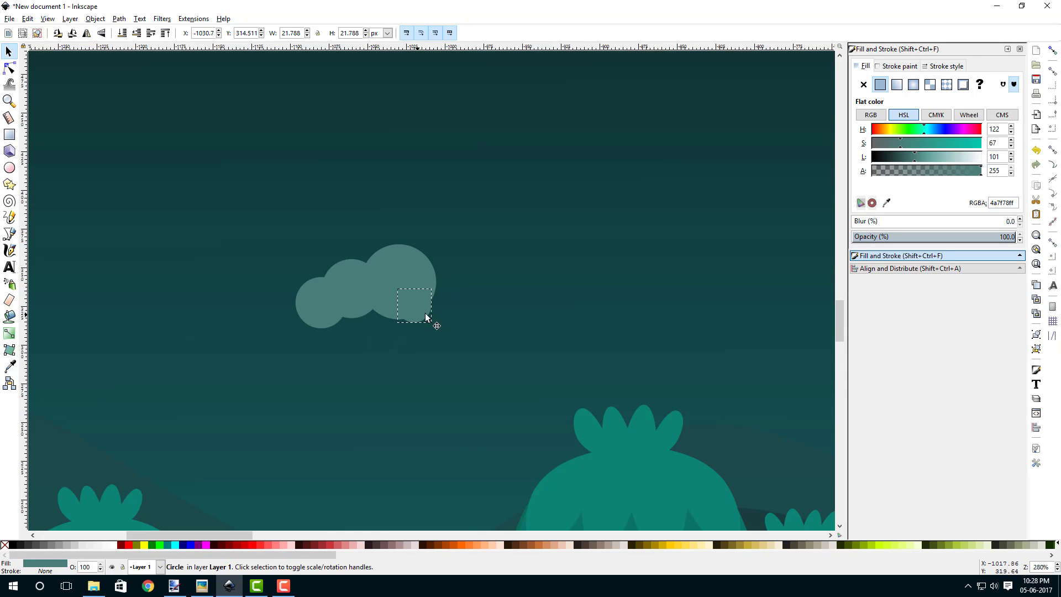
scroll(428, 318, "down", 3)
left_click(770, 171)
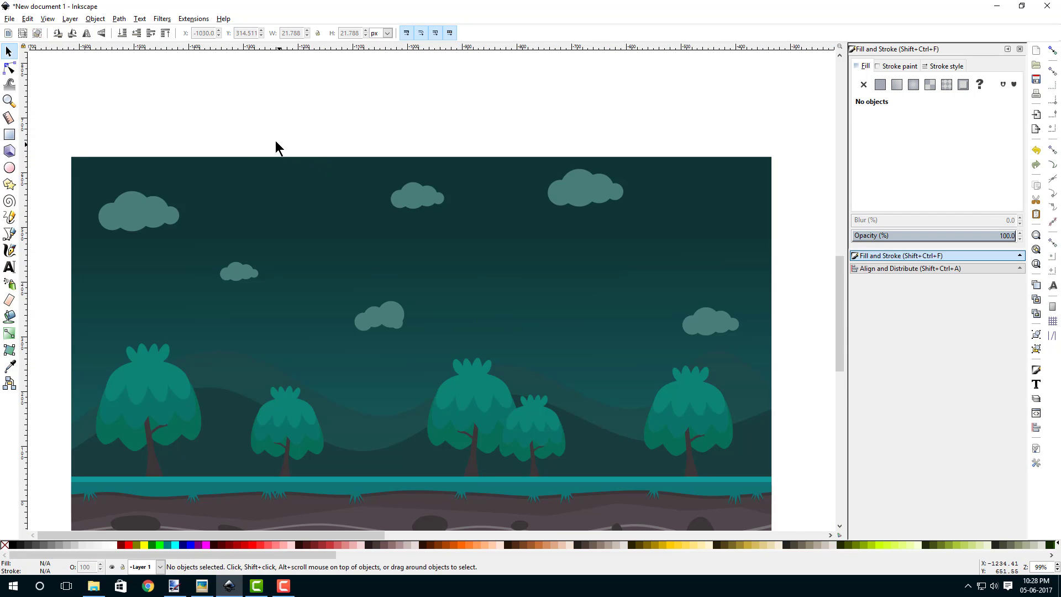
- Select the four circles of the rearranged cloud and group them into one object
mouse_move(274, 137)
left_mouse_down()
mouse_move(401, 351)
mouse_move(424, 356)
left_mouse_up()
left_click(113, 19)
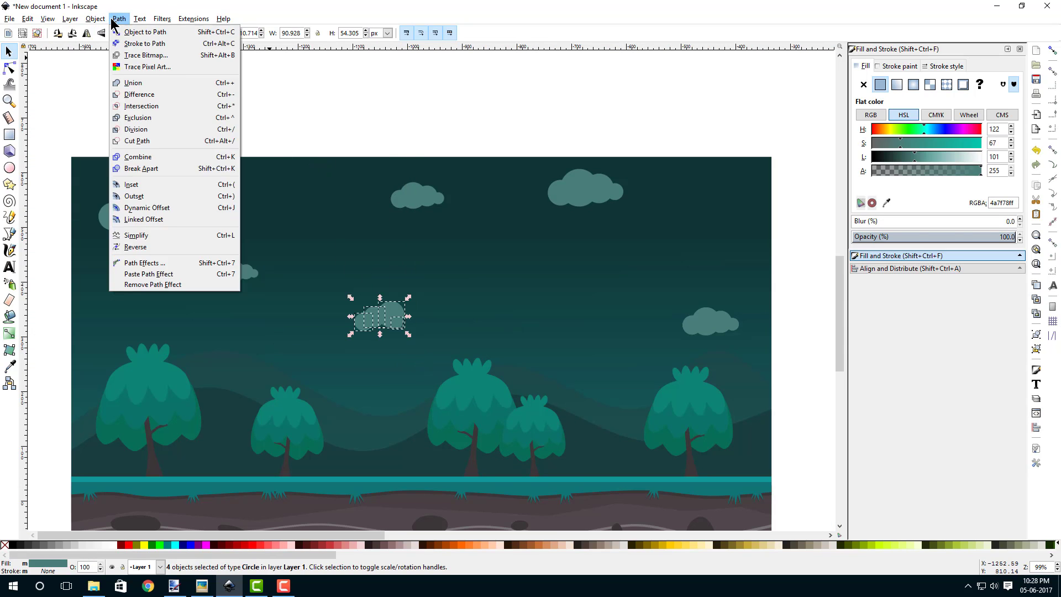
mouse_move(95, 19)
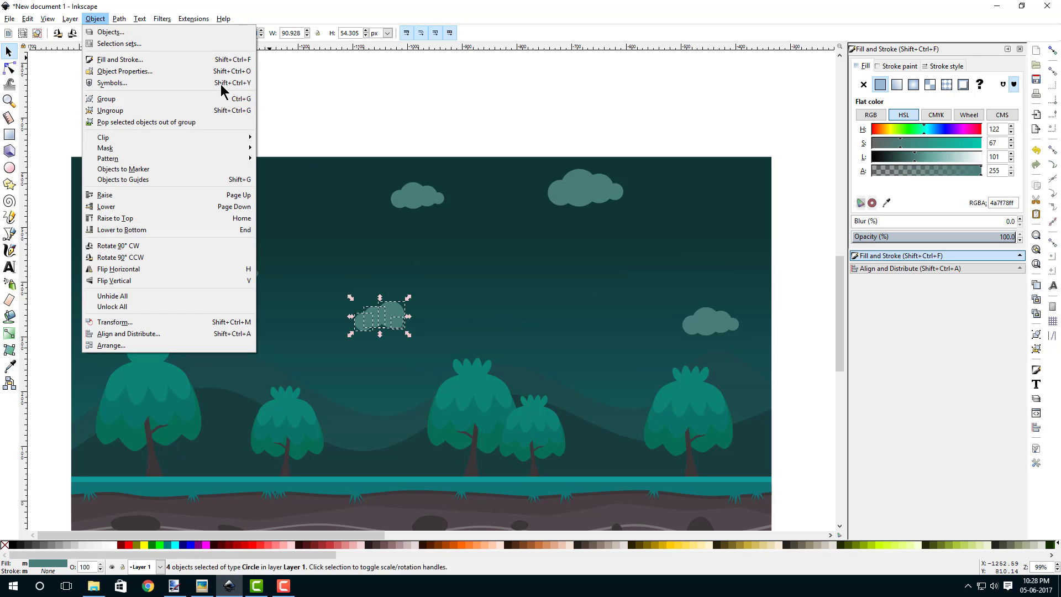
left_click(162, 99)
key("Escape")
- Draw a circle about 87 px in diameter as the moon in the open sky below the upper-right cloud
scroll(424, 206, "up", 1)
left_click_drag(511, 208, 344, 198)
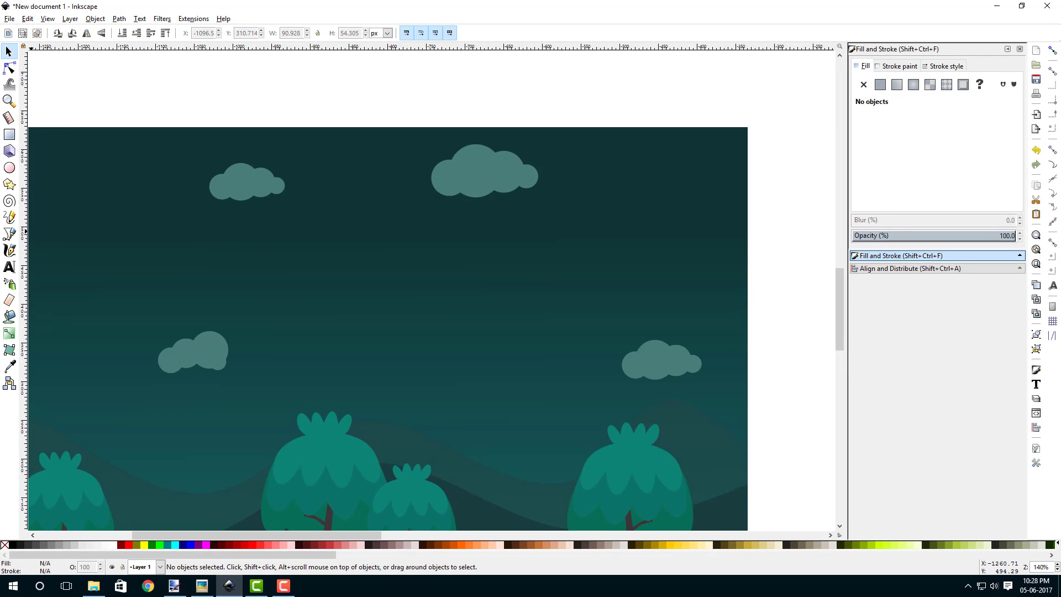
left_click(9, 168)
key("ctrl")
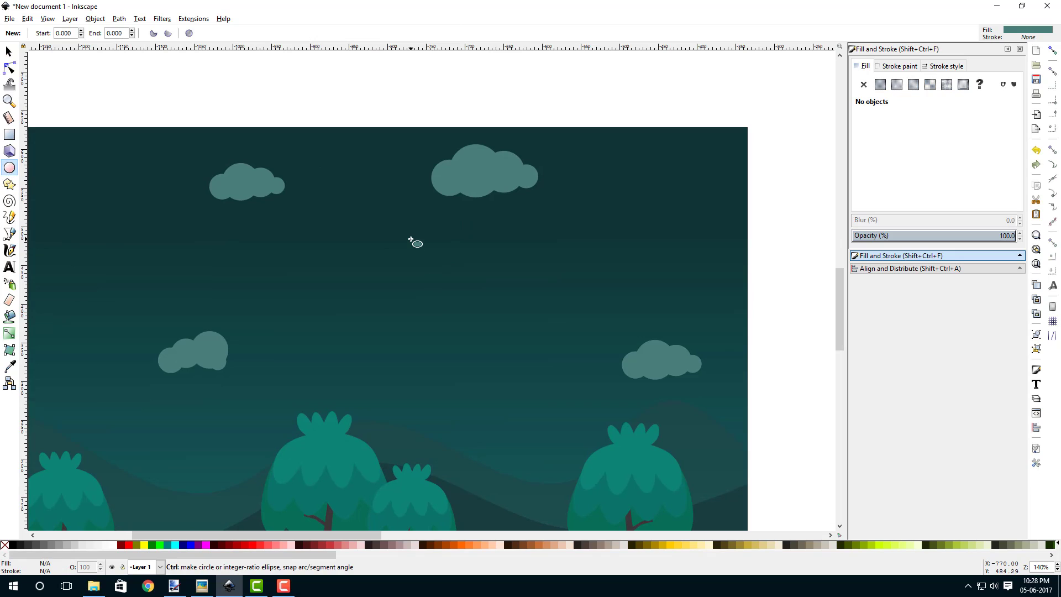
left_click_drag(411, 239, 484, 306)
- Try olive and light grey fills on the moon circle, followed by the yellow-green e5ff80ff
left_click(894, 128)
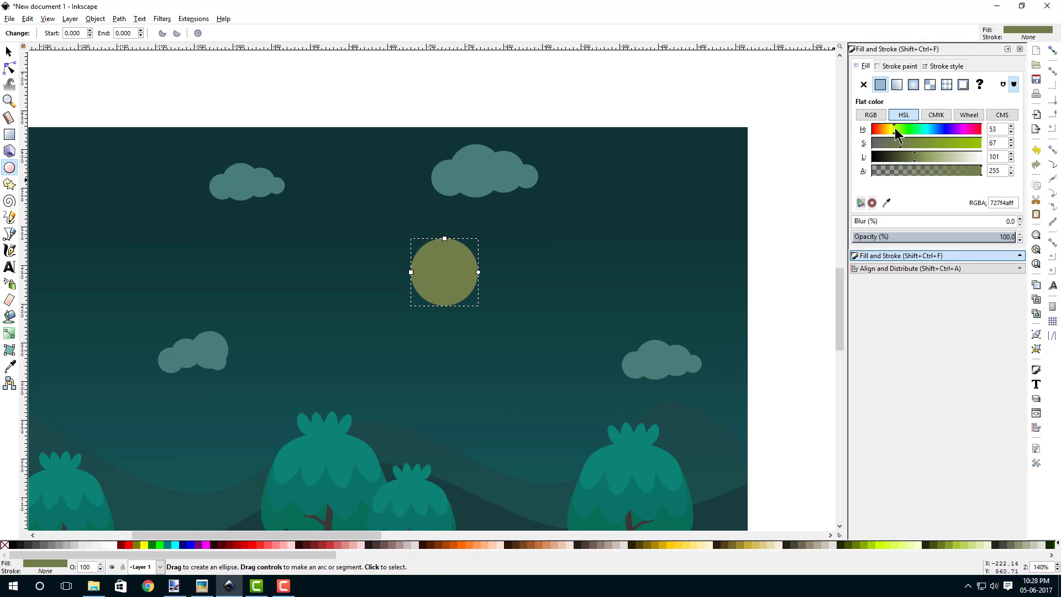
left_click_drag(923, 158, 951, 158)
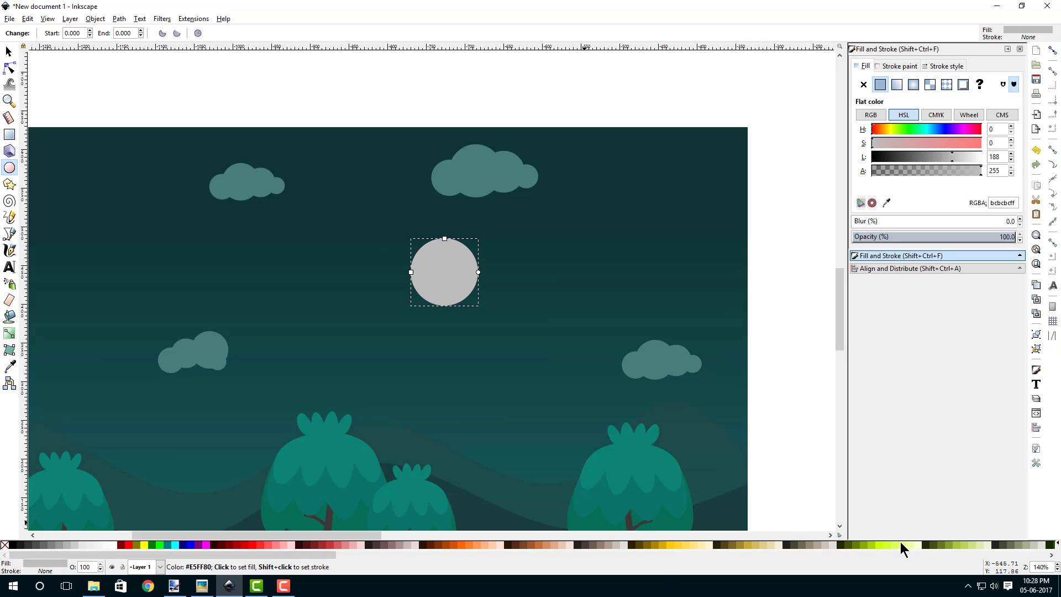
left_click(909, 544)
- Recolour the moon circle with a yellow swatch and soften it to the pale cream f2e5adff
left_click_drag(303, 555, 379, 555)
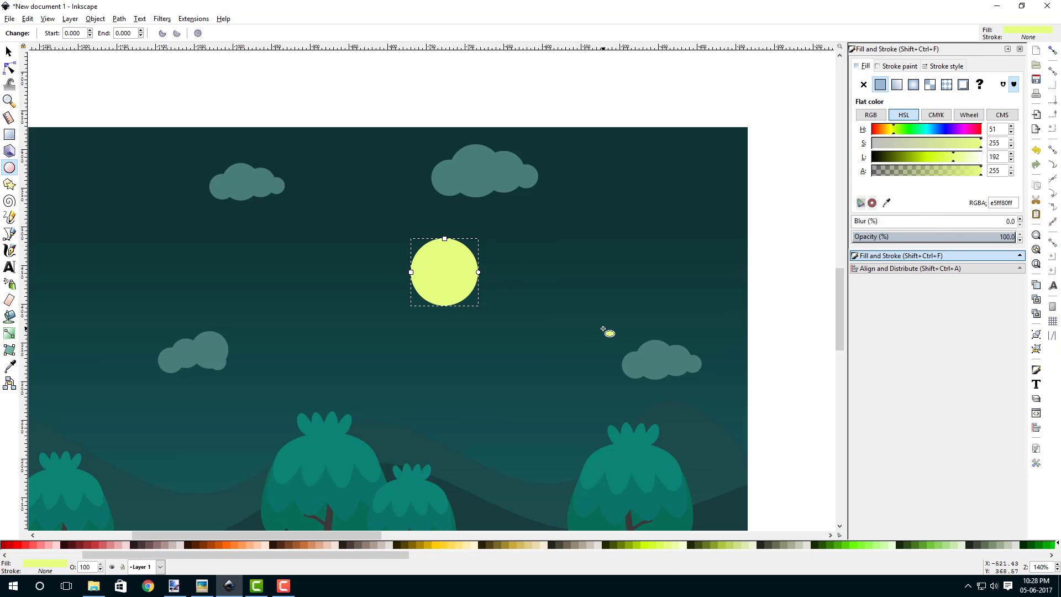
left_click(459, 543)
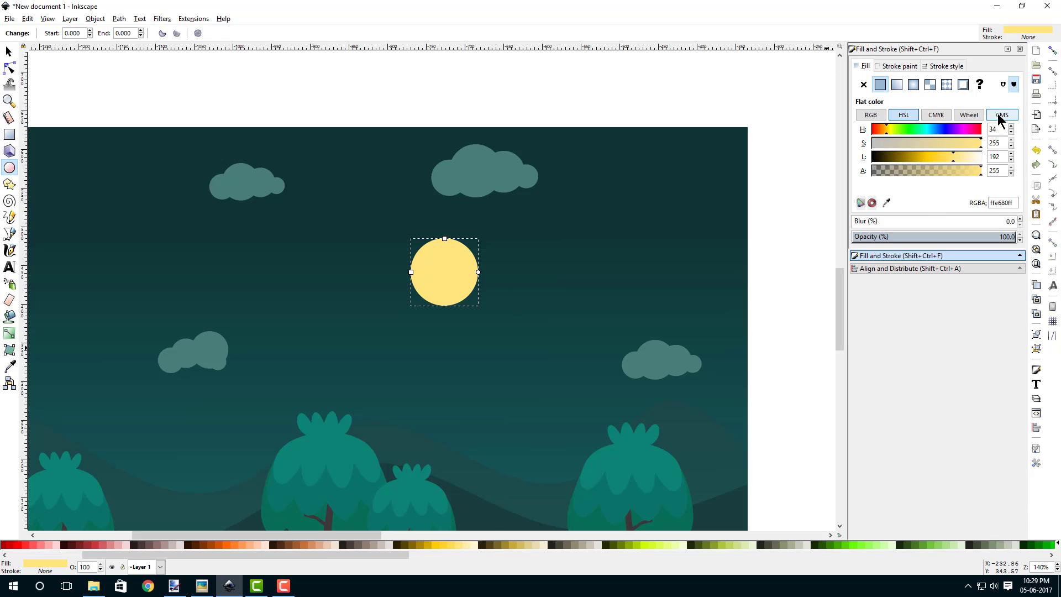
mouse_move(955, 155)
left_mouse_down()
mouse_move(963, 140)
mouse_move(951, 142)
left_mouse_up()
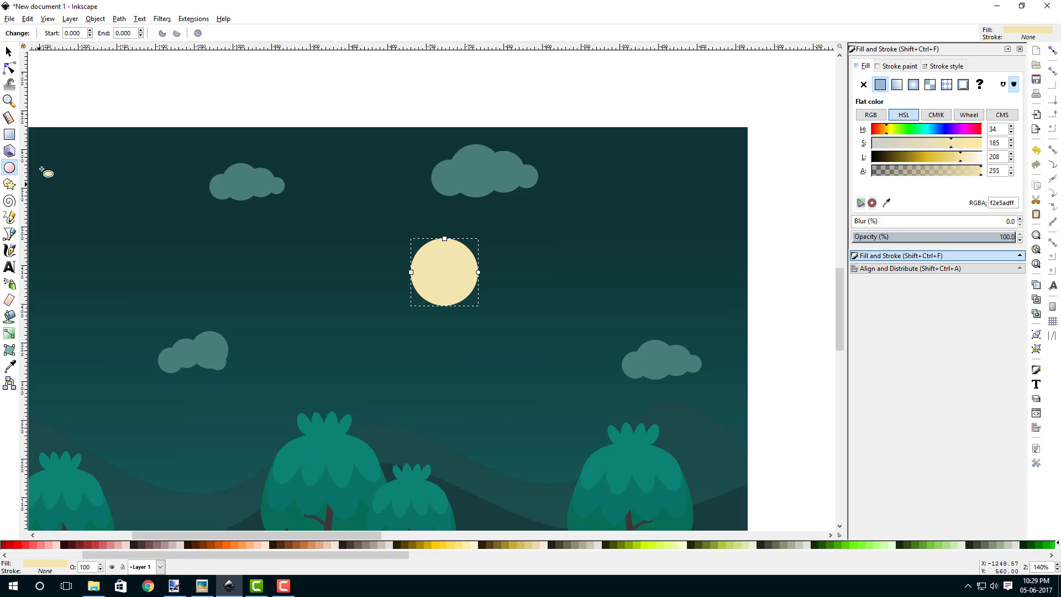
- Duplicate the moon circle and blur the copy by 8.8% to form a soft glow around it
left_click(11, 54)
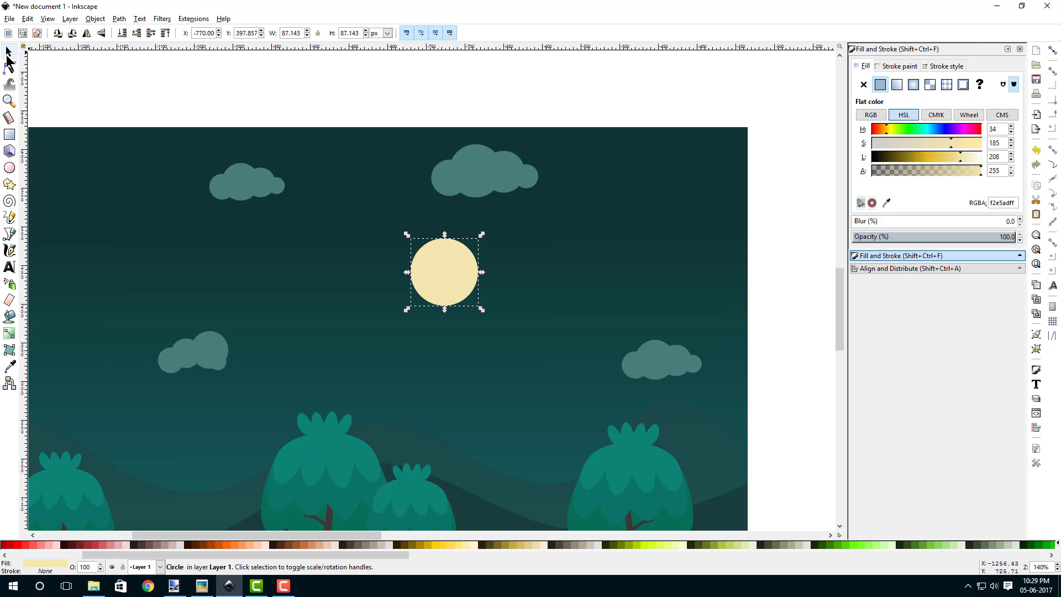
right_click(426, 279)
left_click(454, 352)
left_click(866, 221)
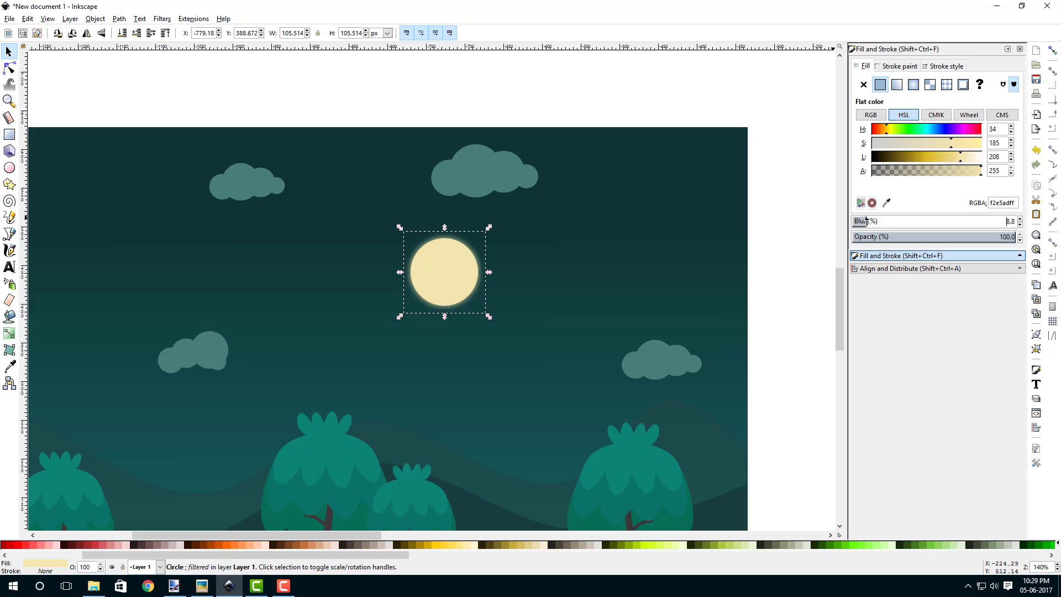
left_click(695, 91)
- Draw a tiny circle as a star in the upper sky between the large left cloud and the top-centre cloud
scroll(507, 275, "down", 3, "ctrl")
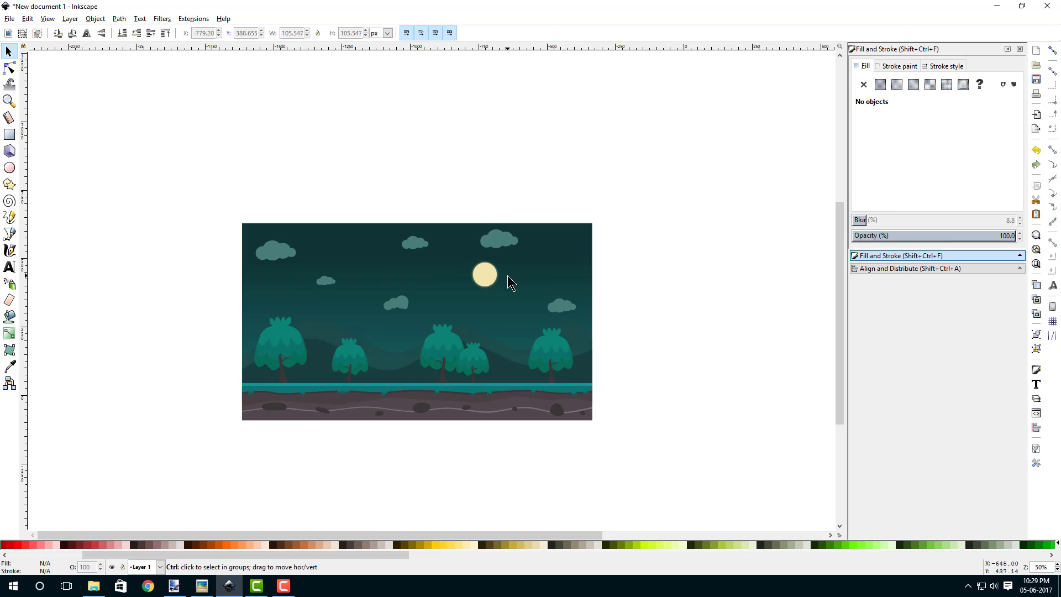
left_click_drag(411, 323, 429, 303)
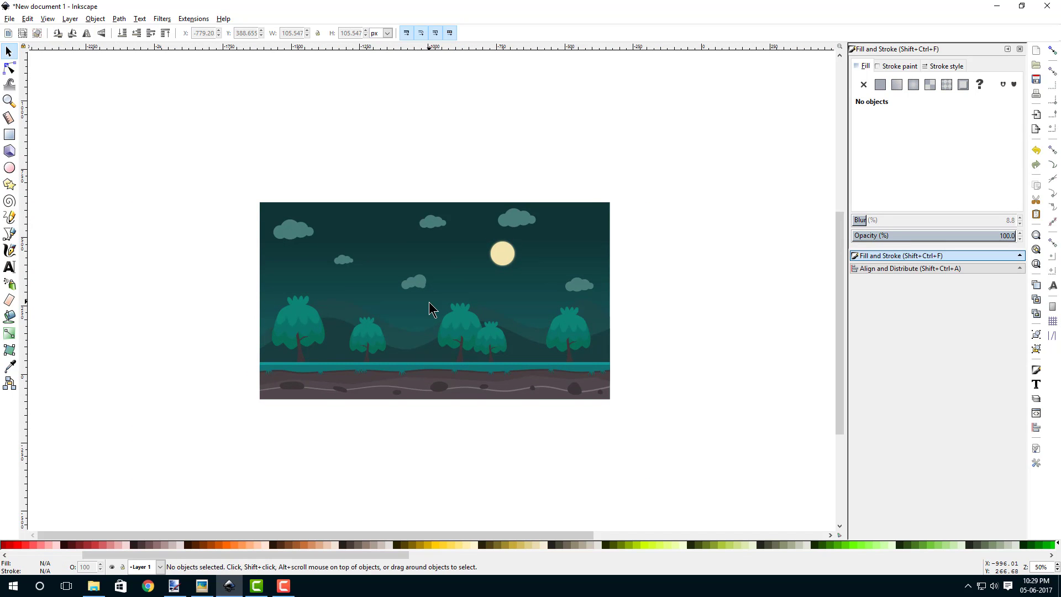
scroll(431, 310, "up", 2, "ctrl")
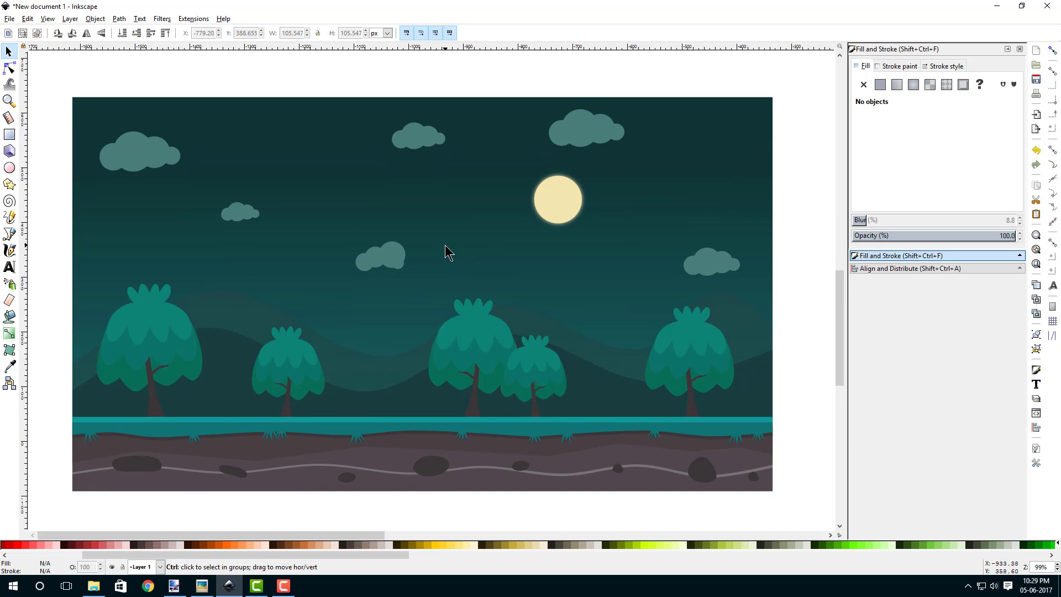
scroll(445, 248, "down", 1, "ctrl")
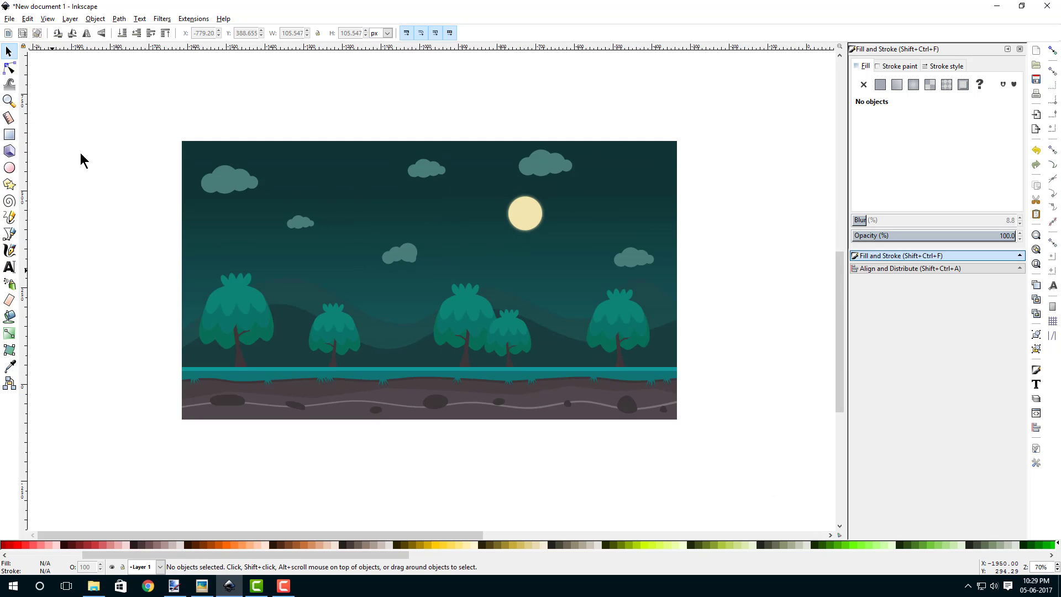
left_click(9, 168)
scroll(268, 199, "up", 2, "ctrl")
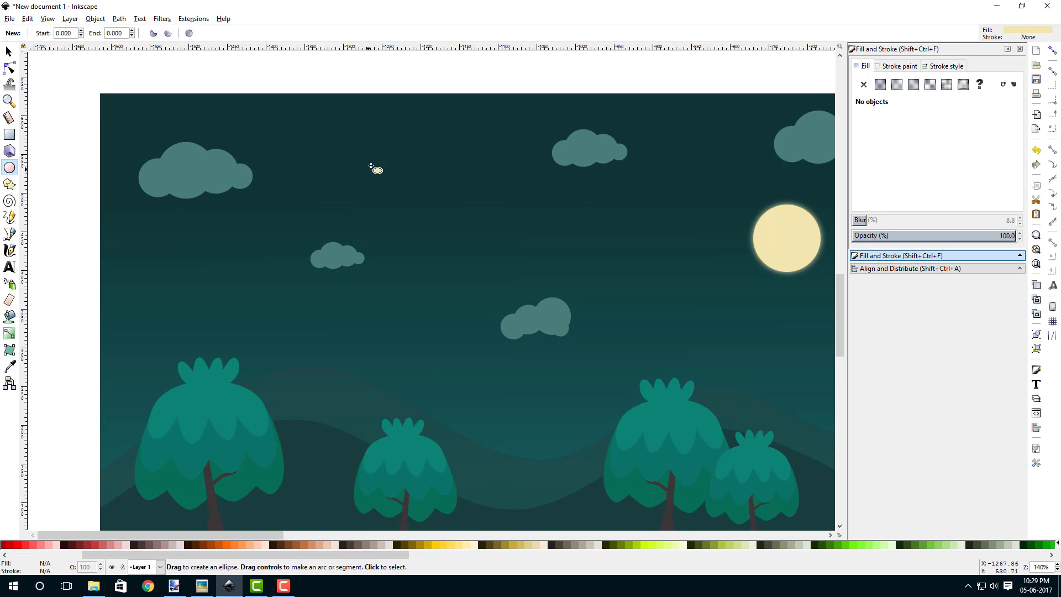
left_click_drag(385, 173, 389, 179)
scroll(389, 176, "up", 5, "ctrl")
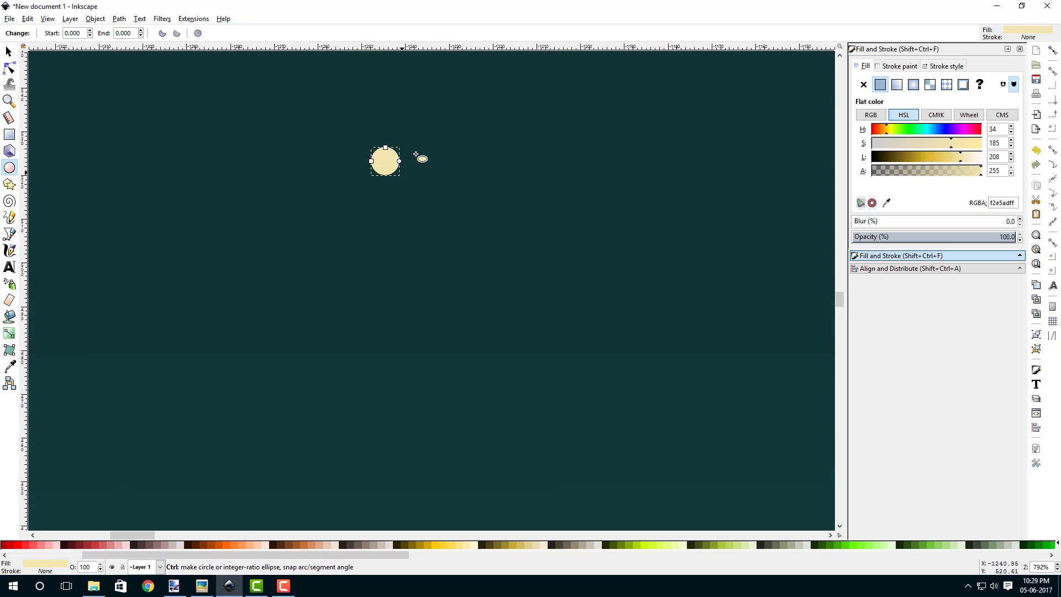
scroll(276, 546, "left", 5)
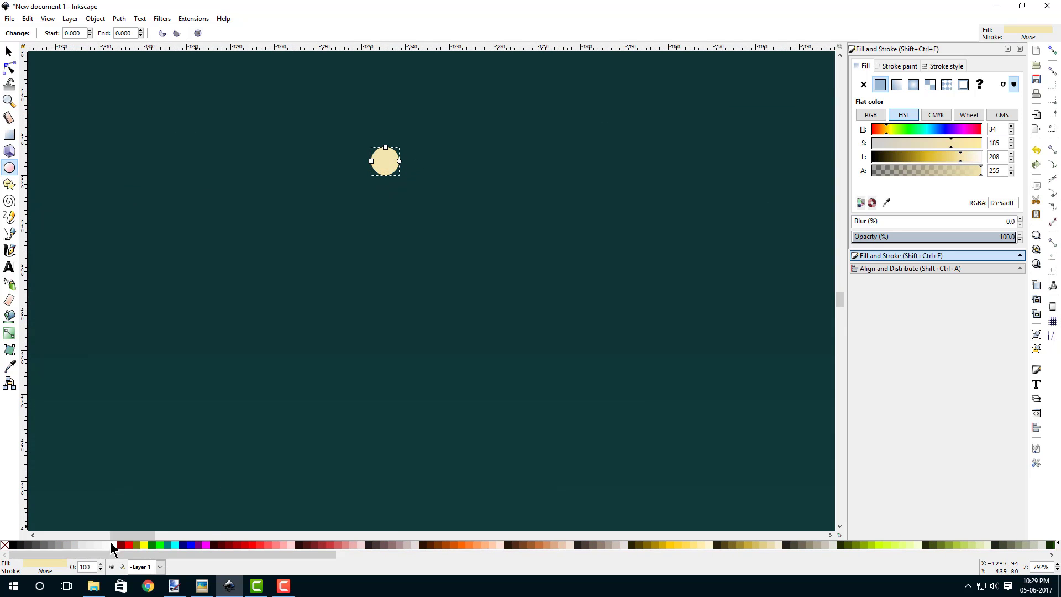
- Fill the small star circle with white and blur it by 18.9%
left_click(116, 546)
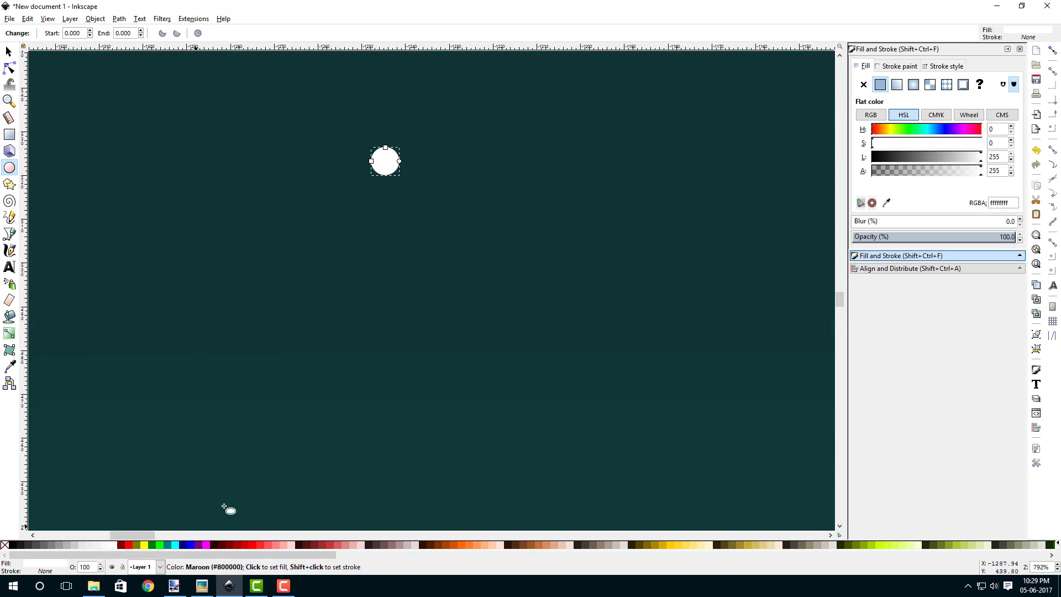
left_click(877, 221)
left_click(882, 221)
scroll(481, 244, "down", 4)
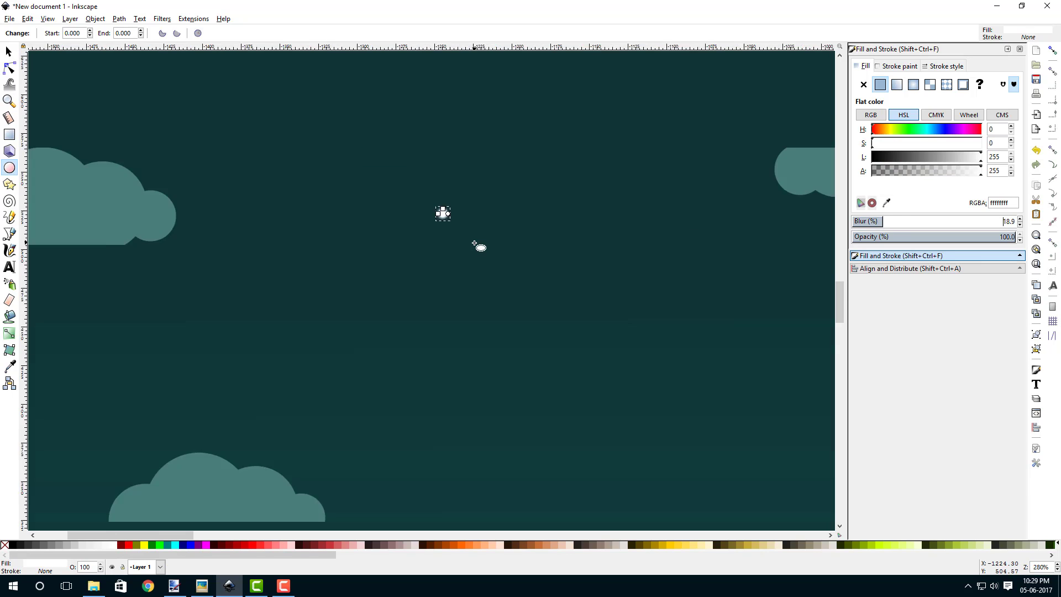
left_click(10, 53)
left_click(190, 92)
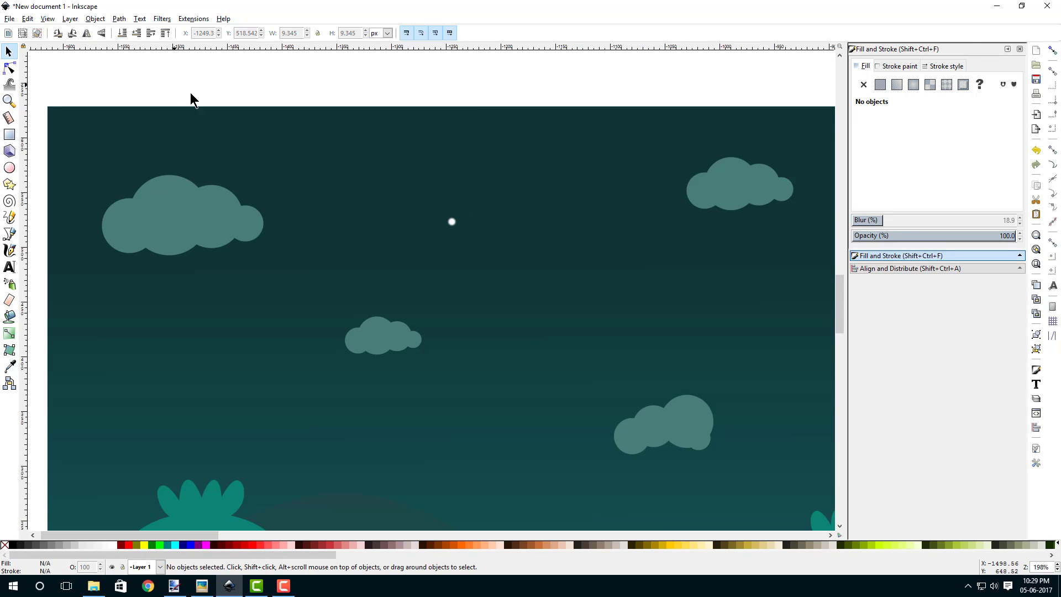
scroll(461, 230, "down", 2)
scroll(449, 238, "up", 1)
scroll(363, 248, "down", 2)
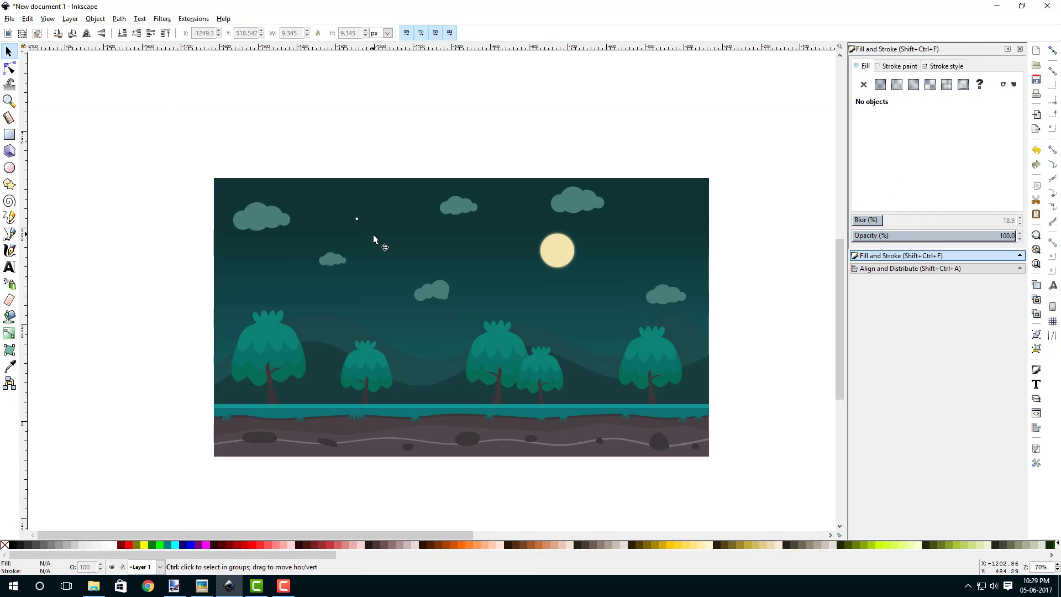
scroll(373, 234, "up", 2)
scroll(440, 233, "down", 2)
scroll(373, 215, "up", 2)
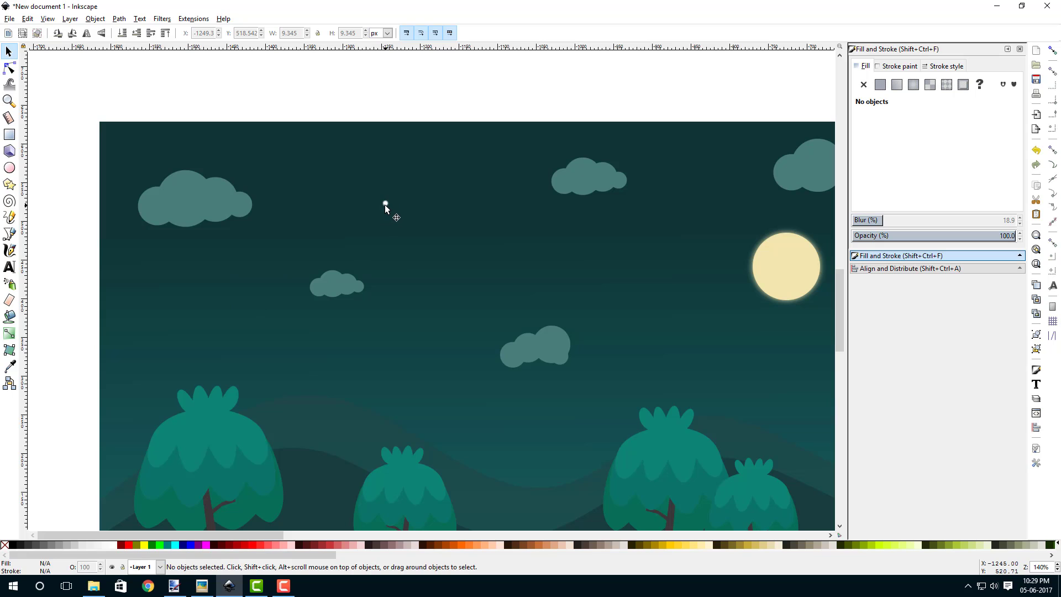
- Spray clones of the star circle across the whole night sky with the Spray tool at width 15, amount 5 and scatter 70
left_click(385, 205)
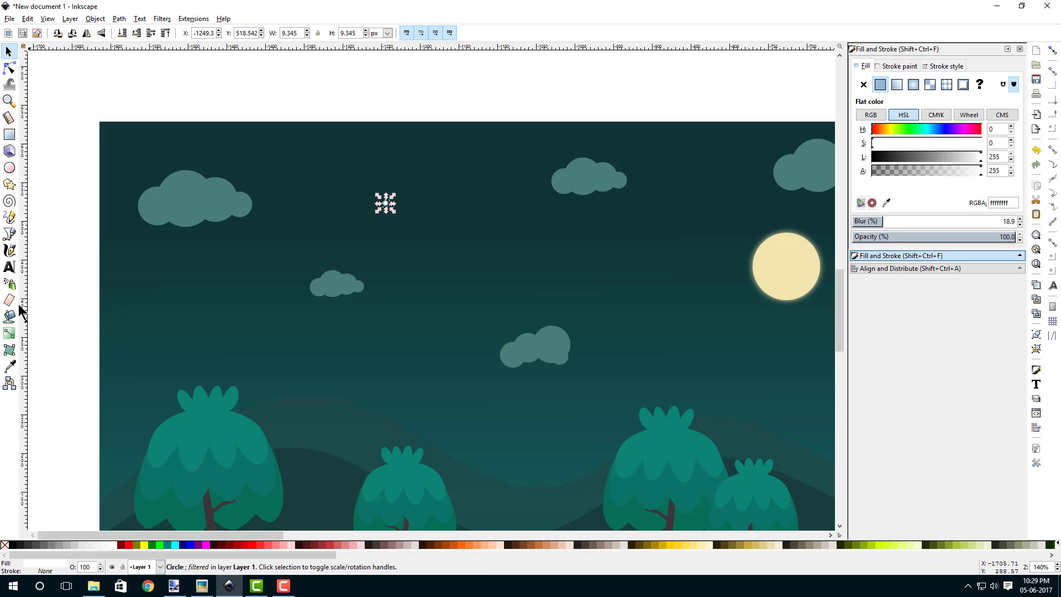
left_click(11, 285)
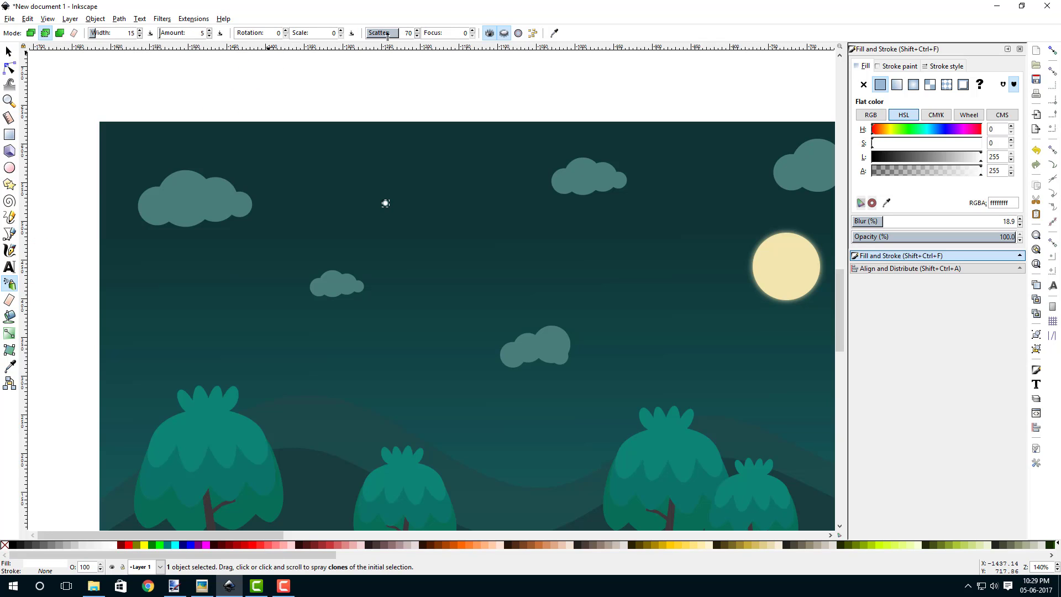
scroll(355, 142, "down", 2)
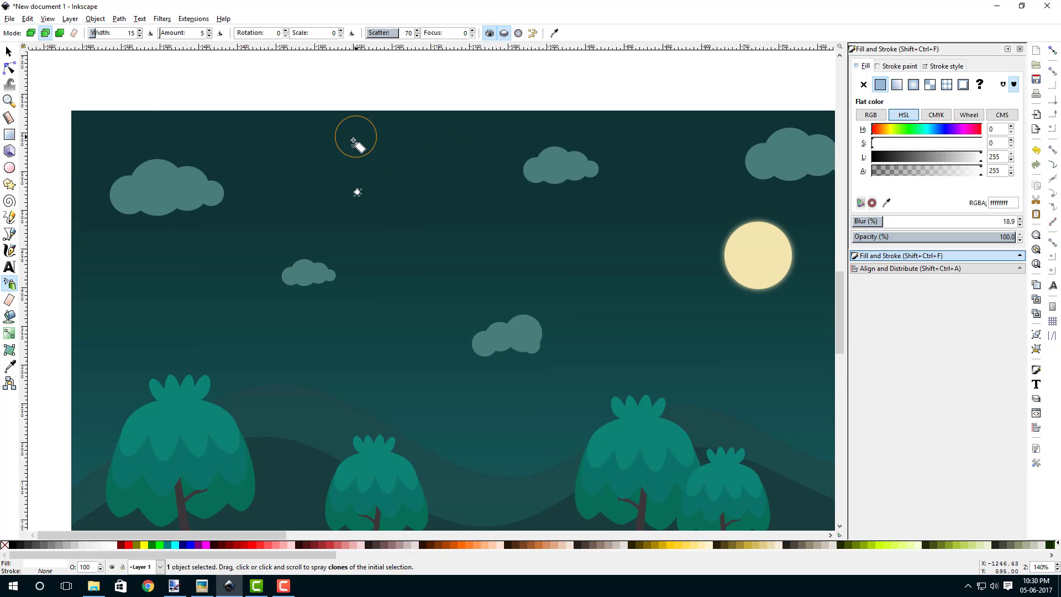
scroll(343, 177, "down", 2)
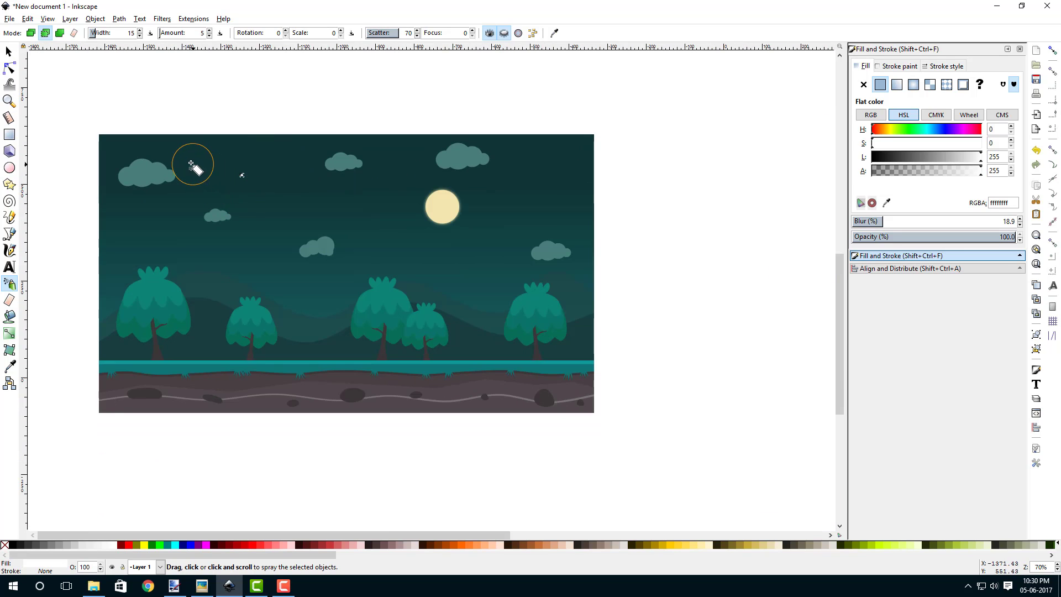
mouse_move(271, 157)
left_mouse_down()
mouse_move(178, 232)
mouse_move(298, 196)
mouse_move(395, 227)
mouse_move(551, 165)
mouse_move(513, 177)
mouse_move(494, 253)
mouse_move(566, 202)
mouse_move(464, 272)
mouse_move(295, 197)
mouse_move(150, 152)
mouse_move(133, 229)
mouse_move(197, 217)
mouse_move(302, 171)
left_mouse_up()
scroll(157, 201, "left", 5)
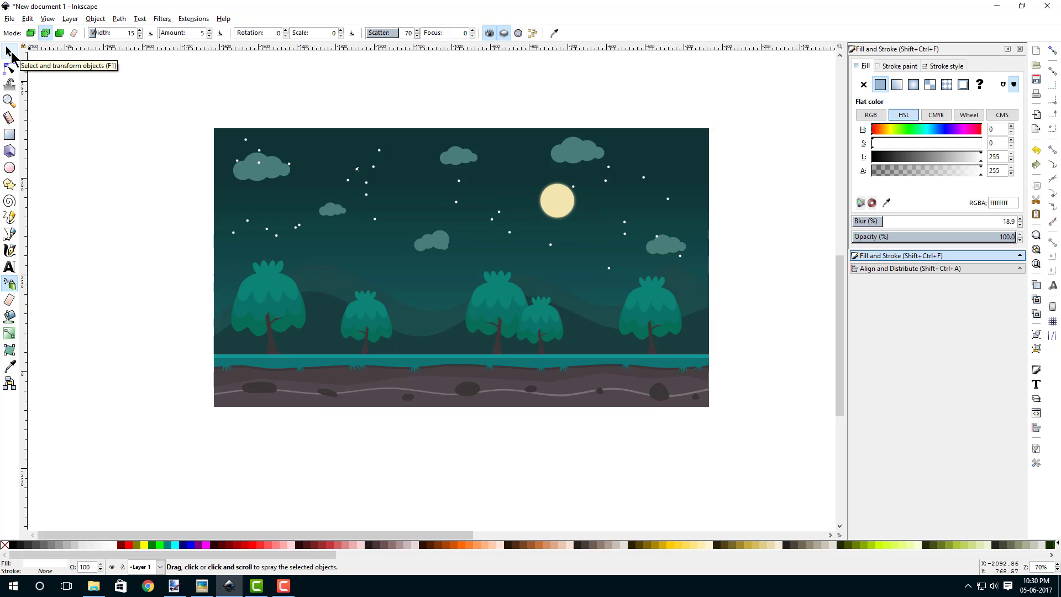
- Move the star clones overlapping or crowding the large left cloud into the open sky above and beside it
left_click(8, 51)
scroll(254, 148, "up", 1, "ctrl")
left_click(248, 113)
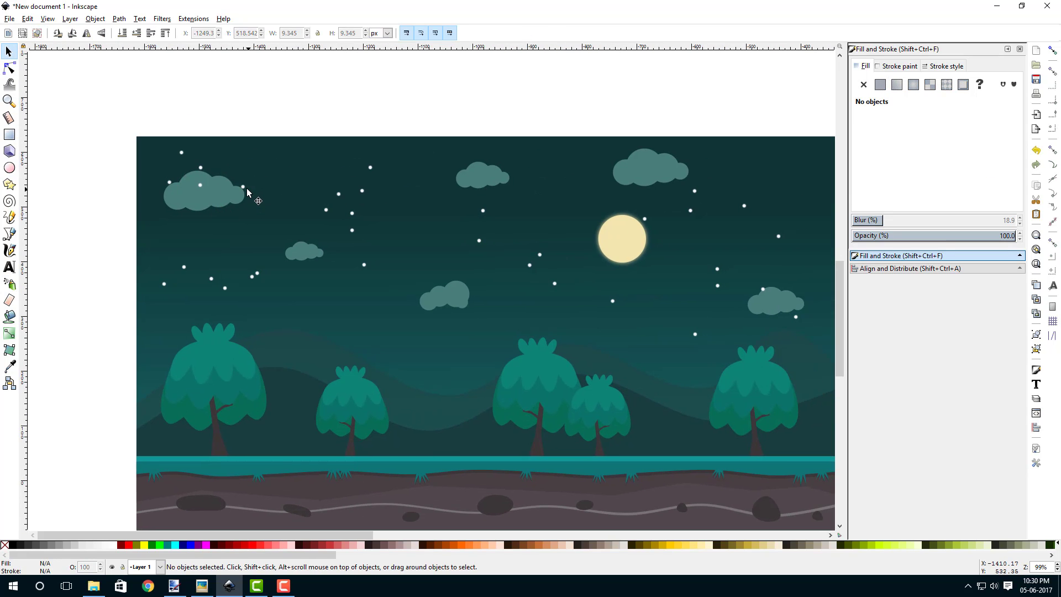
left_click_drag(243, 187, 291, 157)
left_click_drag(200, 185, 268, 201)
left_click_drag(201, 166, 245, 153)
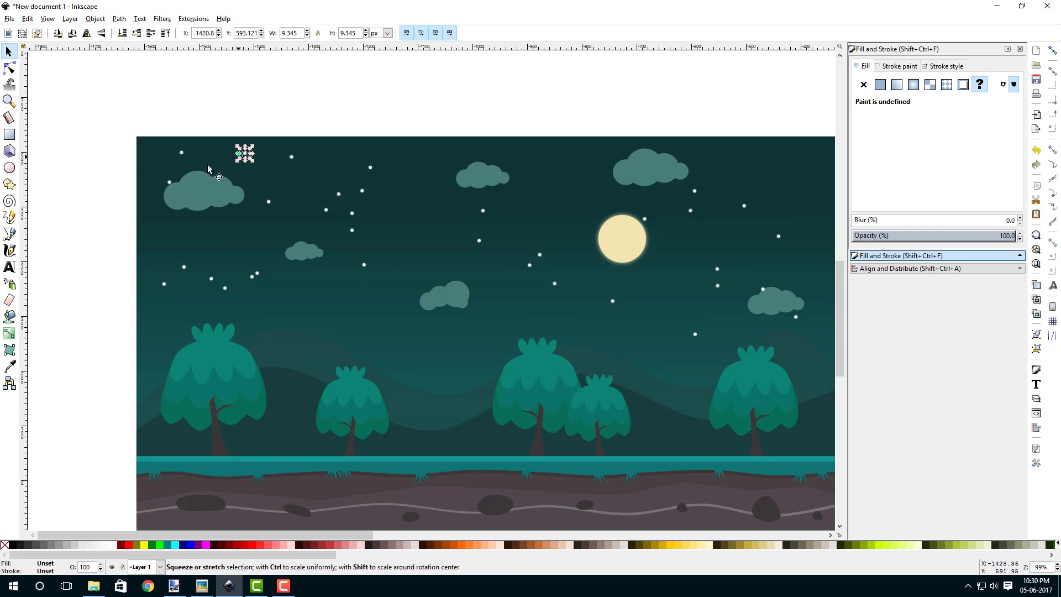
left_click_drag(177, 152, 156, 154)
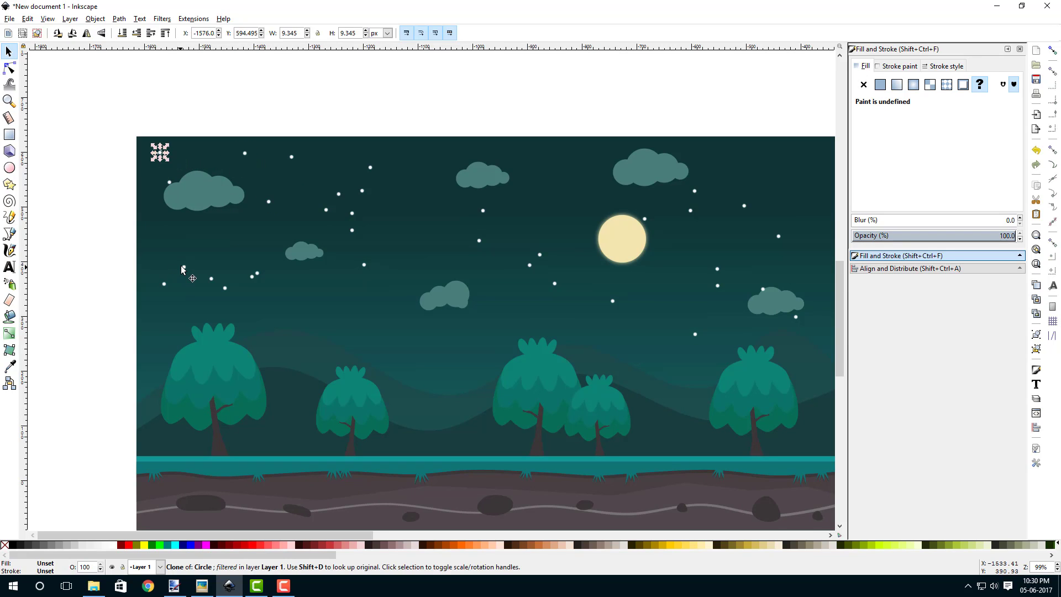
- Spread out the clustered stars between the large left cloud and the leftmost tree
left_click_drag(183, 266, 163, 237)
left_click_drag(226, 288, 264, 235)
left_click_drag(251, 274, 233, 241)
key("ctrl+z")
left_click_drag(272, 288, 237, 204)
left_click(230, 98)
scroll(241, 251, "up", 1)
scroll(260, 238, "down", 1)
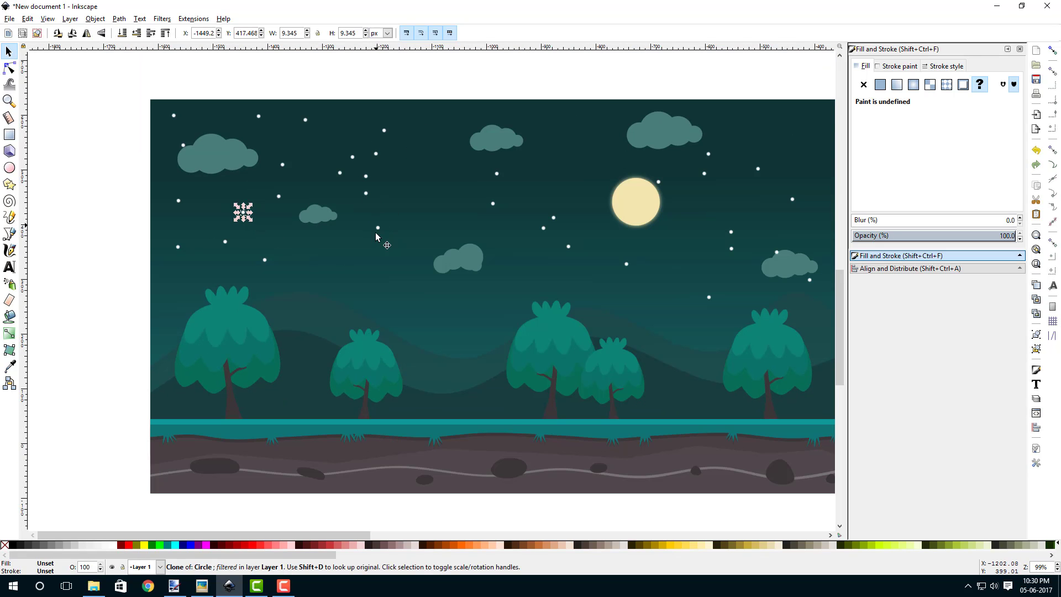
- Scatter the clustered stars right of the small left cloud across the left-centre sky, down to above the second tree
left_click_drag(378, 231, 358, 263)
left_click_drag(366, 194, 401, 211)
left_click_drag(385, 132, 441, 154)
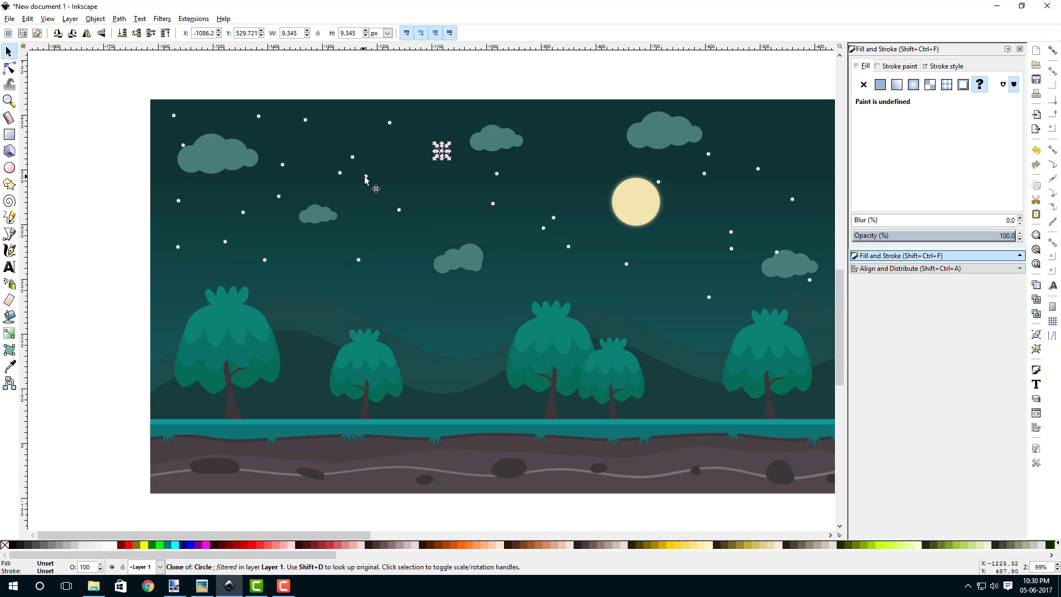
left_click_drag(364, 179, 412, 292)
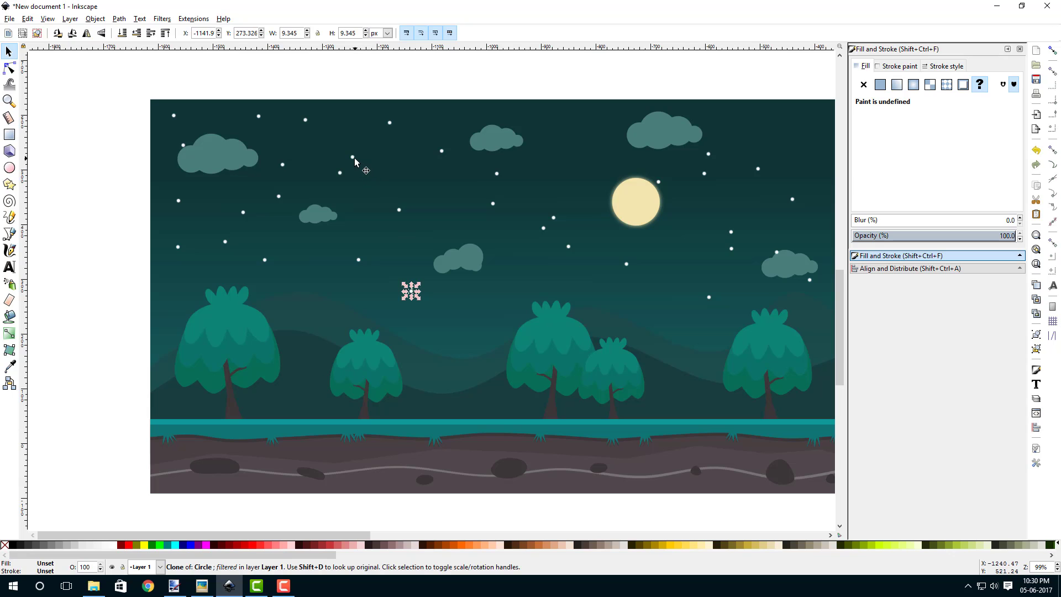
left_click_drag(355, 160, 399, 173)
- Redistribute the stars around the moon, placing some beside it, by the upper-right cloud and below the centre cloud
left_click_drag(522, 210, 475, 193)
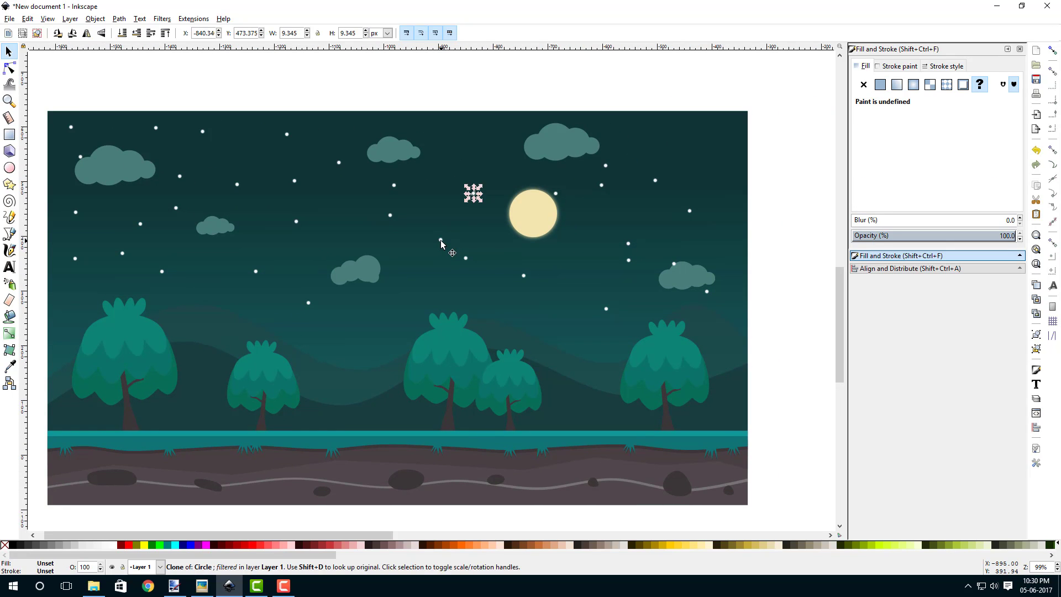
left_click_drag(440, 241, 405, 293)
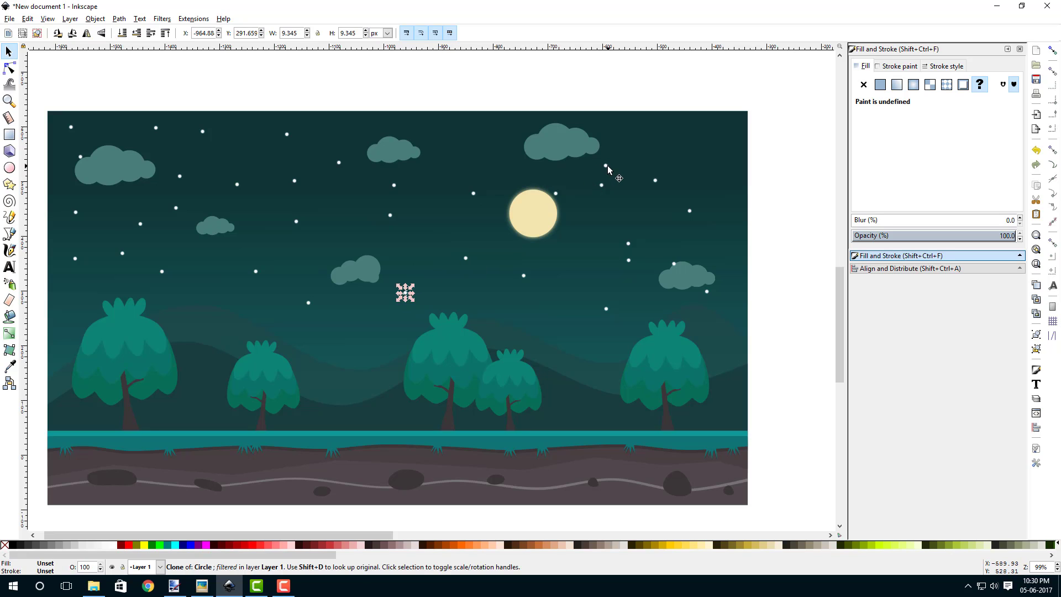
left_click_drag(606, 166, 649, 134)
left_click_drag(655, 180, 703, 141)
left_click_drag(601, 187, 634, 188)
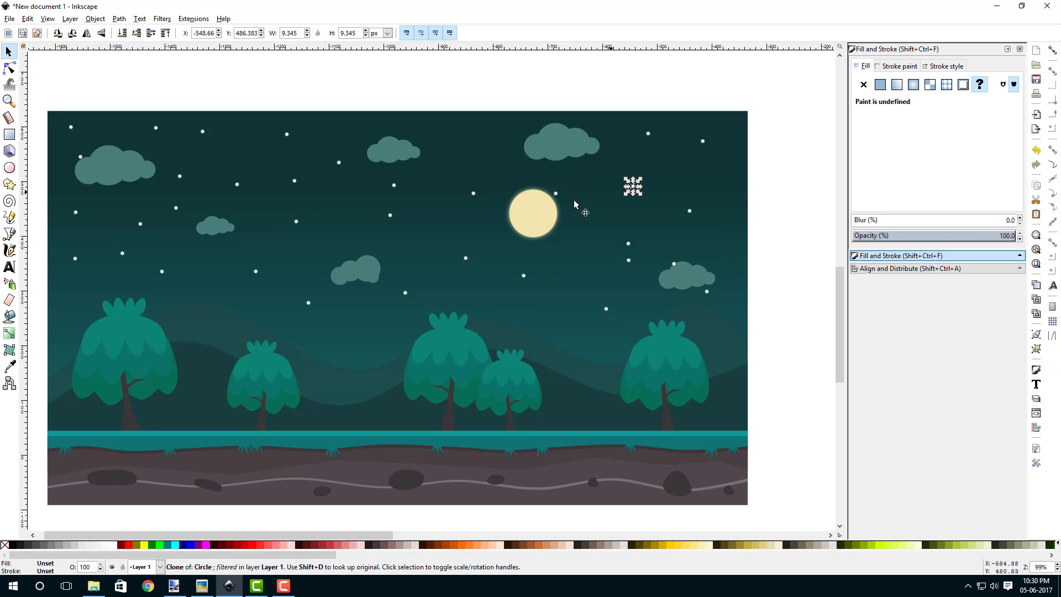
left_click_drag(555, 194, 502, 146)
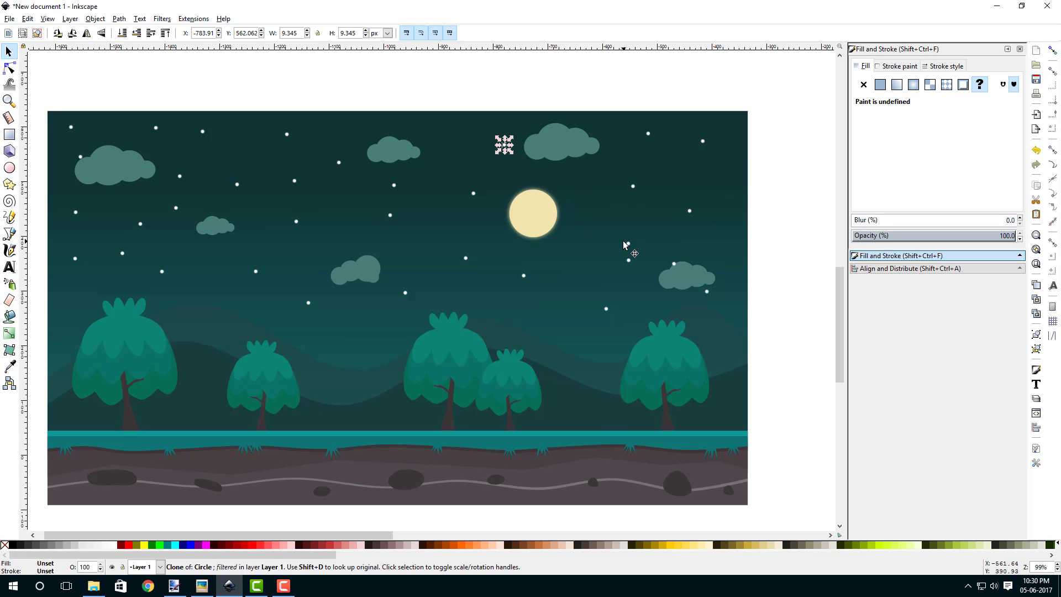
- Place one star just right of the moon and move the stars touching the lower-right cloud clear of it
left_click(588, 217)
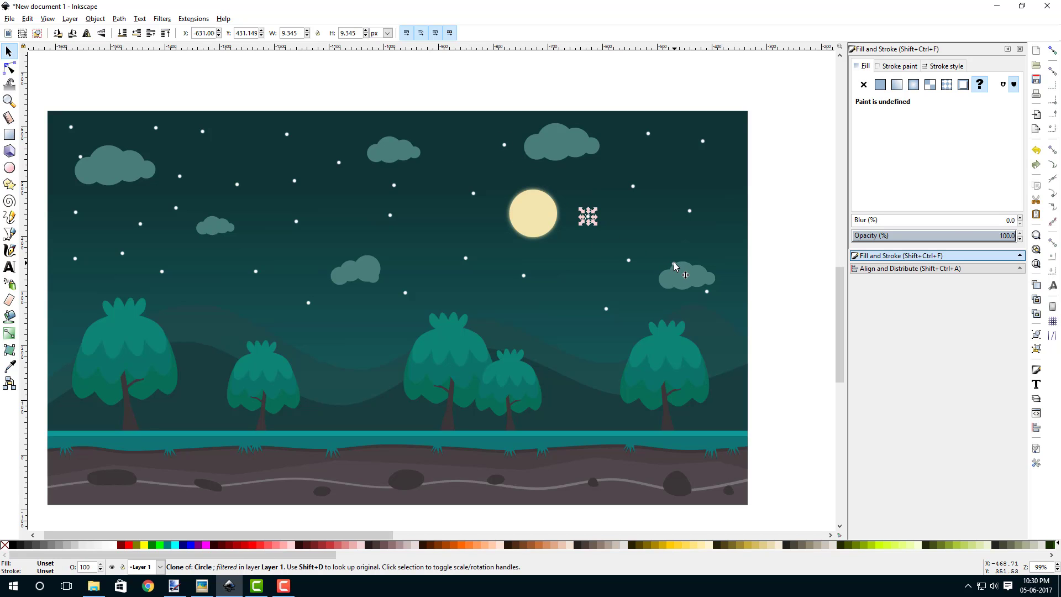
left_click_drag(674, 263, 718, 232)
left_click_drag(708, 297, 727, 301)
scroll(410, 250, "down", 2)
key("Escape")
scroll(359, 308, "up", 1)
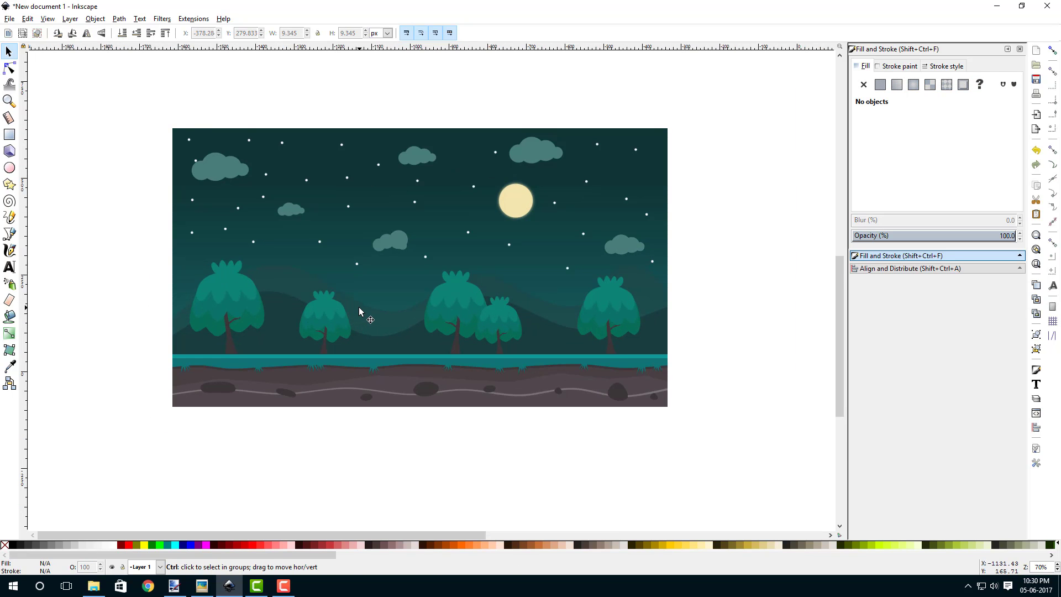
scroll(370, 303, "up", 1)
scroll(390, 285, "down", 1)
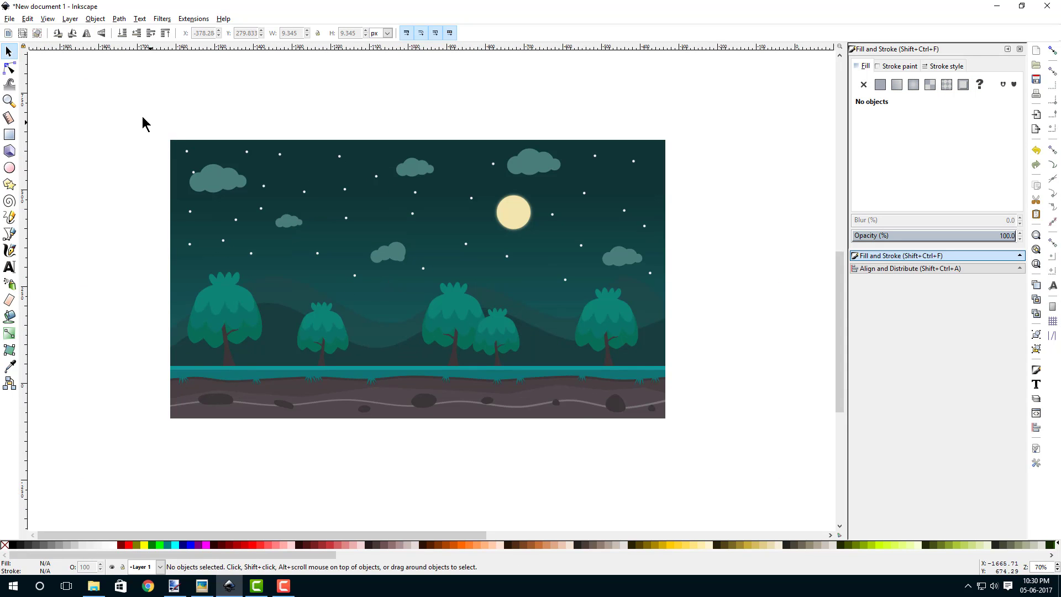
- Select all the artwork and set its overall width to 1280 px
left_click_drag(142, 118, 699, 418)
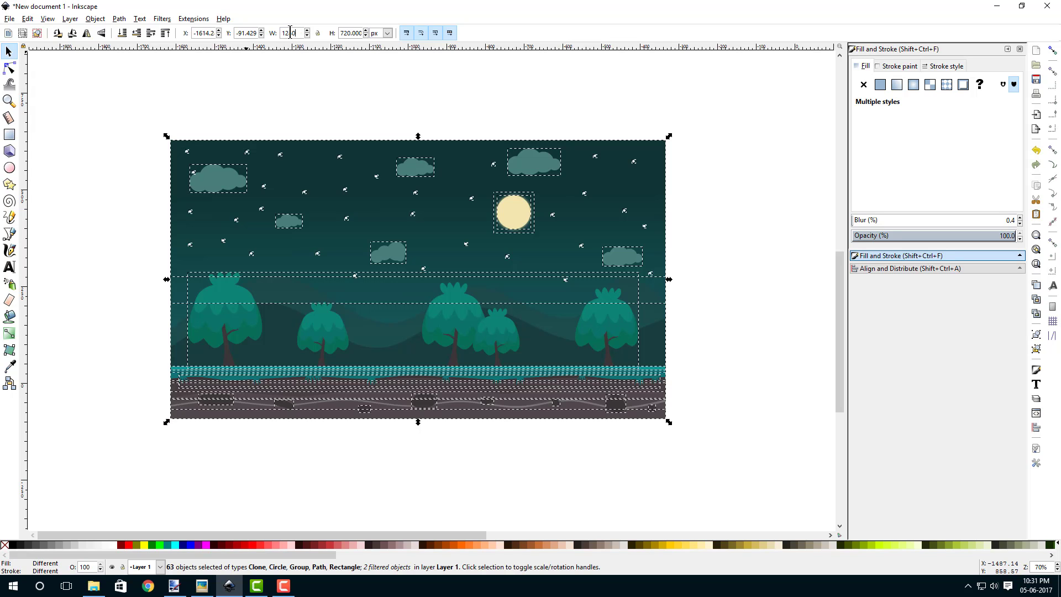
key("Return")
scroll(311, 345, "up", 1)
scroll(317, 342, "down", 1)
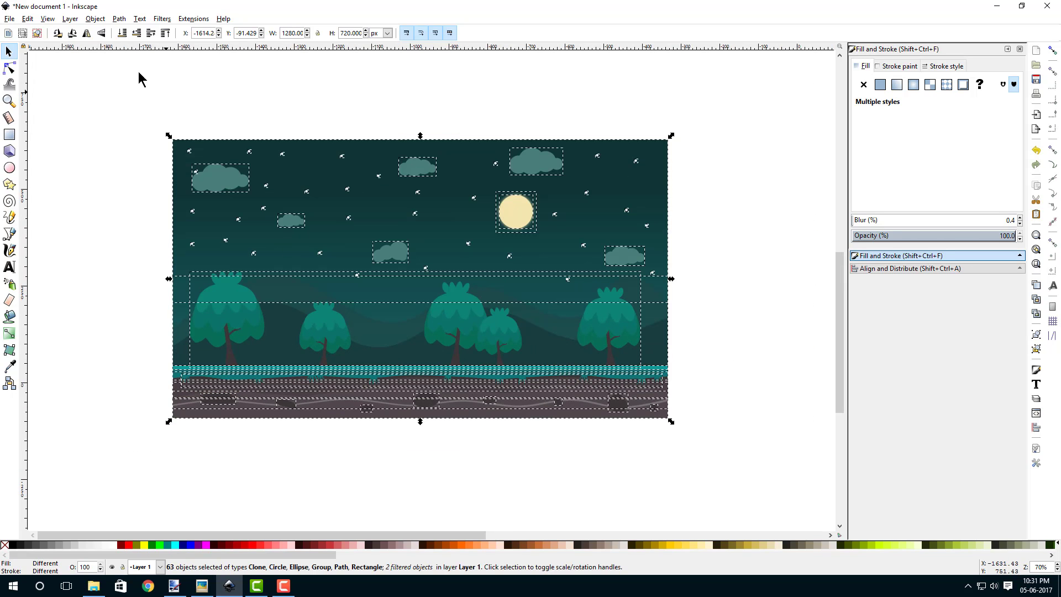
- Group all the selected landscape objects into one group and deselect it
left_click(94, 19)
left_click(64, 100)
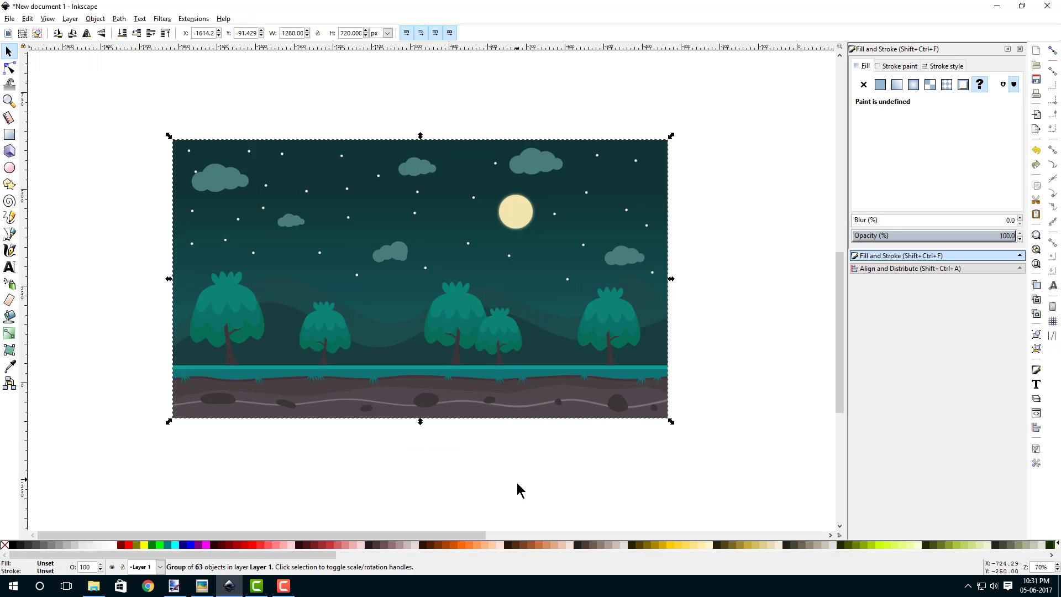
left_click(516, 482)
scroll(423, 277, "up", 1)
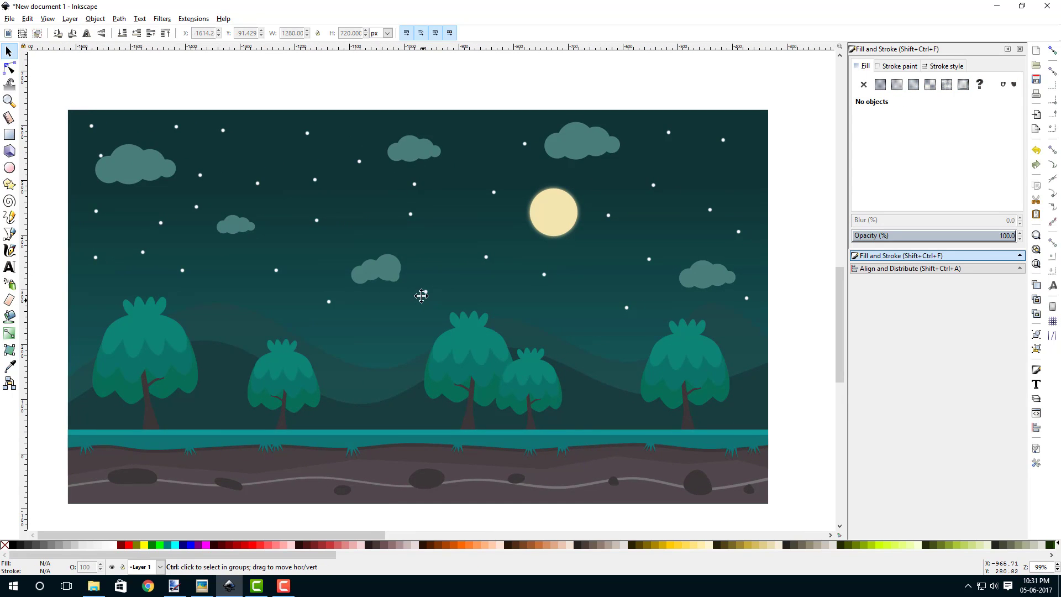